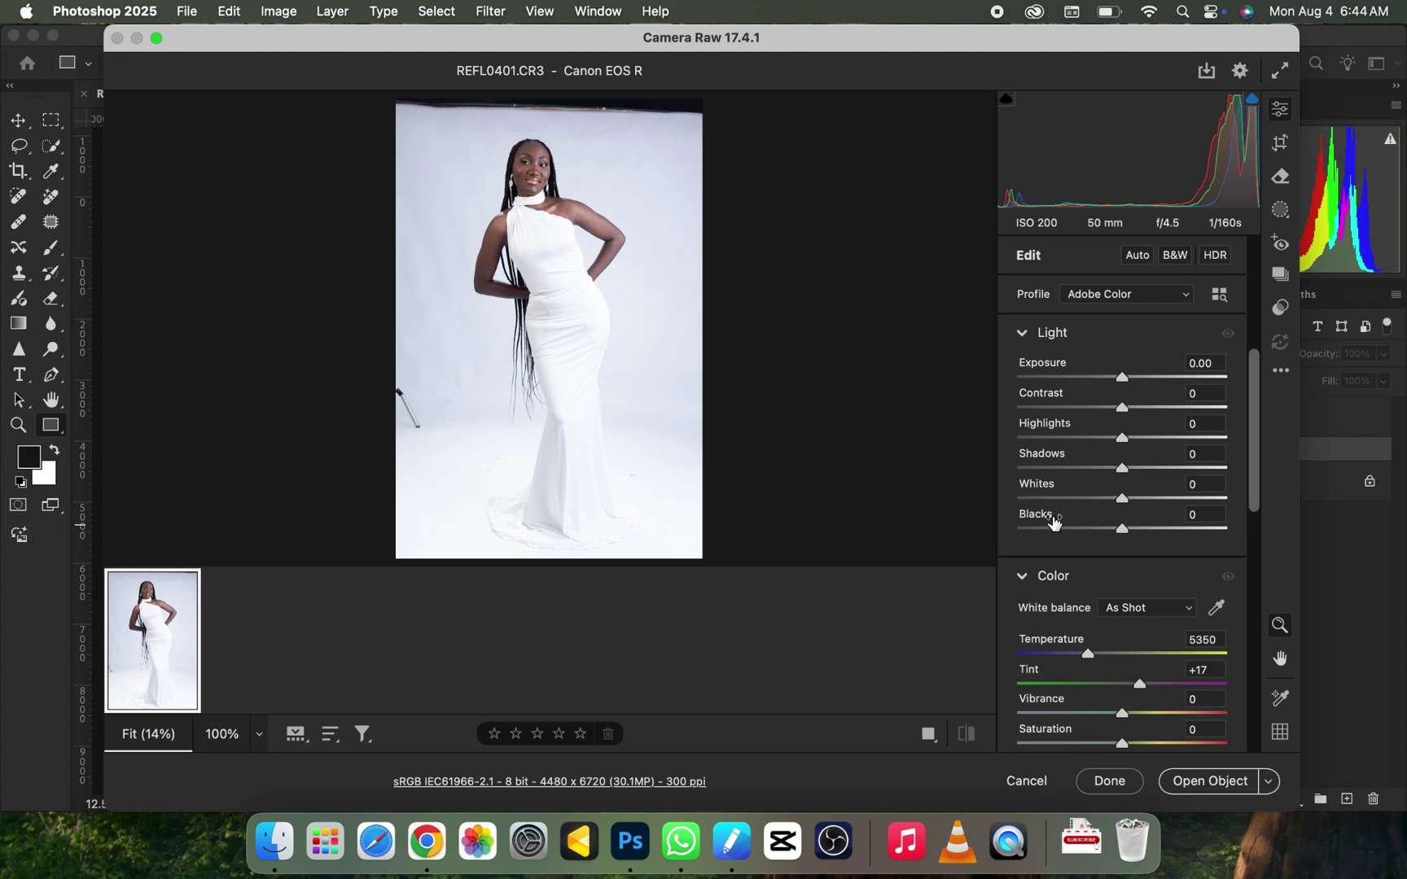
# Set the raw photo's contrast to +21, highlights to -63, shadows to about +25 and whites to -57
pyautogui.moveTo(1122, 498); pyautogui.dragTo(1073, 499)
pyautogui.moveTo(1122, 438); pyautogui.dragTo(1138, 468)
pyautogui.moveTo(1122, 407); pyautogui.dragTo(1144, 407)
pyautogui.moveTo(1069, 438); pyautogui.dragTo(1056, 438)
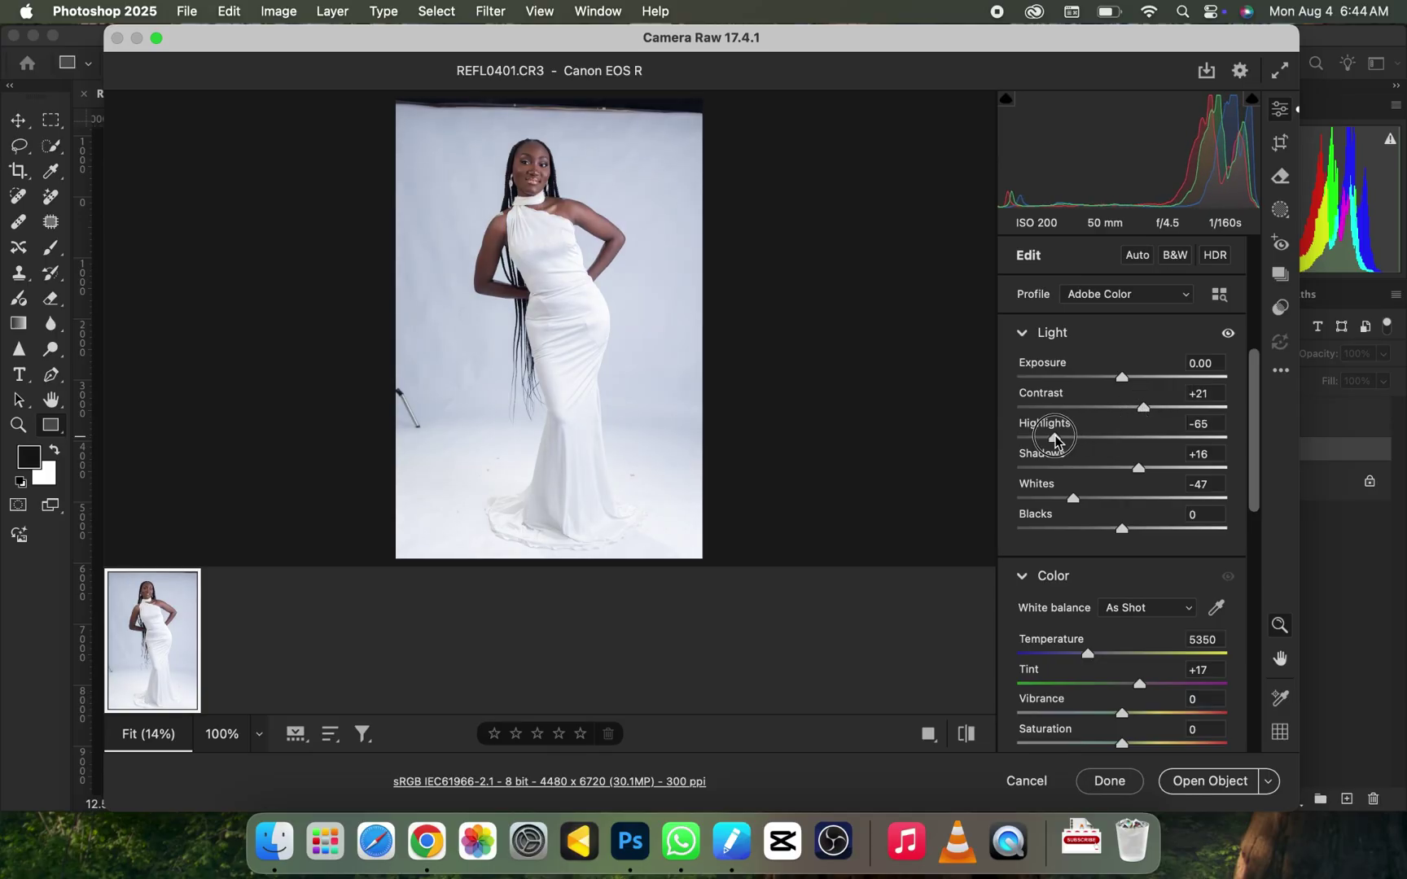
pyautogui.moveTo(1074, 498); pyautogui.dragTo(1063, 498)
pyautogui.moveTo(1140, 470); pyautogui.dragTo(1149, 475)
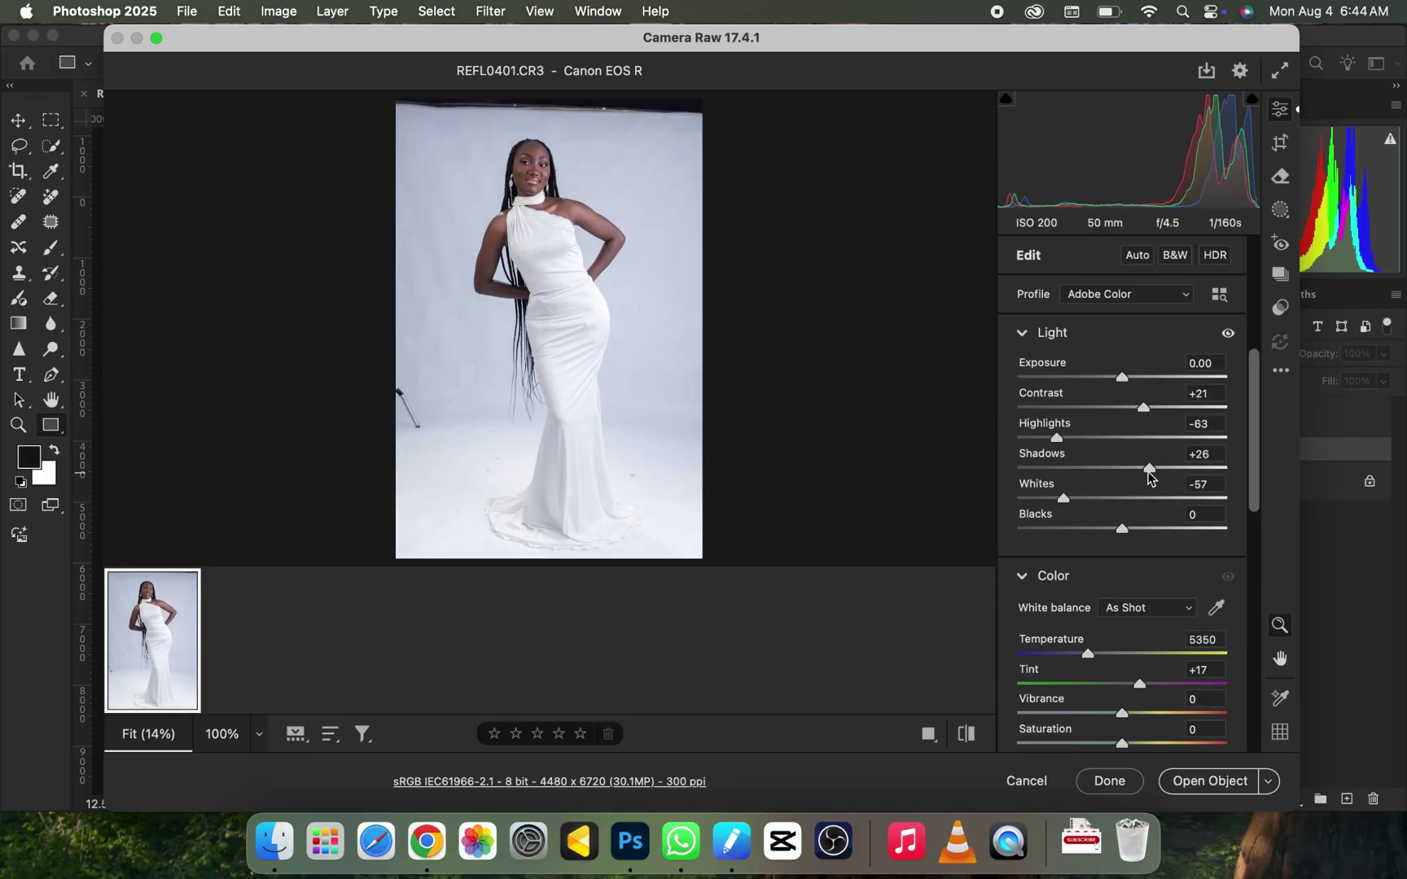
# Lower the whites to -73 and the highlights to -77, and open the developed raw photo as an image
pyautogui.scroll(-10, 1244, 463)
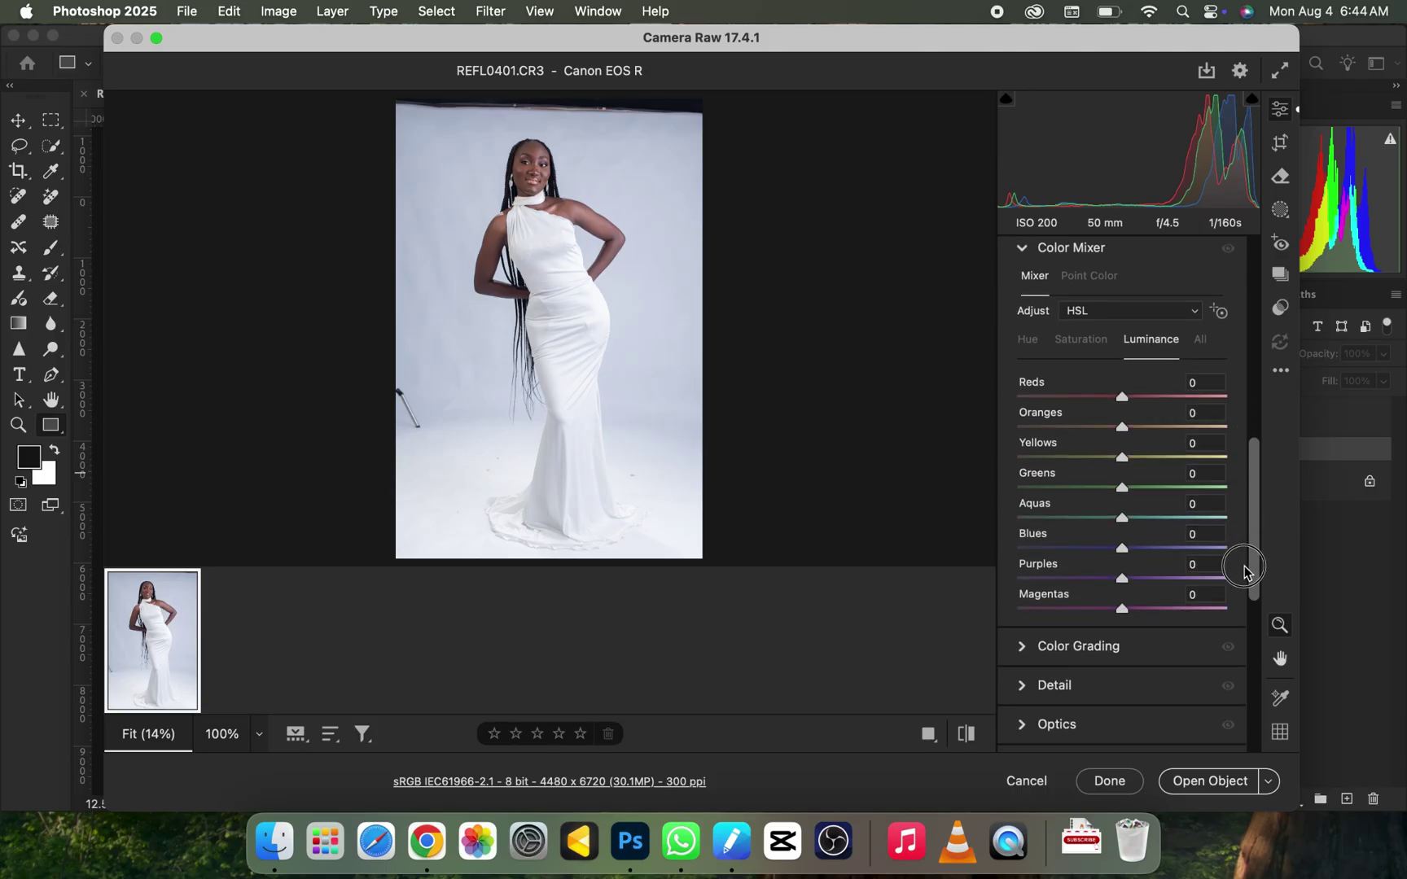
pyautogui.scroll(4, 1234, 495)
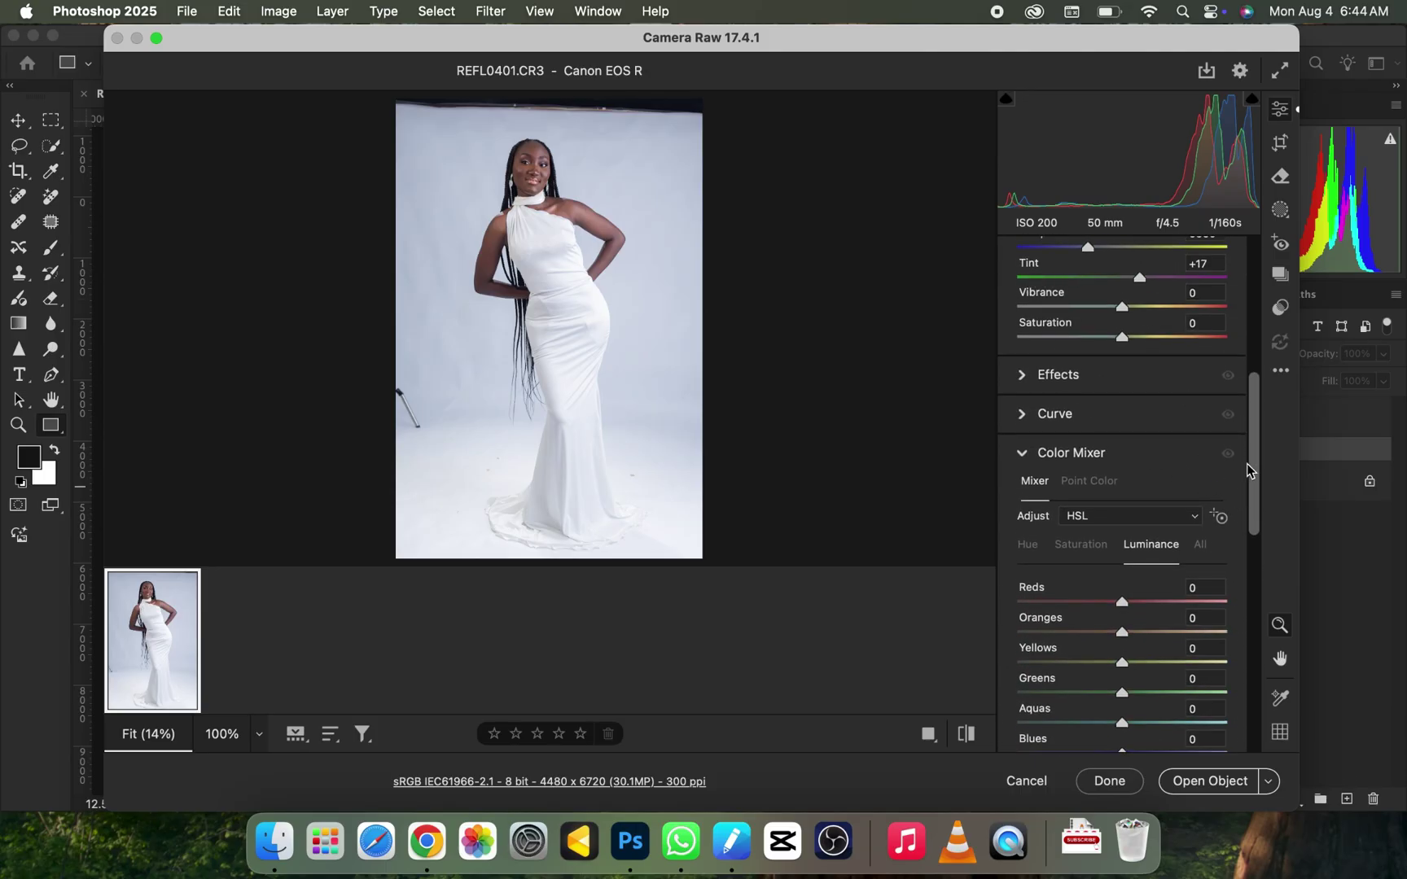
pyautogui.moveTo(1252, 472); pyautogui.dragTo(1253, 383)
pyautogui.moveTo(1057, 324); pyautogui.dragTo(1047, 326)
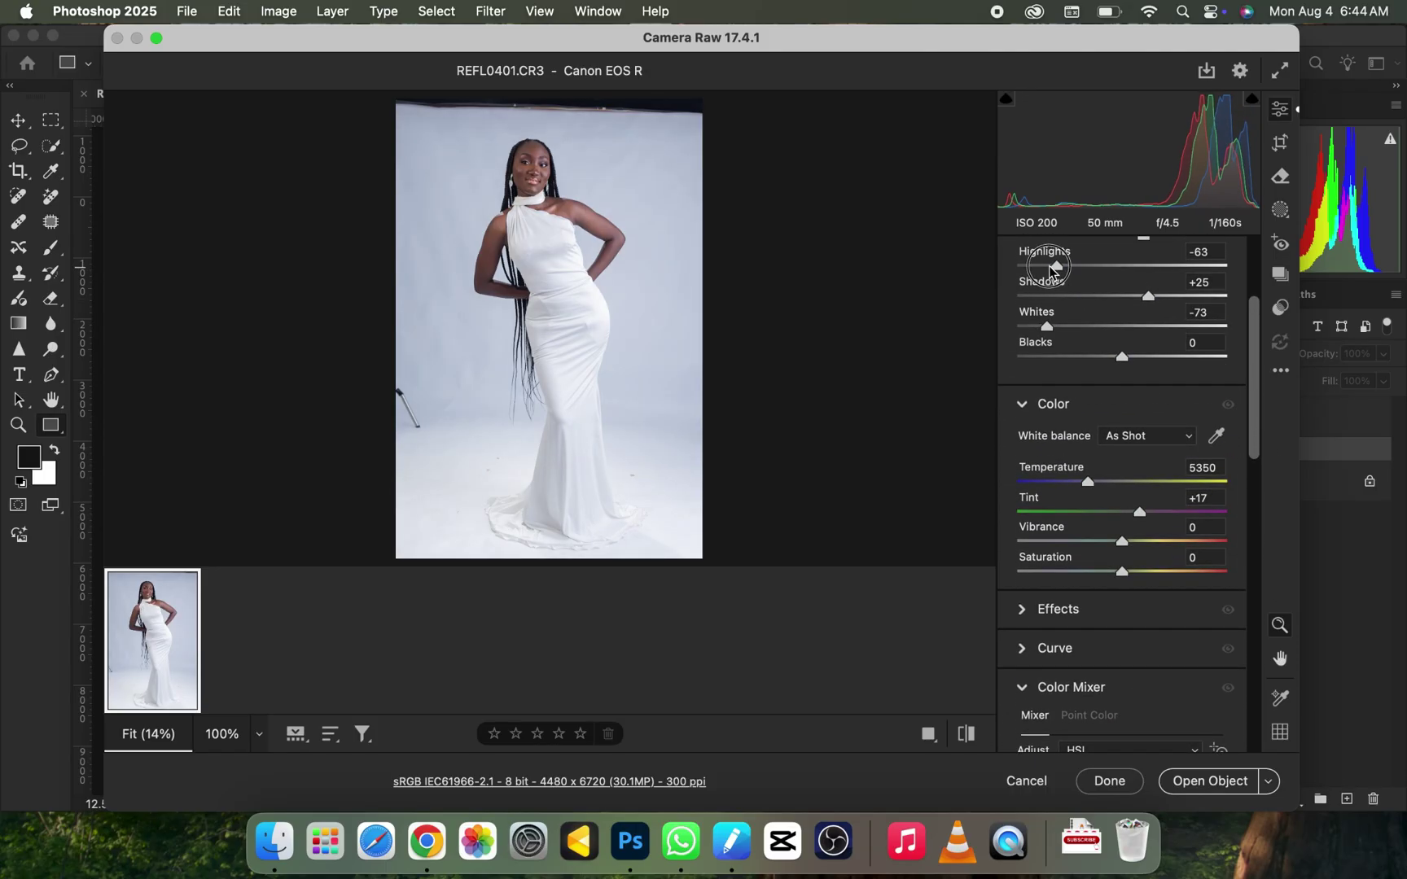
pyautogui.moveTo(1056, 267); pyautogui.dragTo(1041, 266)
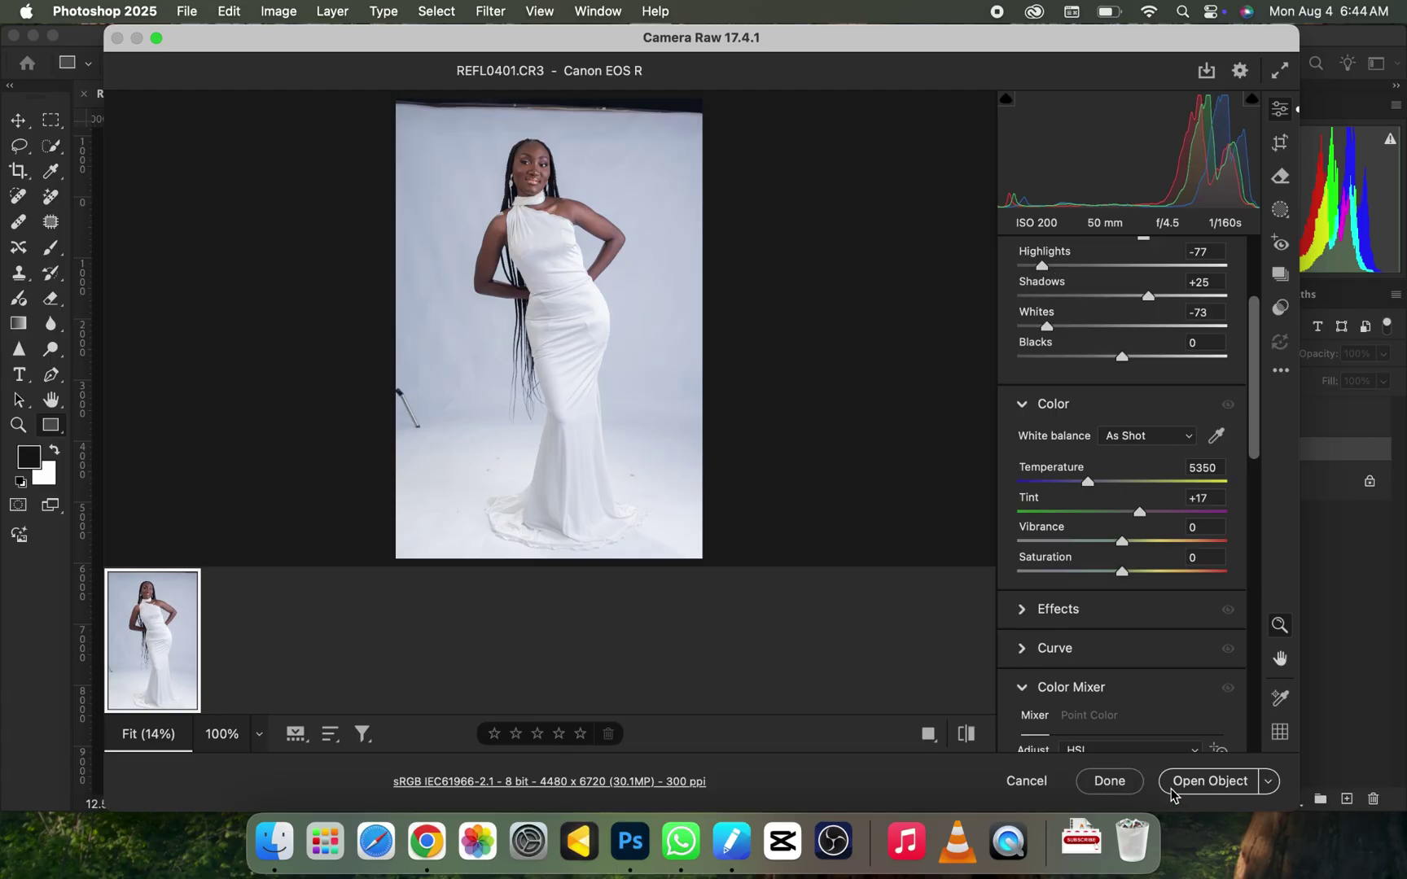
pyautogui.click(1276, 791)
pyautogui.click(1181, 744)
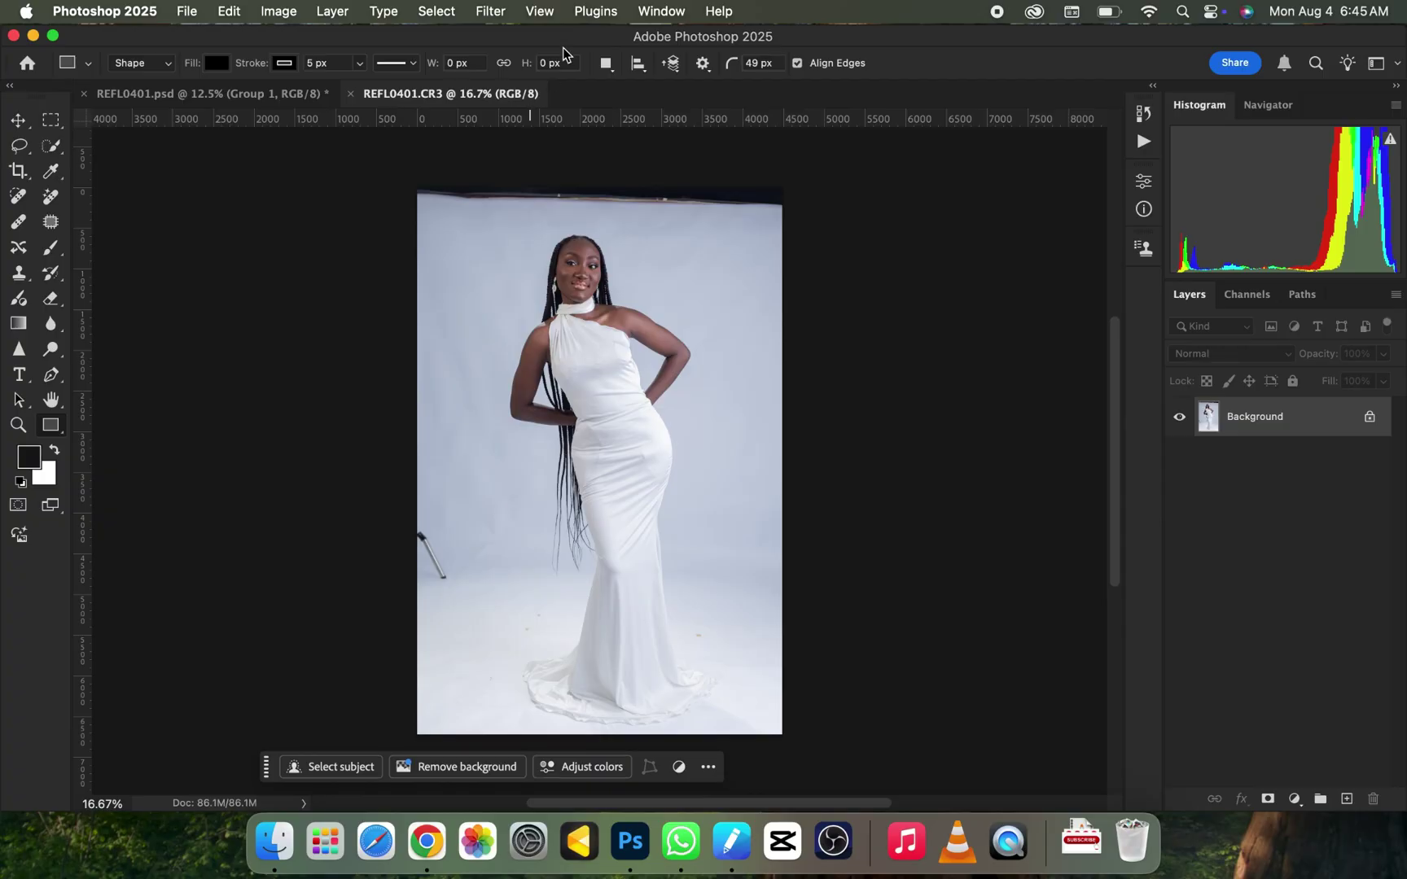
# Enlarge the 4:5 crop frame beyond the photo's edges to add white canvas around it
pyautogui.press('super+minus')
pyautogui.press('super+equal')
pyautogui.press('super+minus')
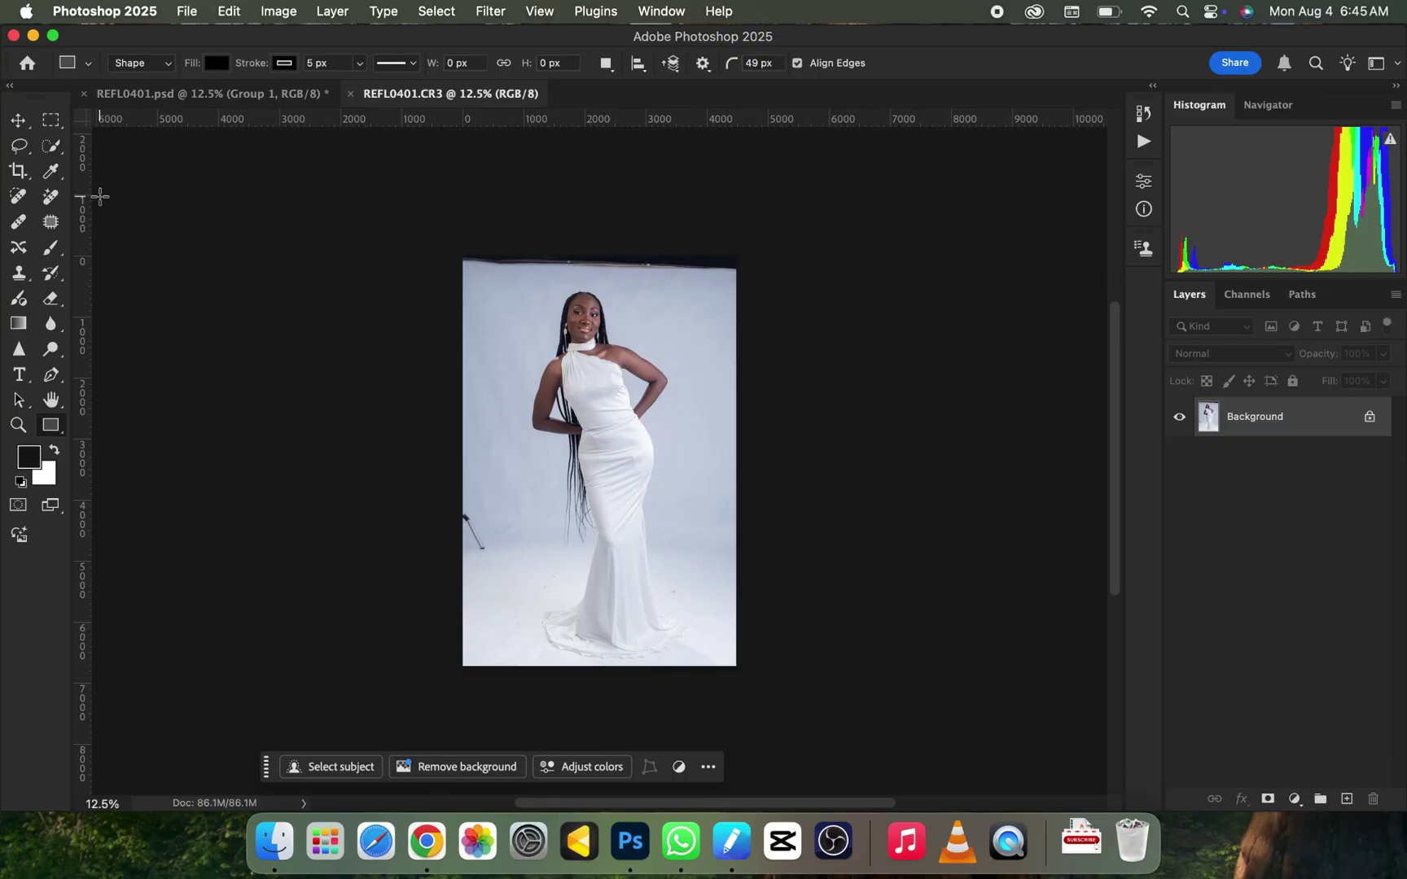
pyautogui.click(18, 170)
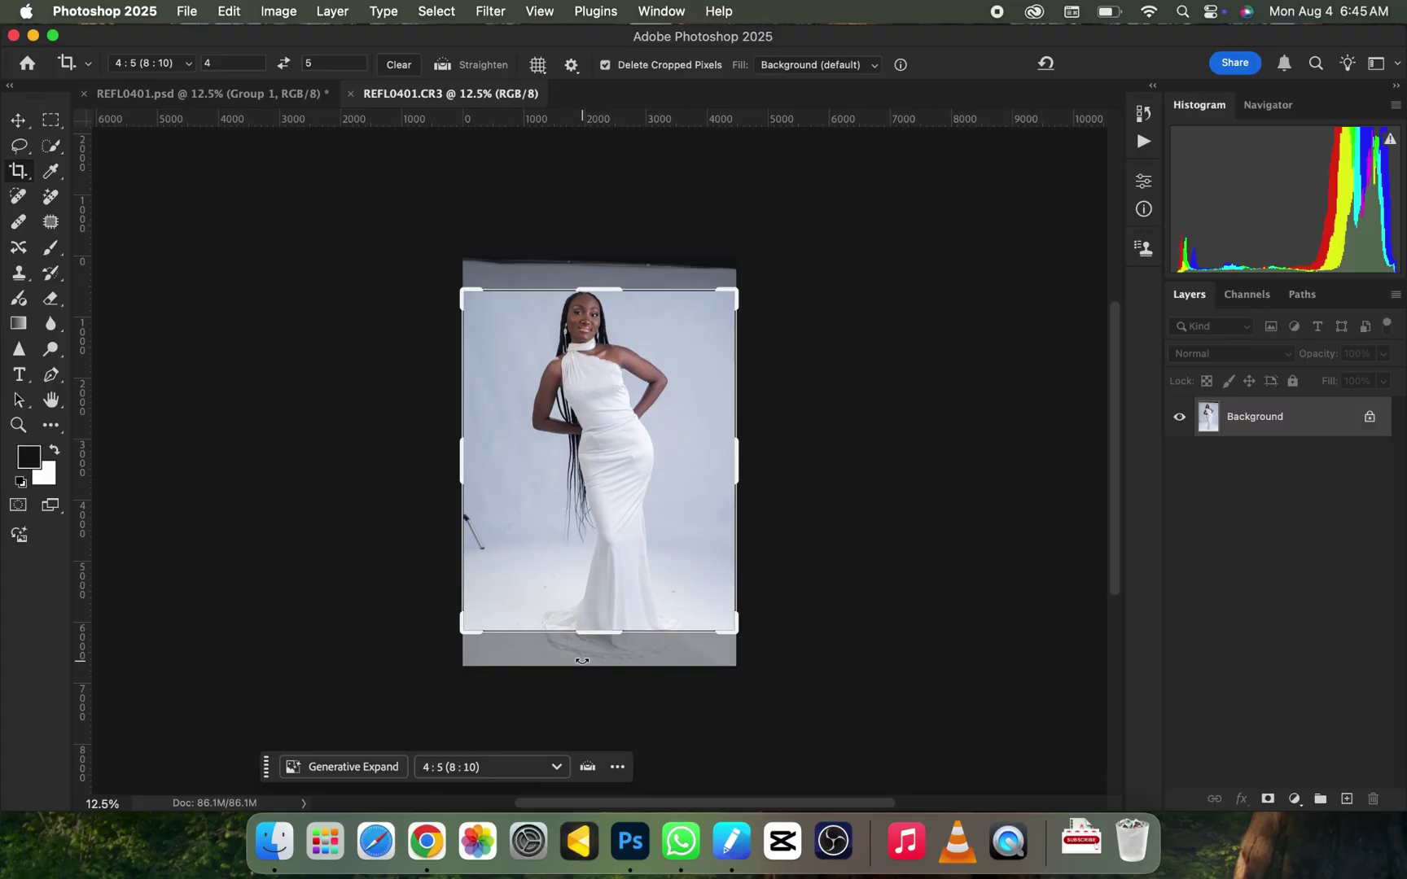
pyautogui.moveTo(609, 632); pyautogui.dragTo(613, 652)
pyautogui.moveTo(604, 229); pyautogui.dragTo(603, 210)
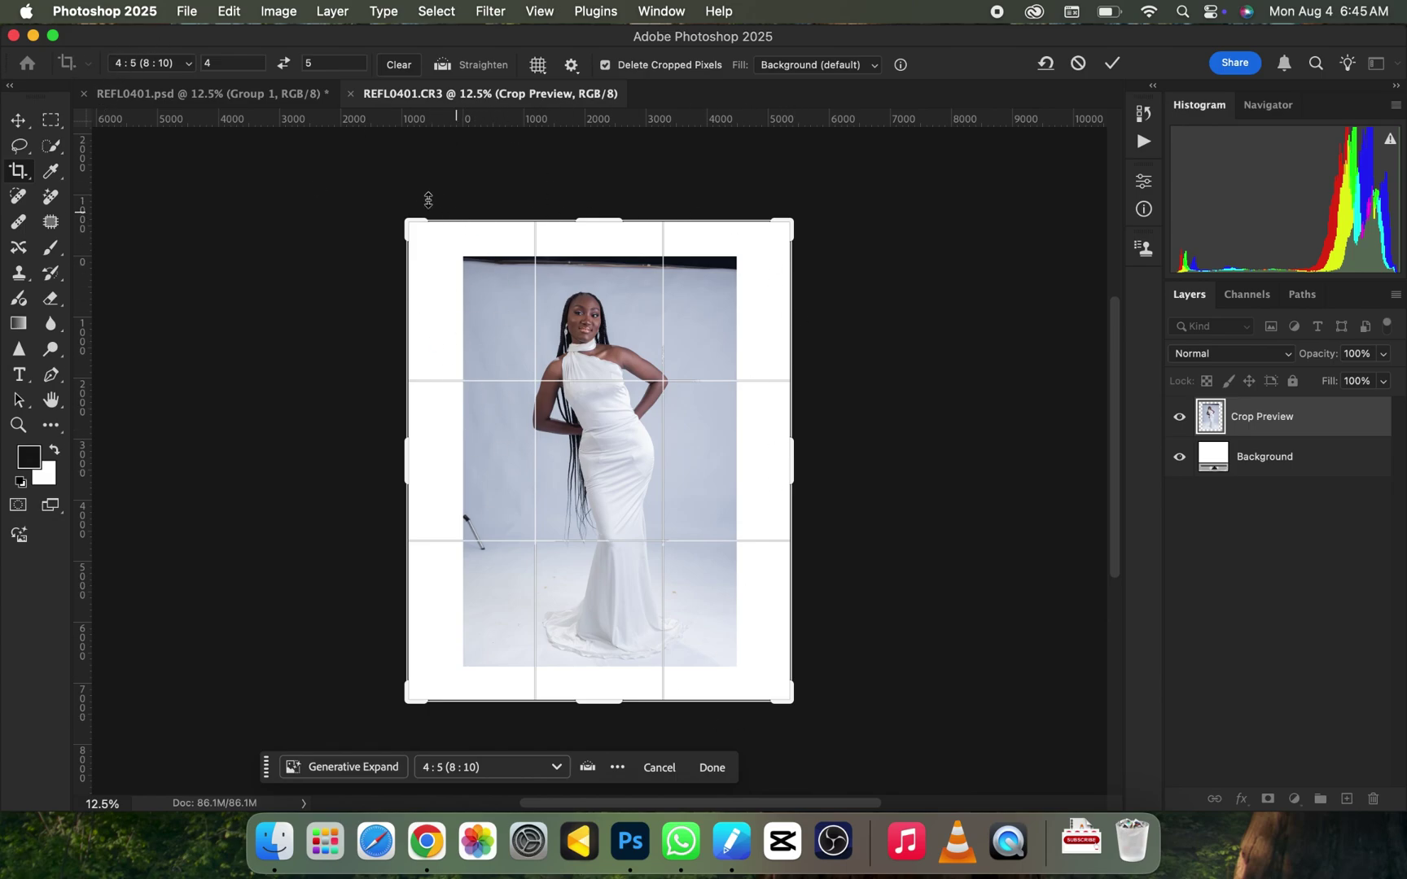
# Clear the crop ratio, extend the crop frame's height, and set the ratio back to 4 : 5 (8 : 10)
pyautogui.click(400, 66)
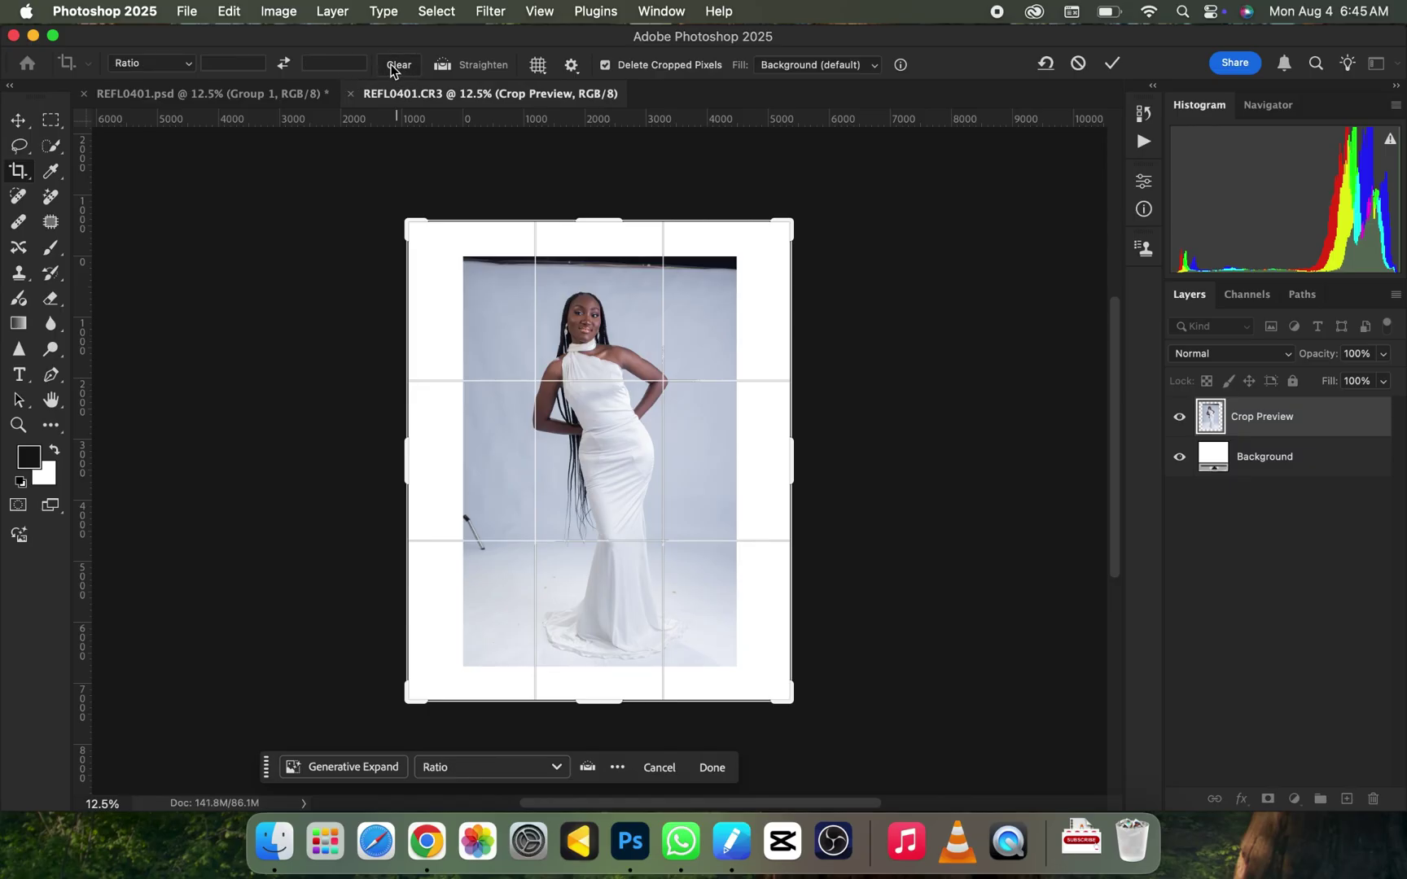
pyautogui.moveTo(596, 215)
pyautogui.mouseDown()
pyautogui.moveTo(593, 166)
pyautogui.moveTo(595, 232)
pyautogui.moveTo(590, 140)
pyautogui.moveTo(600, 213)
pyautogui.moveTo(600, 201)
pyautogui.mouseUp()
pyautogui.click(192, 64)
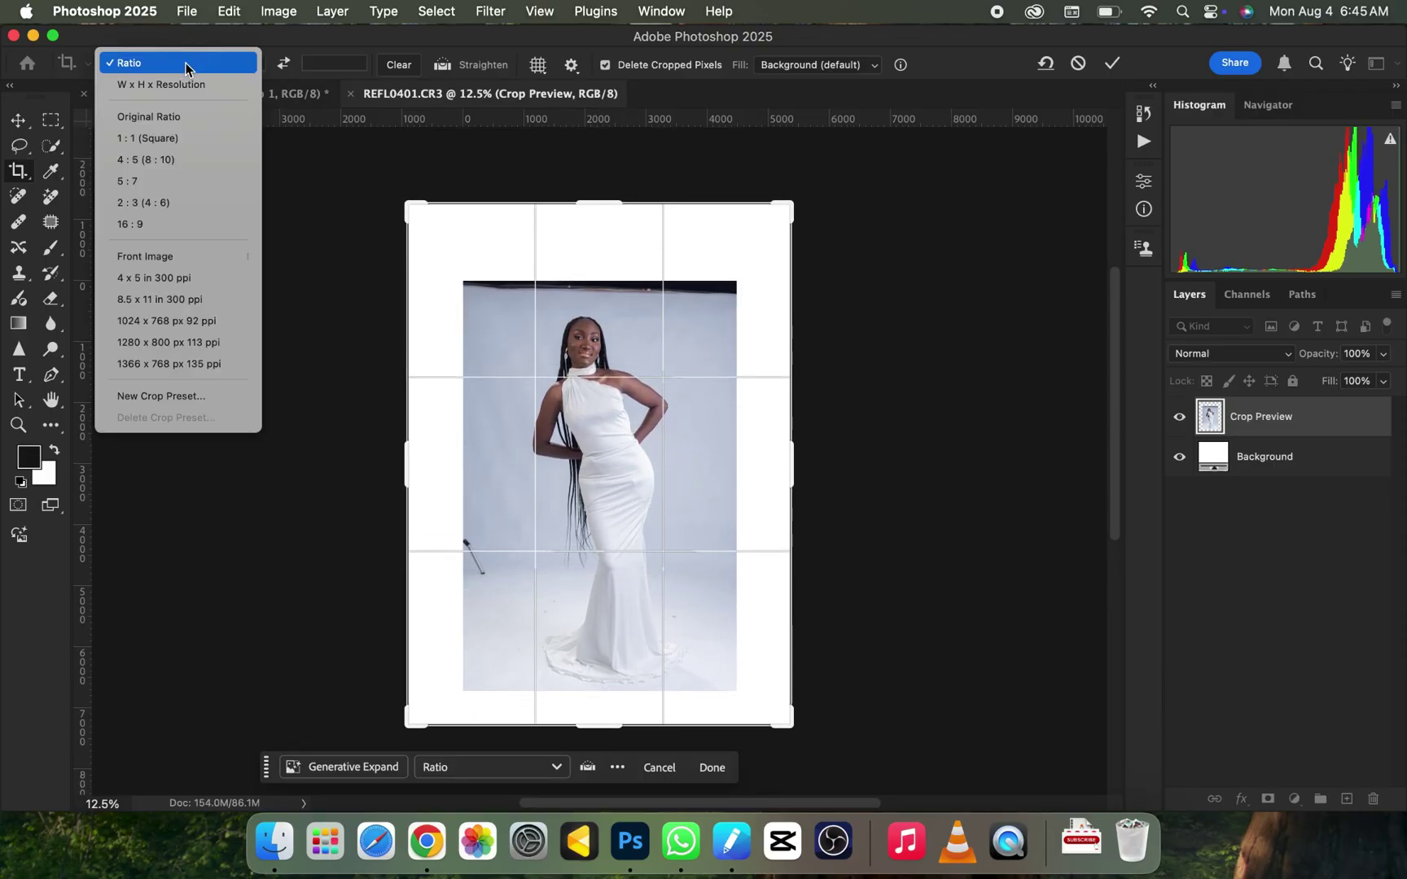
pyautogui.click(164, 165)
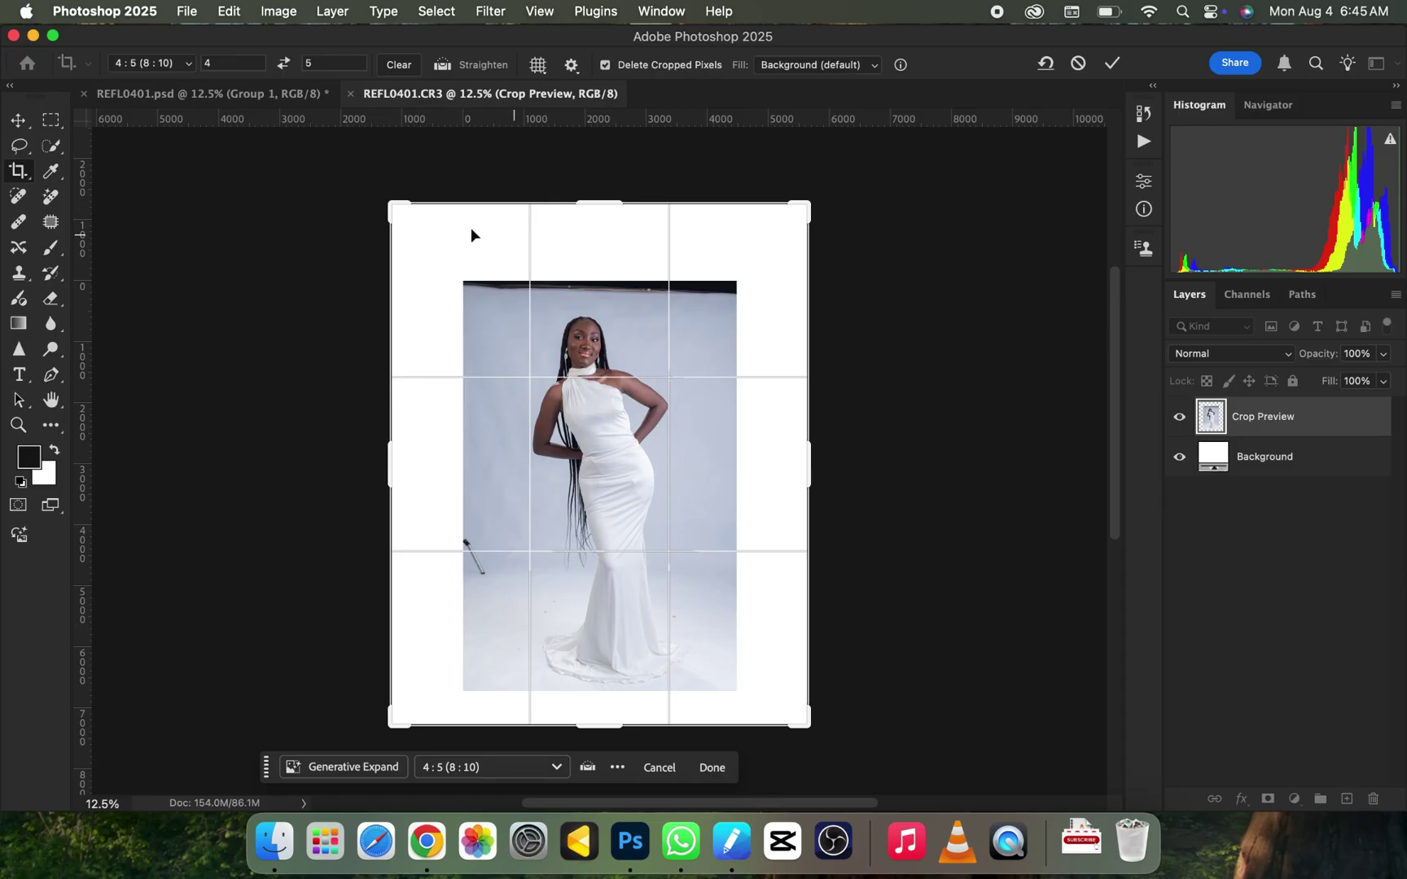
# Tilt the photo slightly clockwise, reposition it near the middle of the crop frame, and apply the crop
pyautogui.moveTo(600, 494); pyautogui.dragTo(588, 476)
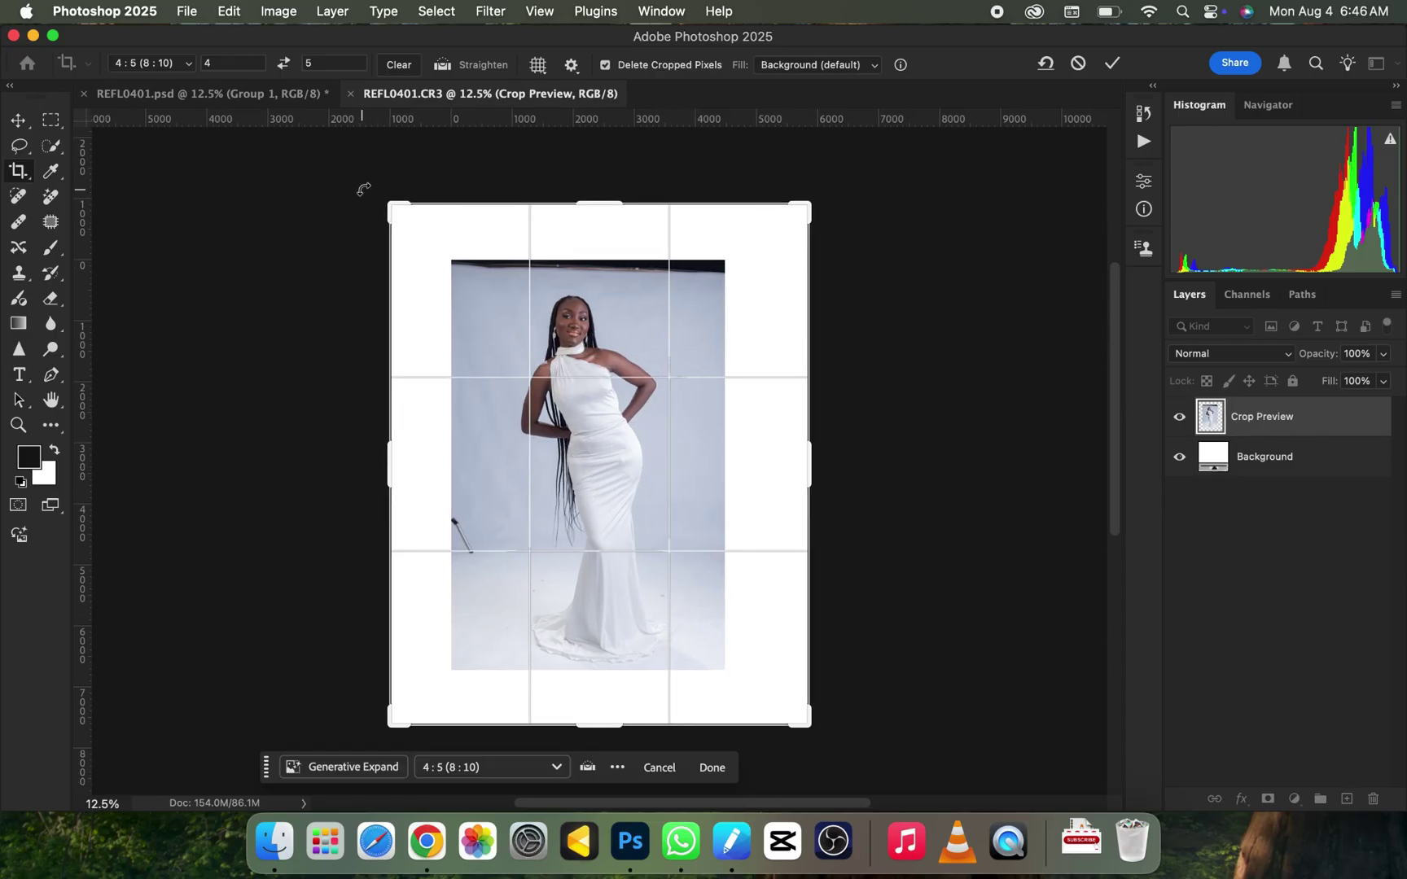
pyautogui.moveTo(350, 189); pyautogui.dragTo(364, 239)
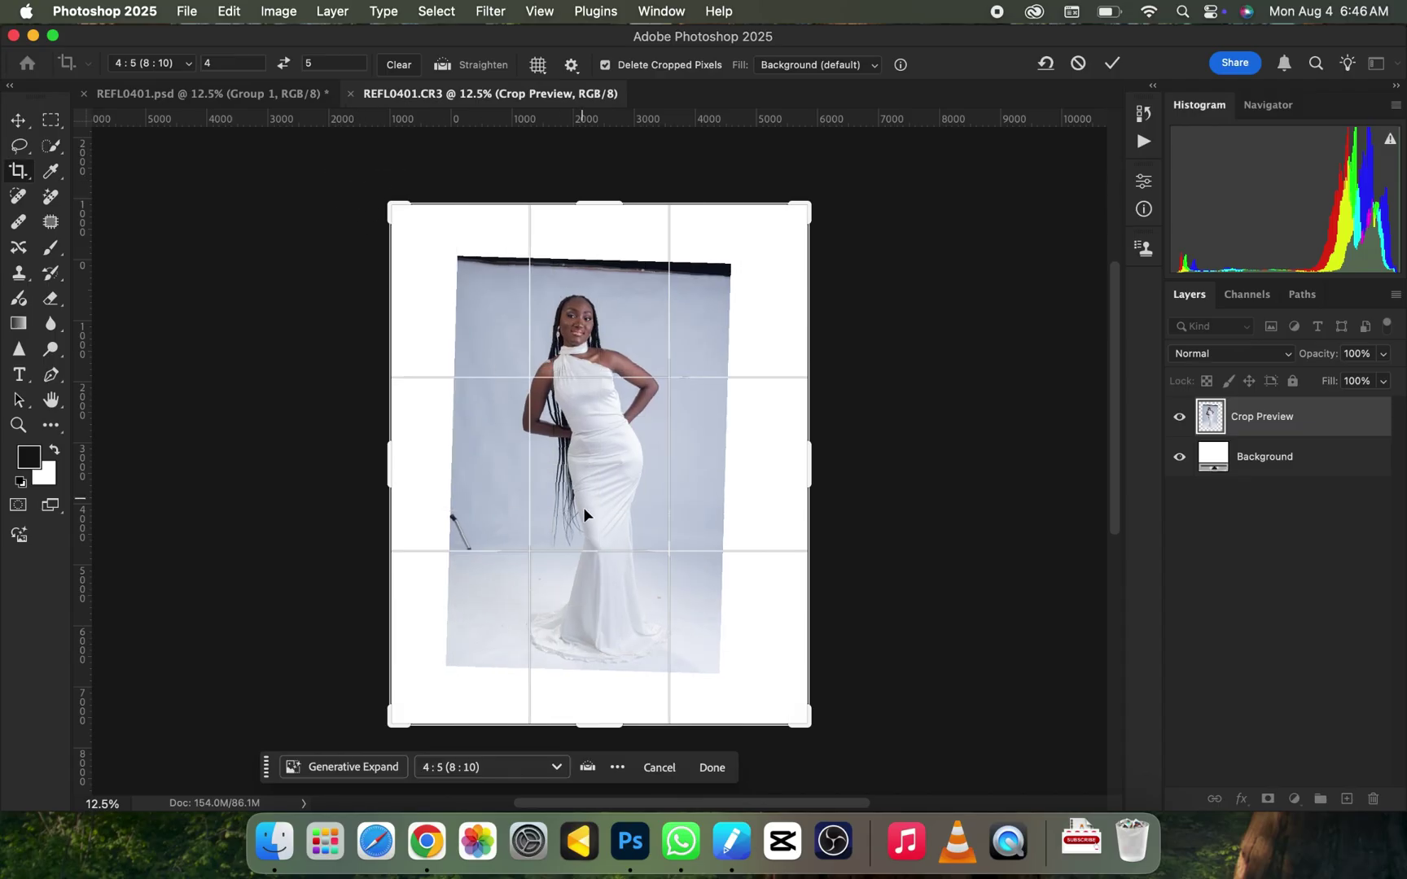
pyautogui.moveTo(590, 516); pyautogui.dragTo(592, 537)
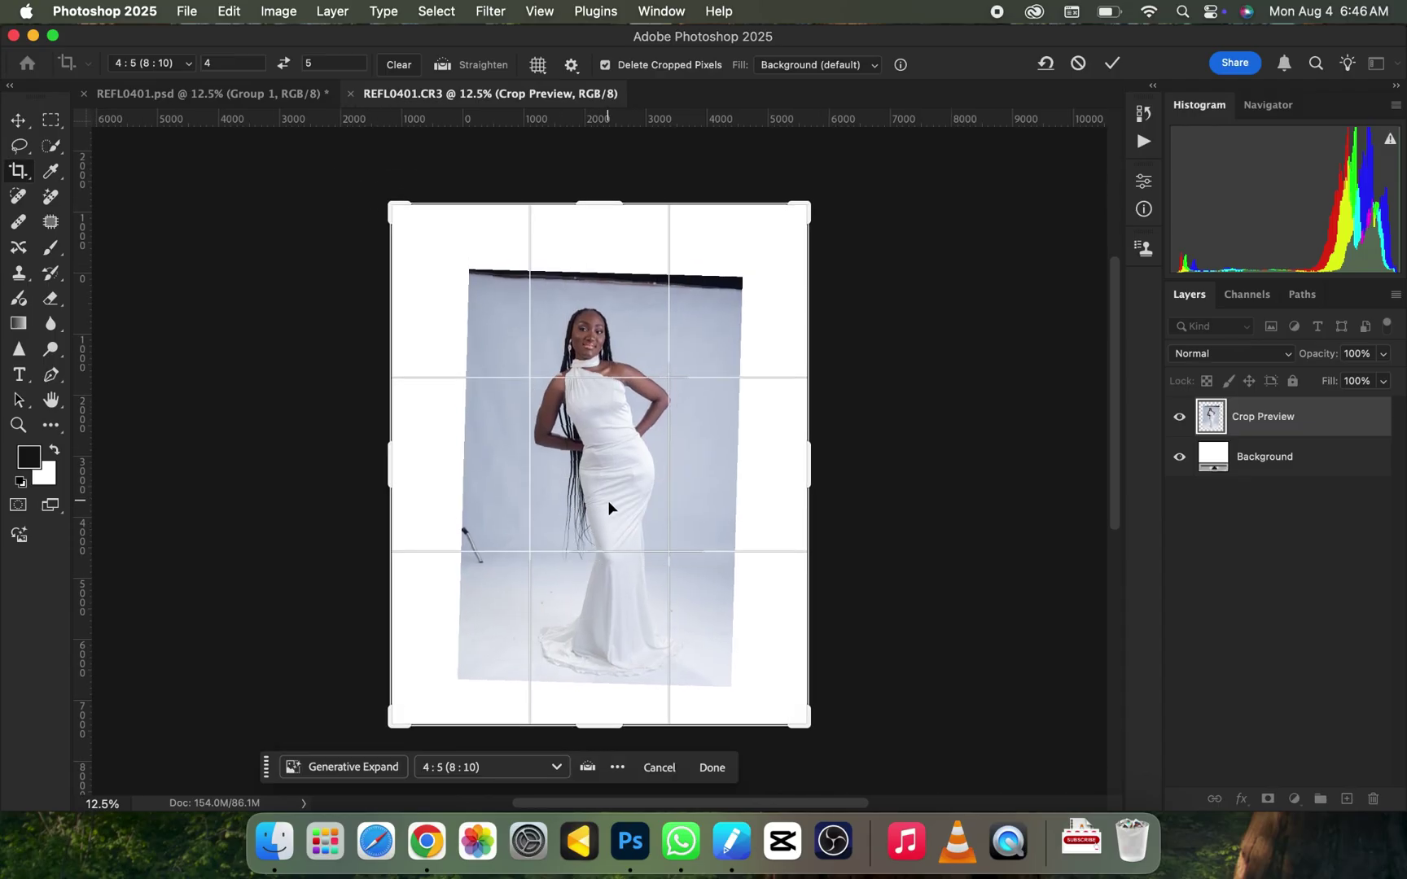
pyautogui.press('Return')
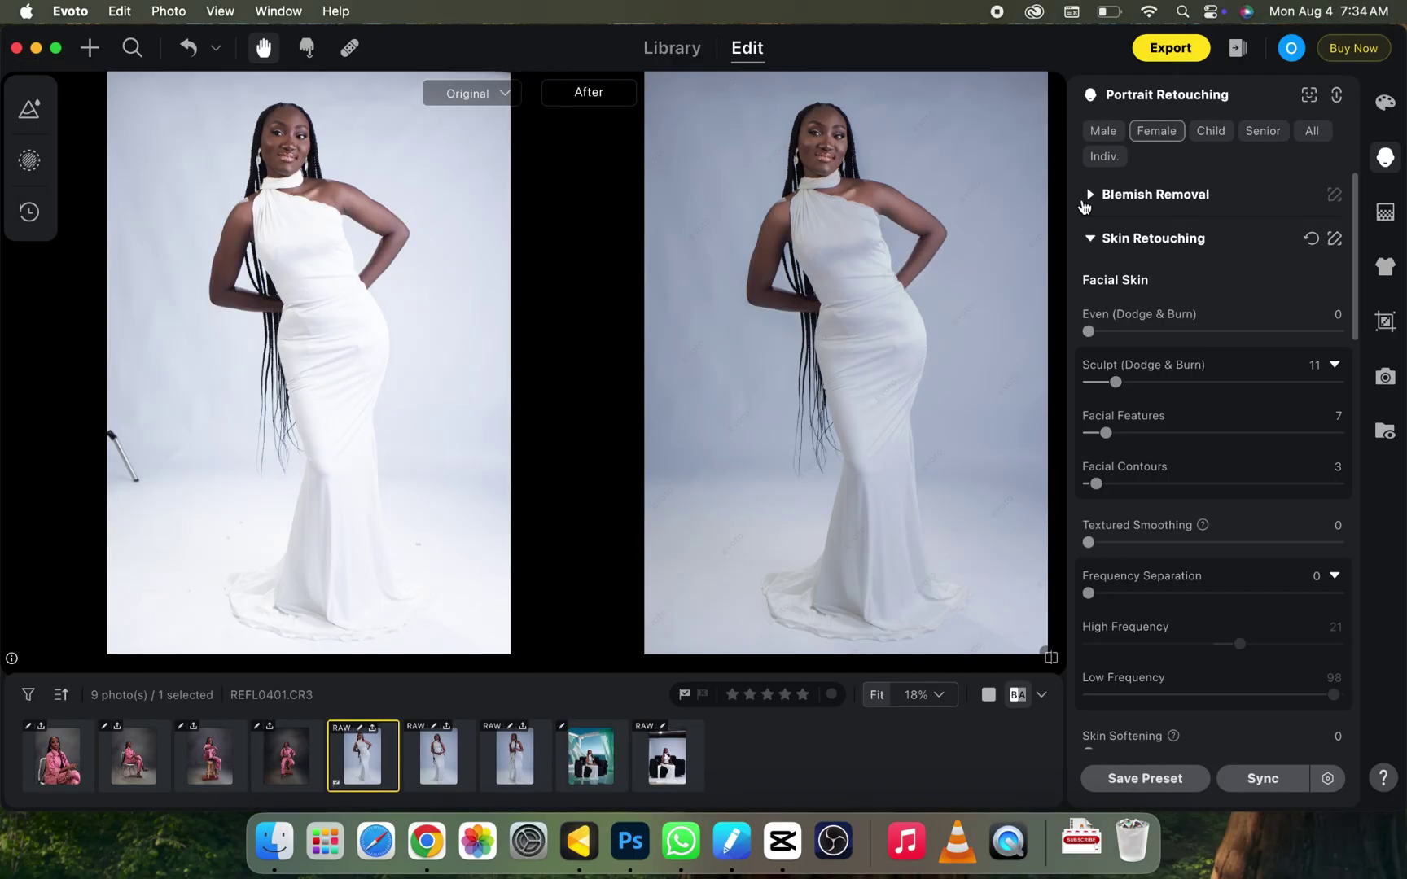
# Set the Freckles & Acne blemish removal for the female portrait to 100
pyautogui.click(1104, 204)
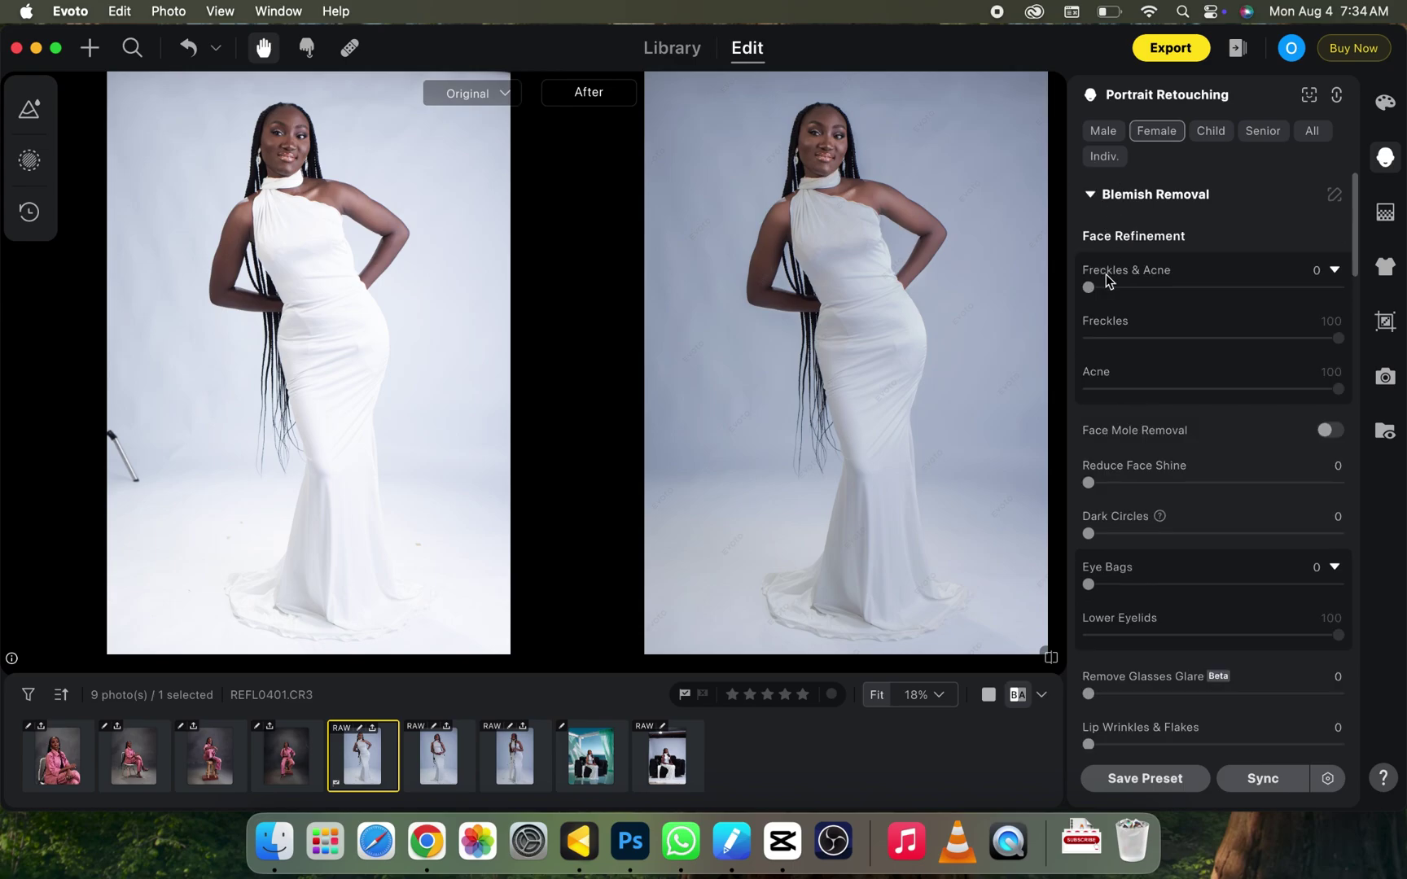
pyautogui.moveTo(1108, 281); pyautogui.dragTo(1342, 287)
pyautogui.click(1091, 196)
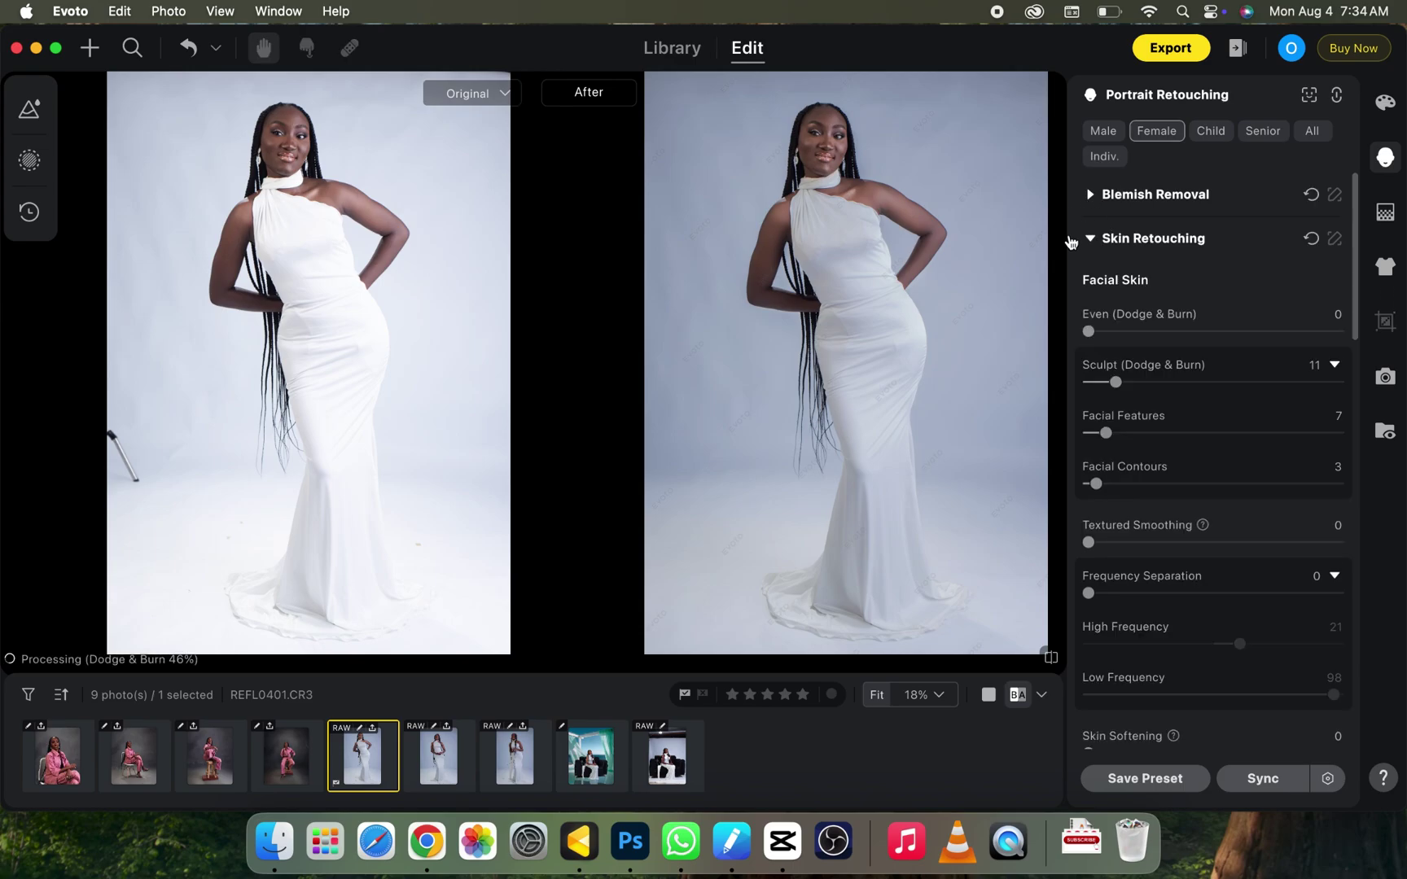
# Set the facial skin's Even to 100, Sculpt to 90, Facial Features to 100 and Frequency Separation to 94
pyautogui.moveTo(1106, 334); pyautogui.dragTo(1342, 334)
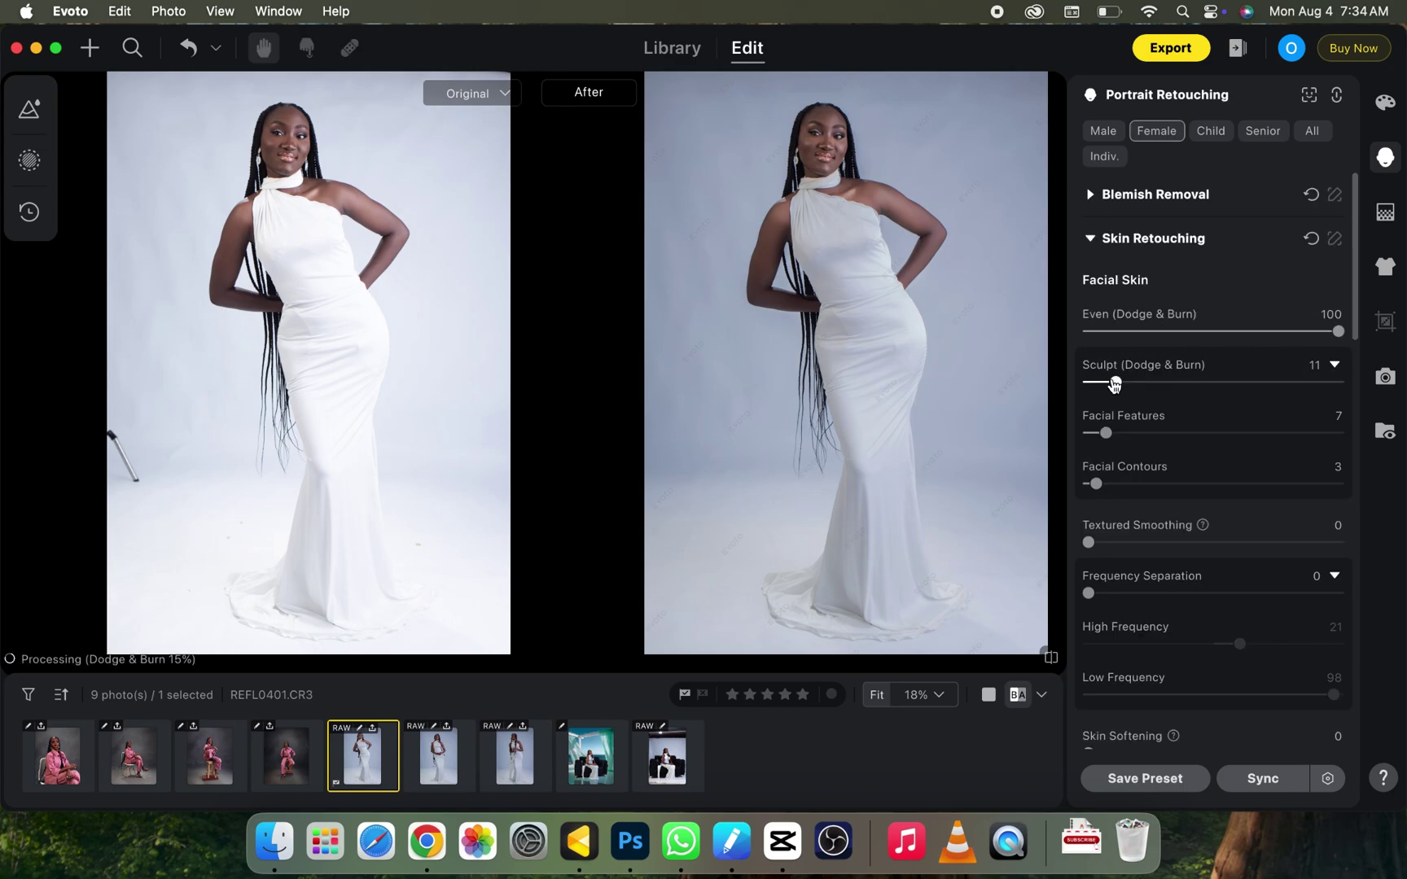
pyautogui.moveTo(1116, 381); pyautogui.dragTo(1312, 382)
pyautogui.moveTo(1106, 434); pyautogui.dragTo(1343, 449)
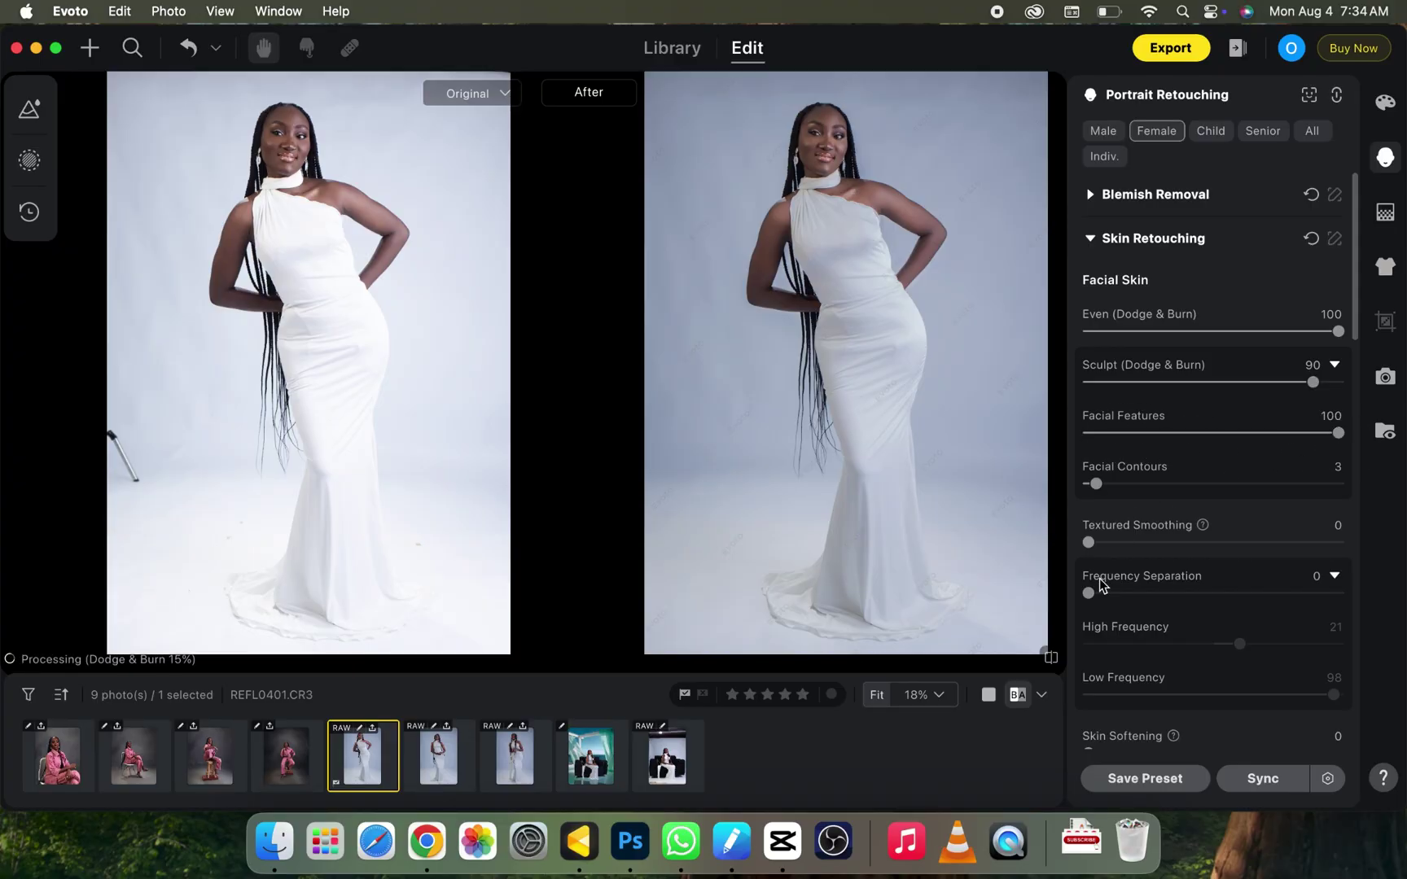
pyautogui.moveTo(1091, 593); pyautogui.dragTo(1323, 593)
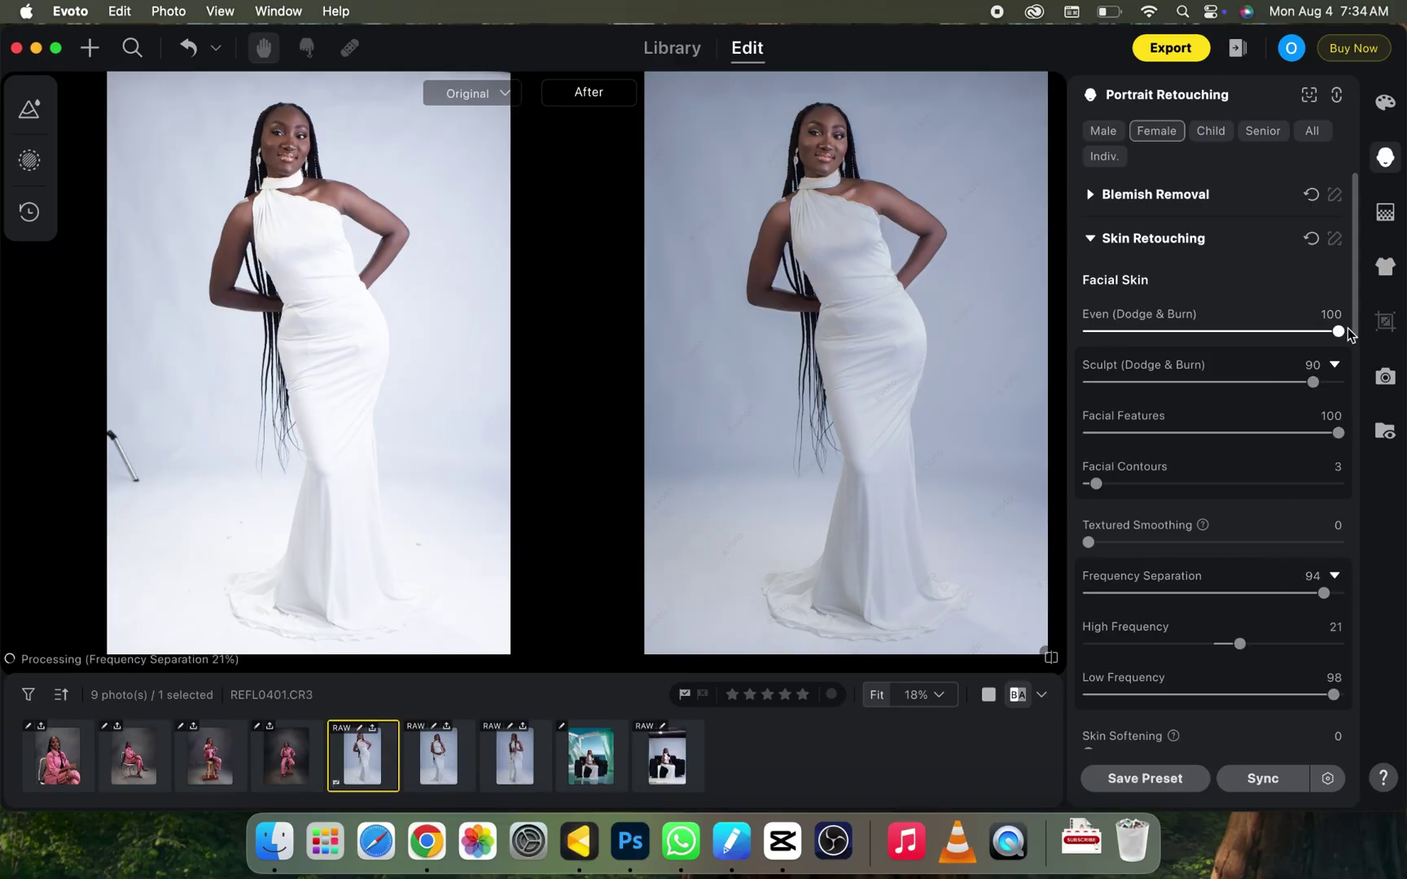
# Change the portrait's skin texture to Dewy
pyautogui.press('super+equal')
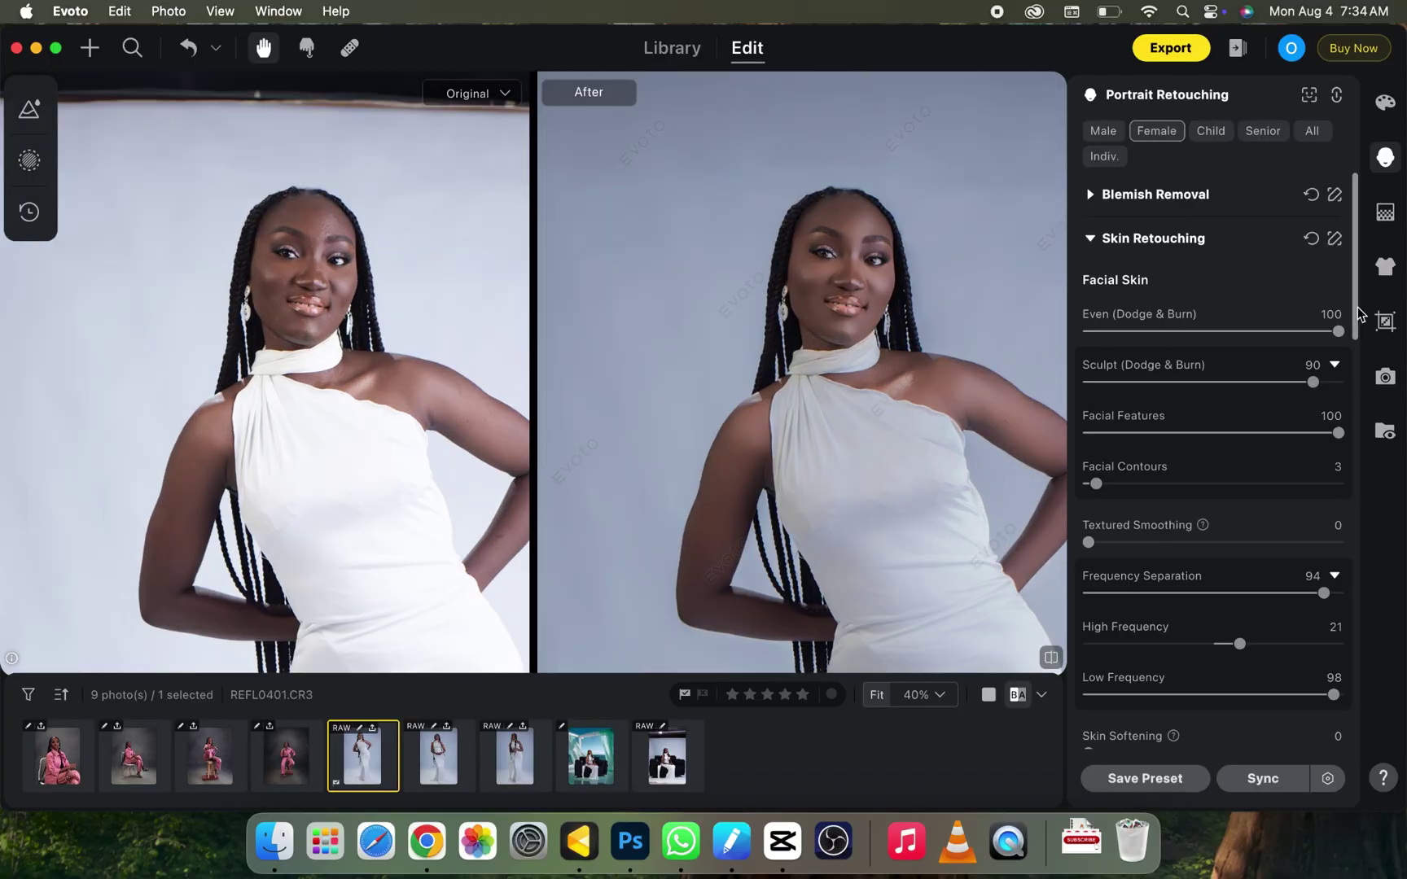
pyautogui.scroll(-5, 1356, 389)
pyautogui.scroll(-5, 1356, 389)
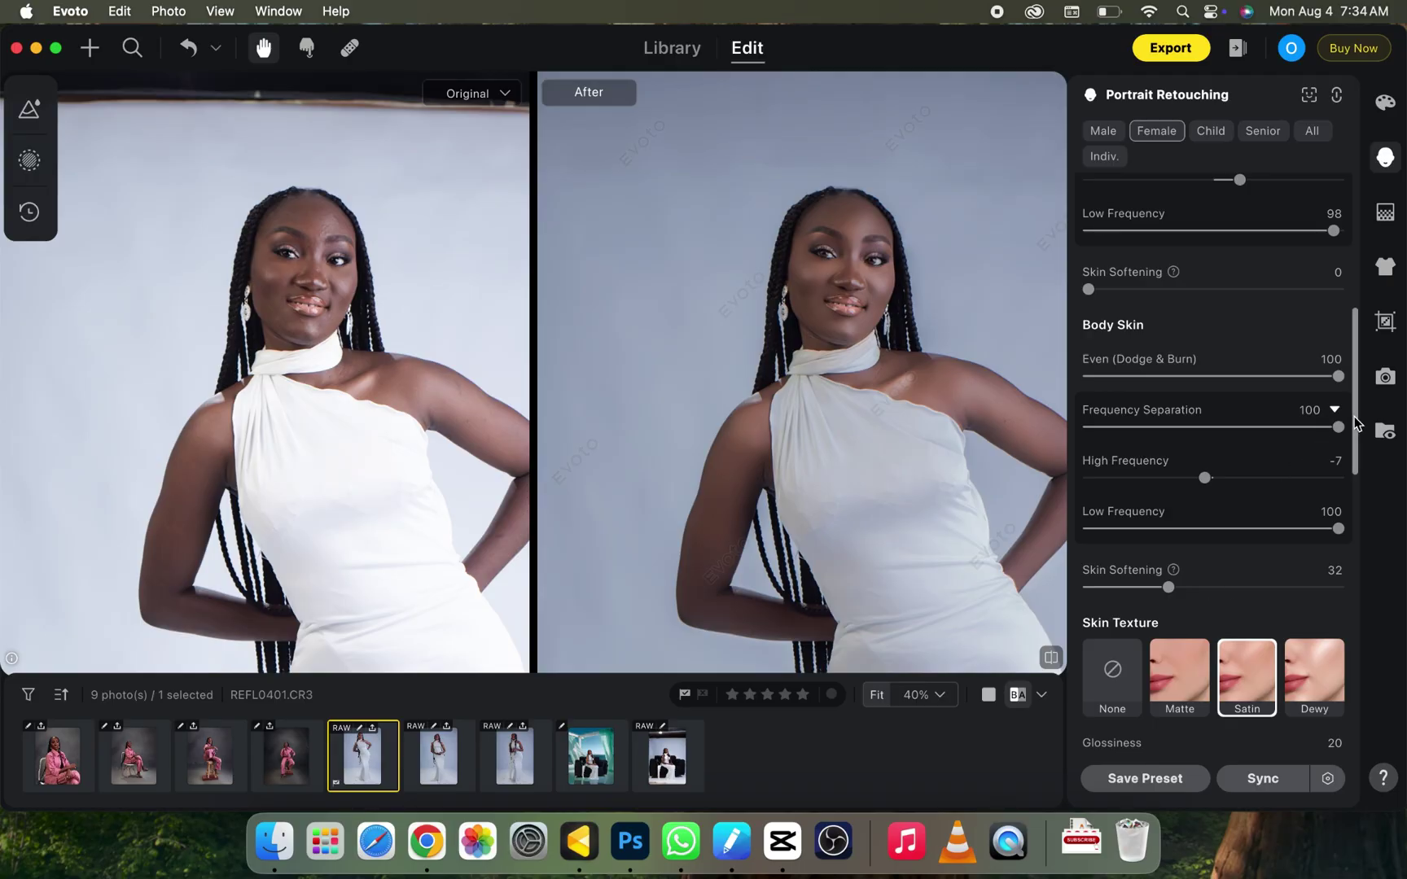
pyautogui.scroll(-3, 1354, 470)
pyautogui.scroll(-1, 1354, 470)
pyautogui.click(1307, 501)
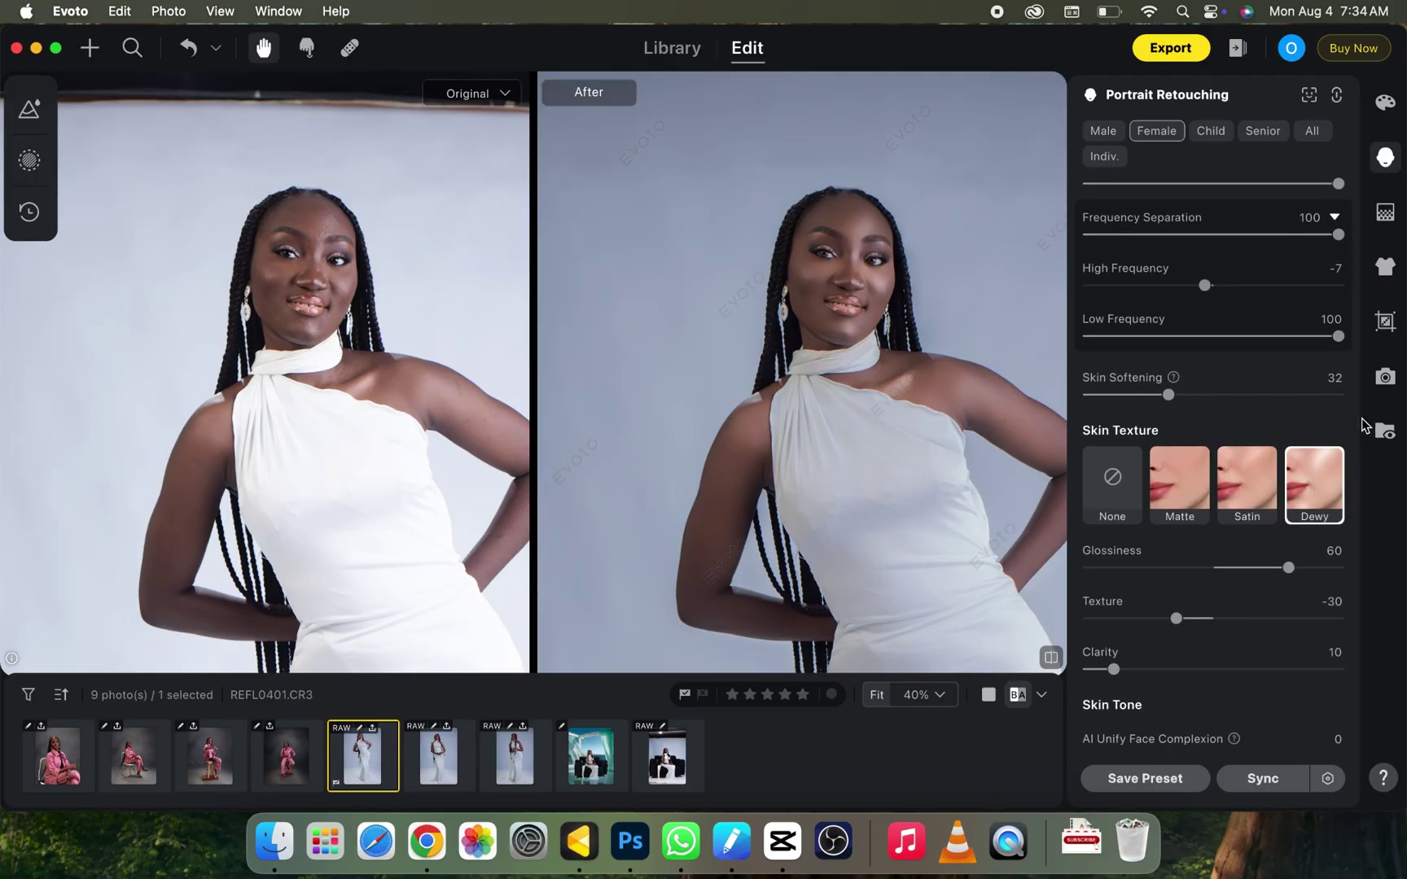
# Apply the muted reddish-brown skin tone to the portrait and check the retouched result
pyautogui.scroll(-5, 1354, 446)
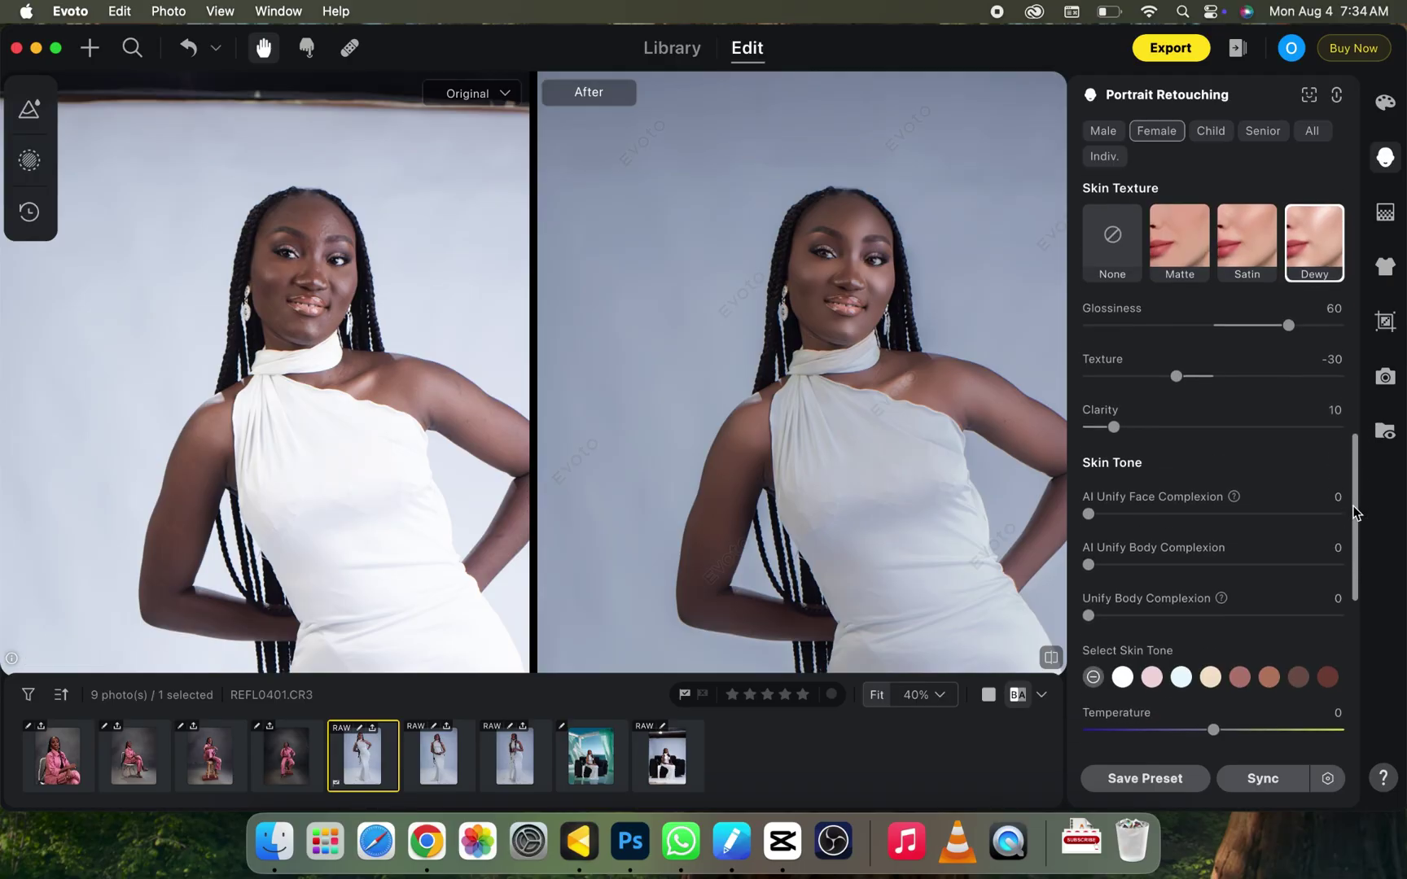
pyautogui.click(1239, 664)
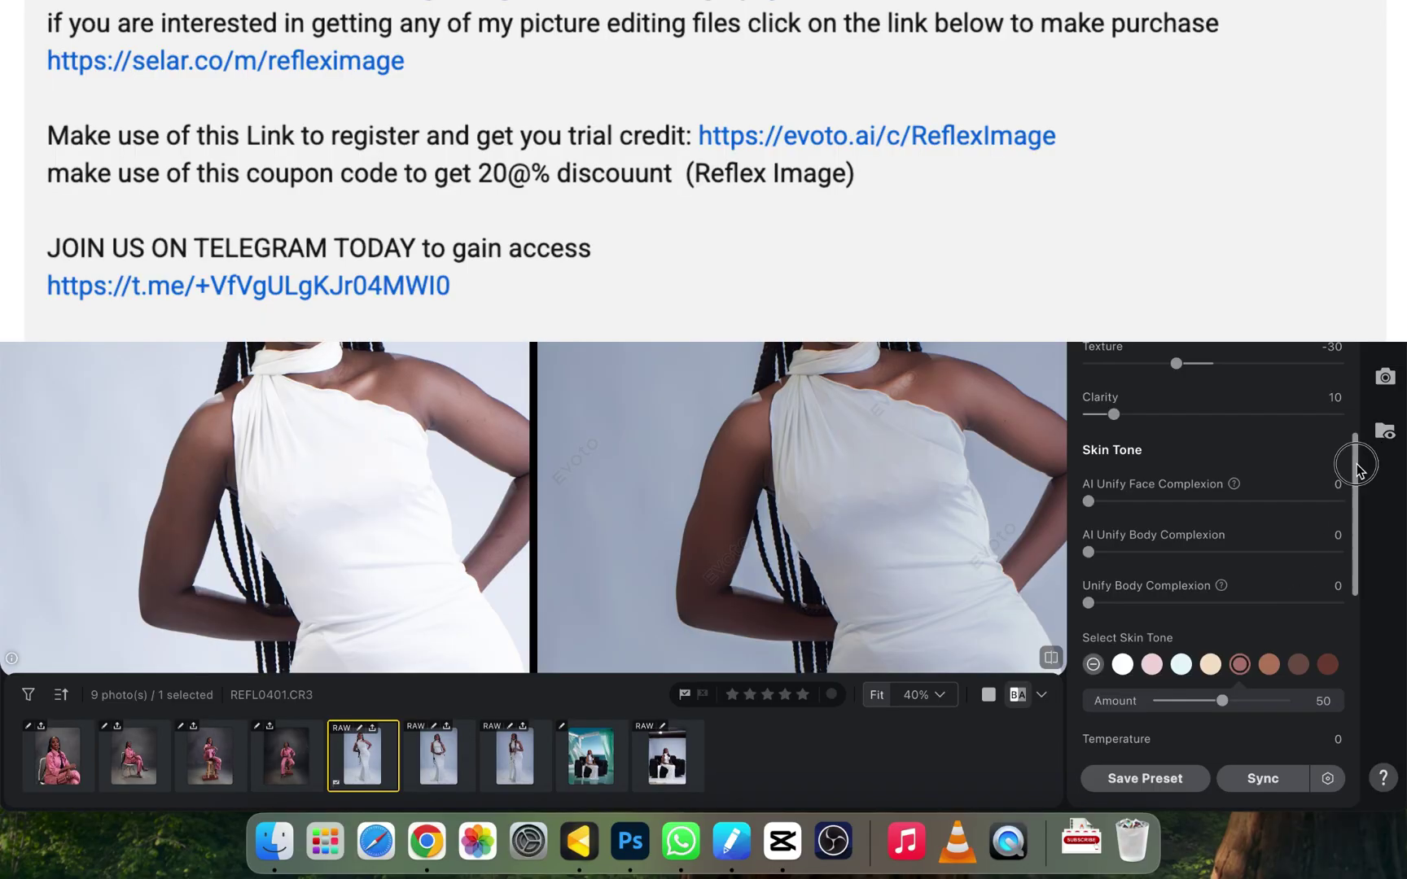
pyautogui.scroll(-5, 1353, 505)
pyautogui.scroll(10, 1350, 544)
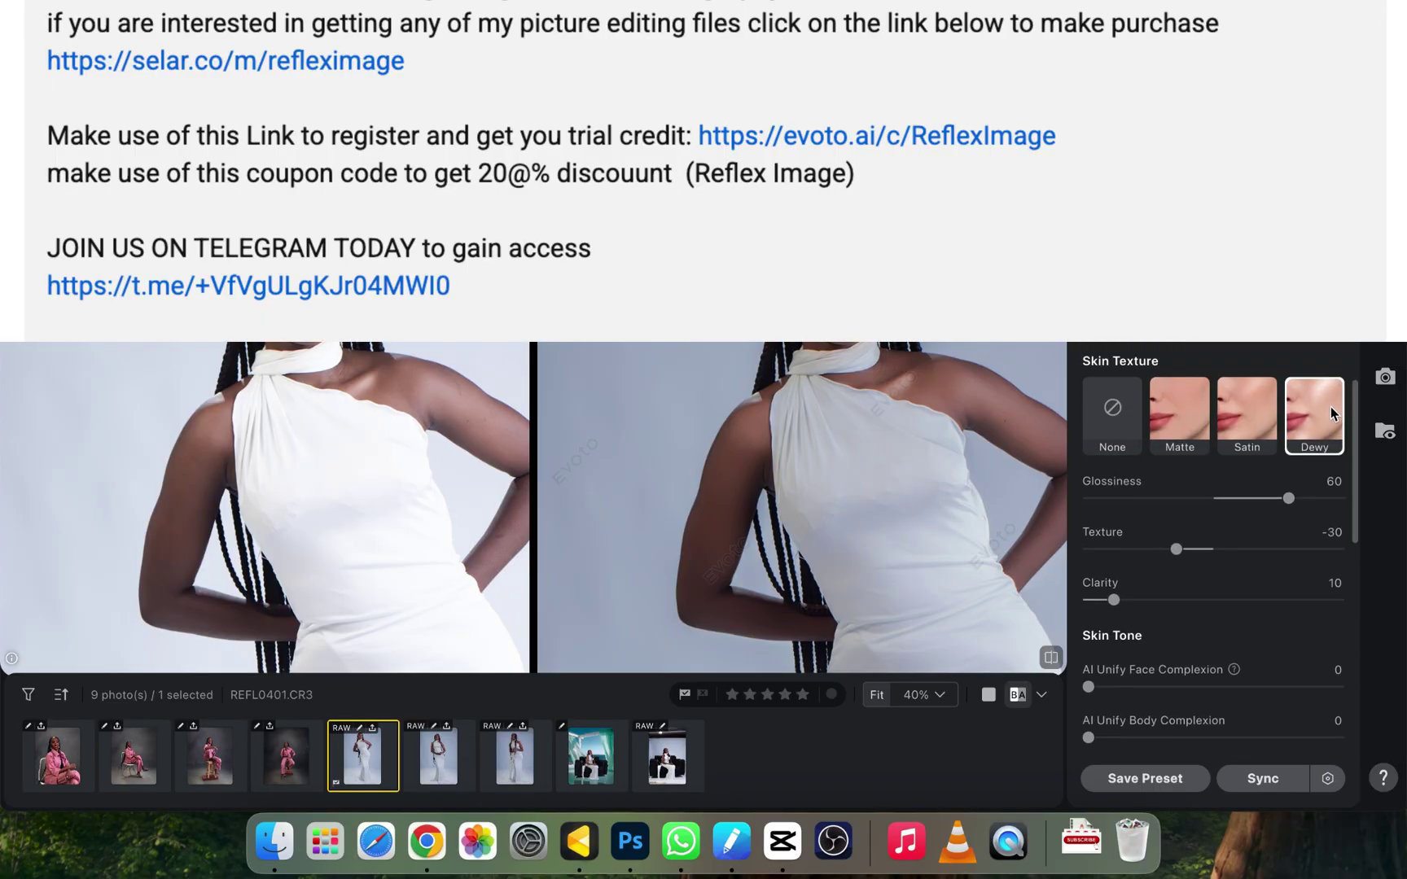
pyautogui.press('super+equal')
pyautogui.press('super+minus')
pyautogui.press('super+minus')
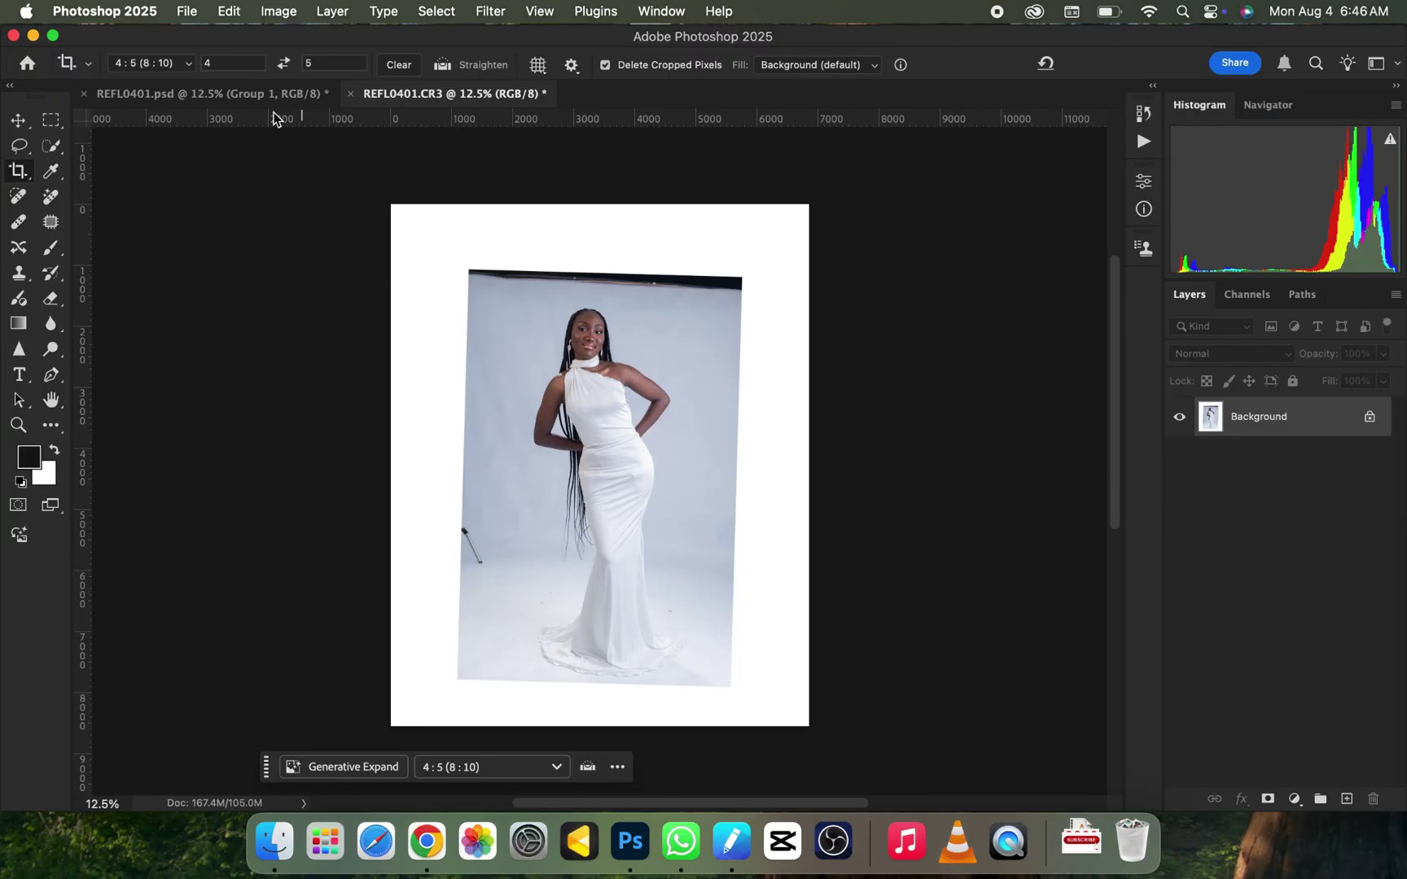
# Switch to the REFL0401.psd document and examine the retouched portrait's face, skin and dress up close
pyautogui.click(244, 95)
pyautogui.press('super+plus')
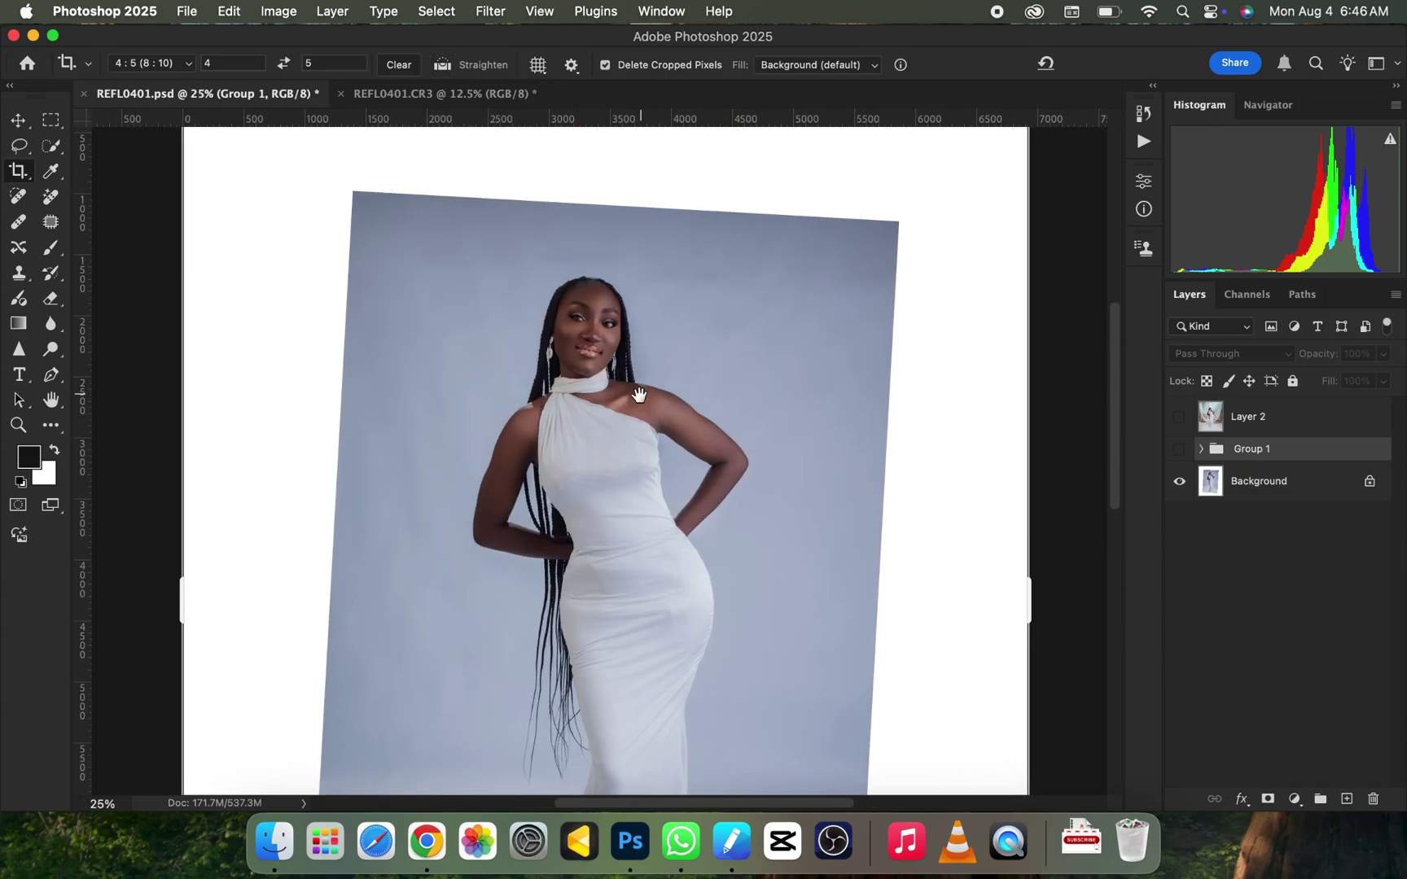
pyautogui.press('super+plus')
pyautogui.press('super+plus')
pyautogui.press('super+plus')
pyautogui.press('super+minus')
pyautogui.press('super+minus')
pyautogui.press('super+minus')
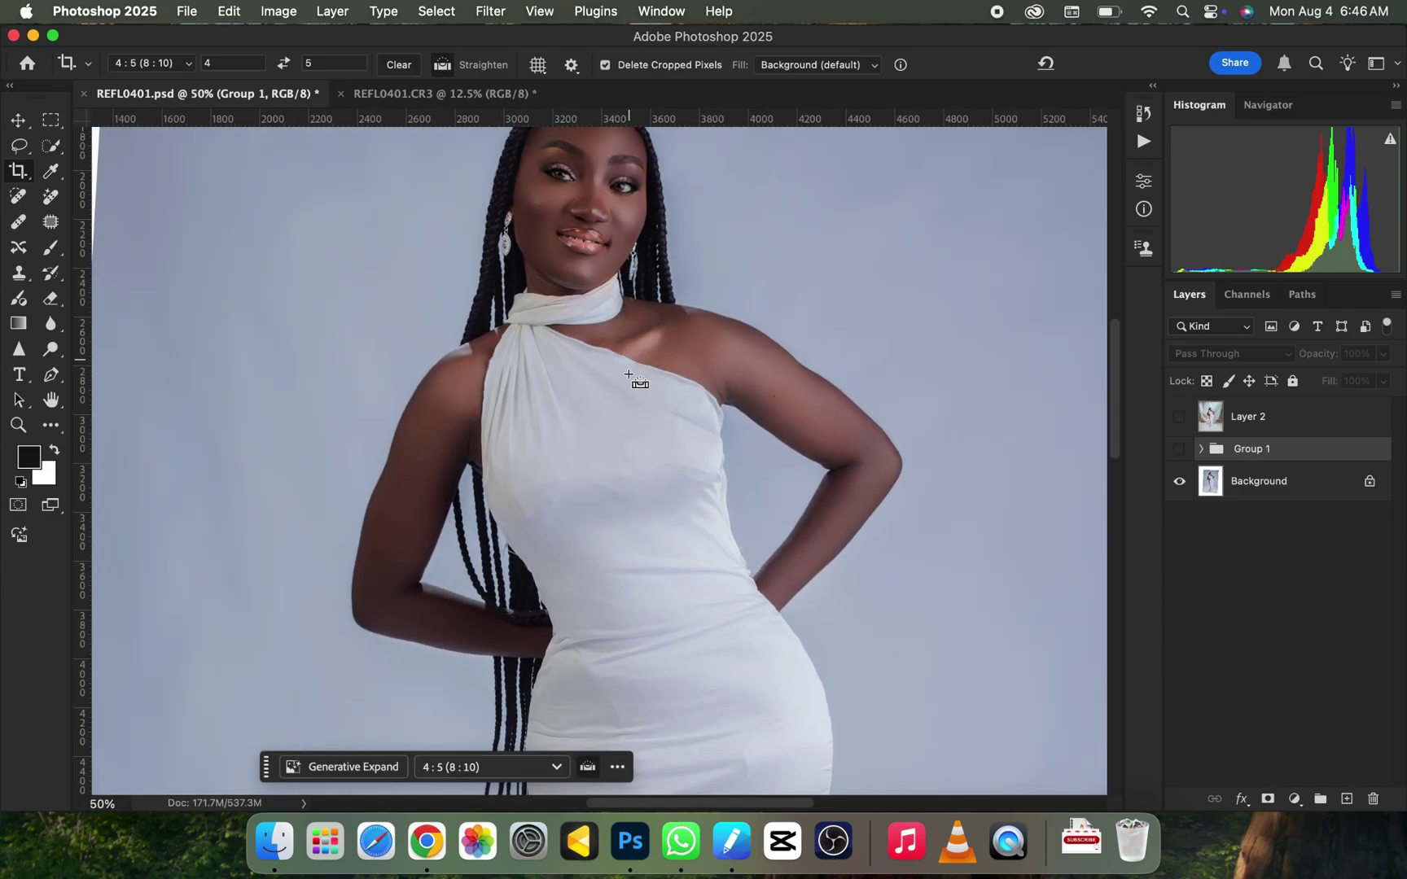
pyautogui.press('super+minus')
pyautogui.press('super+minus')
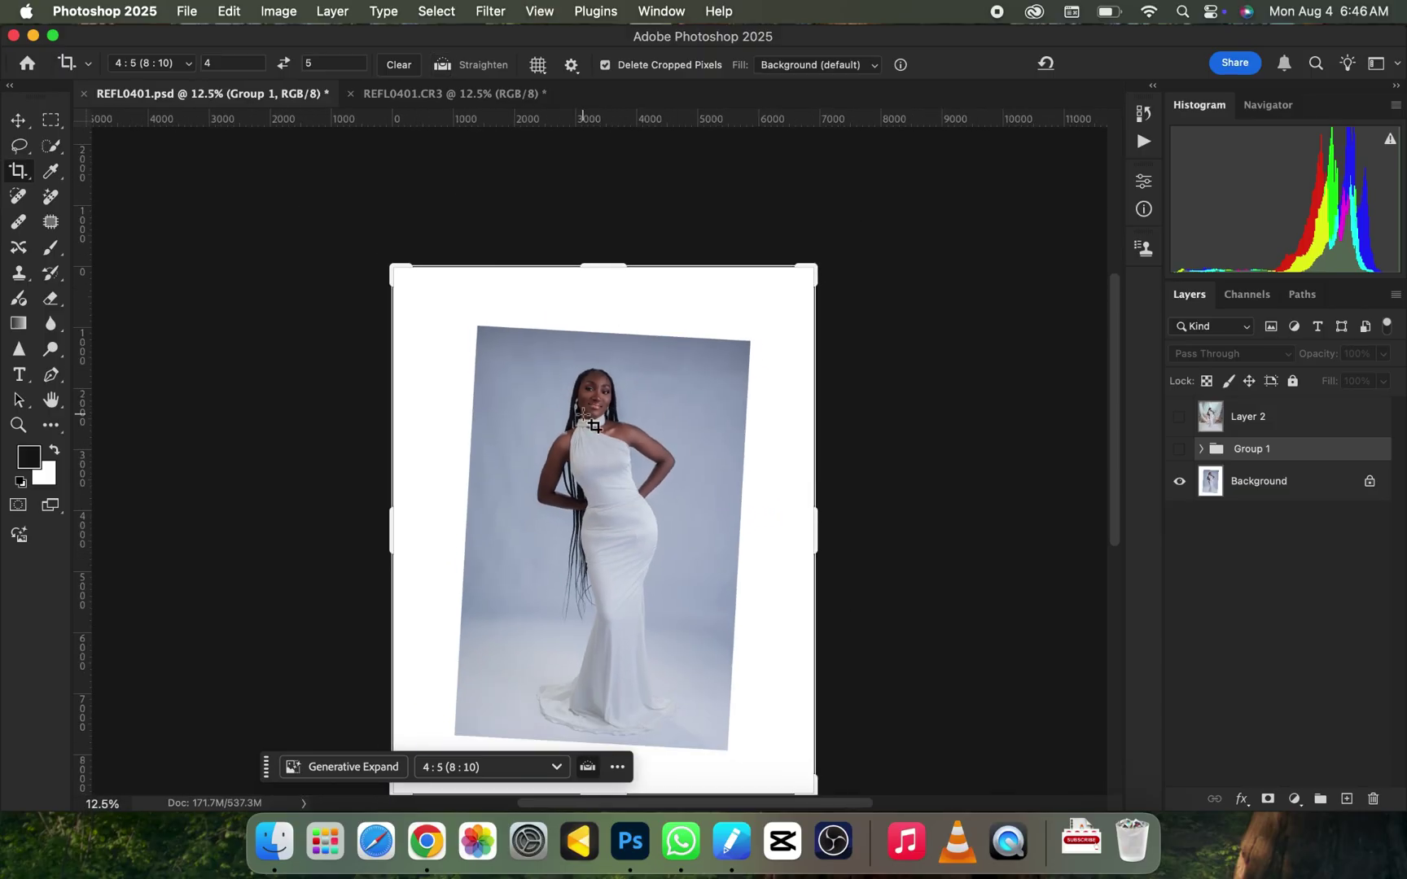
pyautogui.press('super+plus')
pyautogui.press('super+minus')
pyautogui.press('super+plus')
pyautogui.press('super+minus')
pyautogui.press('super+minus')
pyautogui.press('super+plus')
# Delete Group 1 and Layer 2 from REFL0401.psd, keeping only the Background layer
pyautogui.press('BackSpace')
pyautogui.click(1267, 416)
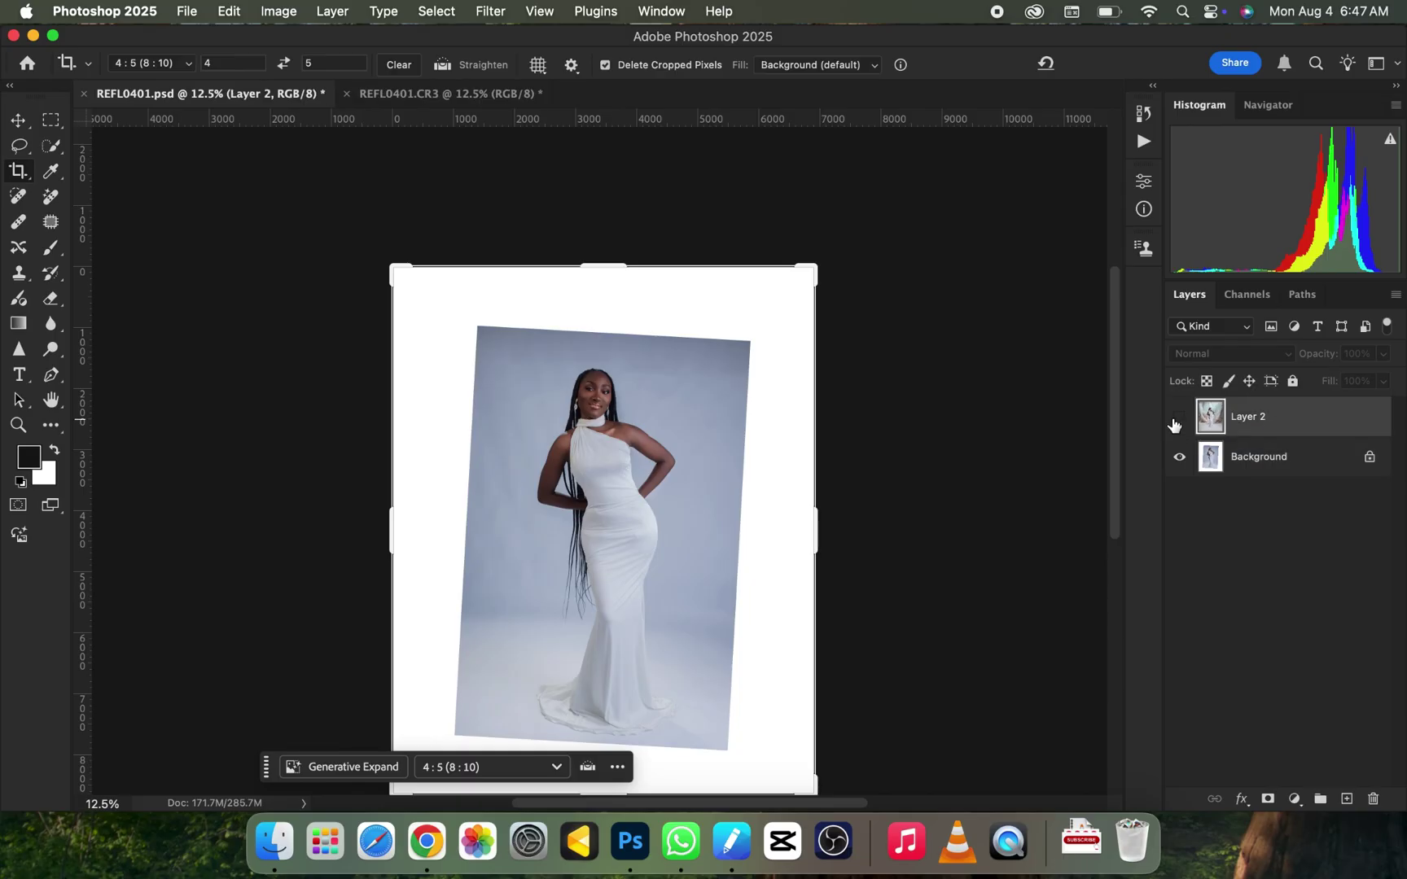
pyautogui.click(1175, 421)
pyautogui.press('super+minus')
pyautogui.press('super+BackSpace')
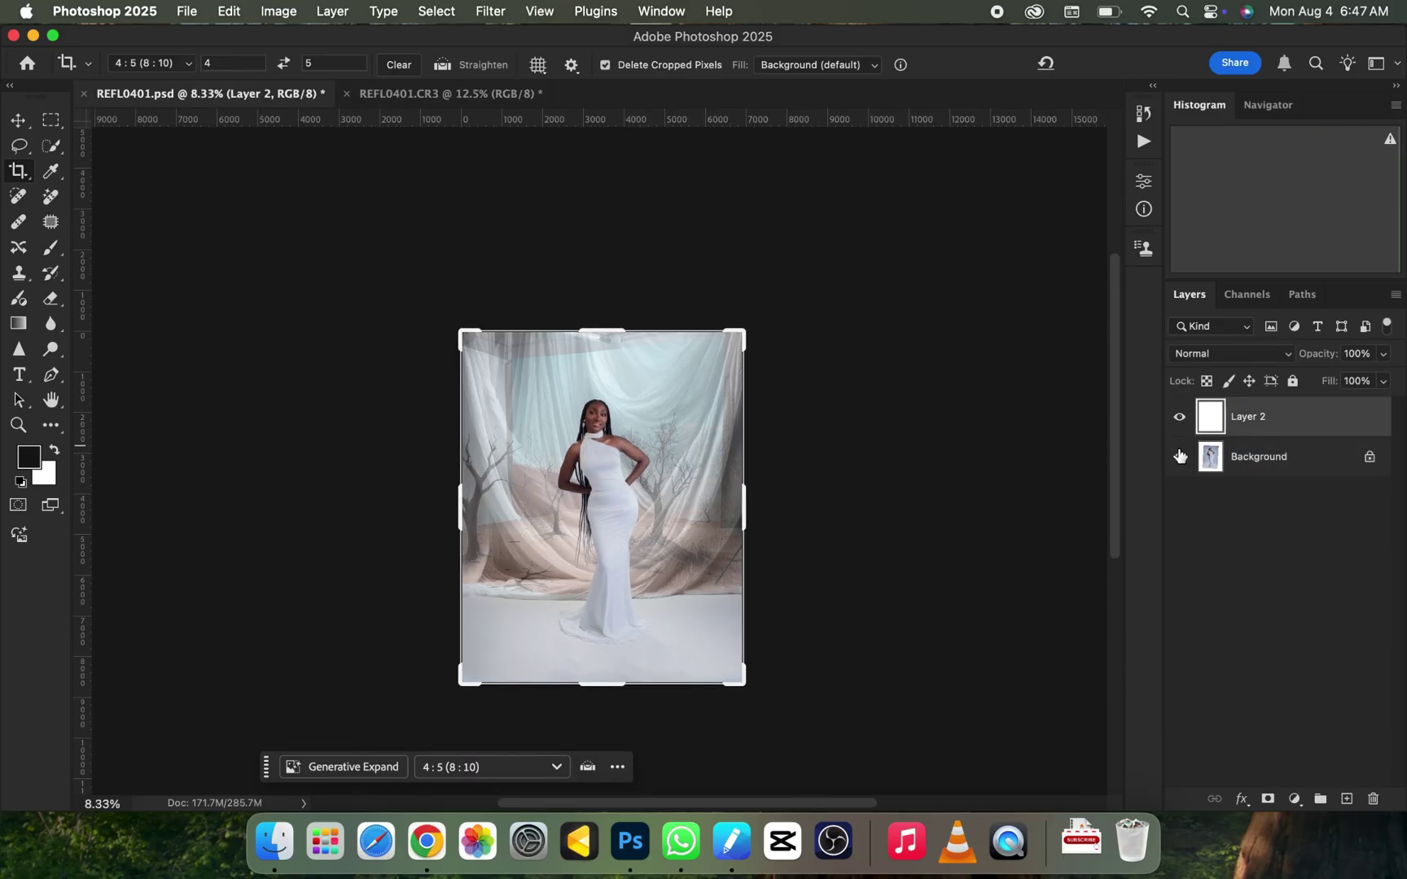
pyautogui.press('BackSpace')
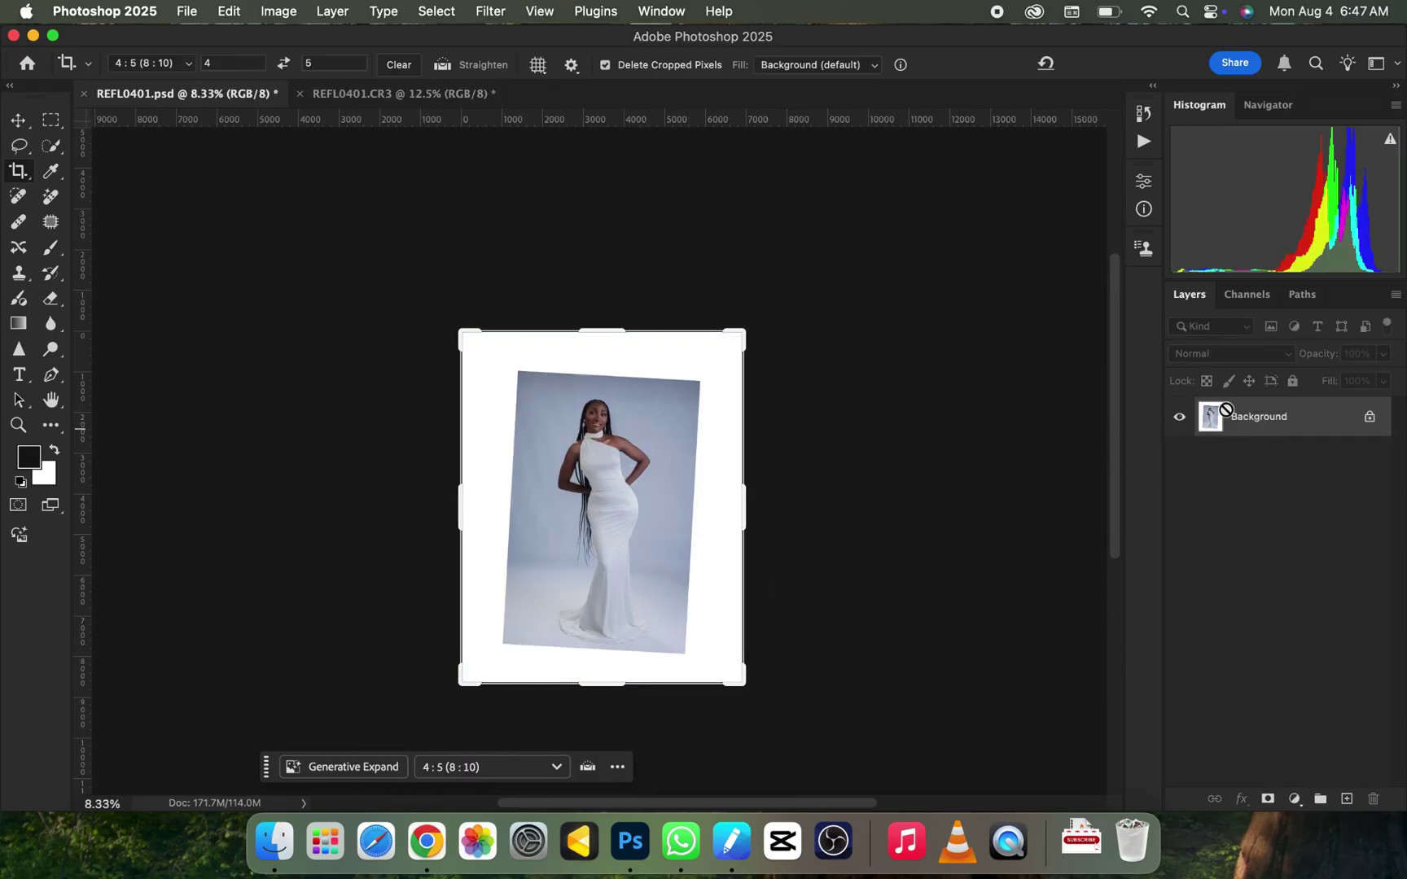
# Duplicate the Background layer and select the woman on the new layer with Select Subject
pyautogui.press('super+plus')
pyautogui.scroll(-5, 707, 433)
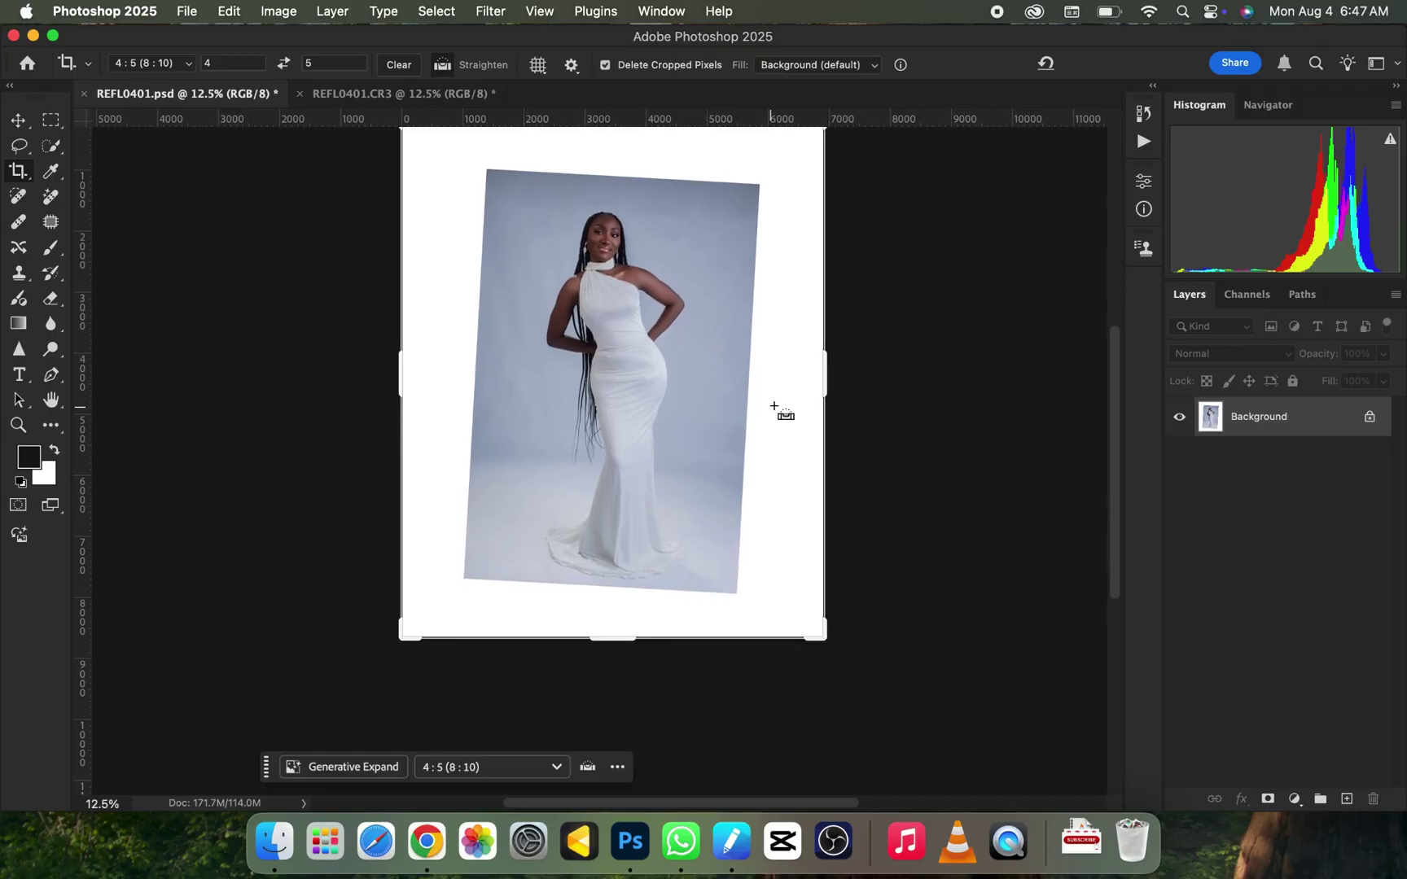
pyautogui.press('super')
pyautogui.press('super+j')
pyautogui.press('super+minus')
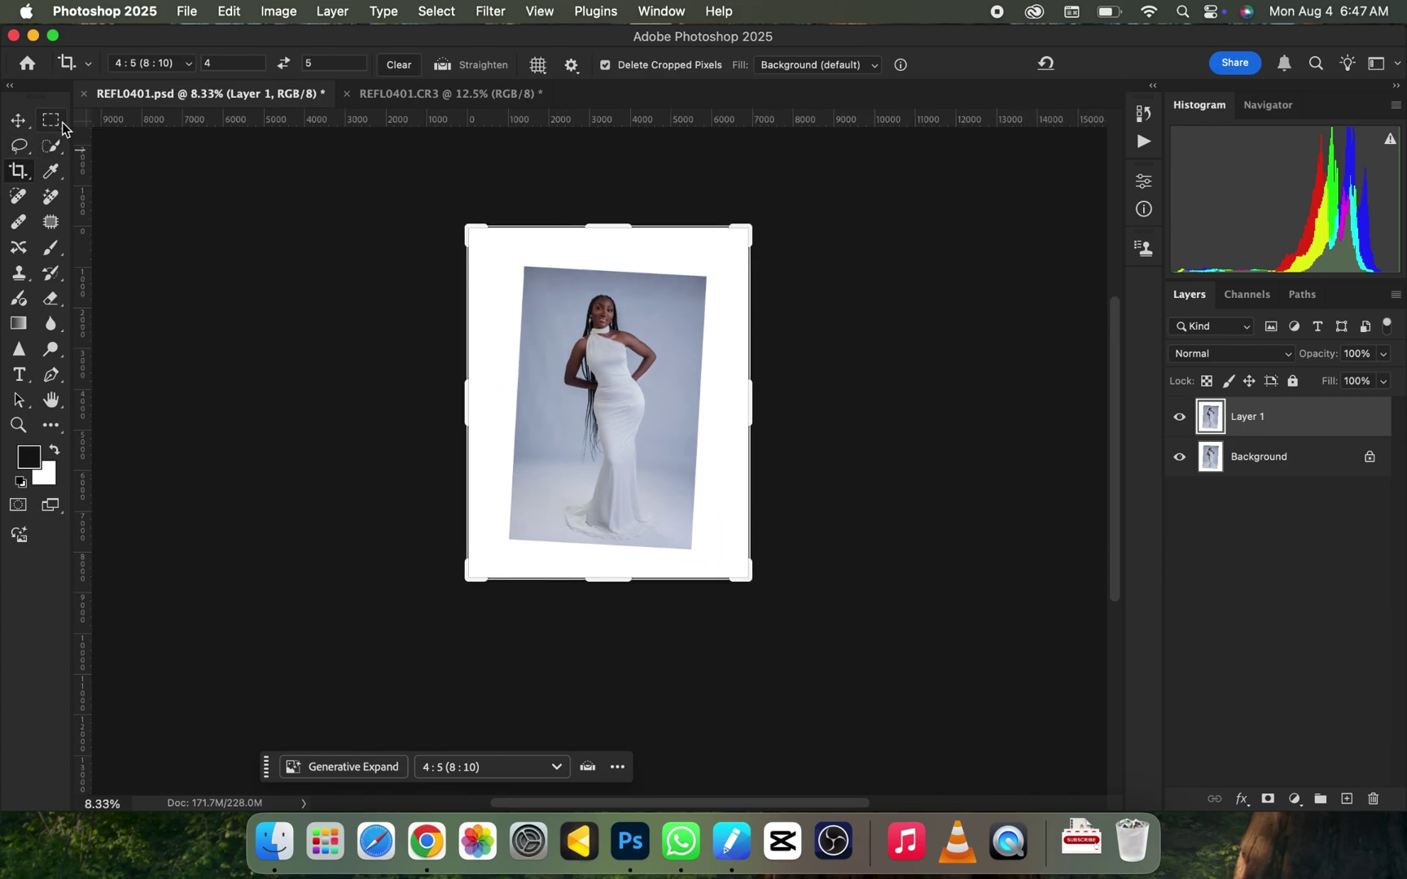
pyautogui.click(53, 152)
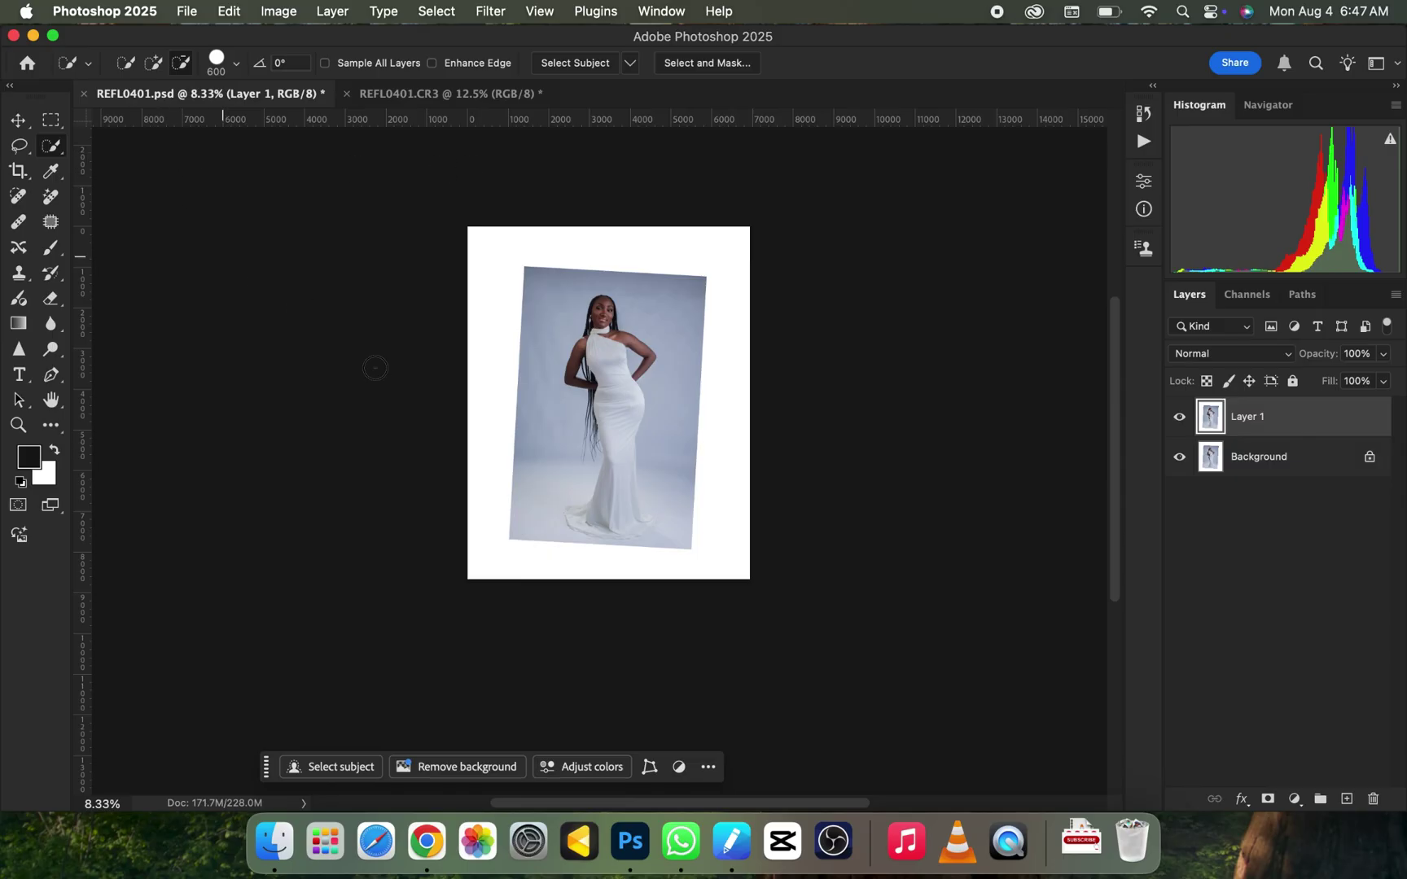
pyautogui.click(583, 65)
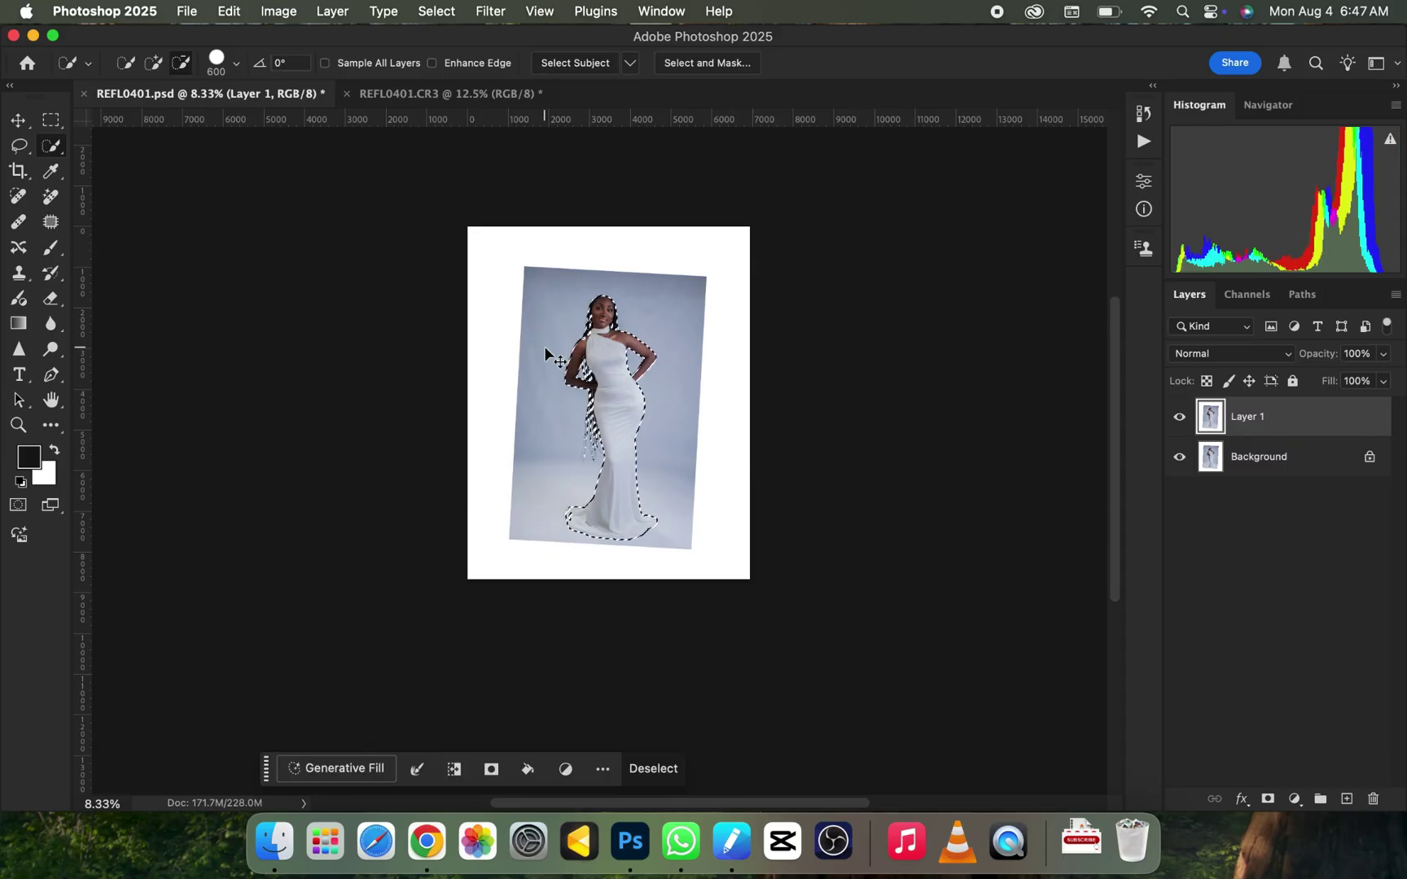
# Add the missed part of the dress train at the hem to the selection with the Polygonal Lasso in add mode
pyautogui.press('super+equal')
pyautogui.press('super+equal')
pyautogui.press('super+equal')
pyautogui.press('super+equal')
pyautogui.scroll(-5, 605, 450)
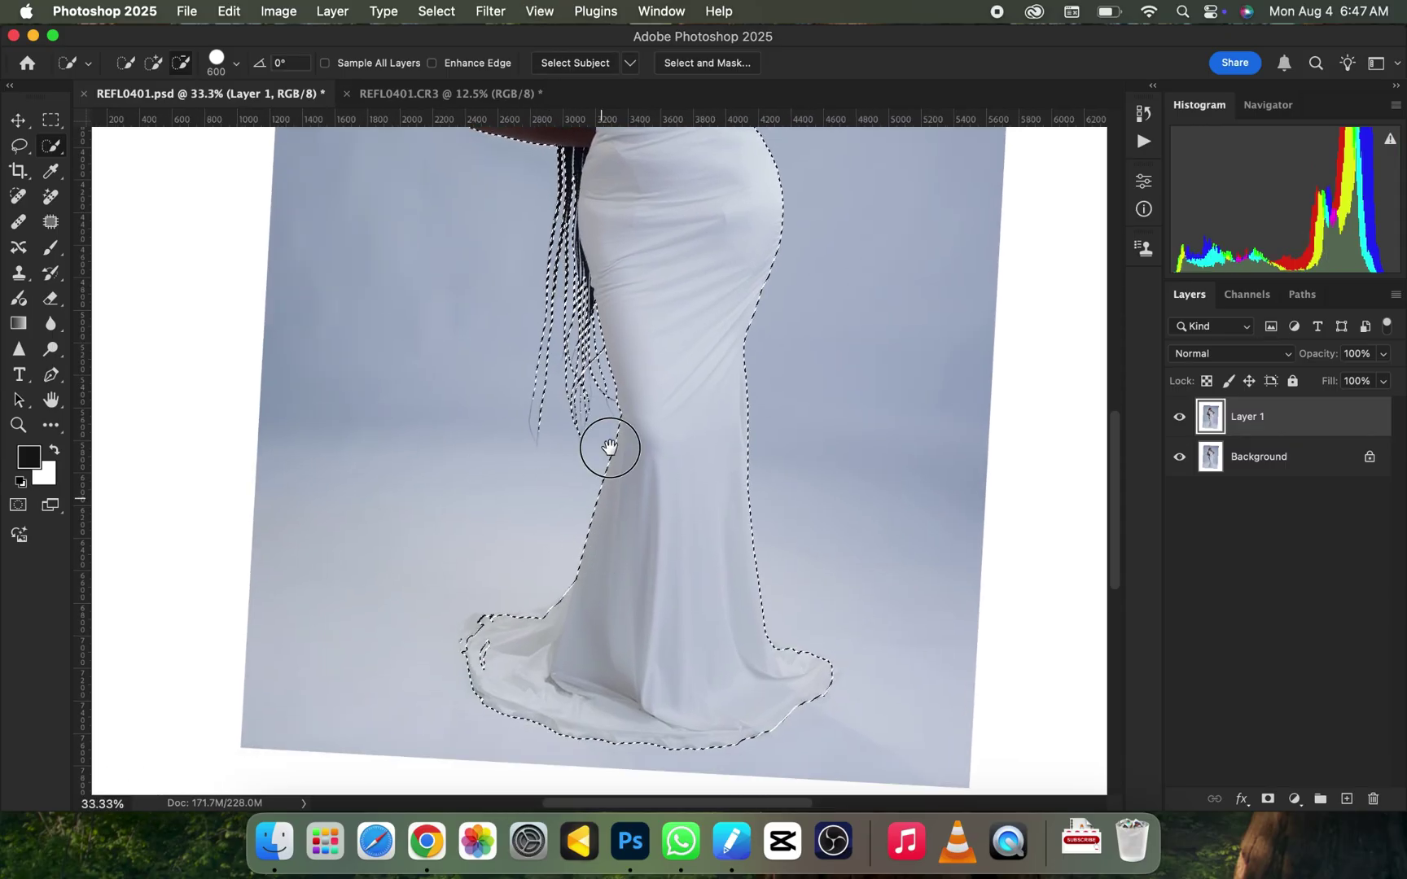
pyautogui.moveTo(19, 145); pyautogui.dragTo(106, 157)
pyautogui.moveTo(19, 145)
pyautogui.mouseDown()
pyautogui.moveTo(114, 174)
pyautogui.moveTo(110, 163)
pyautogui.mouseUp()
pyautogui.click(145, 65)
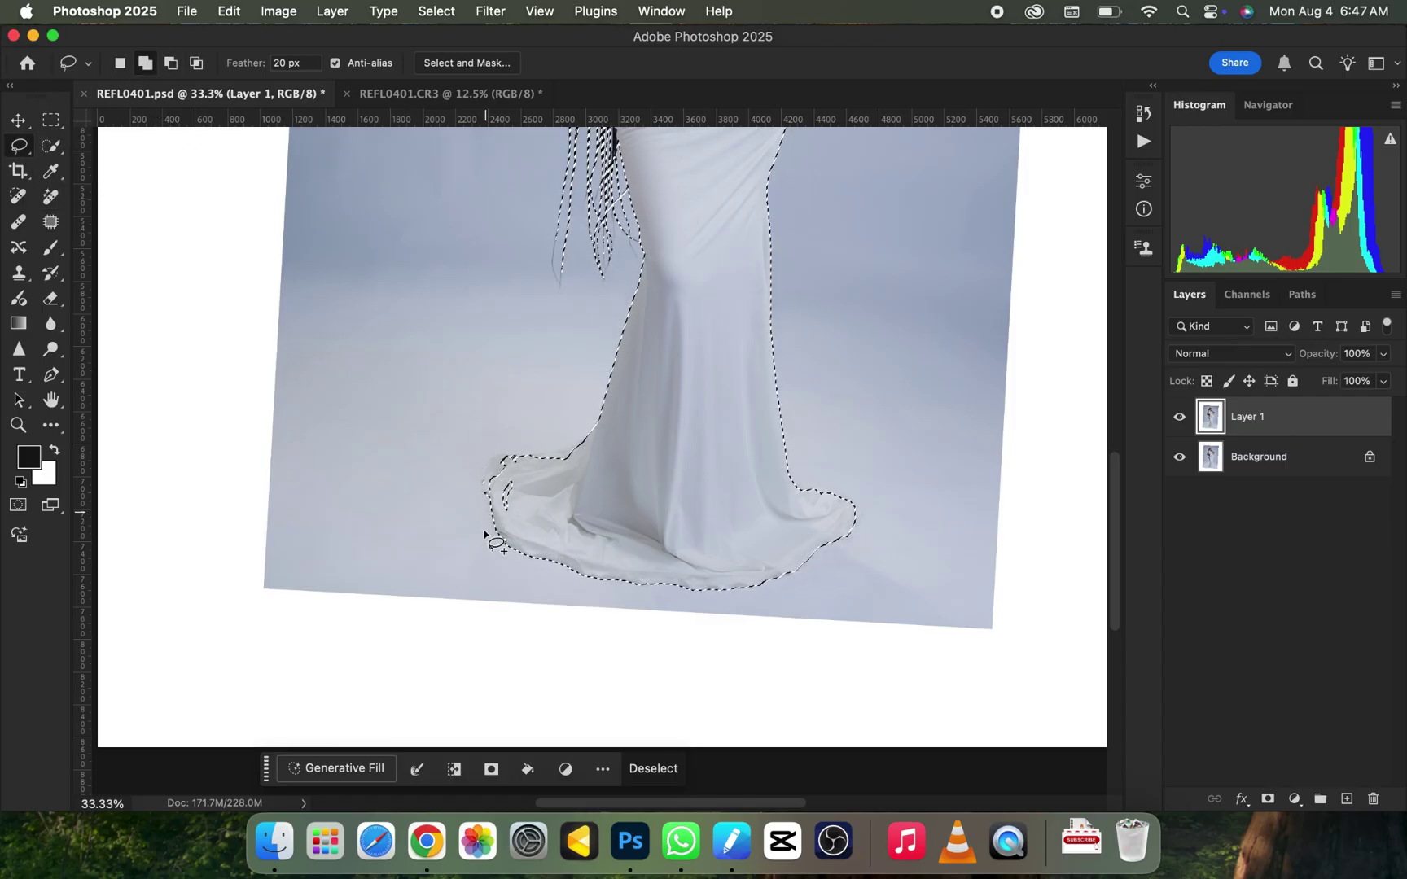
pyautogui.moveTo(19, 145); pyautogui.dragTo(89, 180)
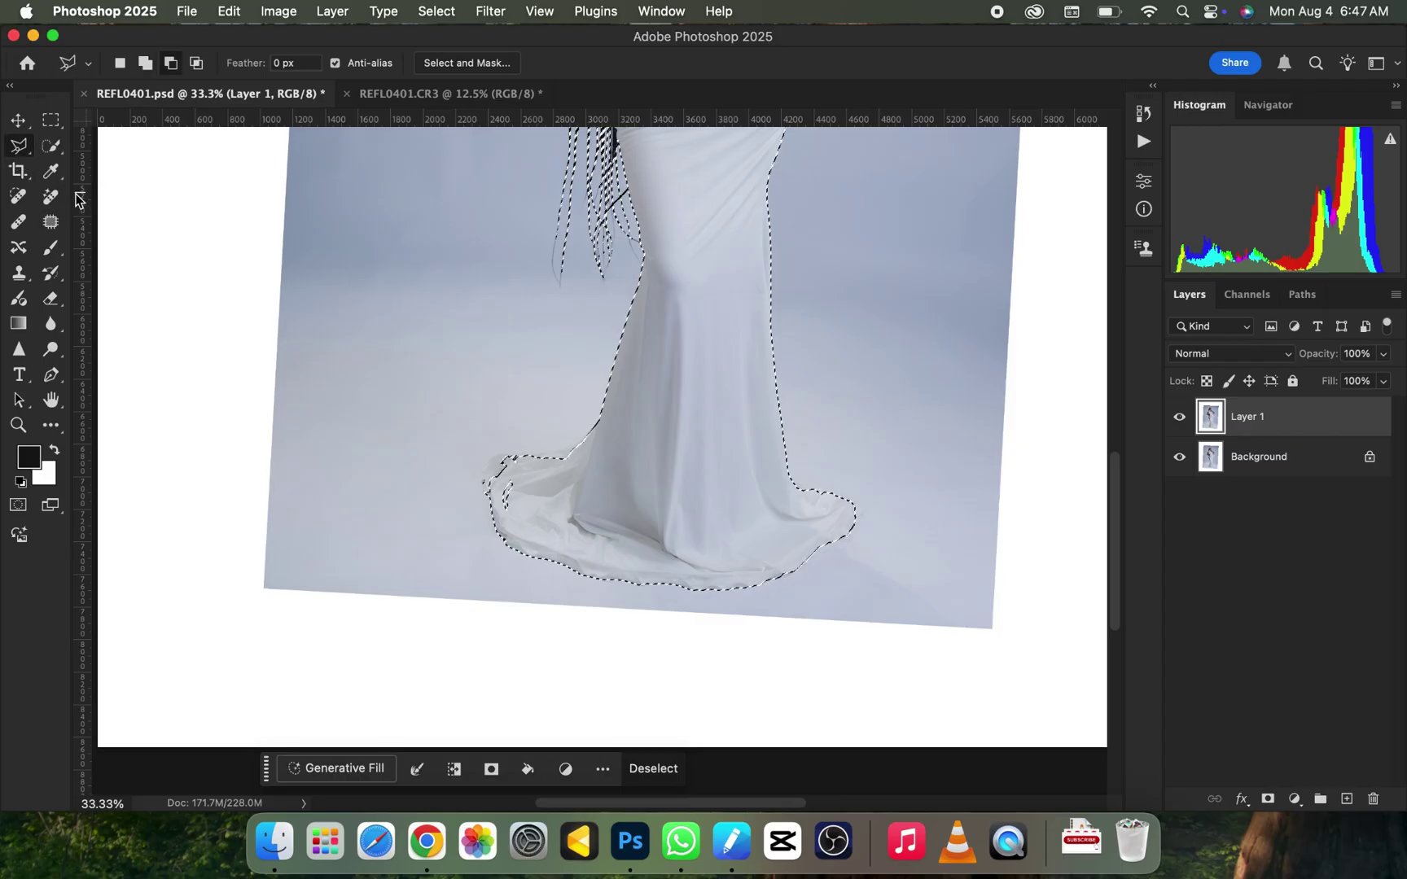
pyautogui.click(145, 63)
pyautogui.click(503, 544)
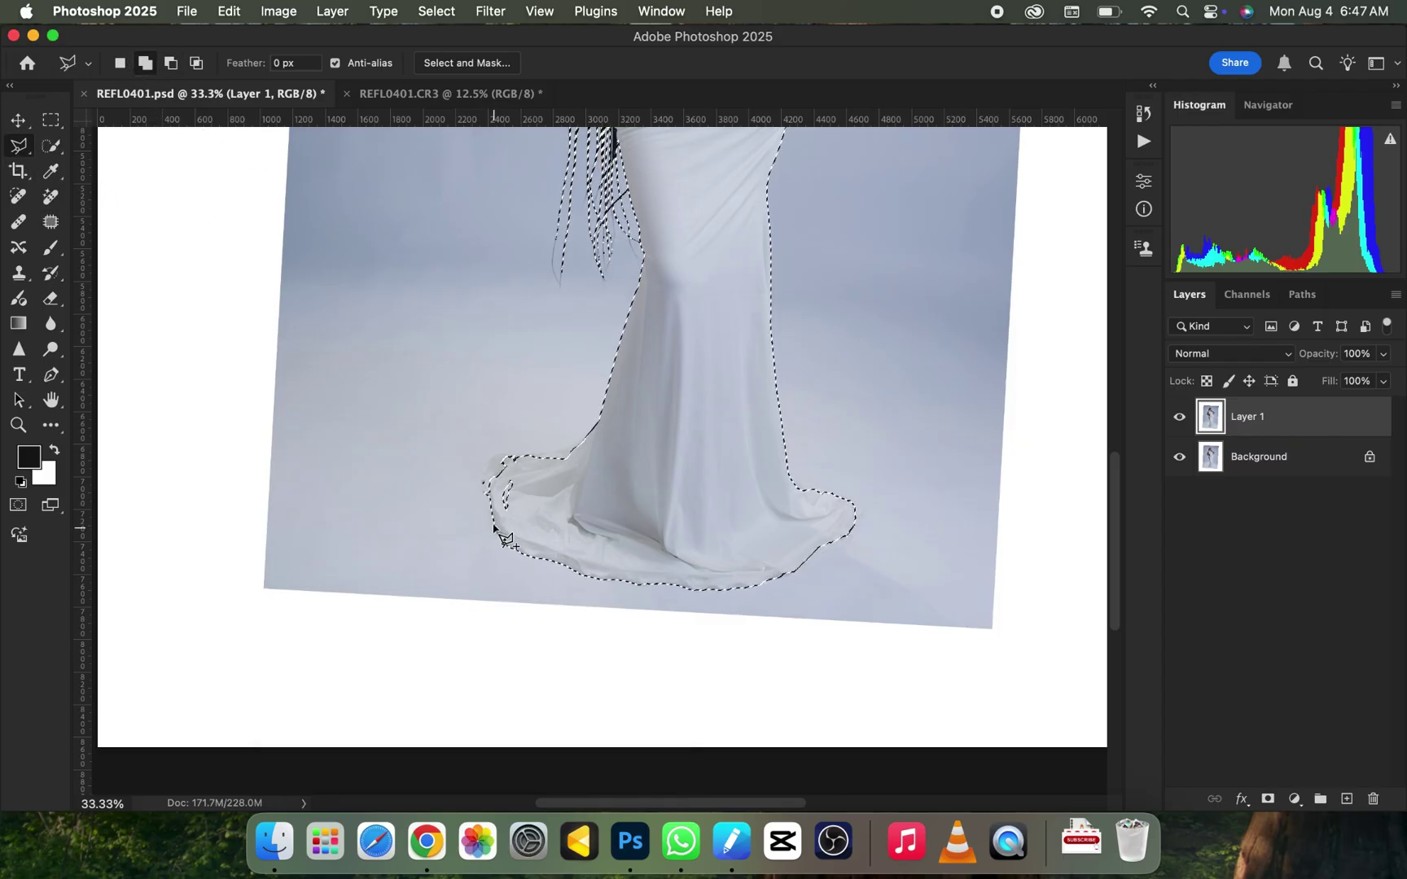
pyautogui.click(483, 496)
pyautogui.click(491, 460)
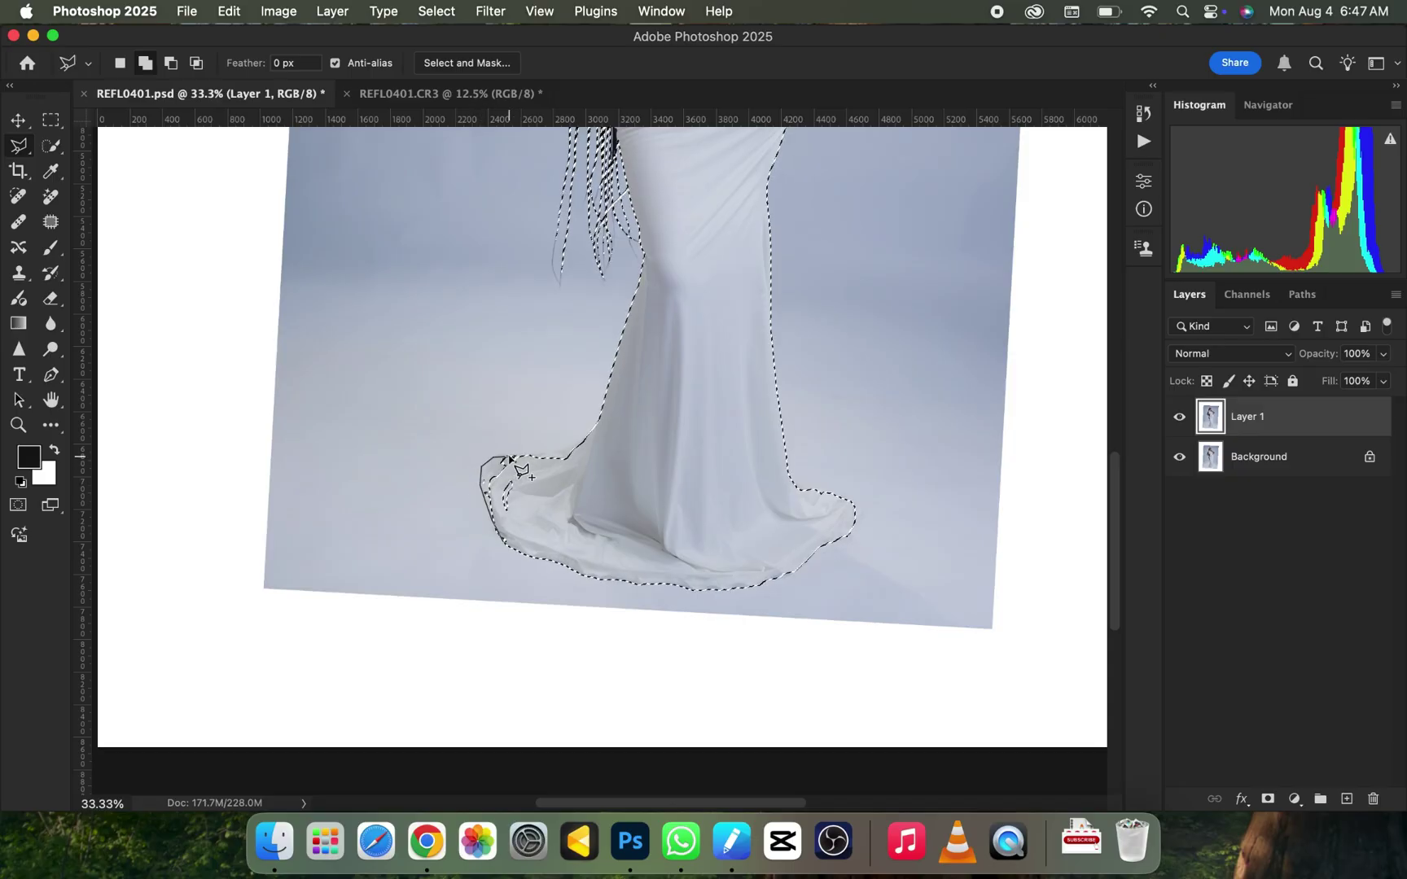
pyautogui.click(619, 440)
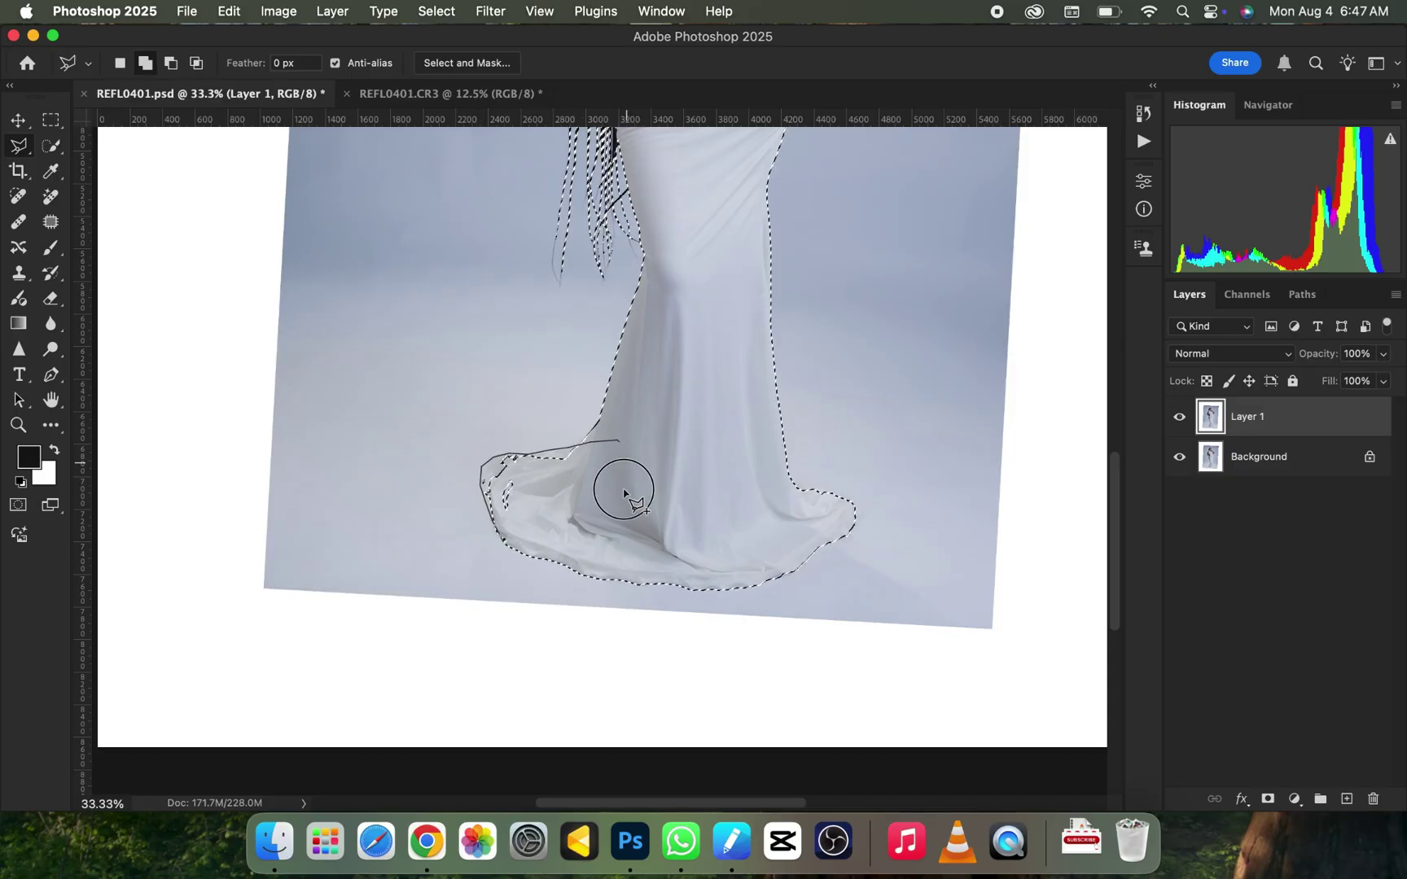
pyautogui.doubleClick(618, 533)
# Add the missed patches at the shoulder and around the earrings to the selection with the Polygonal Lasso
pyautogui.moveTo(756, 256); pyautogui.dragTo(687, 464)
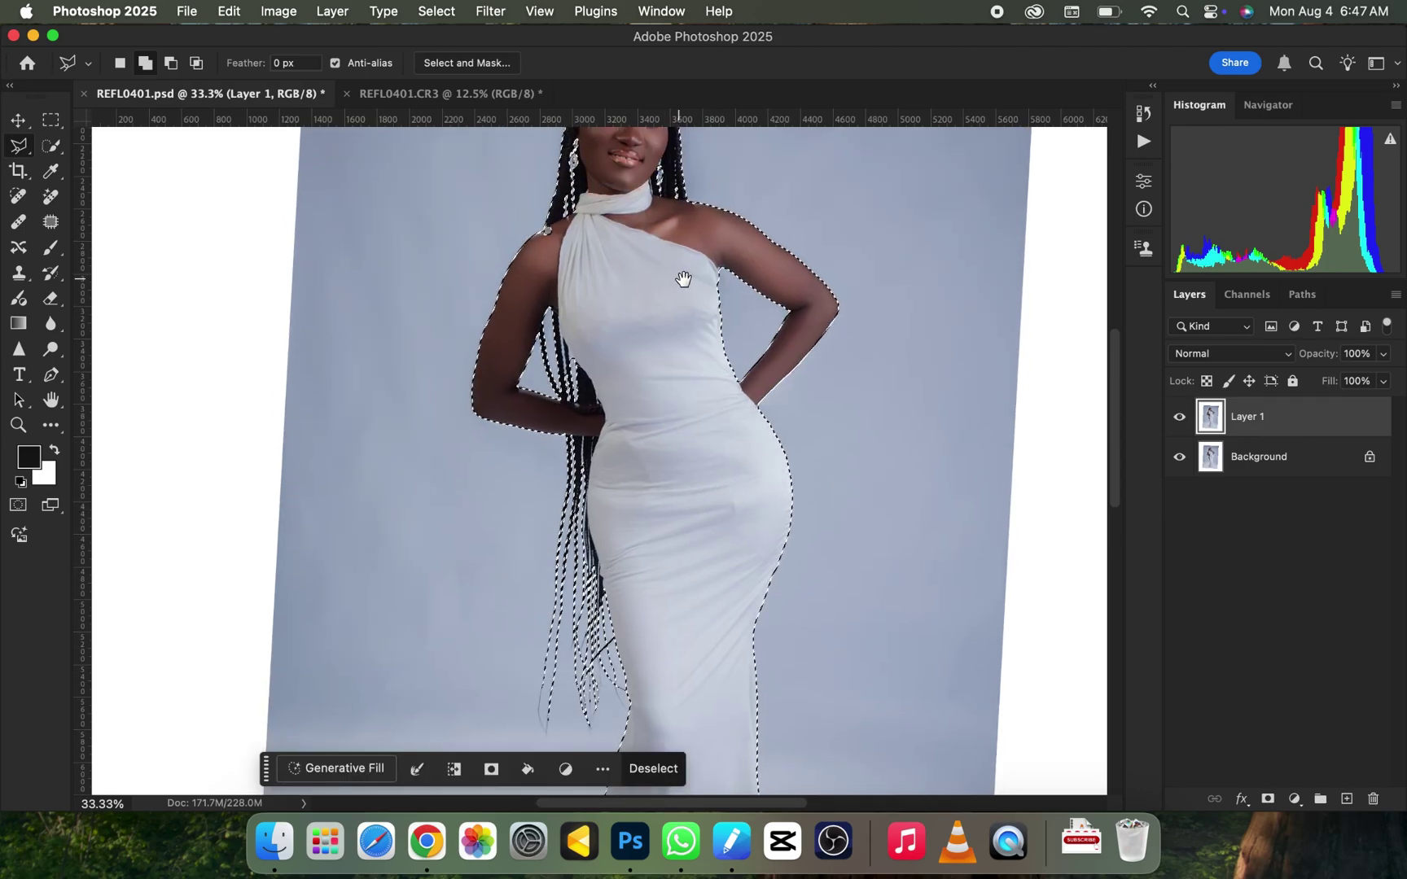
pyautogui.scroll(3, 683, 279)
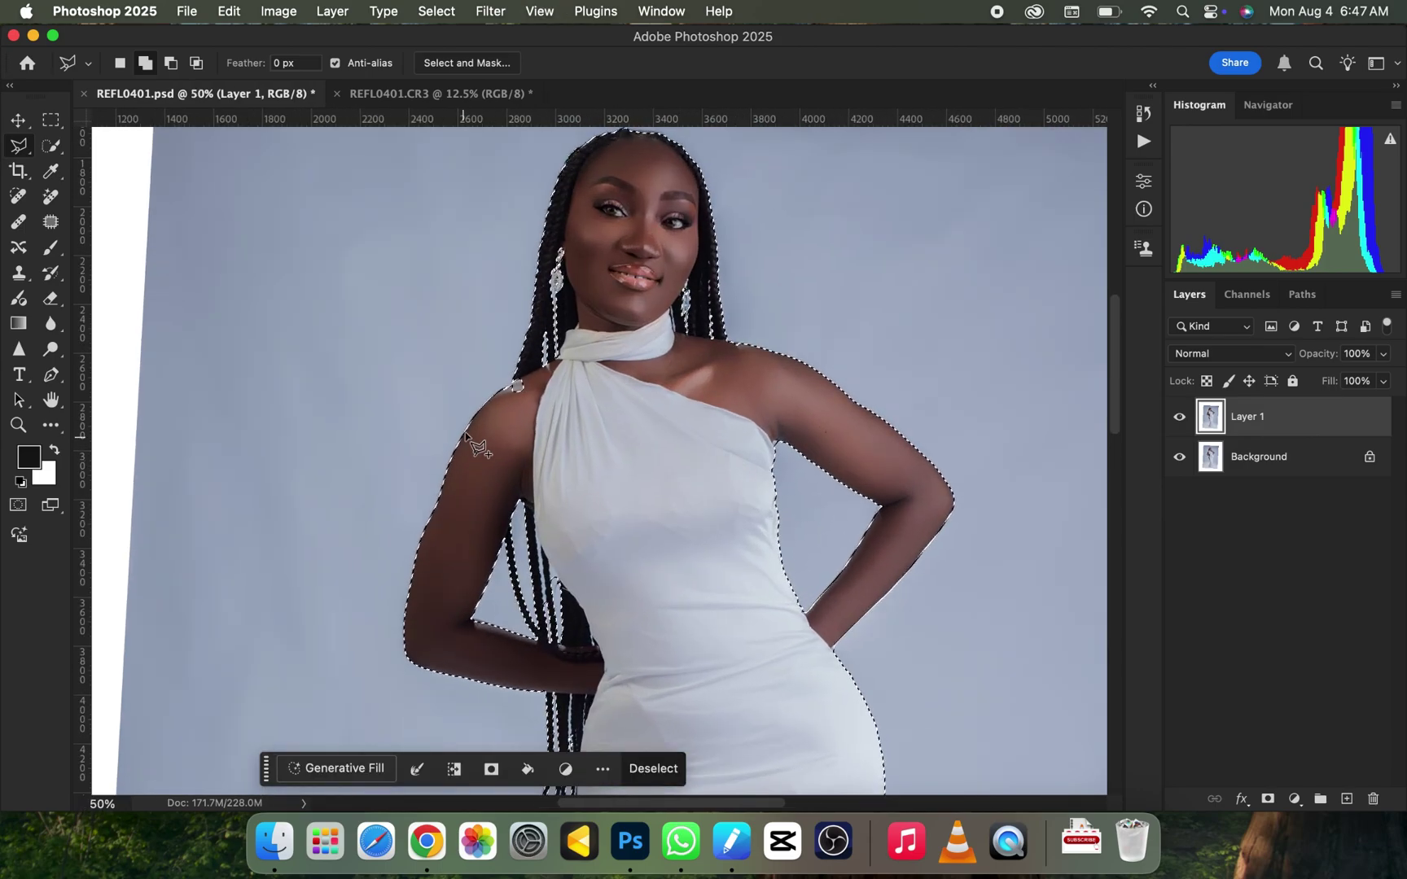
pyautogui.click(516, 381)
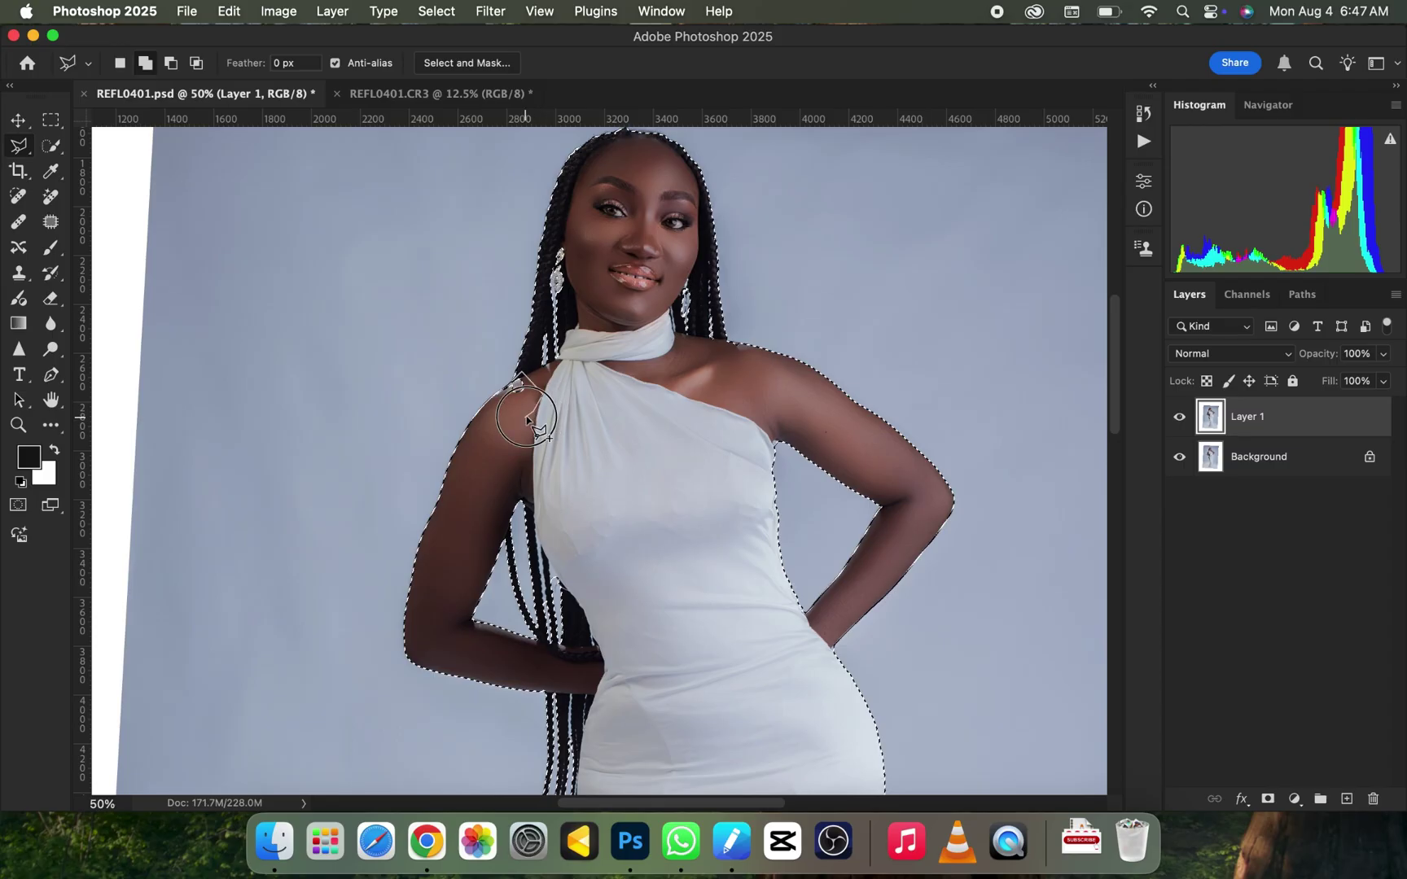
pyautogui.doubleClick(525, 419)
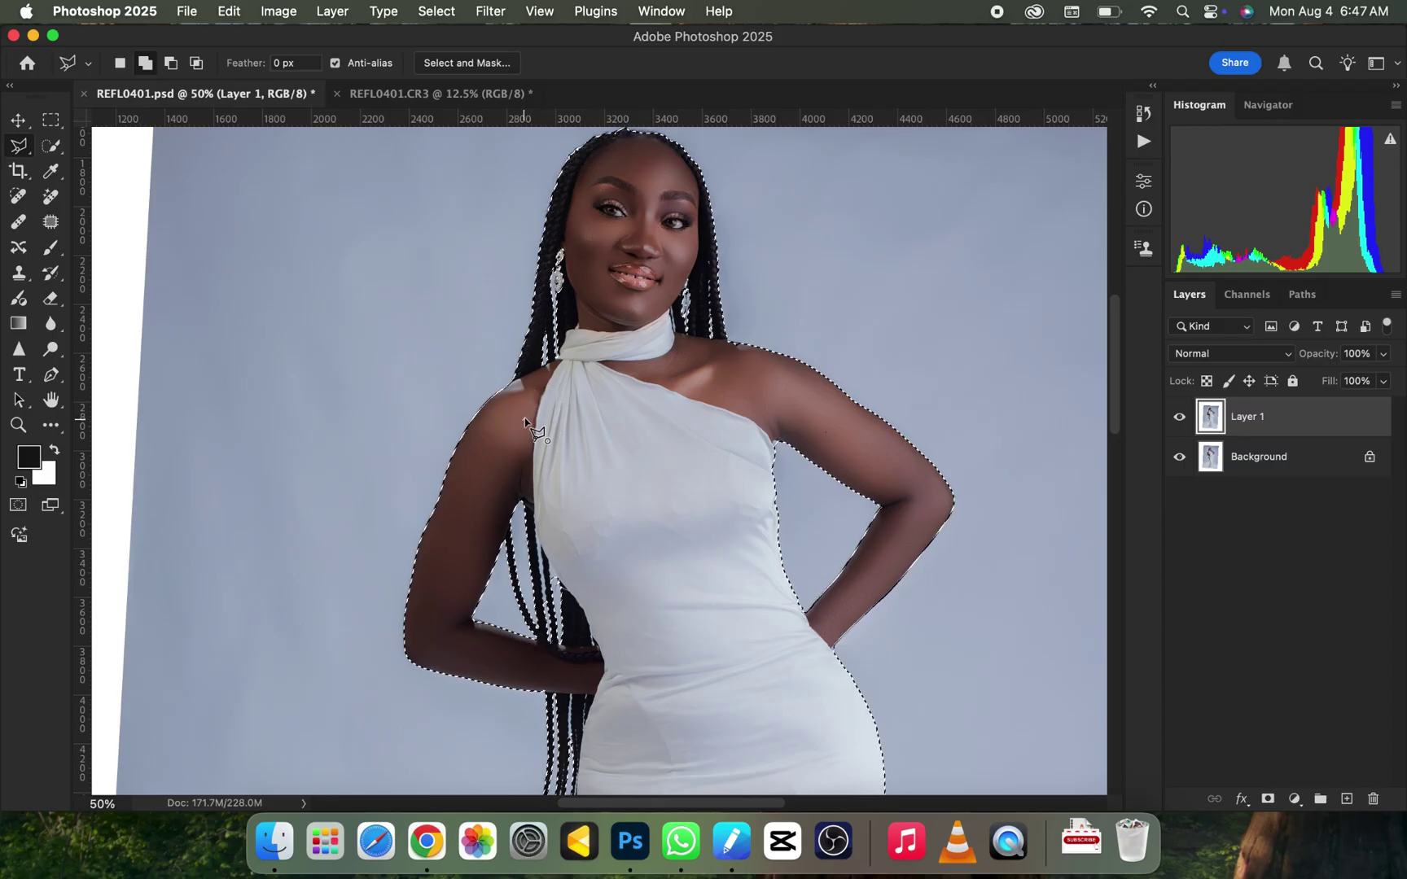
pyautogui.click(685, 350)
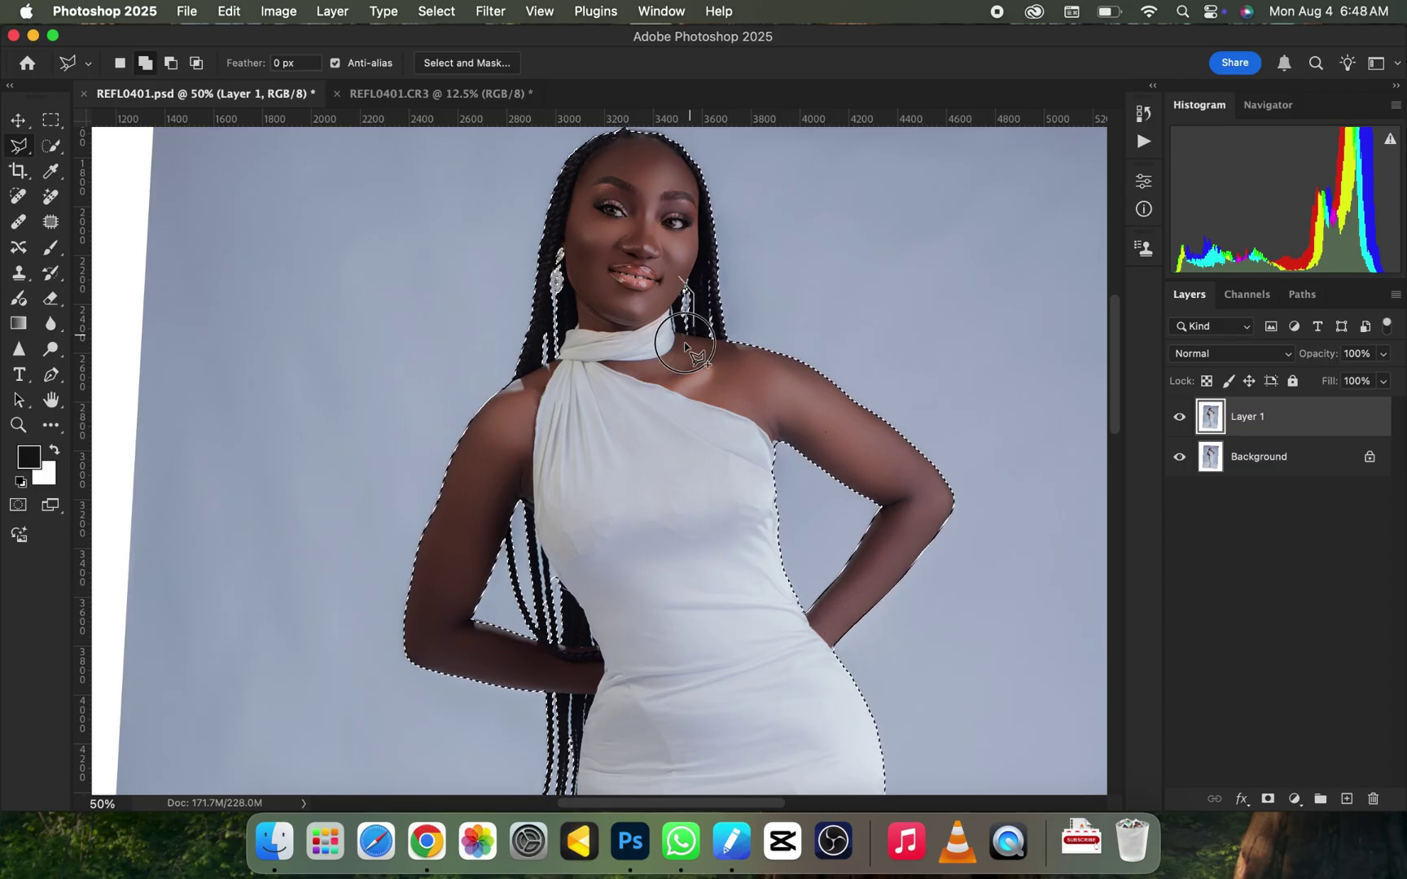
pyautogui.doubleClick(562, 259)
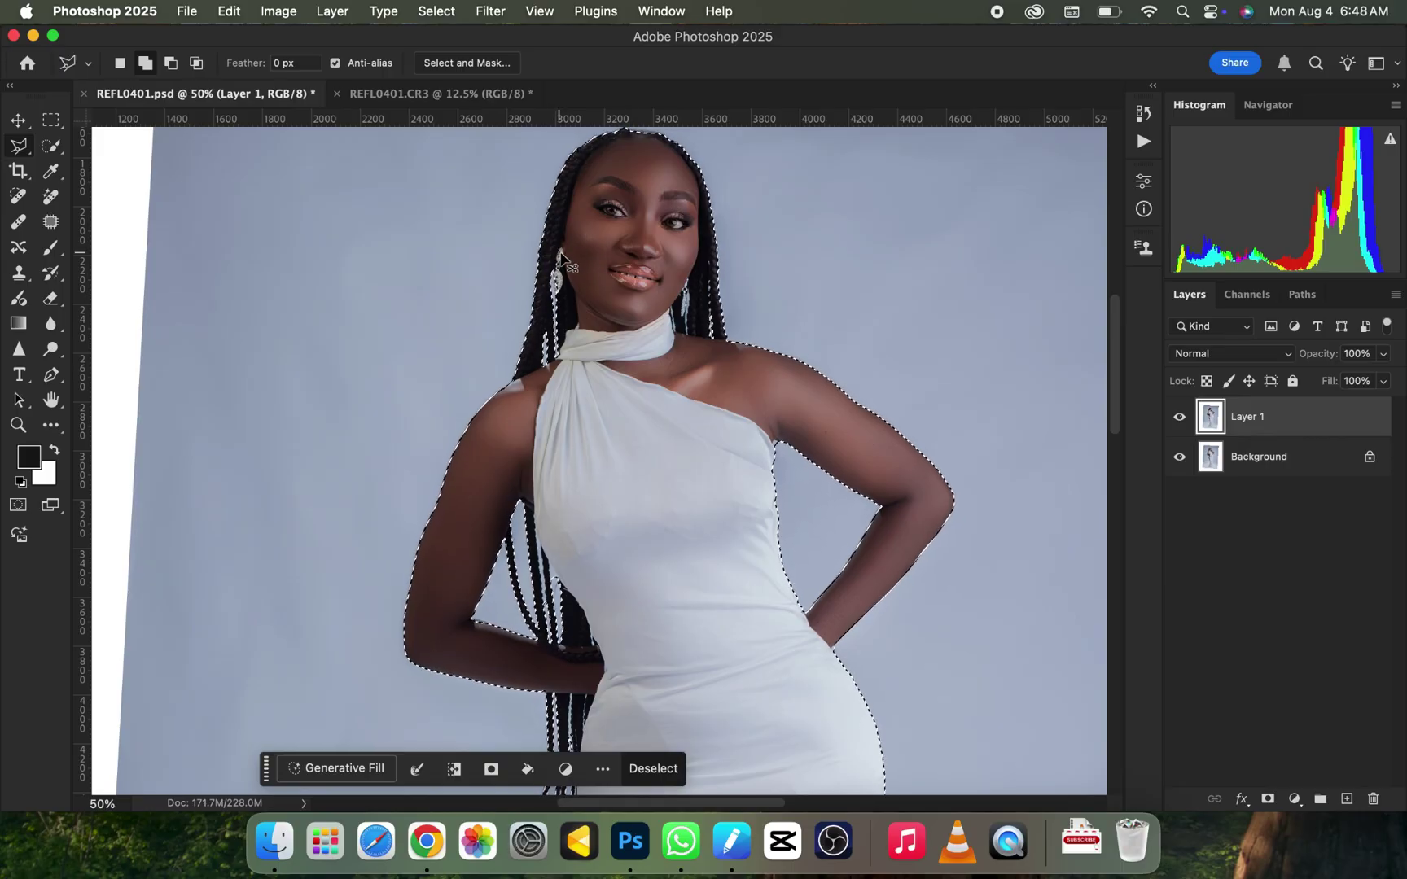
# Feather the subject selection by 2 pixels and apply it as a layer mask on Layer 1
pyautogui.press('super+0')
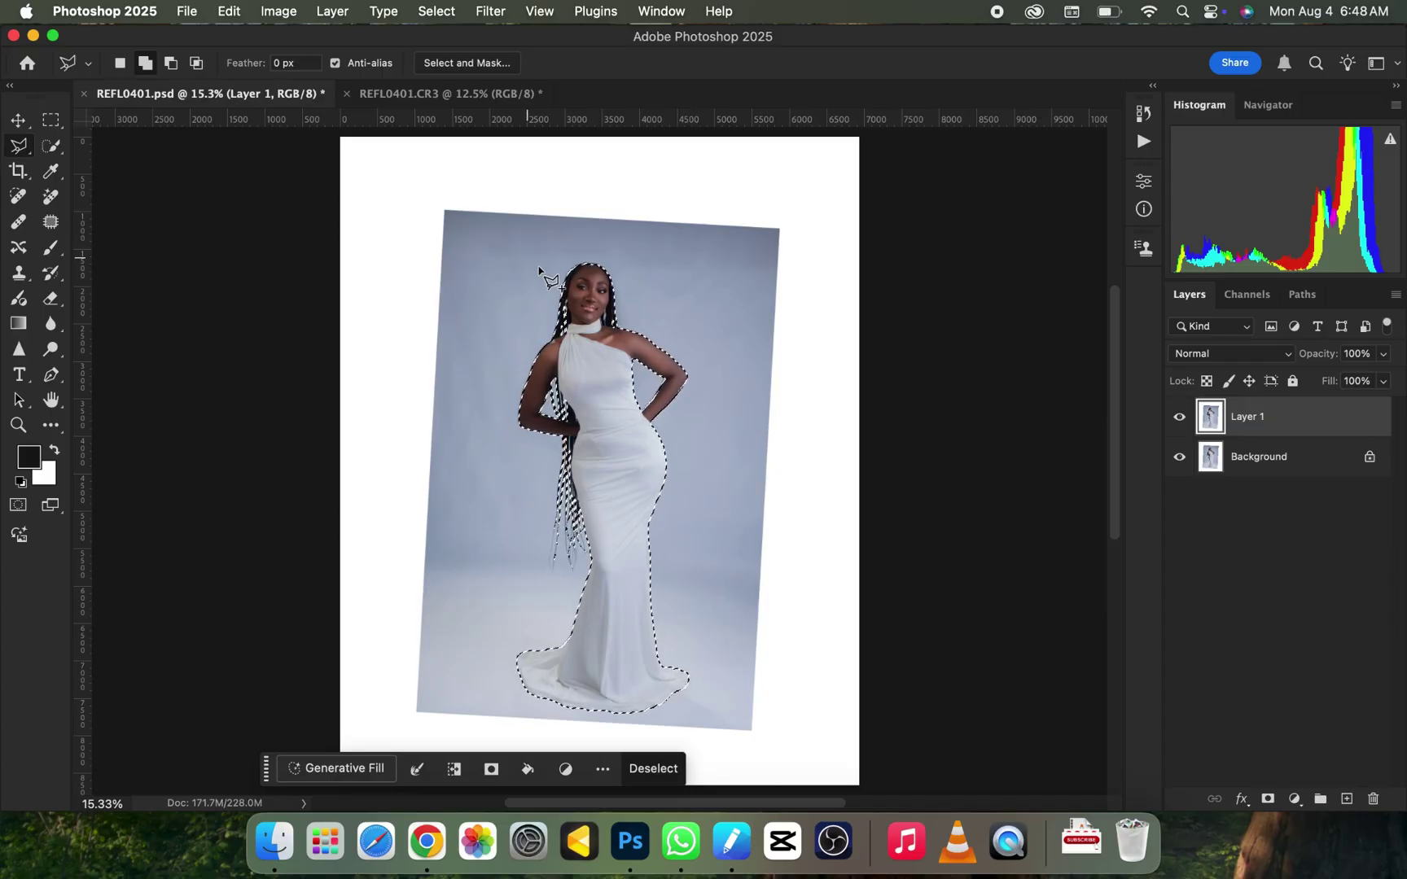
pyautogui.rightClick(544, 340)
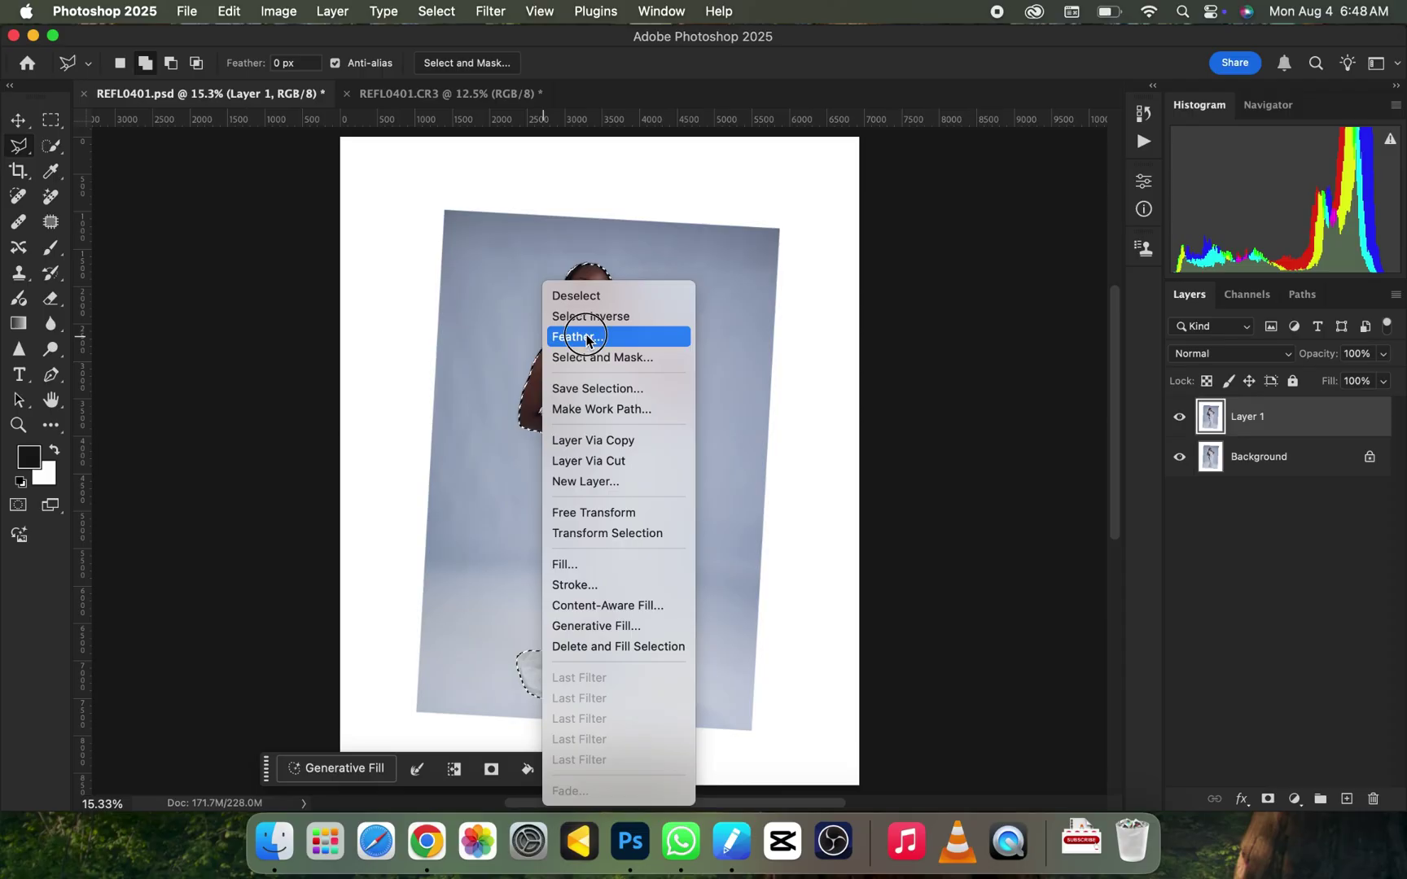
pyautogui.click(583, 334)
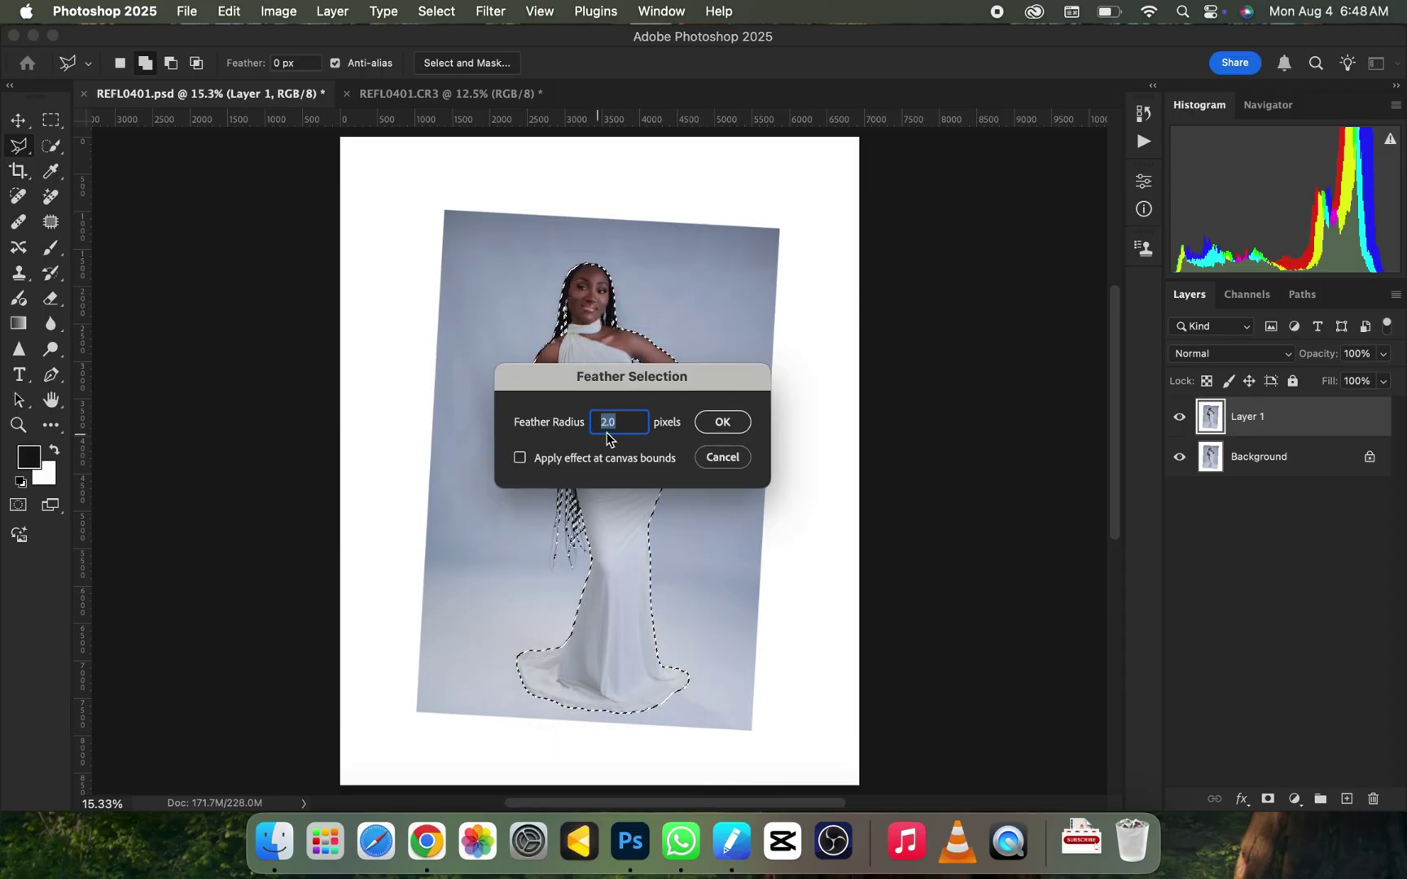
pyautogui.click(722, 423)
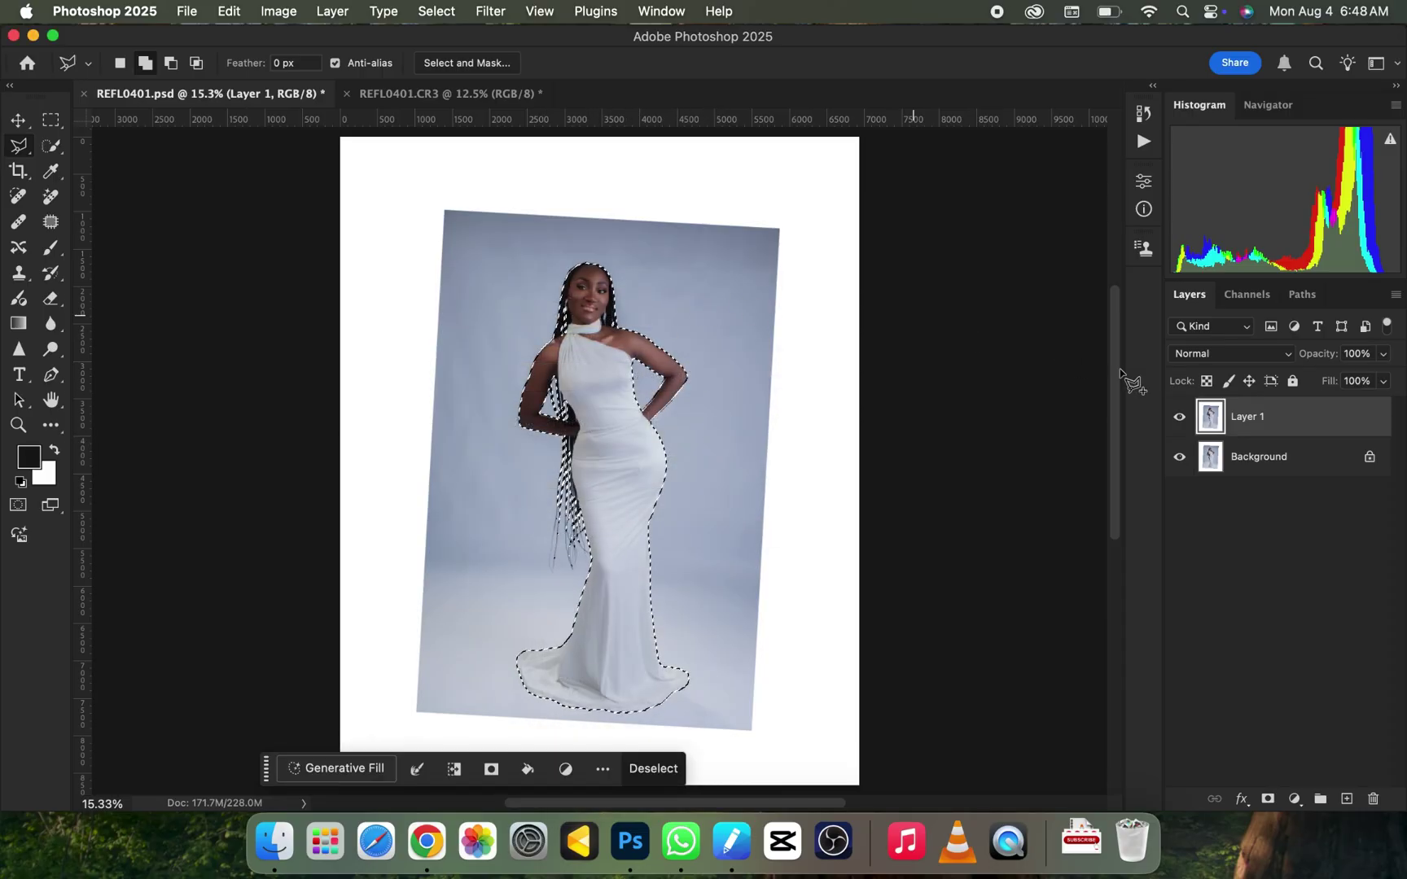
pyautogui.click(1268, 799)
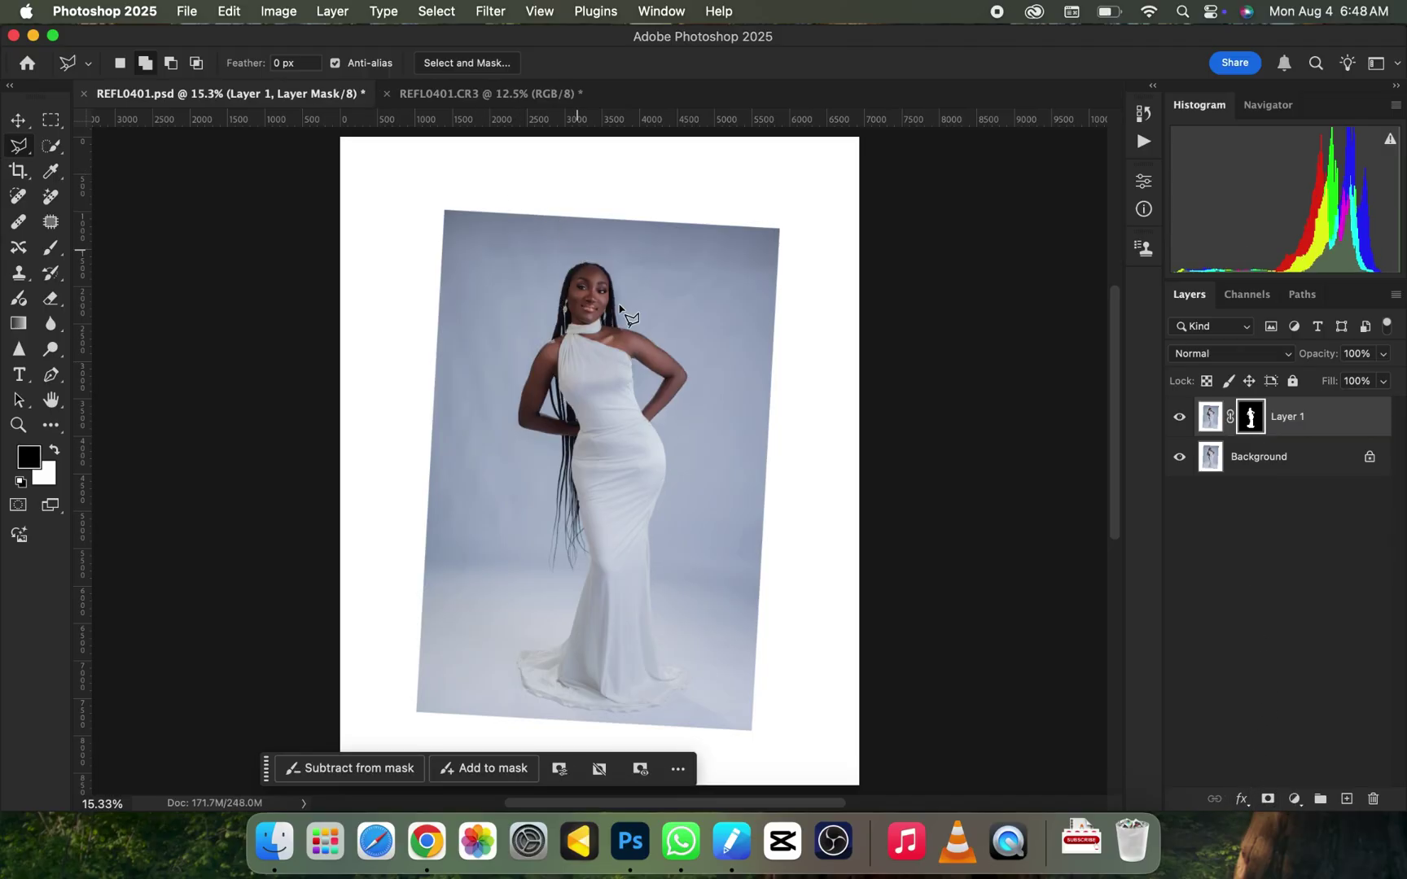
# Duplicate the Background layer and rename the masked Layer 1 to "subjct"
pyautogui.click(1209, 466)
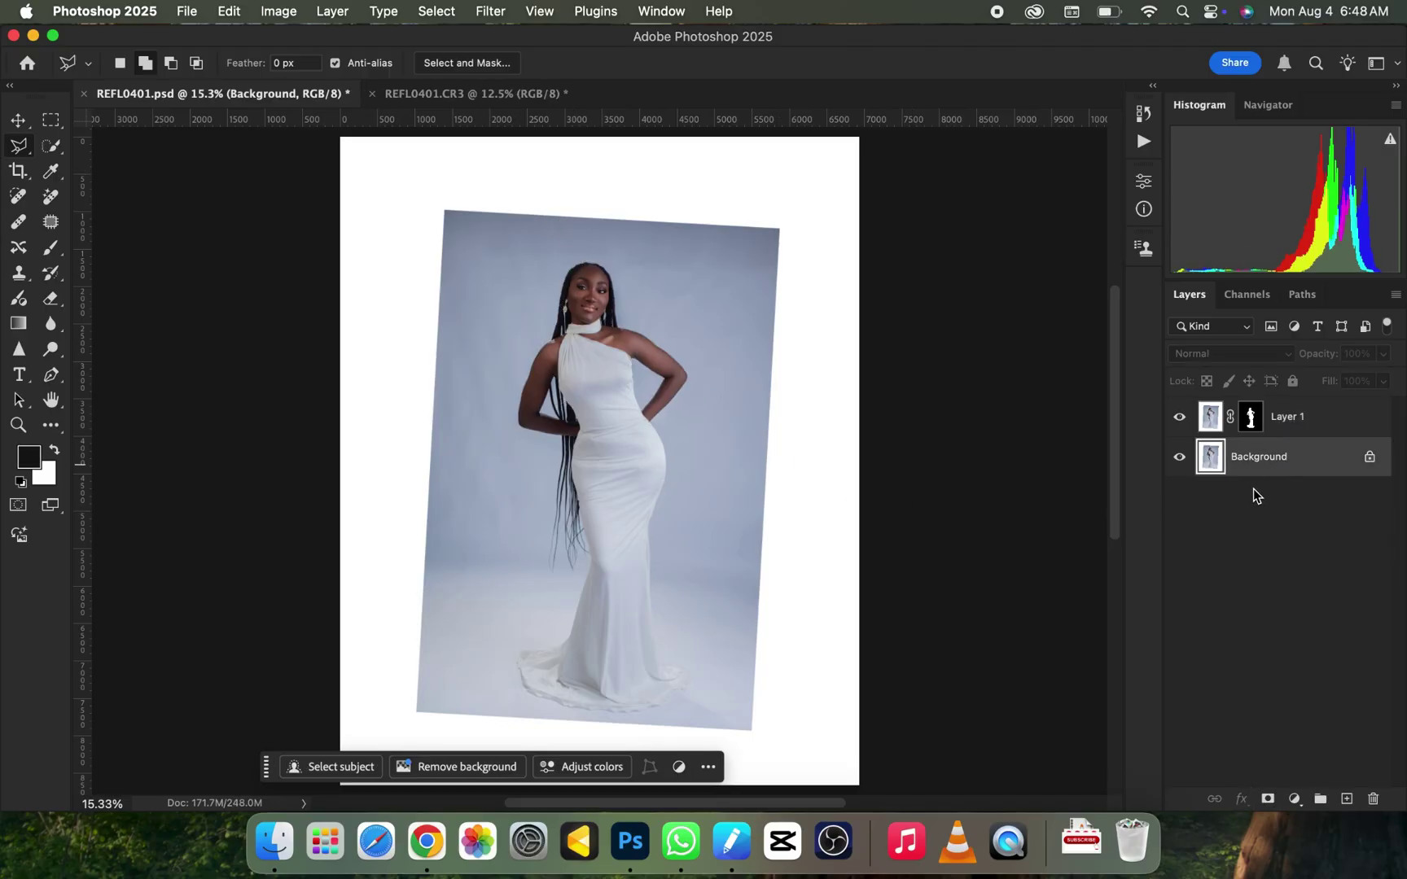
pyautogui.press('super+j')
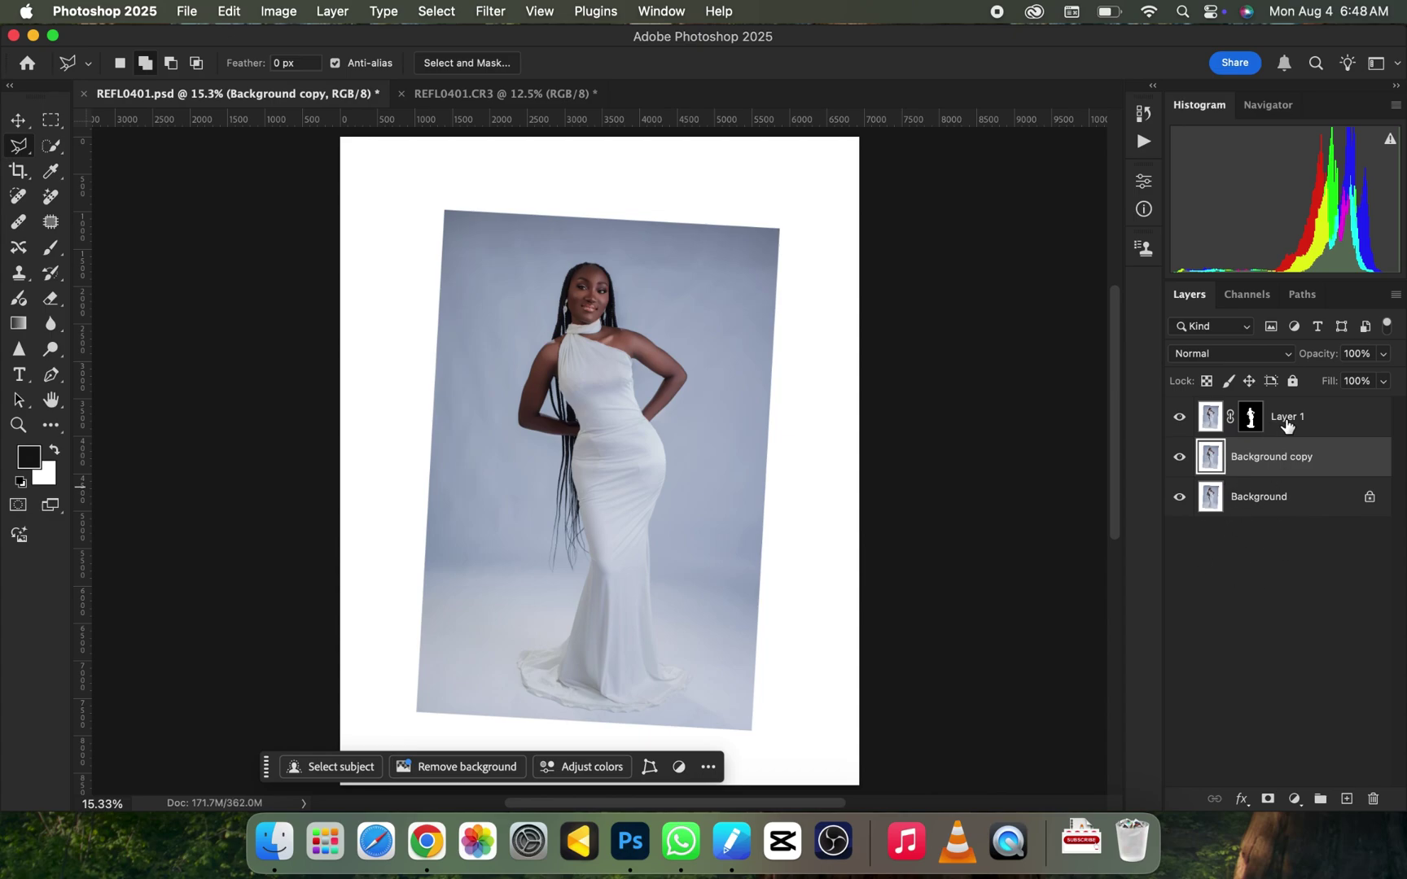
pyautogui.doubleClick(1288, 418)
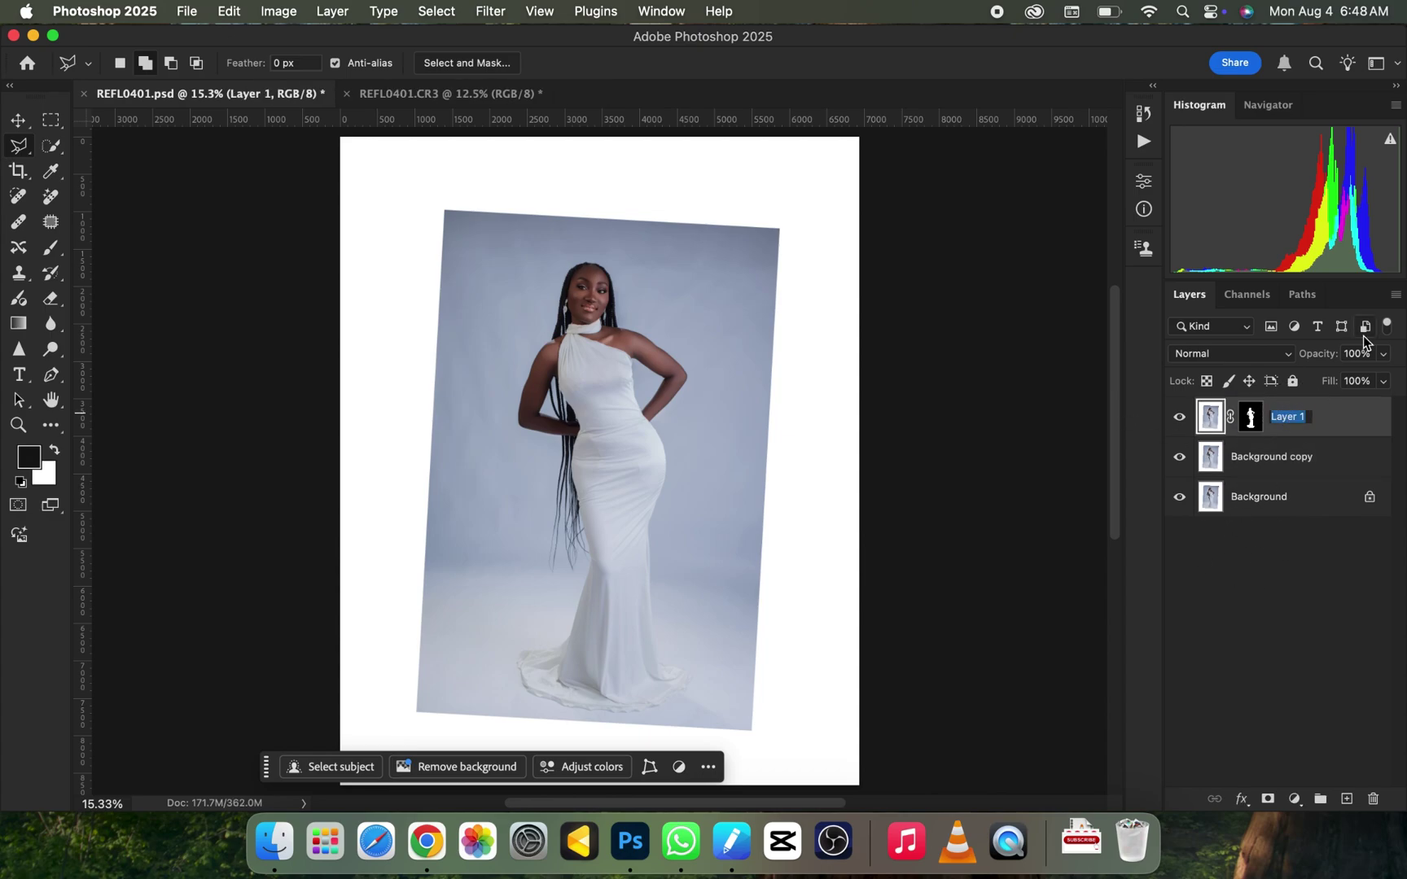
pyautogui.write('subjct')
pyautogui.press('Return')
# Rename the Background copy layer to "expand"
pyautogui.doubleClick(1273, 470)
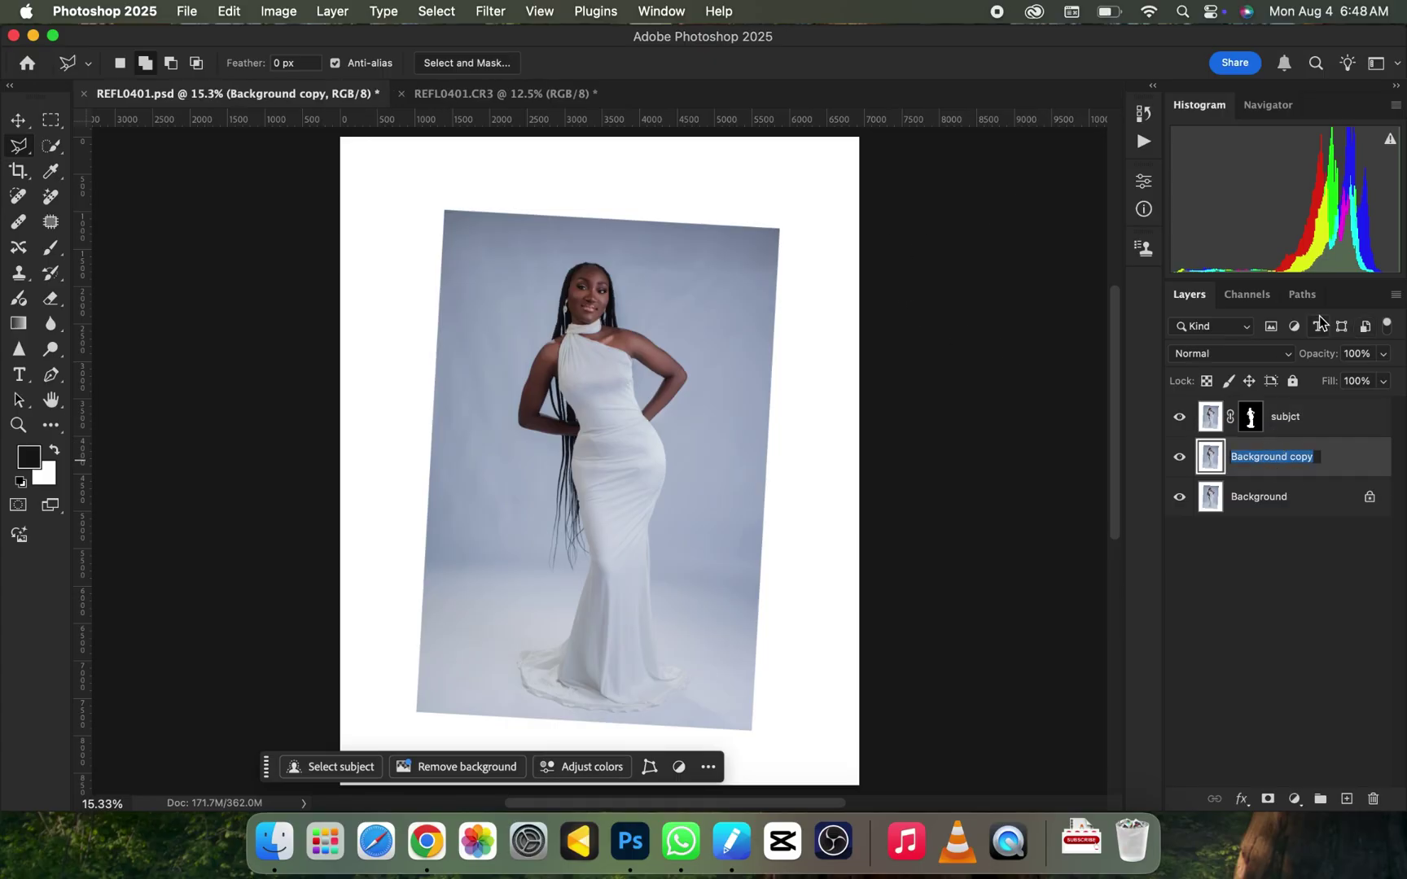
pyautogui.write('ex')
pyautogui.write('pand')
pyautogui.press('Return')
# Load the subjct layer's mask as a selection while keeping the expand layer active
pyautogui.press('super+minus')
pyautogui.press('super+equal')
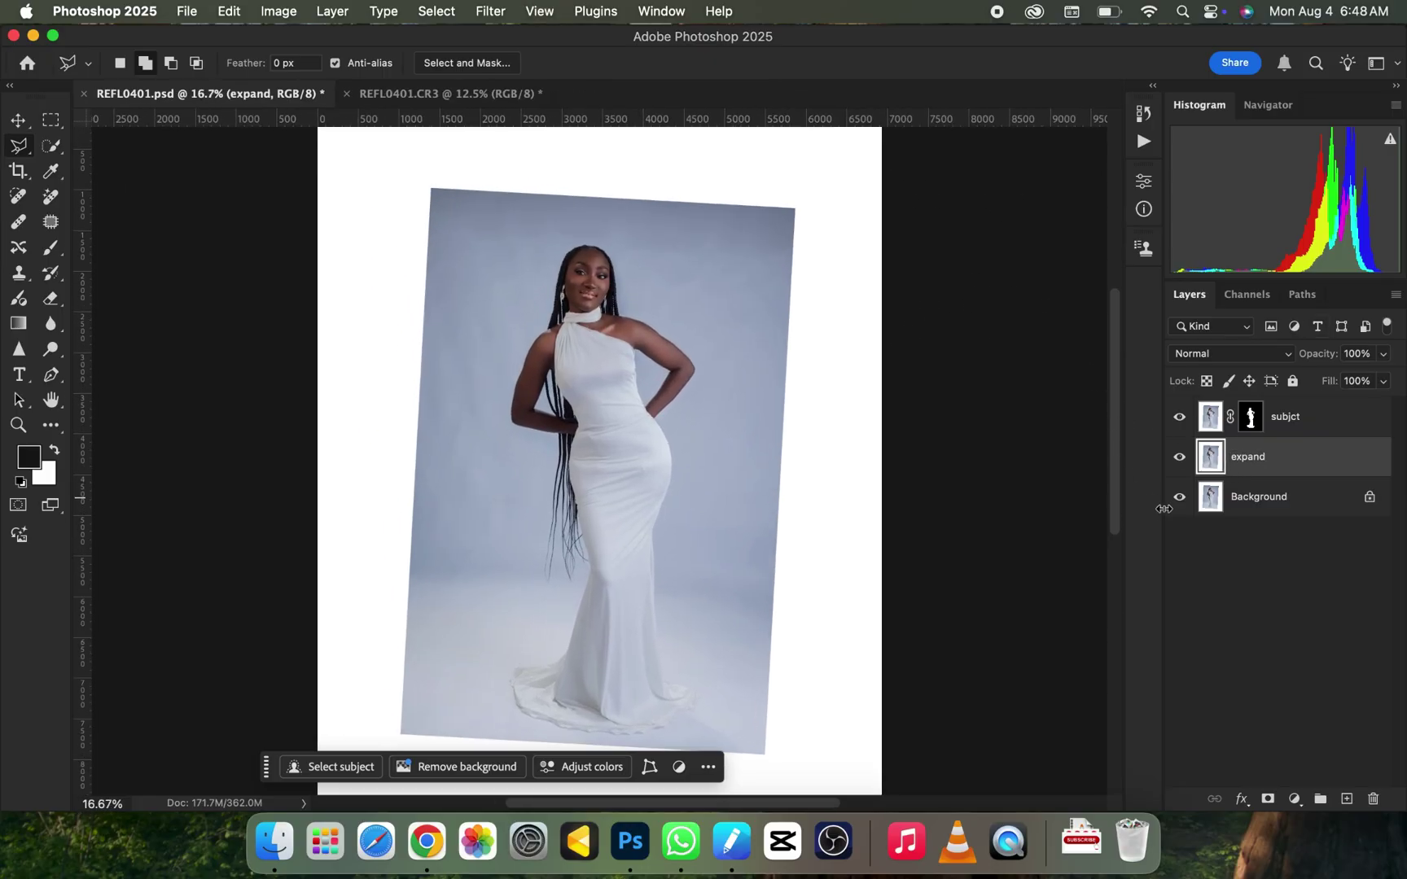
pyautogui.press('super+minus')
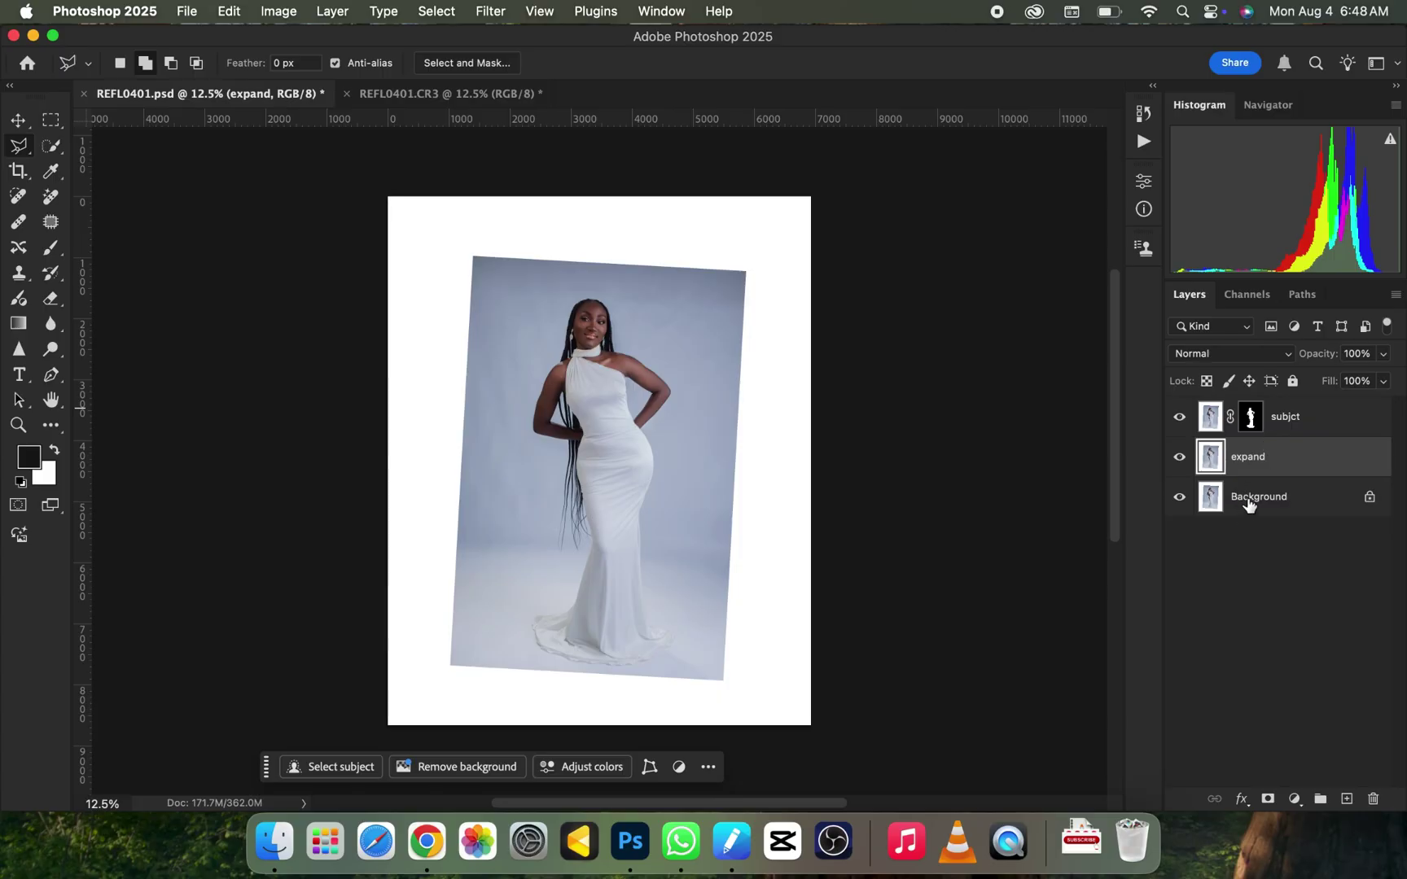
pyautogui.moveTo(1251, 419); pyautogui.dragTo(1258, 431)
pyautogui.keyDown('super'); pyautogui.click(1251, 419); pyautogui.keyUp('super')
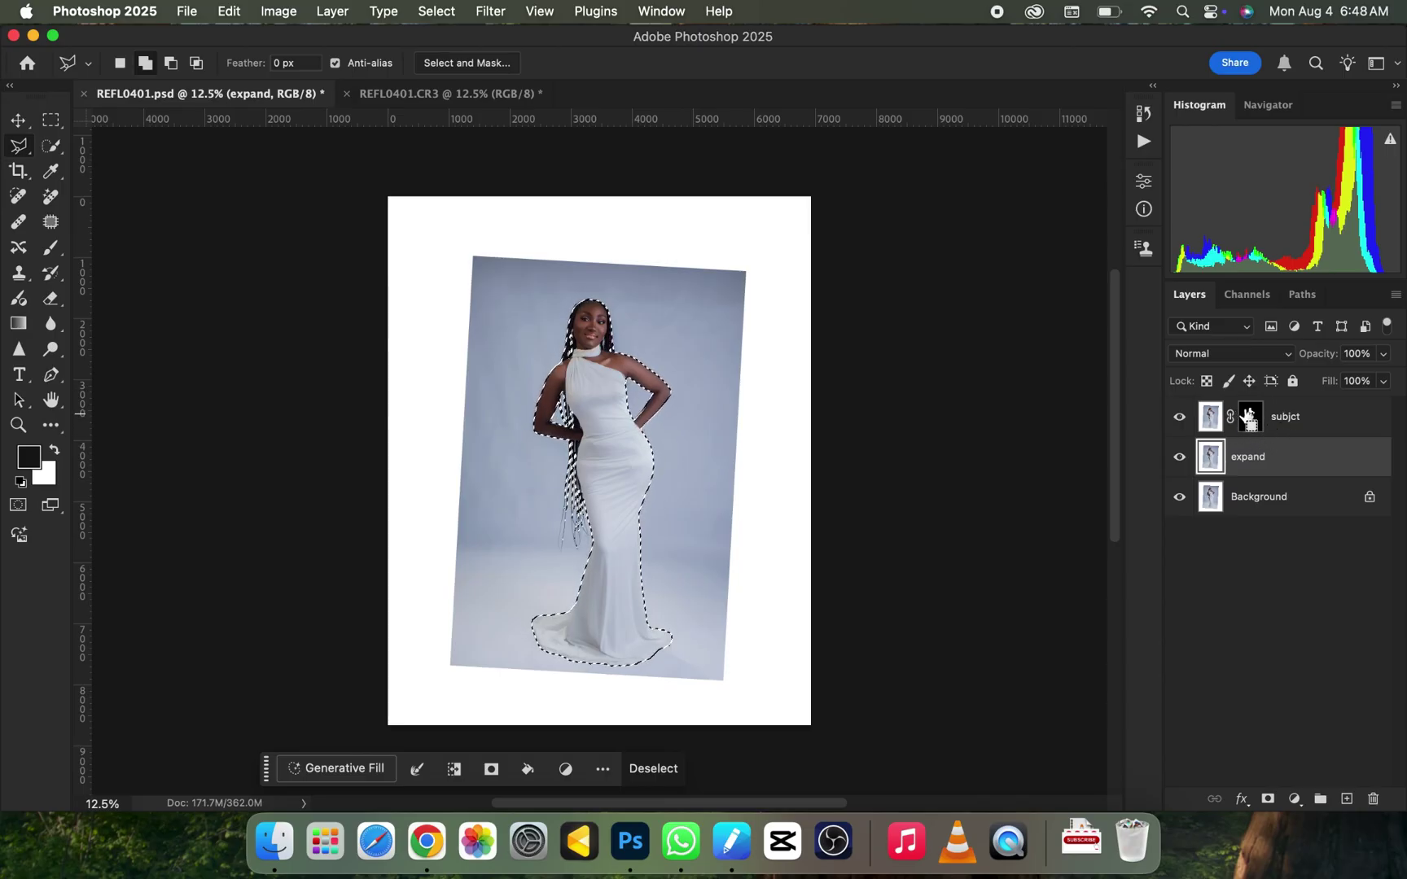
pyautogui.press('super+equal')
pyautogui.press('super+equal')
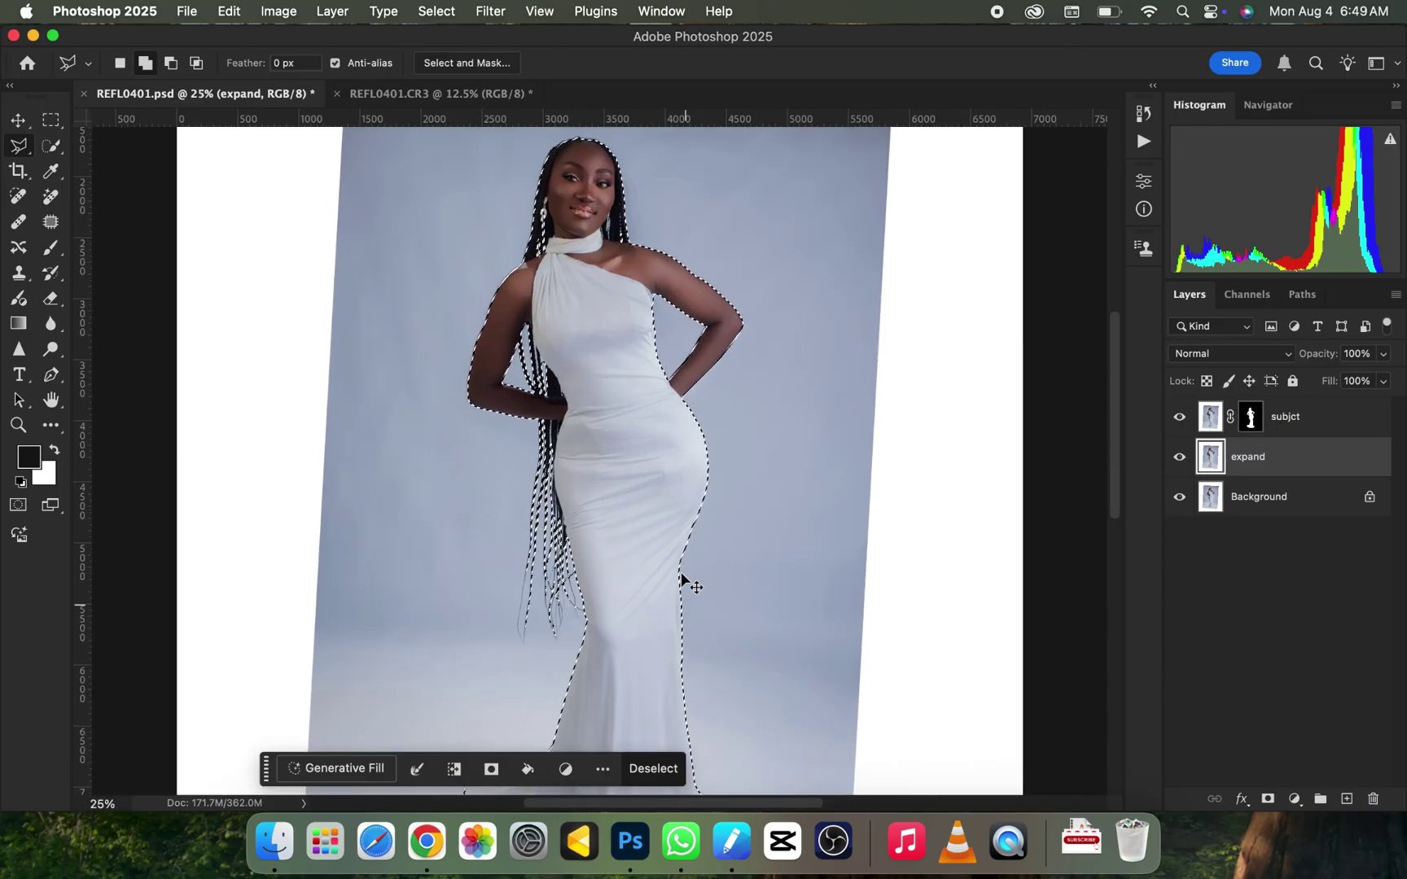
pyautogui.press('super+minus')
pyautogui.press('super+minus')
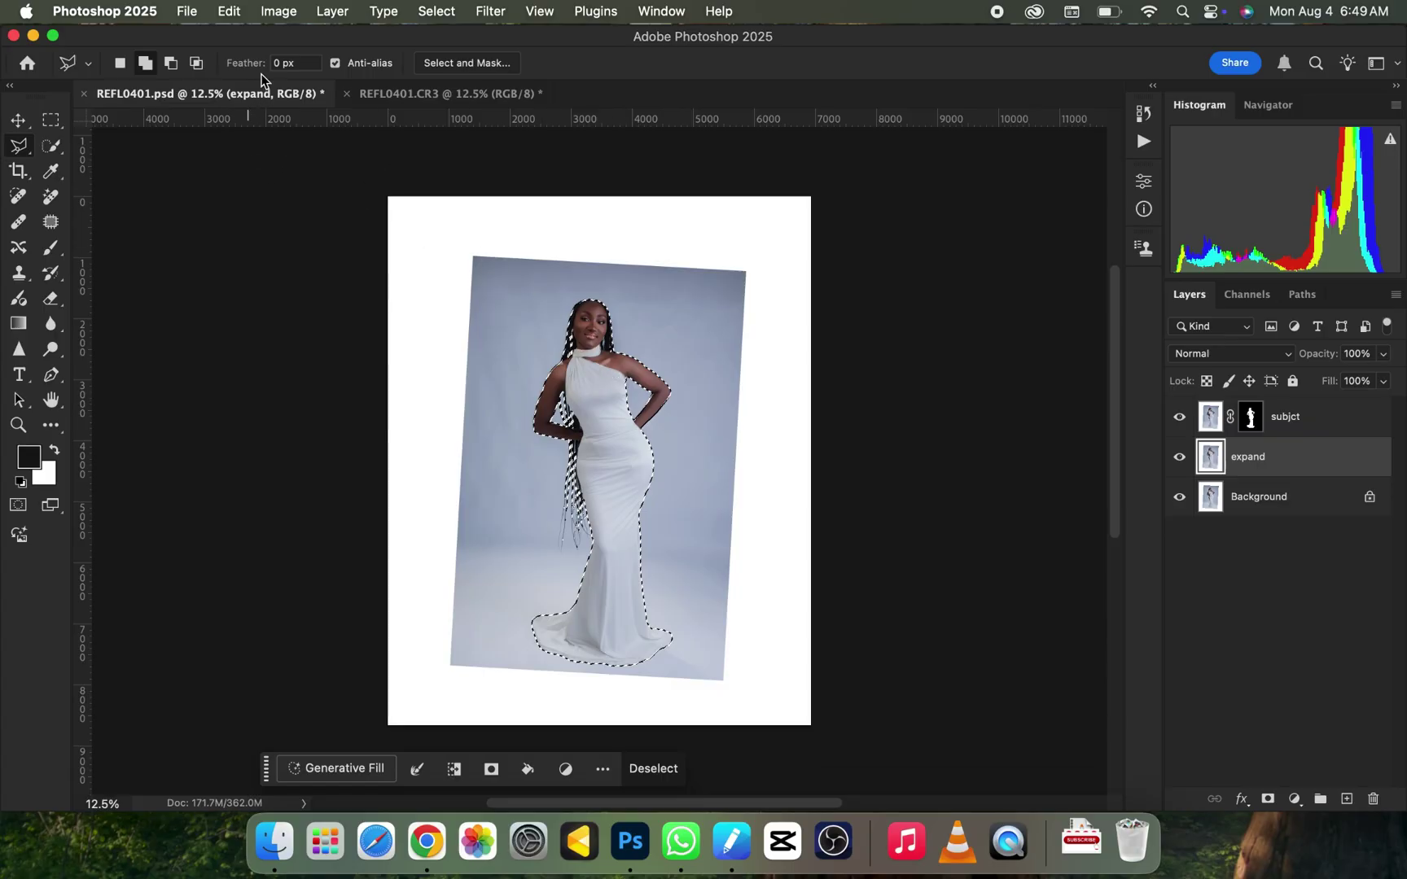
# Expand the loaded subject selection by 8 pixels and check its edge close up around the waist and braids
pyautogui.click(436, 10)
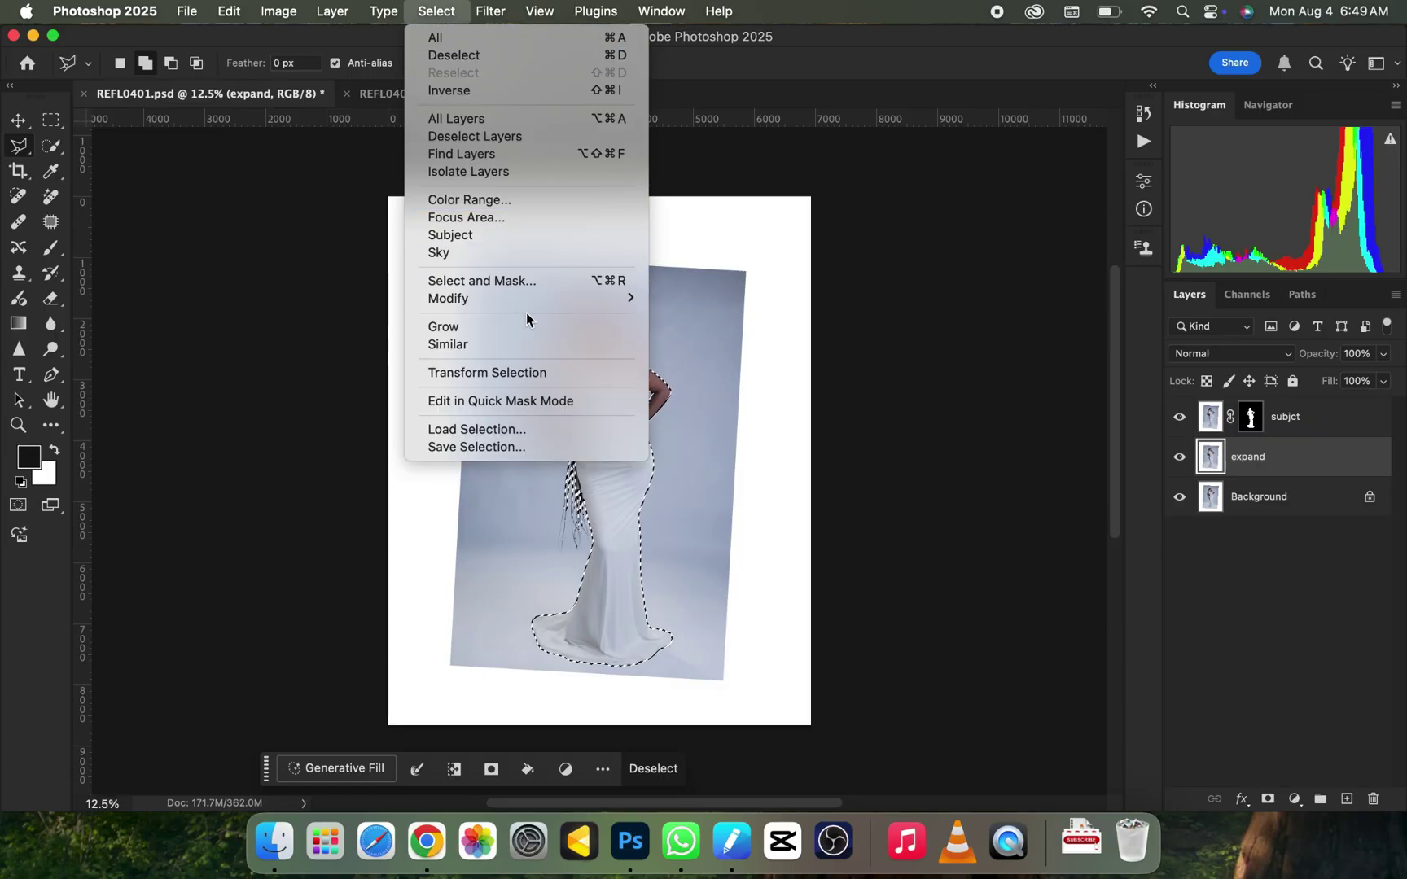
pyautogui.moveTo(598, 298)
pyautogui.click(693, 332)
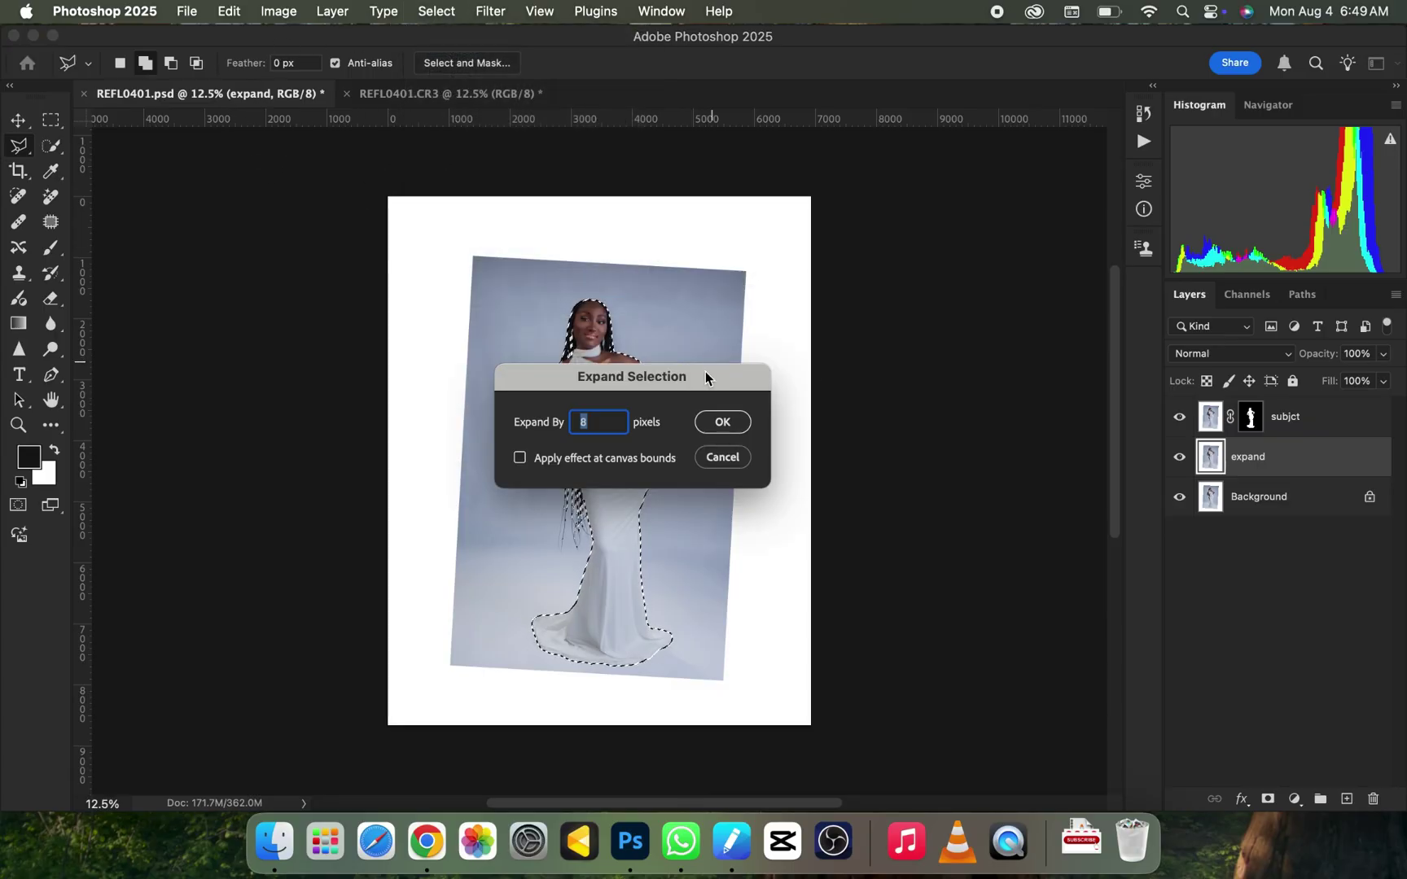
pyautogui.press('Return')
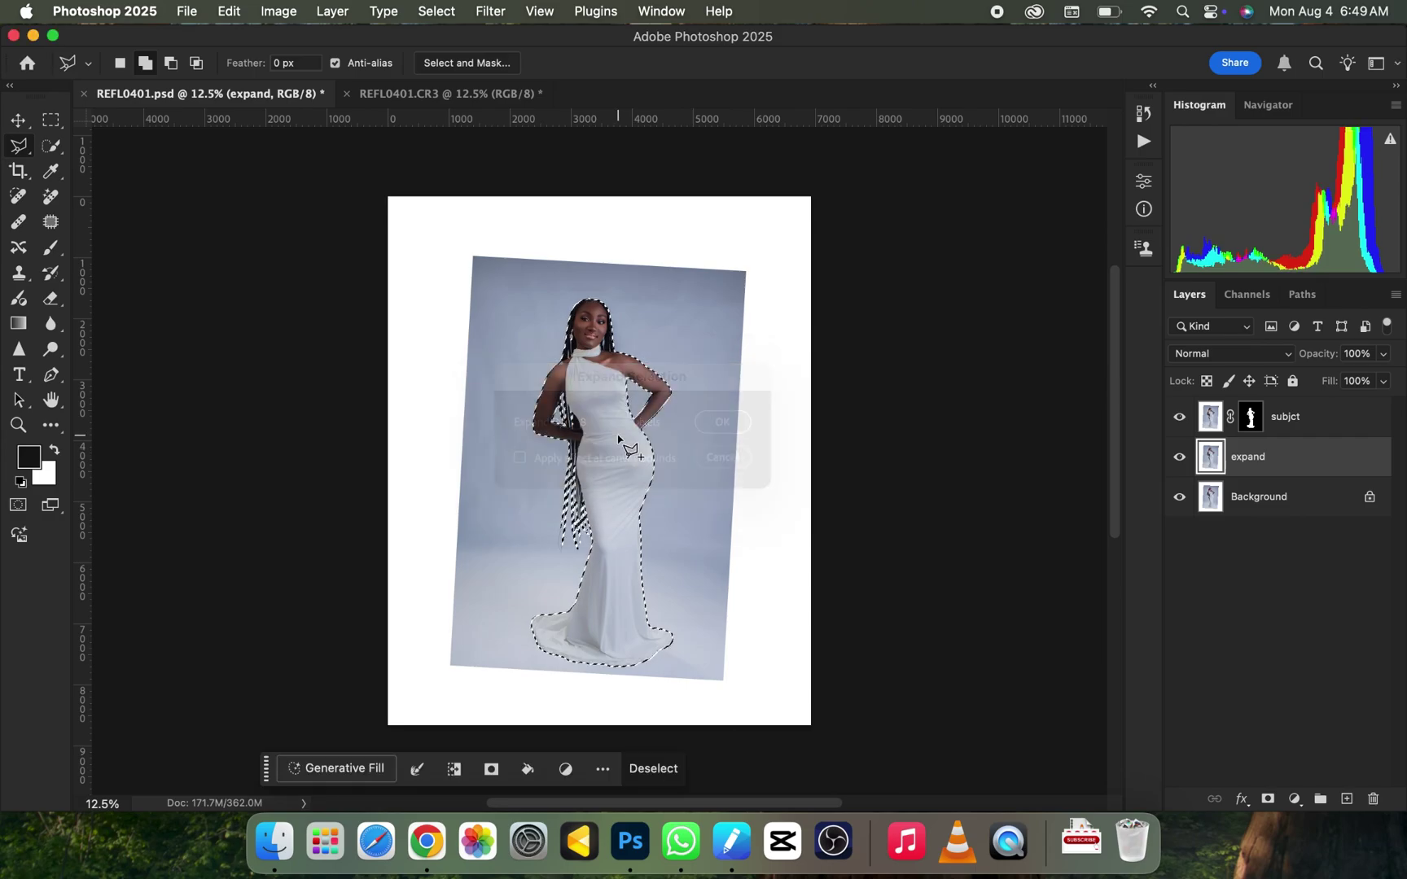
pyautogui.scroll(5, 665, 462)
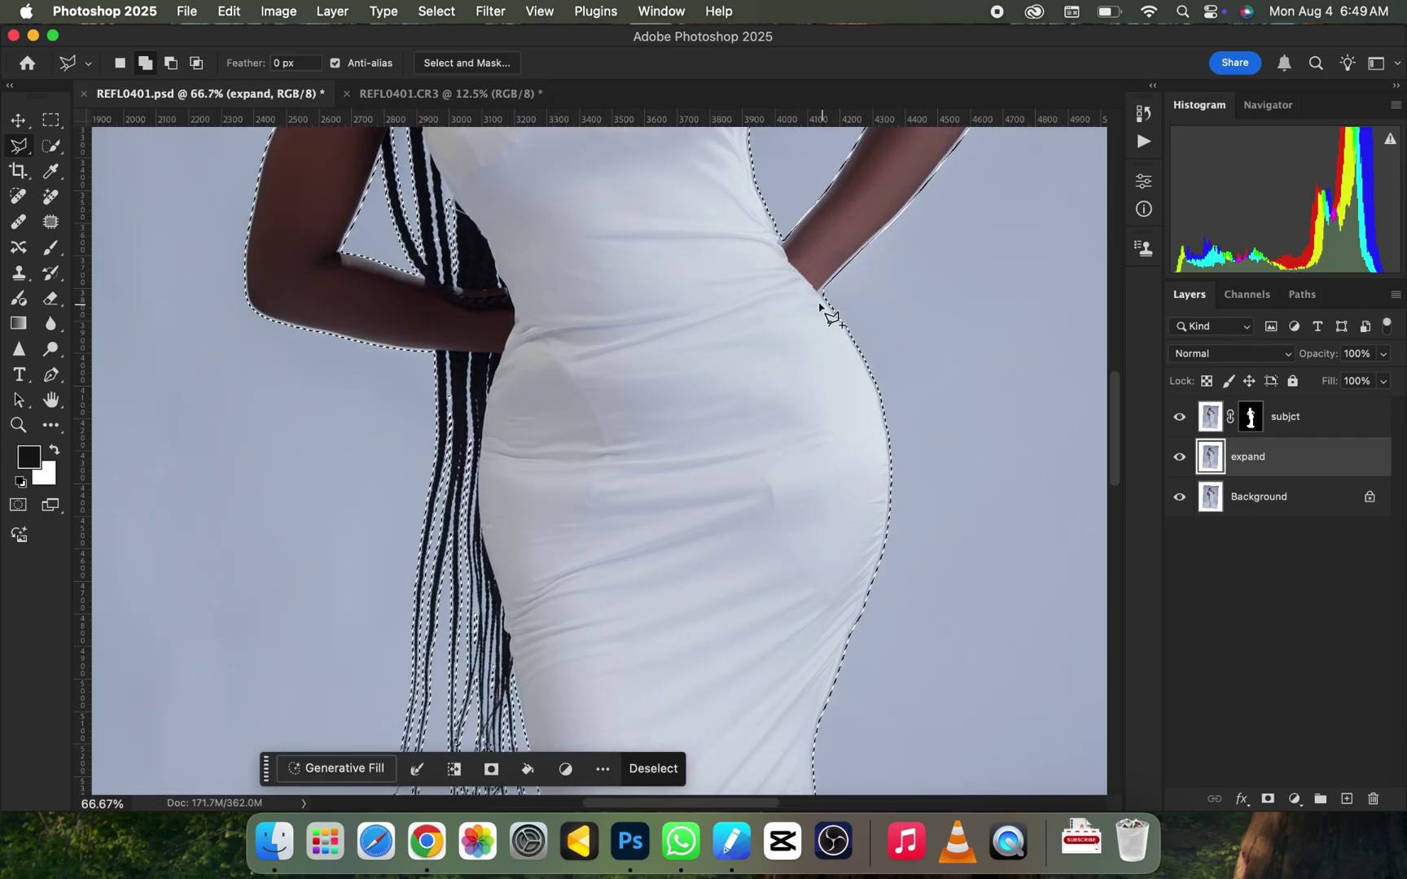
pyautogui.scroll(1, 883, 292)
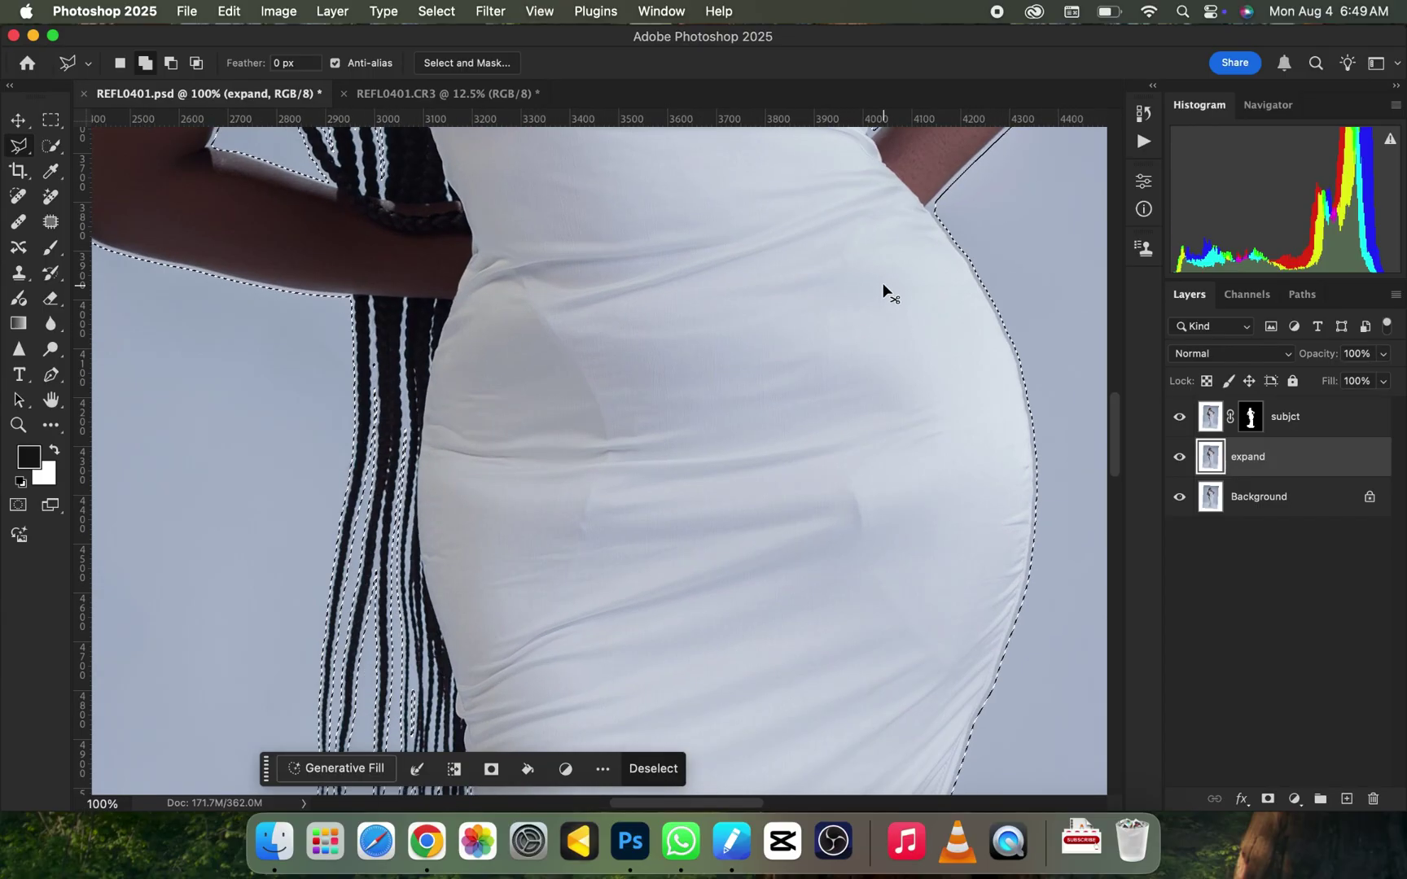
# Add rectangular marquee areas along all four sides of the canvas to the subject selection, covering the white borders and slightly overlapping the photo's edges
pyautogui.scroll(-4, 855, 268)
pyautogui.scroll(-1, 854, 275)
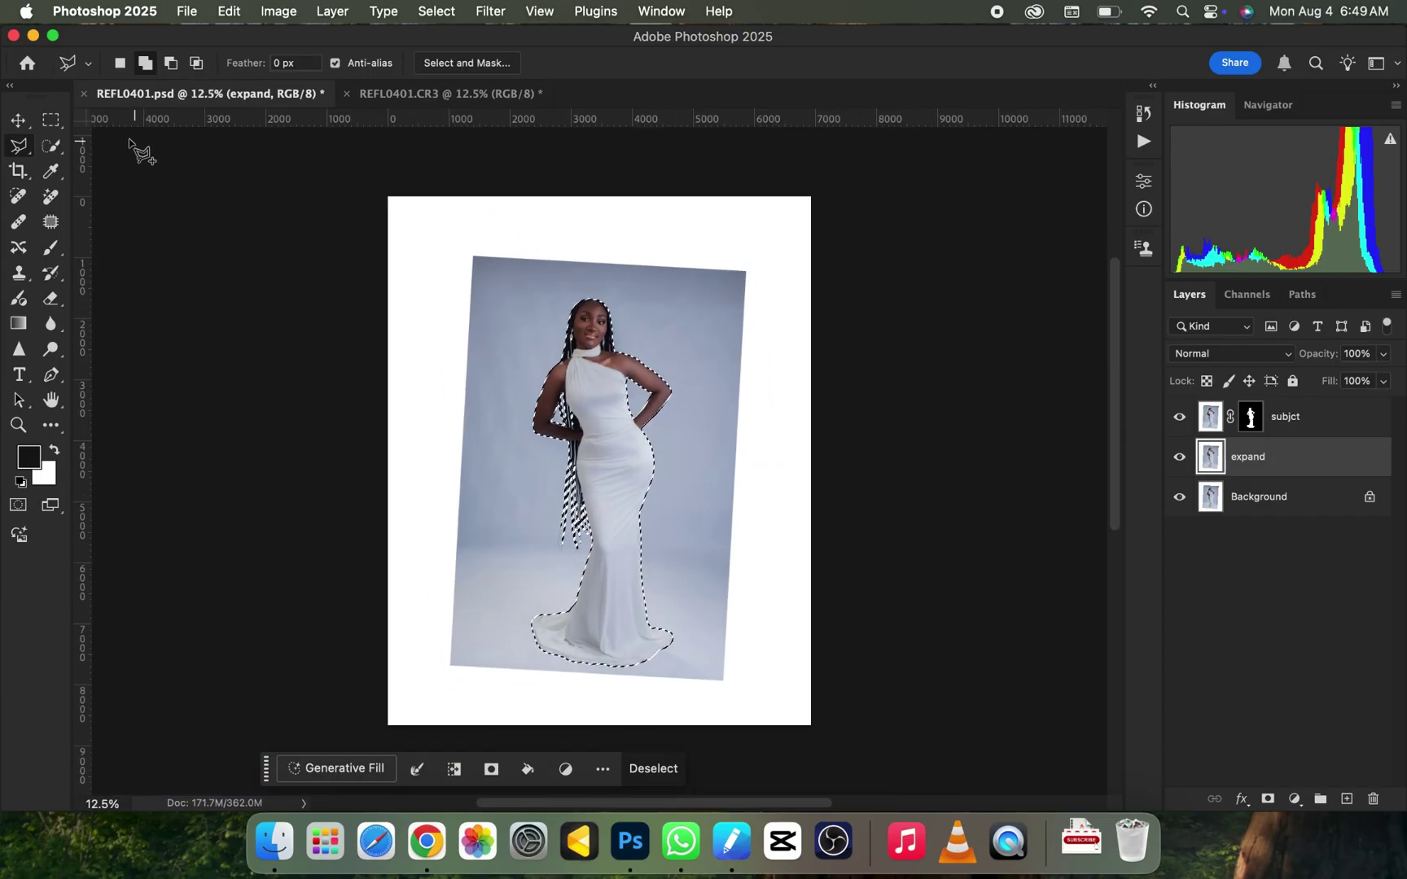
pyautogui.click(54, 122)
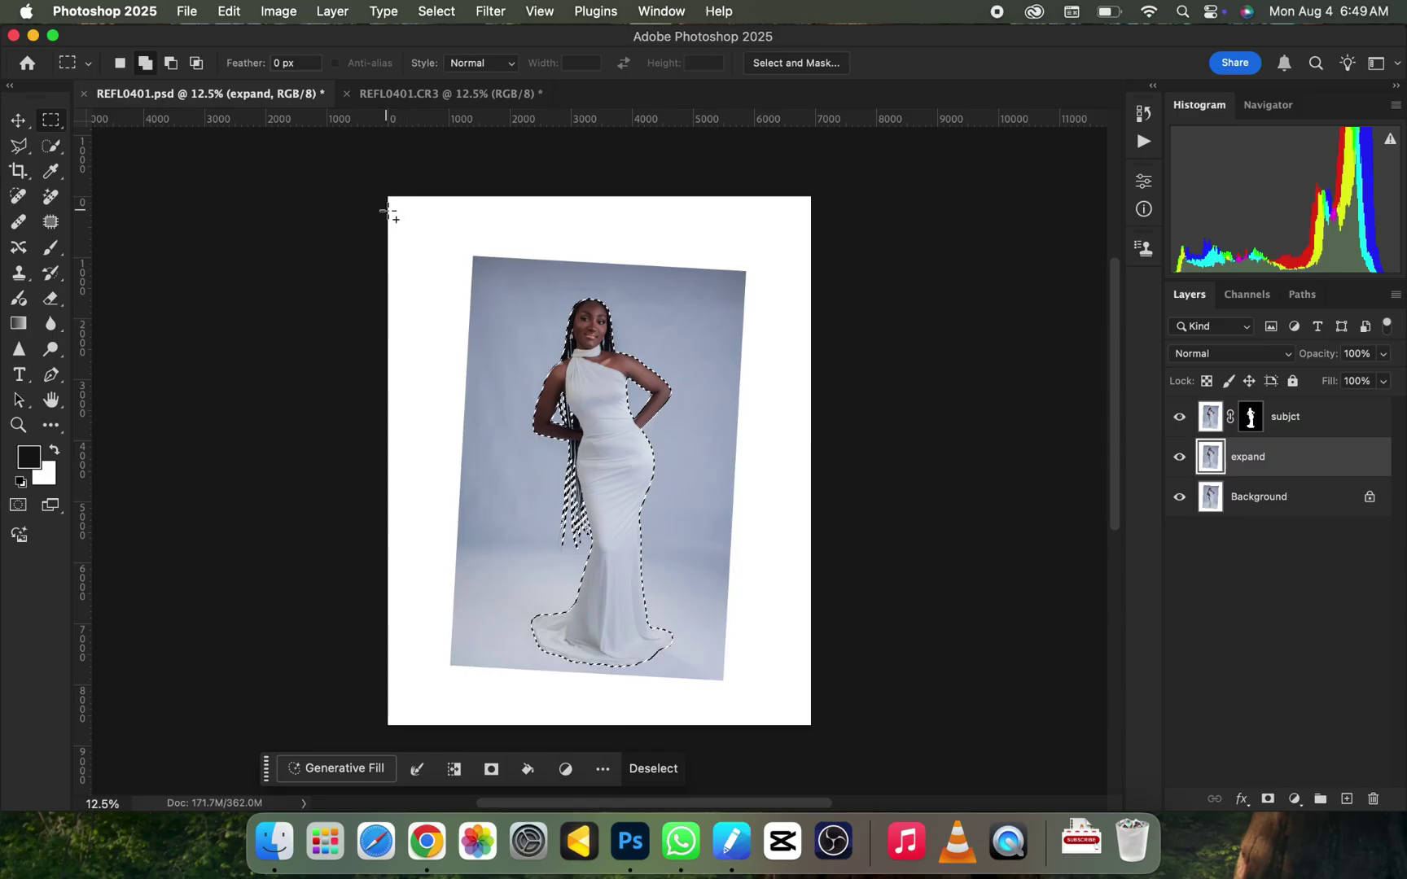
pyautogui.moveTo(389, 198); pyautogui.dragTo(842, 281)
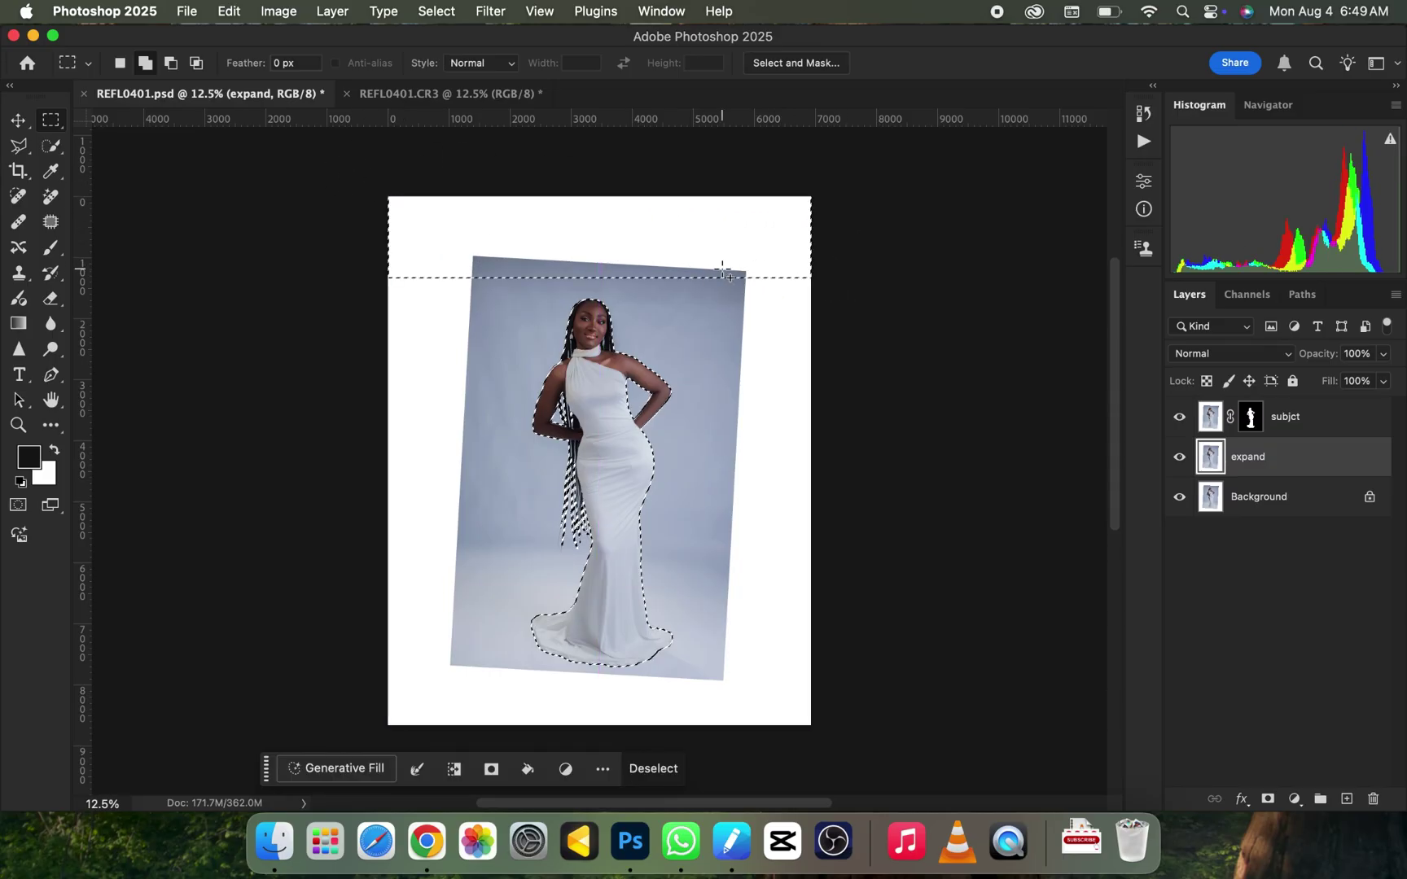
pyautogui.moveTo(726, 271); pyautogui.dragTo(972, 737)
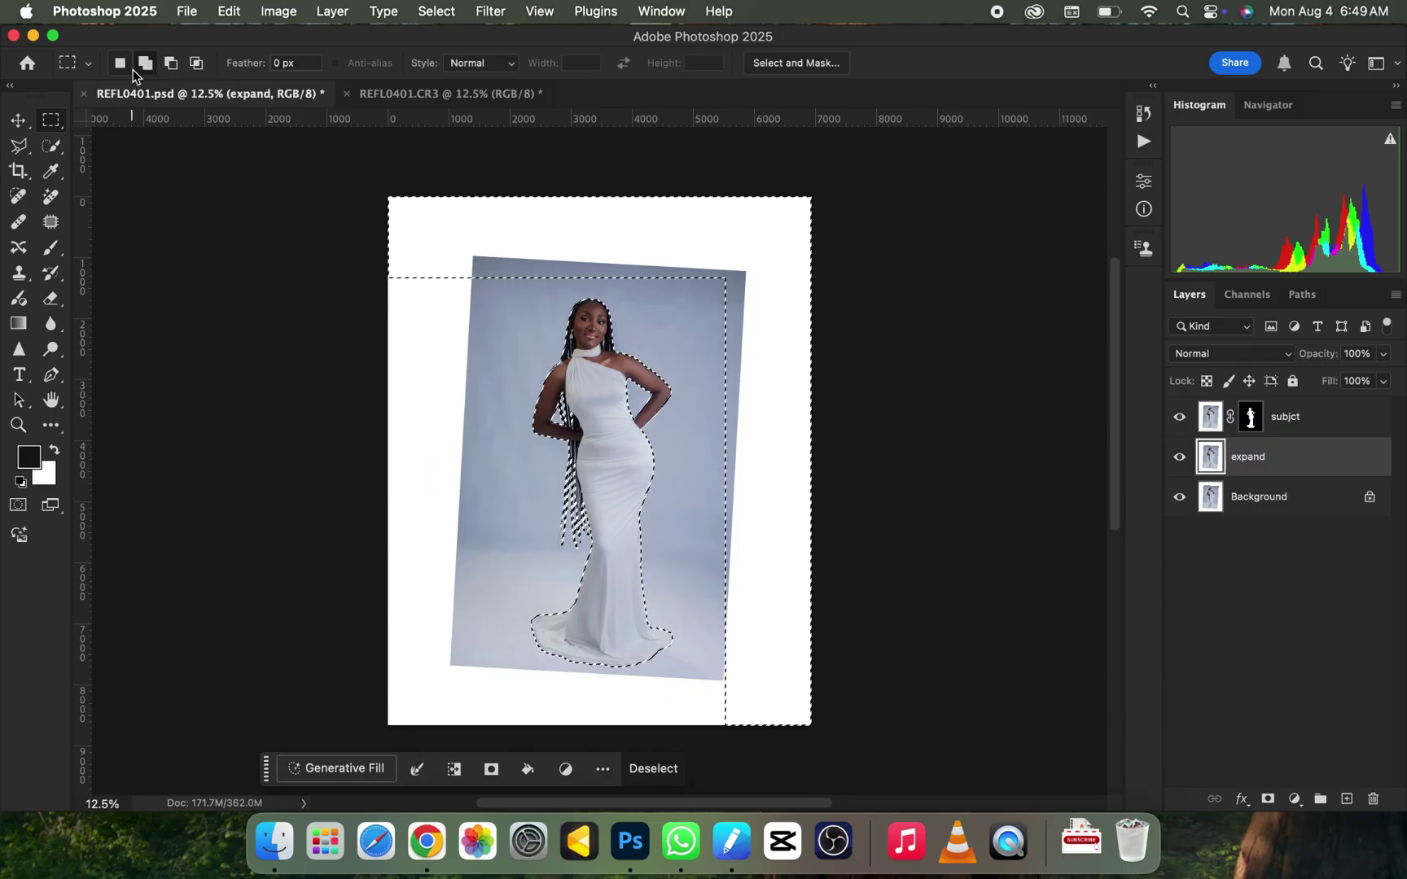
pyautogui.moveTo(389, 268); pyautogui.dragTo(475, 725)
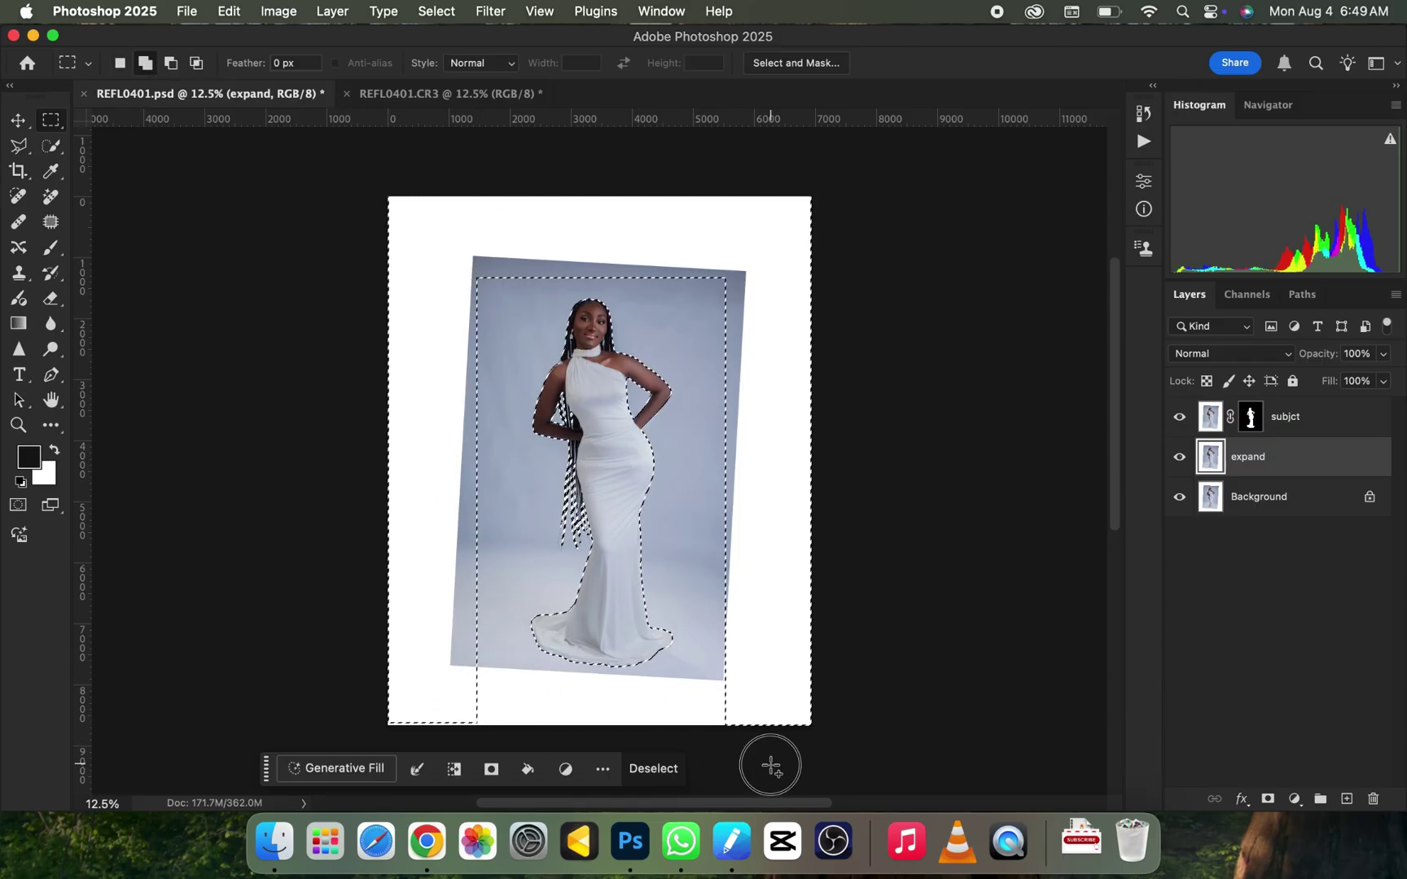
pyautogui.moveTo(770, 727); pyautogui.dragTo(480, 666)
pyautogui.moveTo(484, 667); pyautogui.dragTo(522, 694)
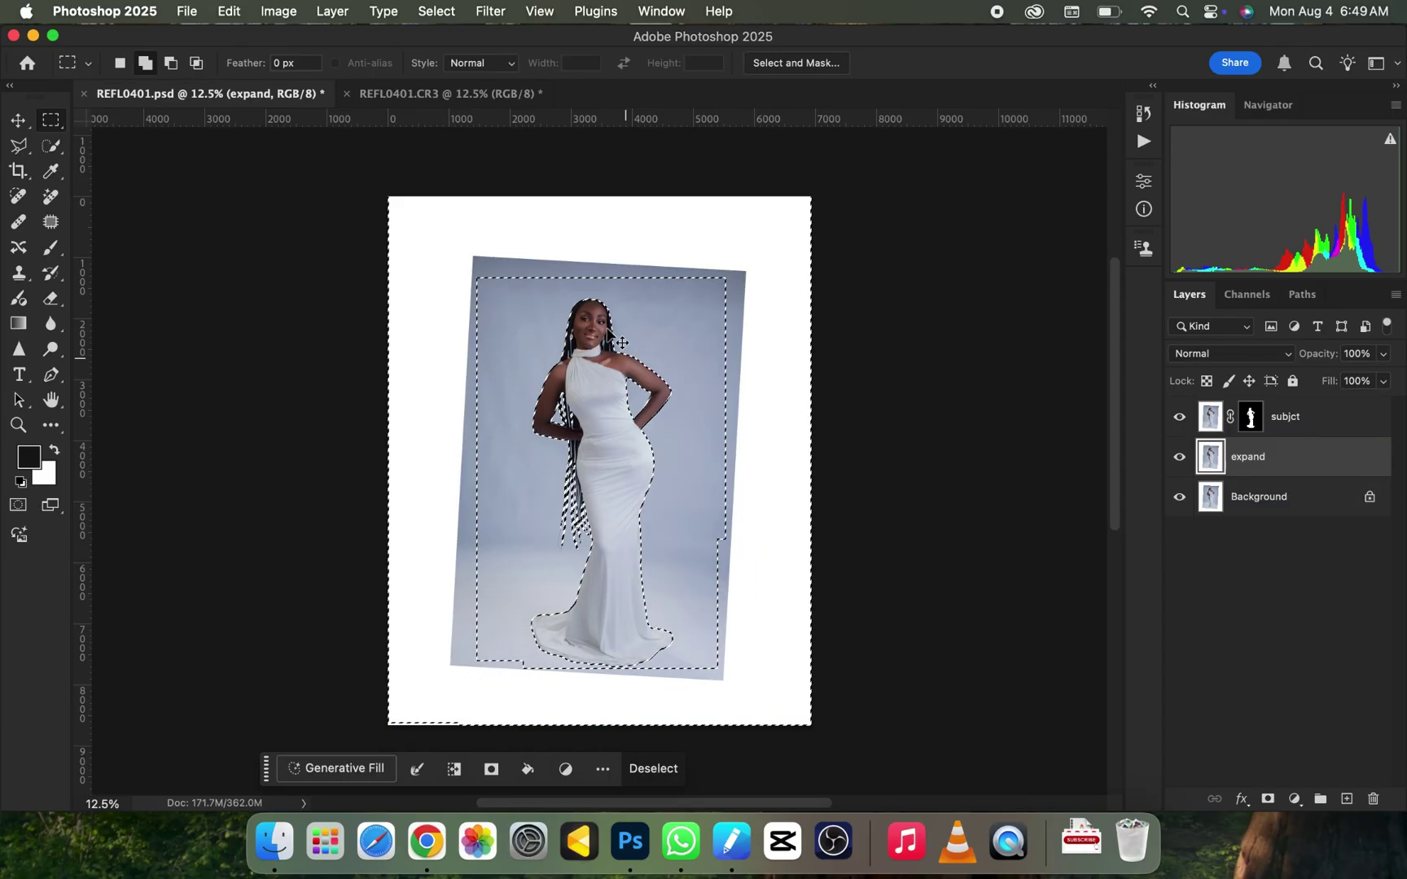
# Fill the selection on the expand layer using Content-Aware with Color Adaptation, Normal mode and 100% opacity
pyautogui.press('super+minus')
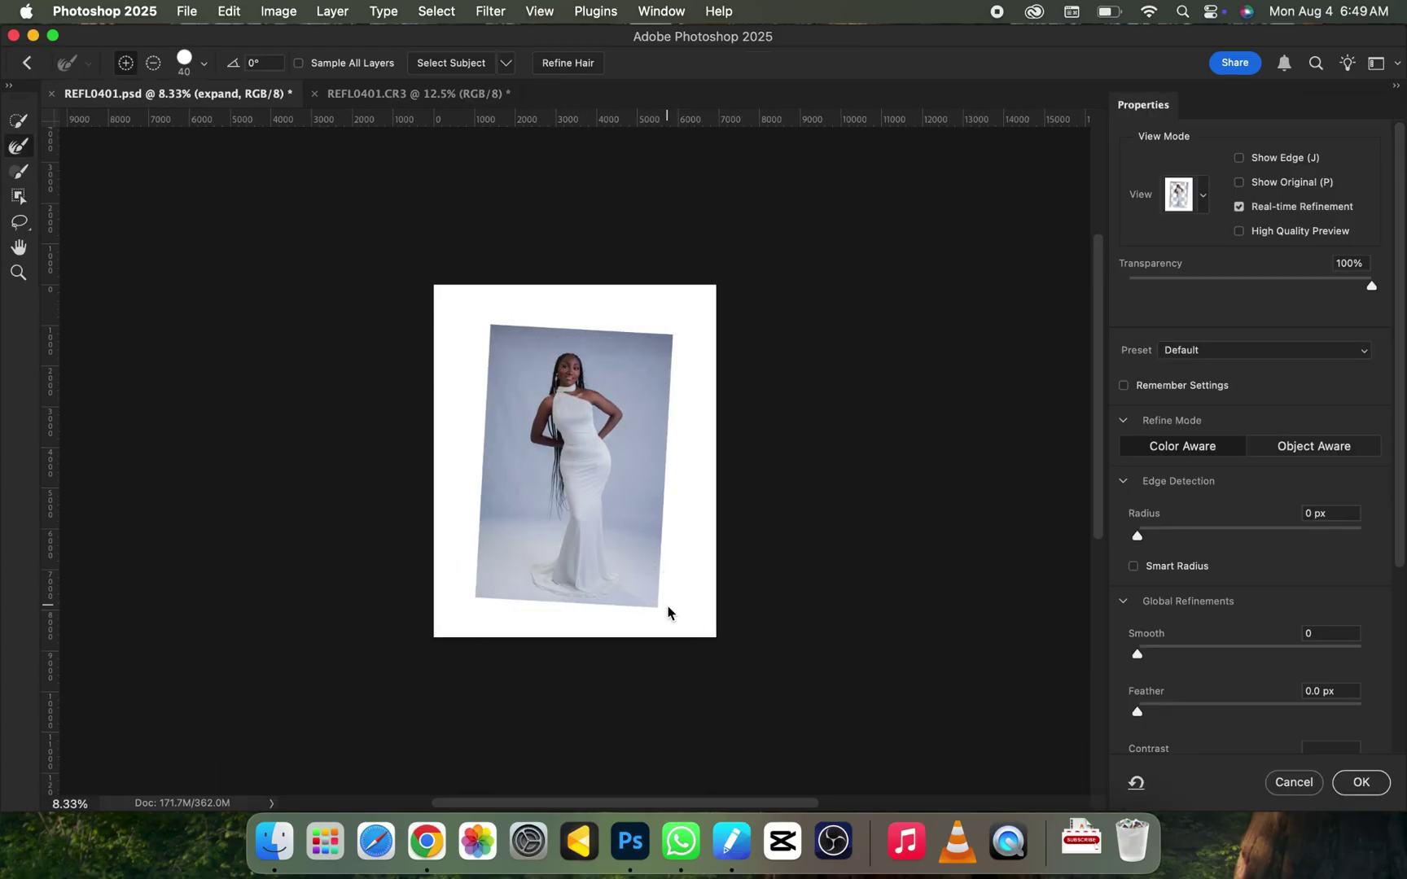
pyautogui.click(1295, 784)
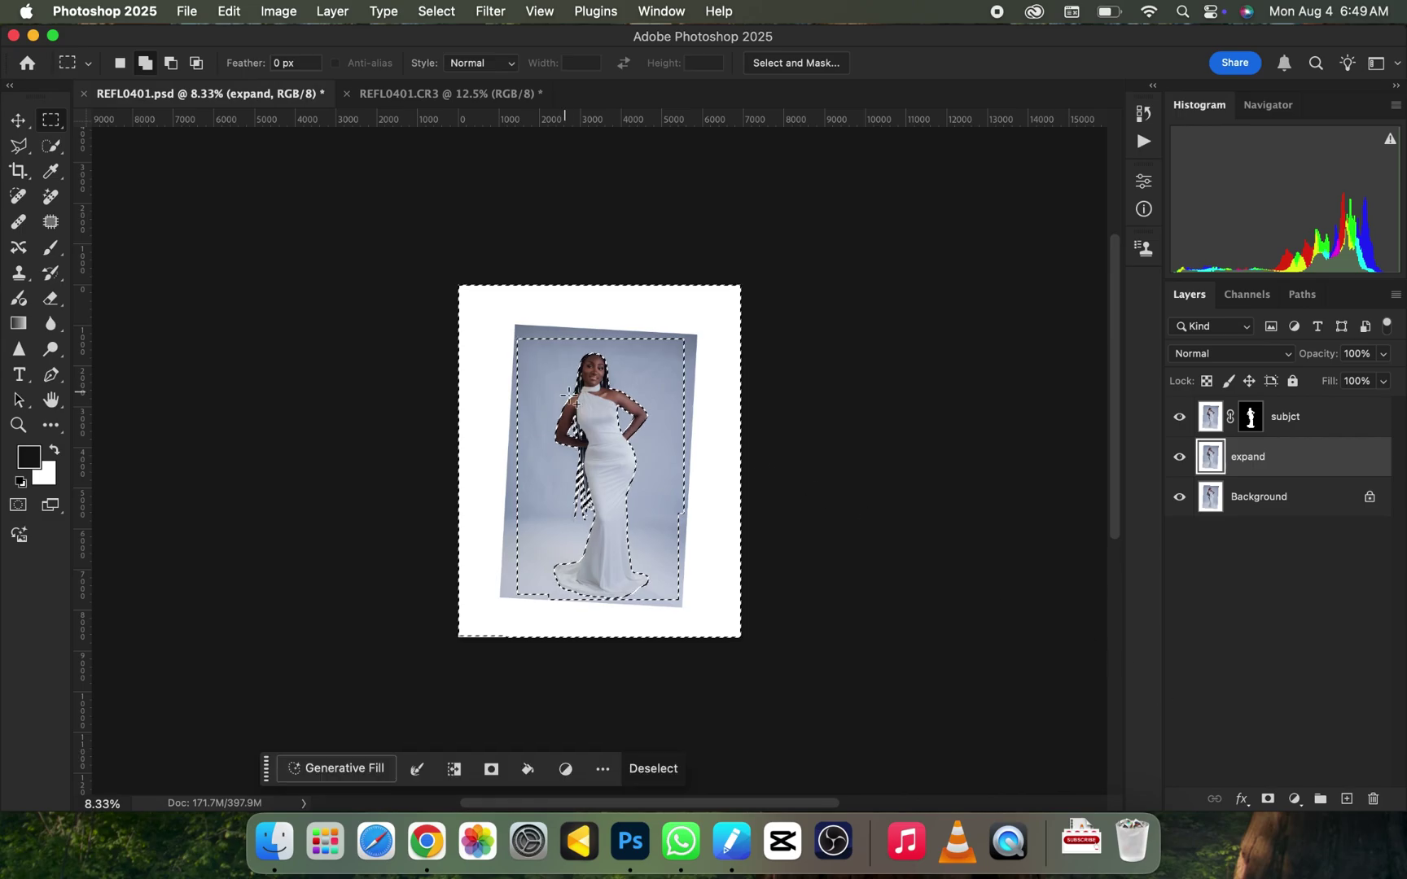
pyautogui.rightClick(566, 420)
pyautogui.click(606, 564)
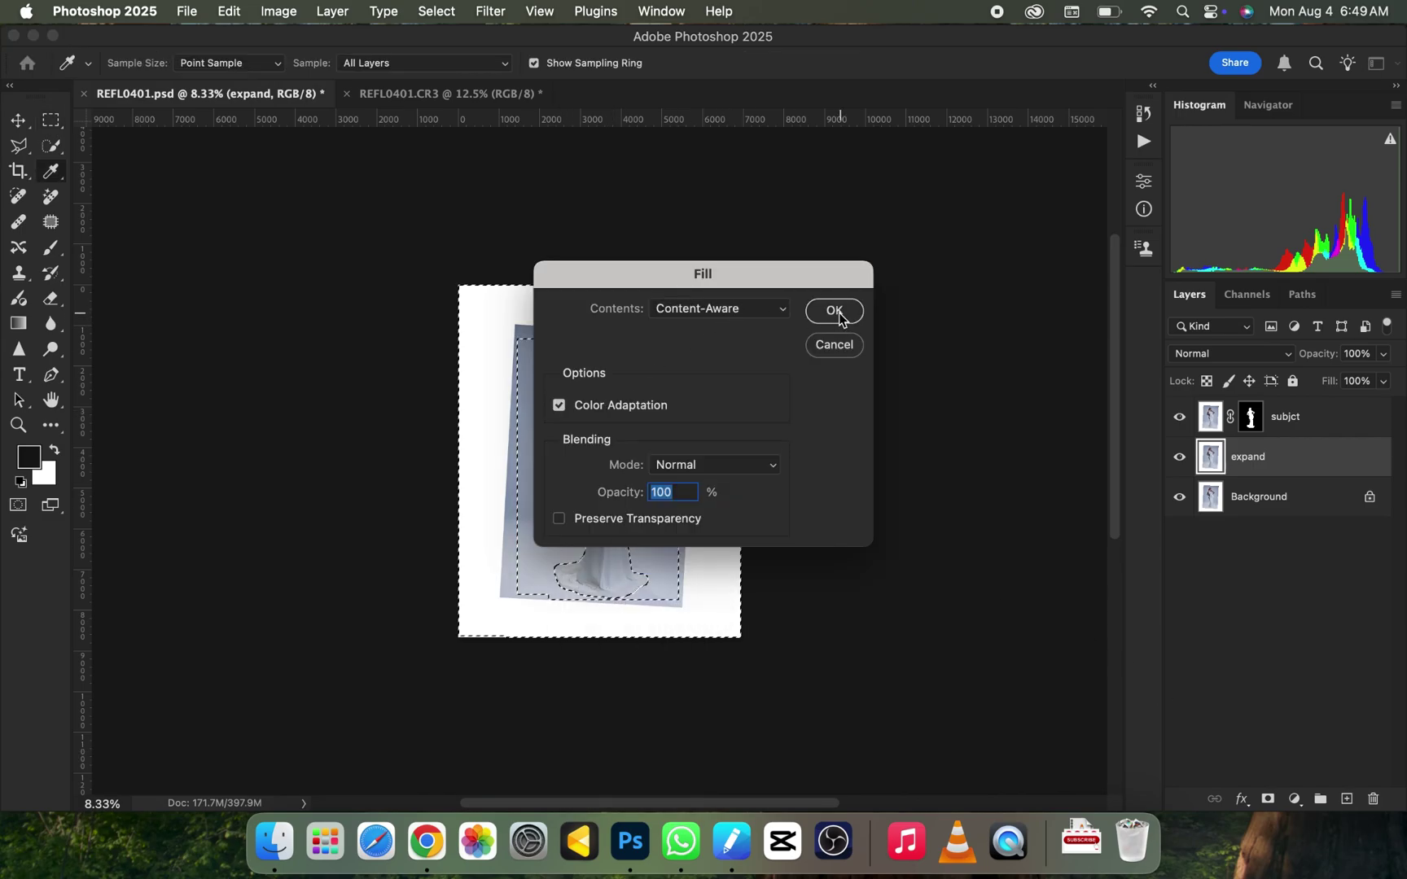
pyautogui.click(839, 314)
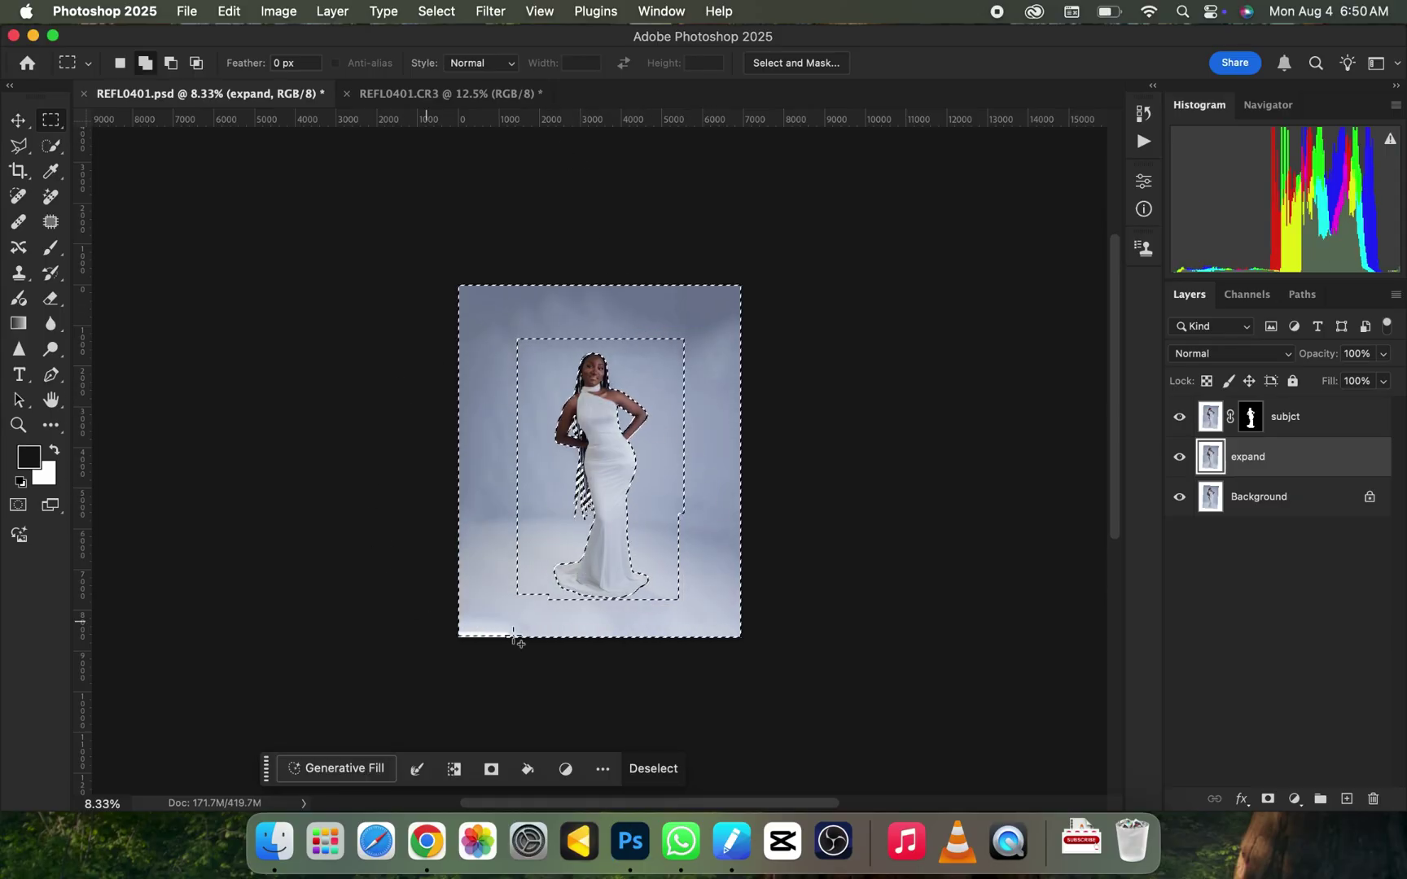
# Deselect, patch the leftover white strip in the image's lower-left corner with clean floor from just above it, and clear the patch selection
pyautogui.press('super+equal')
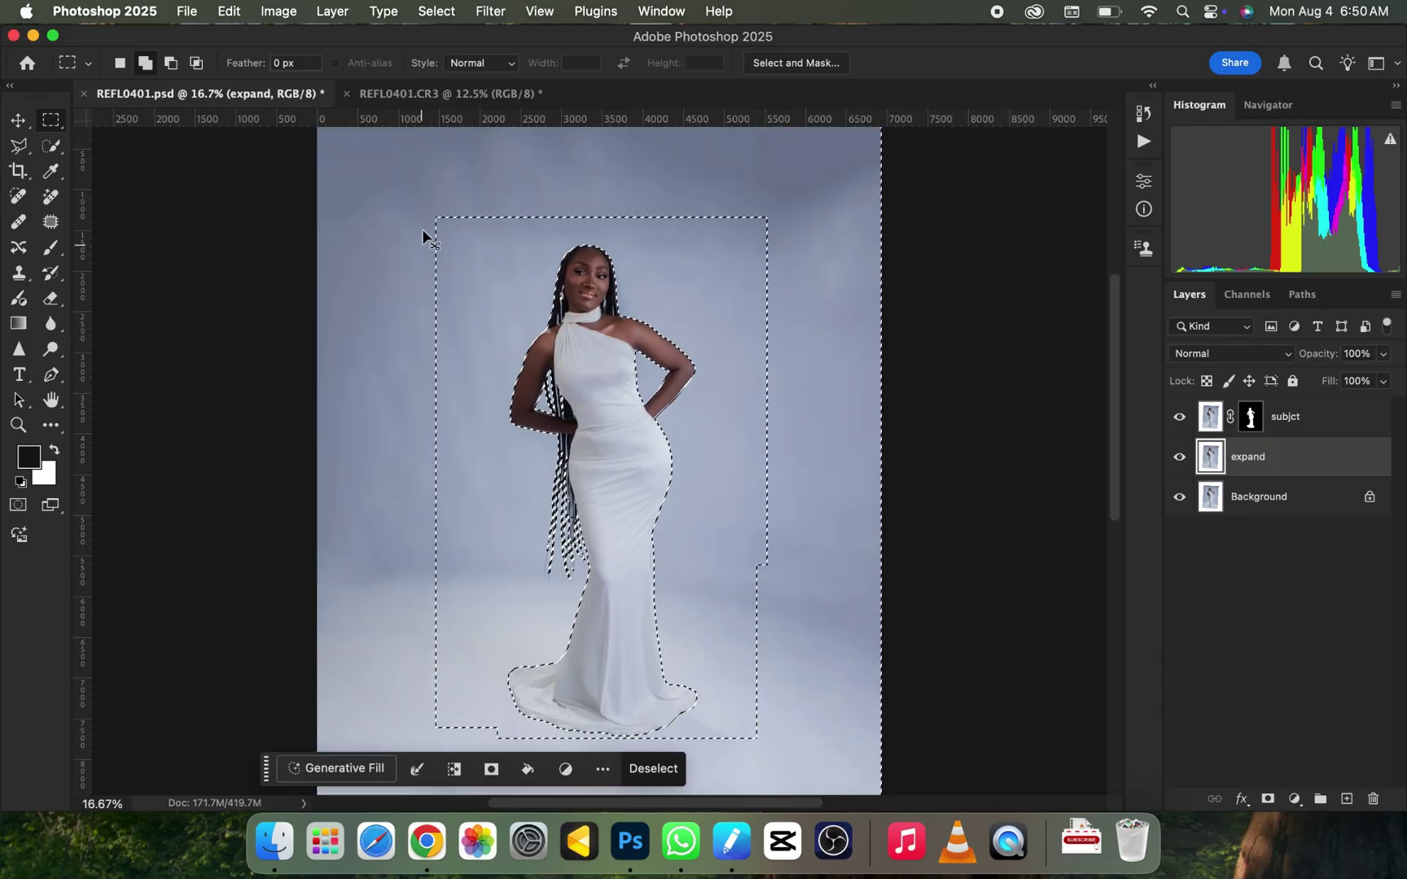
pyautogui.press('super+equal')
pyautogui.scroll(-5, 564, 407)
pyautogui.moveTo(564, 407); pyautogui.dragTo(566, 424)
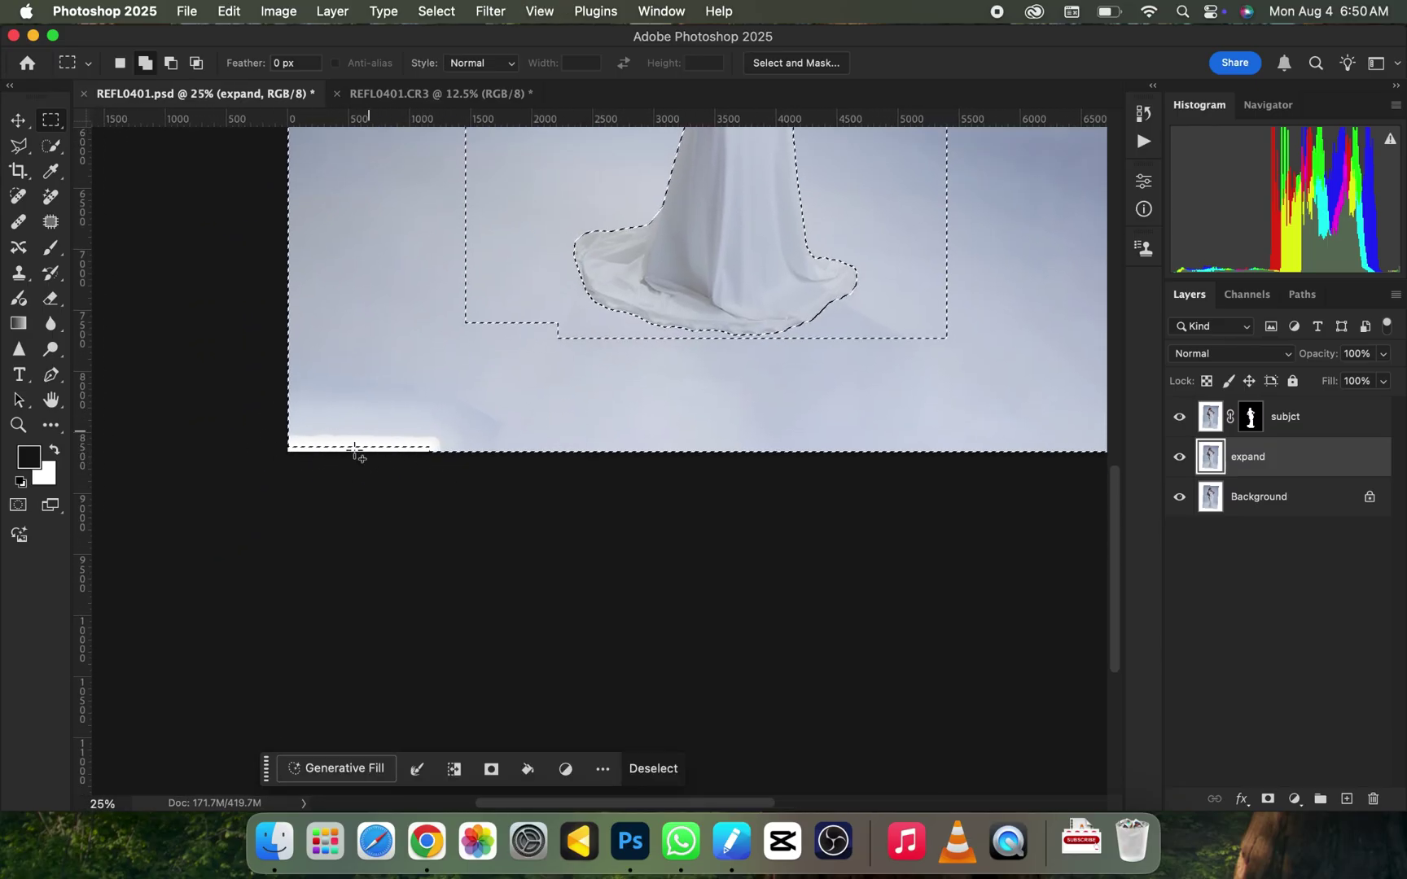
pyautogui.press('super+d')
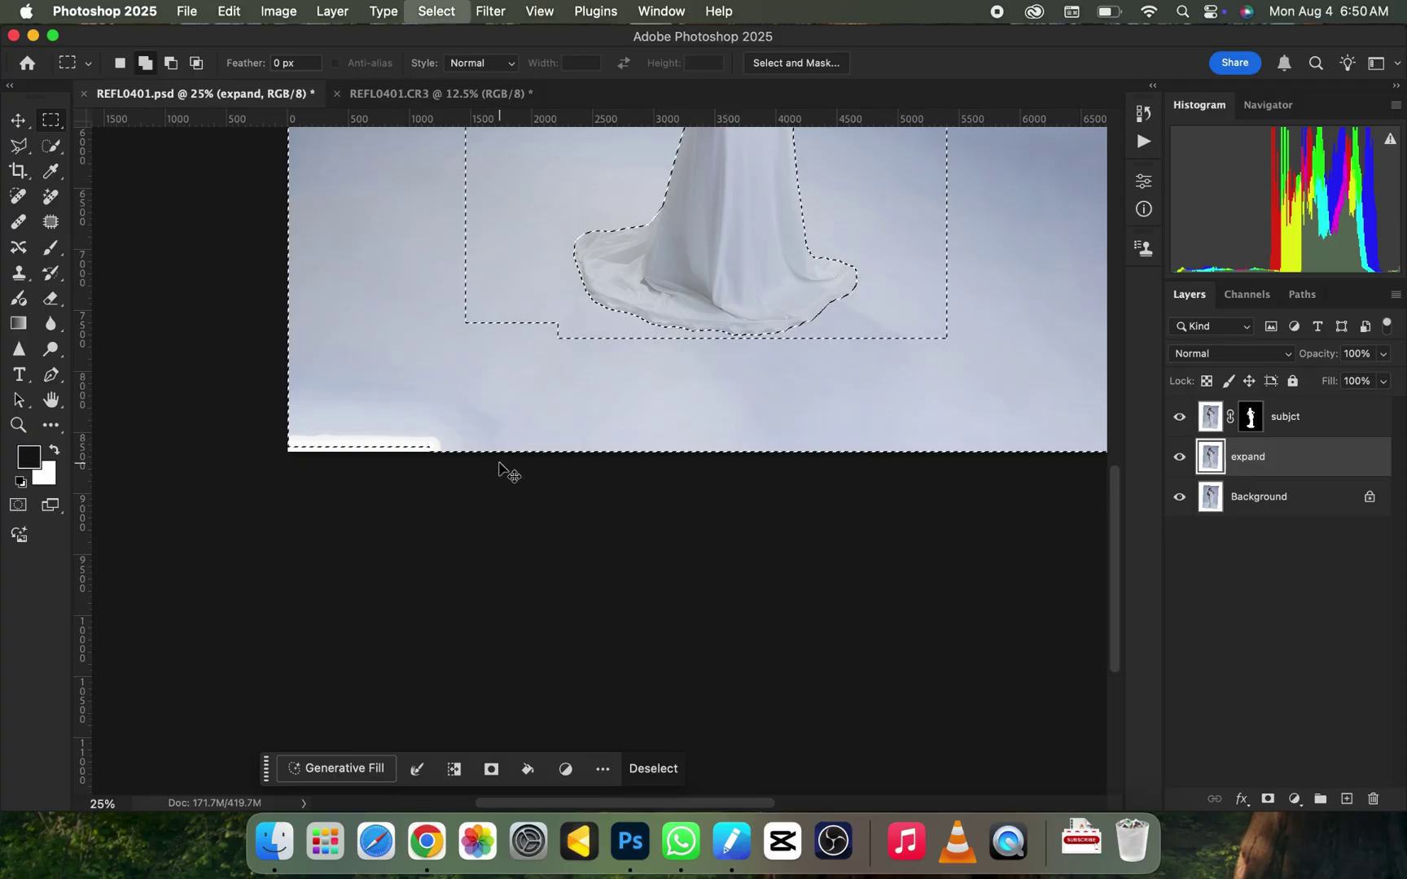
pyautogui.click(49, 231)
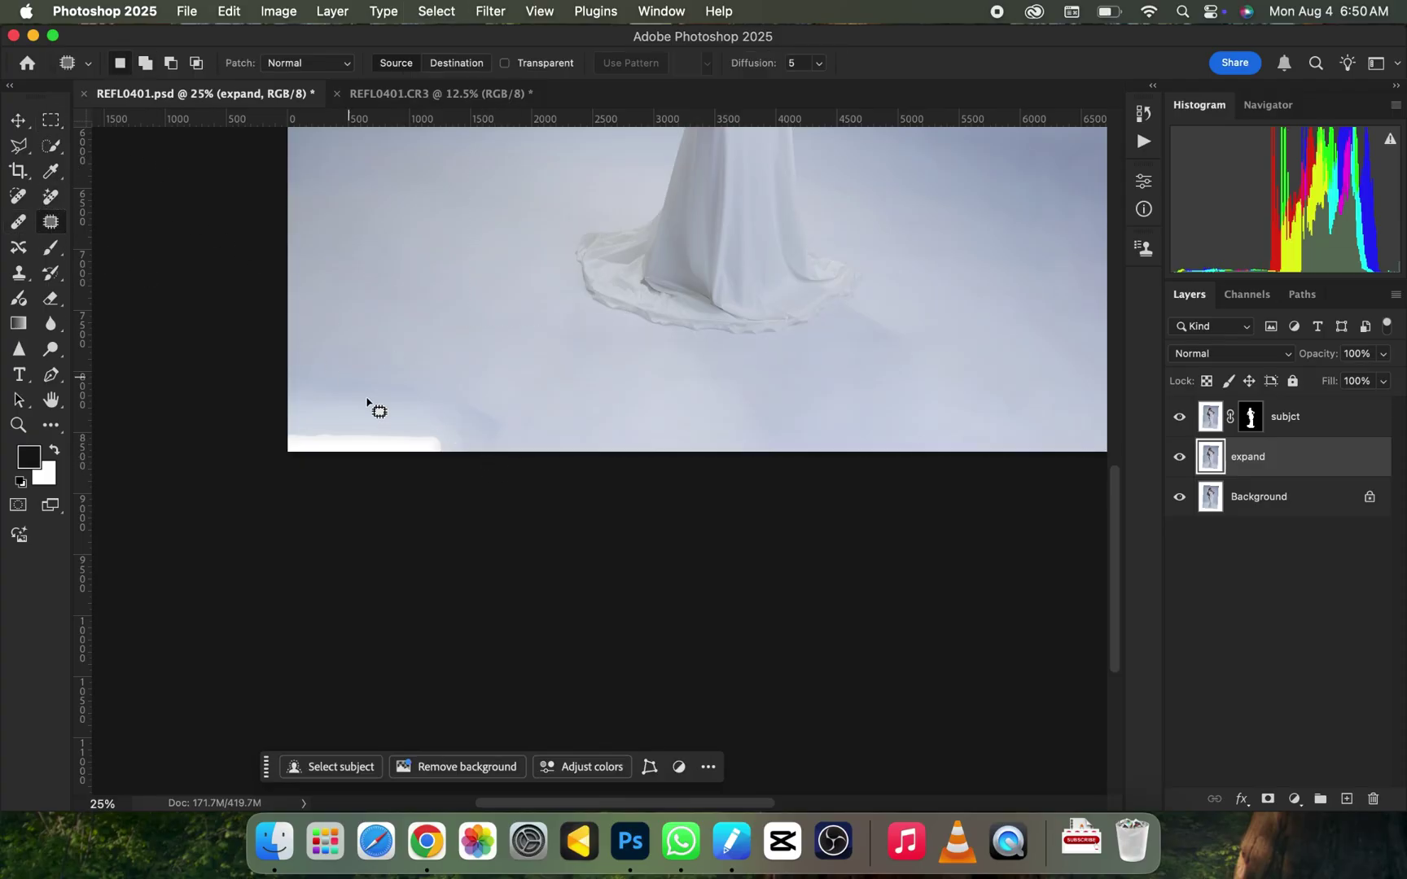
pyautogui.moveTo(382, 399)
pyautogui.mouseDown()
pyautogui.moveTo(454, 476)
pyautogui.moveTo(277, 457)
pyautogui.moveTo(383, 334)
pyautogui.mouseUp()
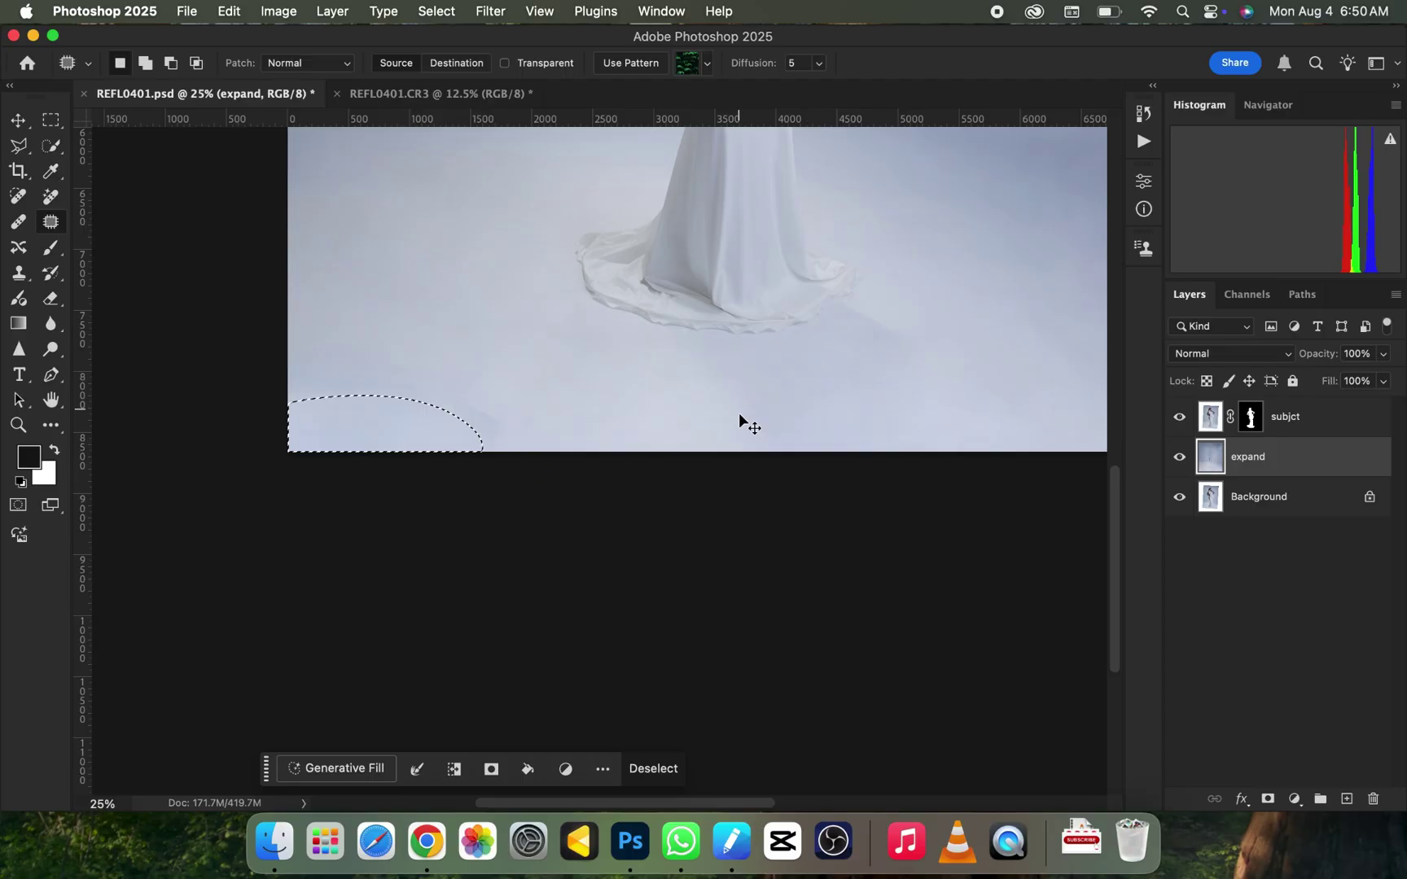
pyautogui.press('super+minus')
pyautogui.press('super+minus')
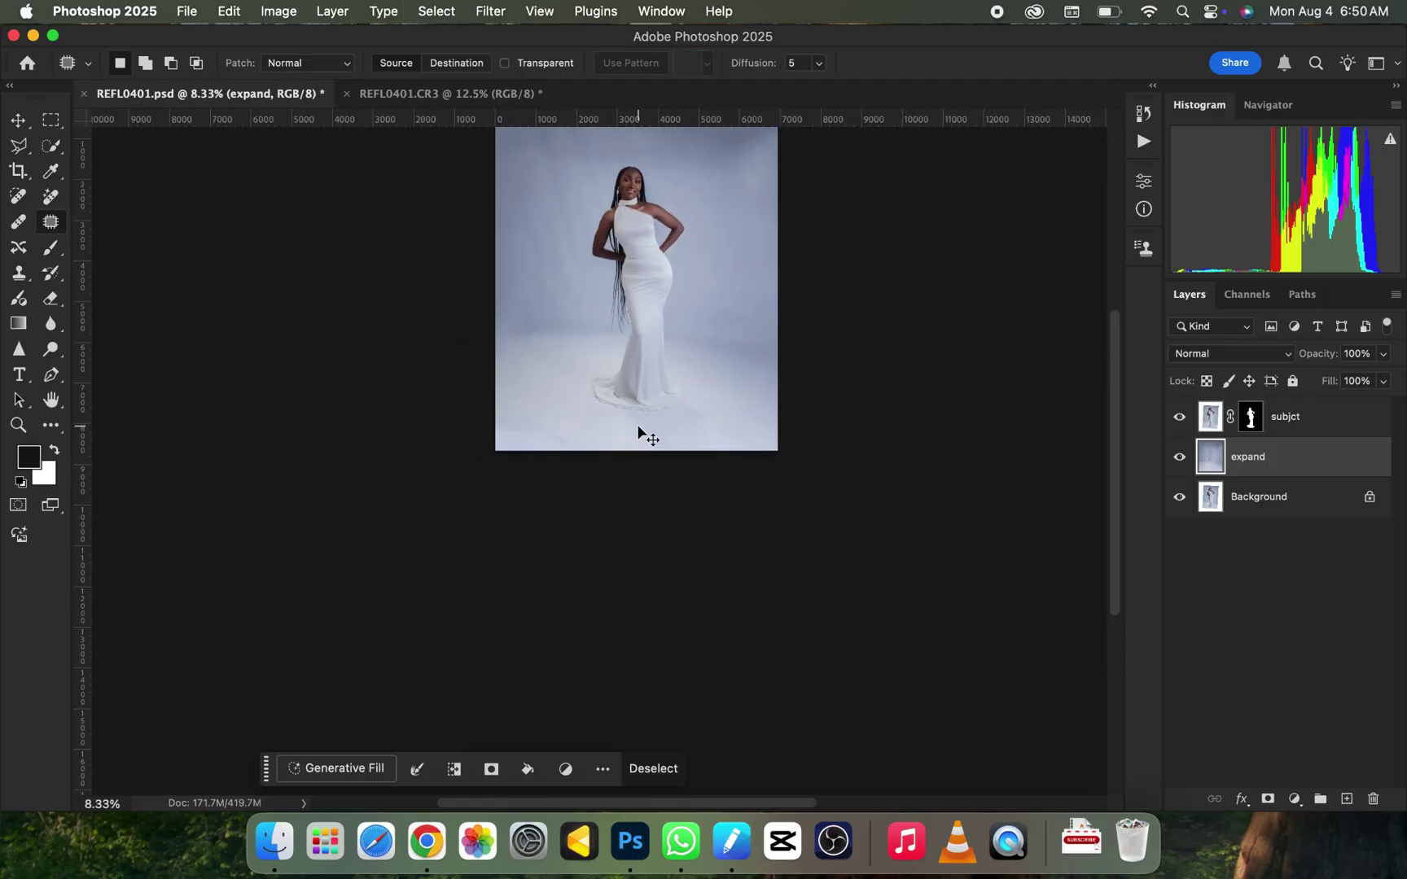
pyautogui.press('super+d')
pyautogui.press('super+minus')
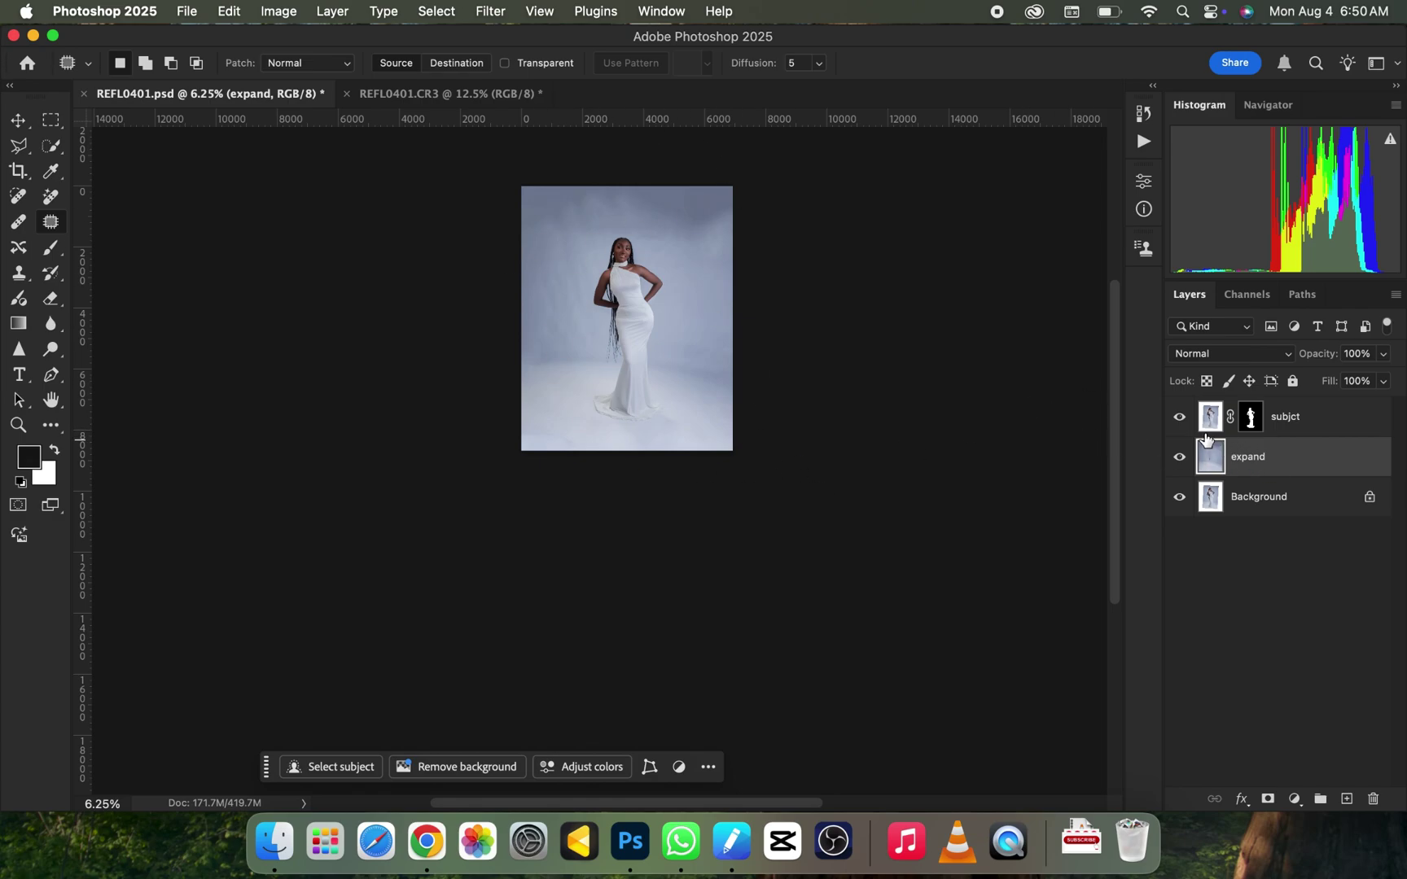
# Duplicate the expand layer and rename the copy "blur"
pyautogui.press('super+j')
pyautogui.doubleClick(1254, 457)
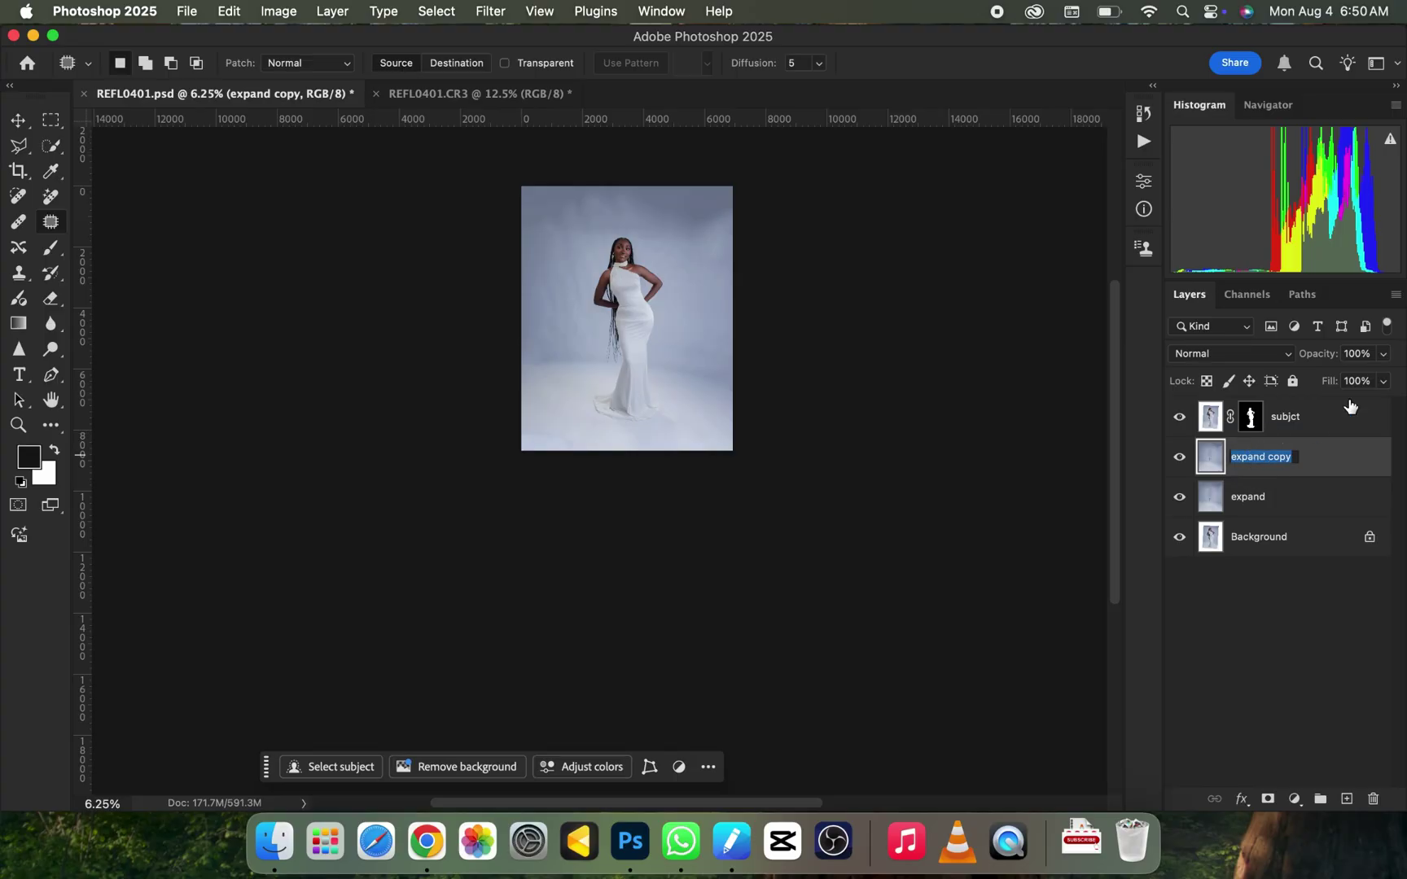
pyautogui.write('blur')
pyautogui.press('Return')
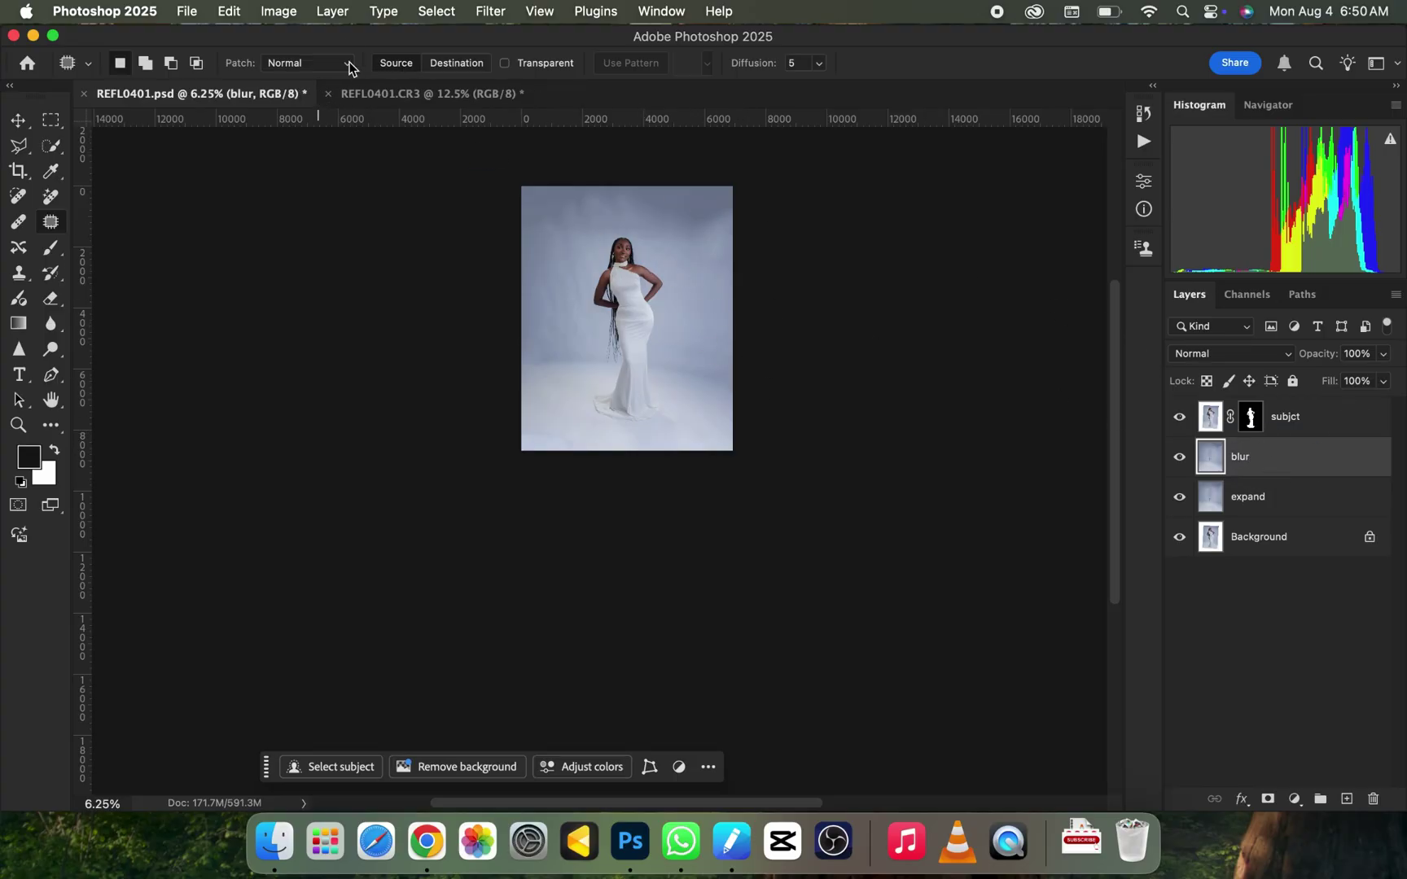
# Apply a Gaussian Blur with a 200-pixel radius to the blur layer
pyautogui.click(482, 13)
pyautogui.moveTo(641, 242)
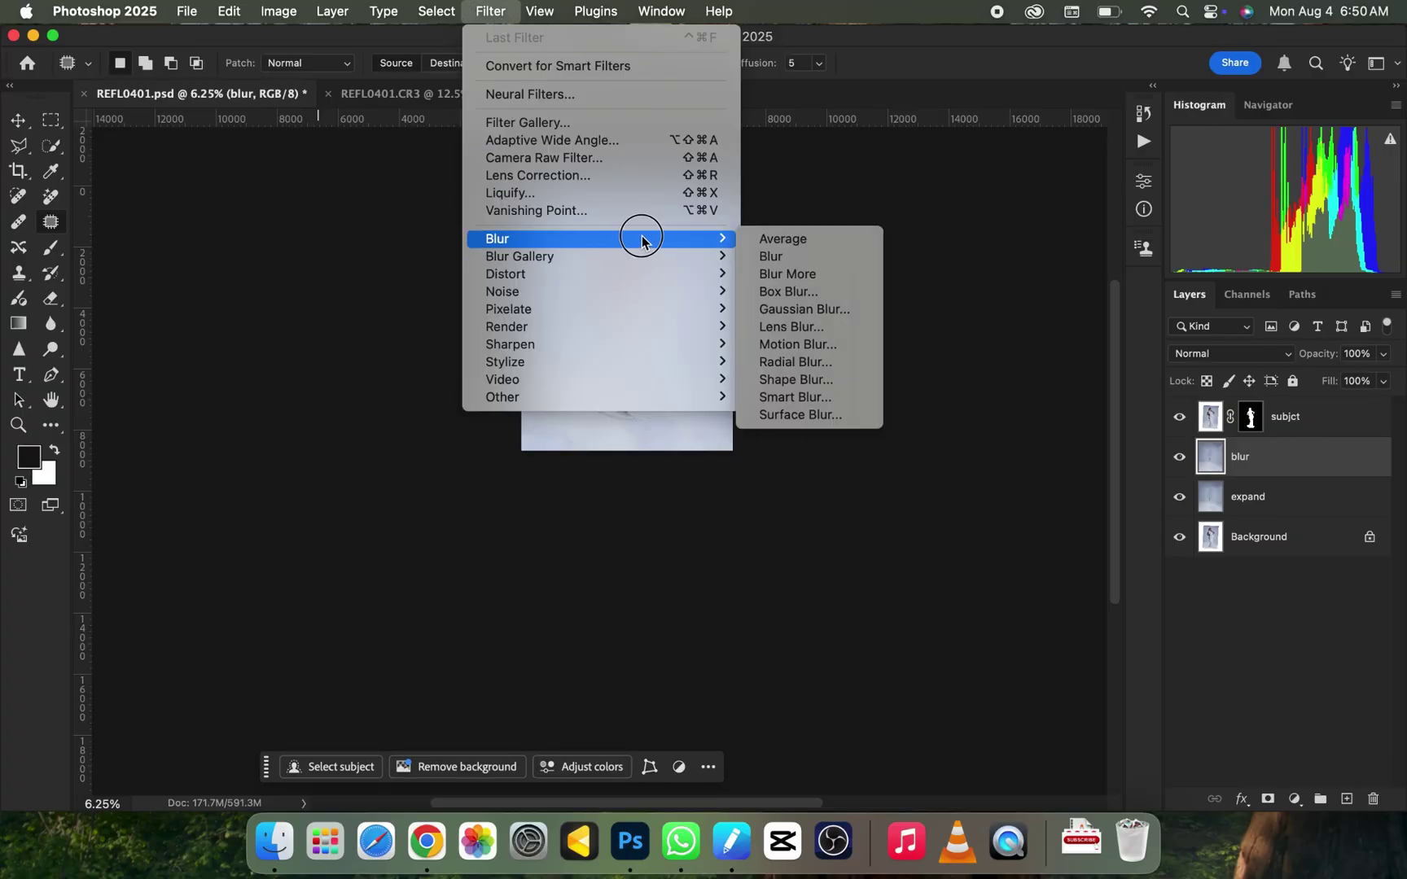
pyautogui.click(803, 309)
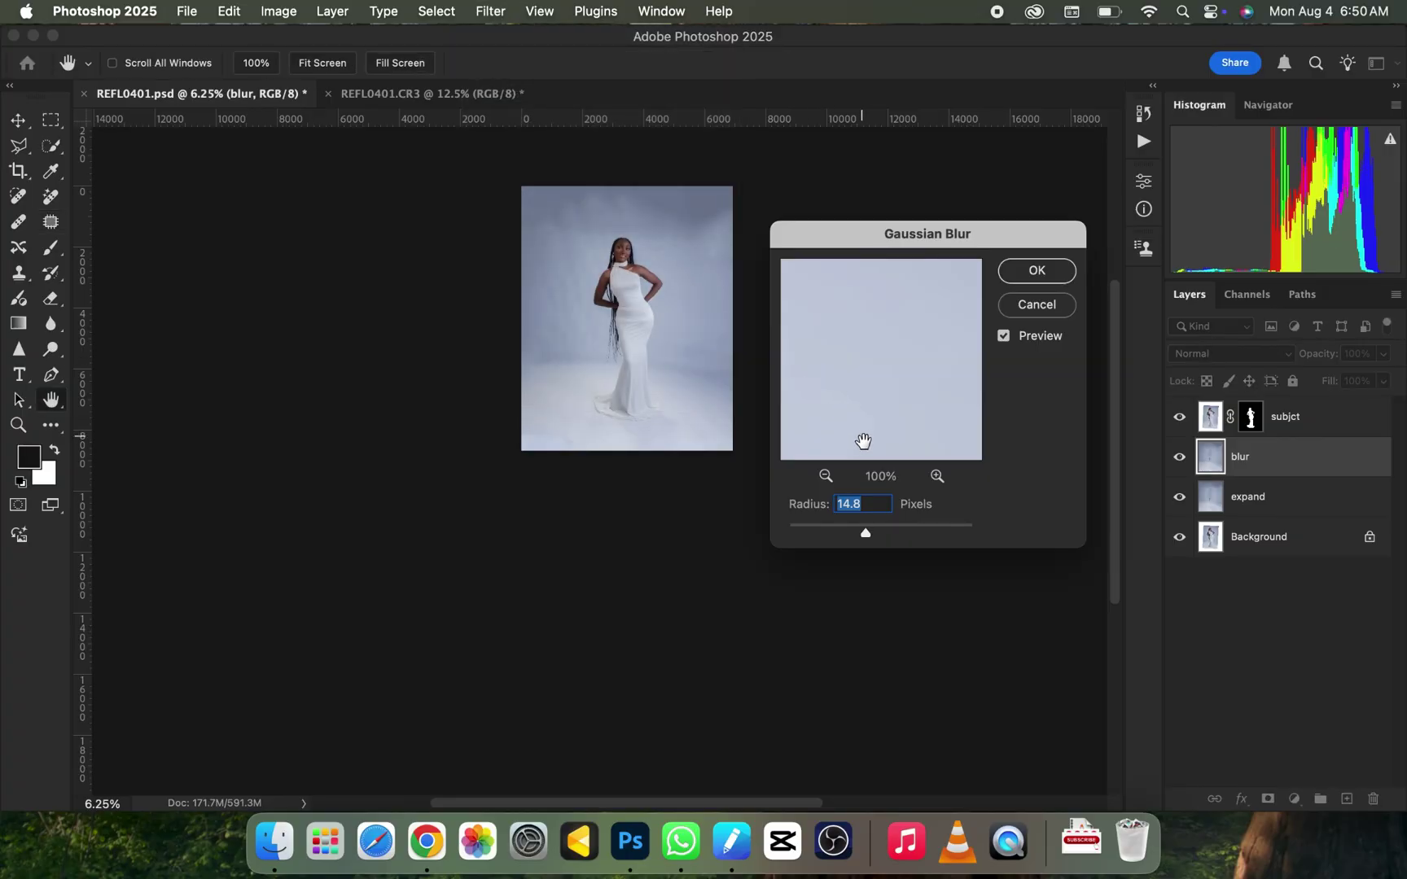
pyautogui.write('200')
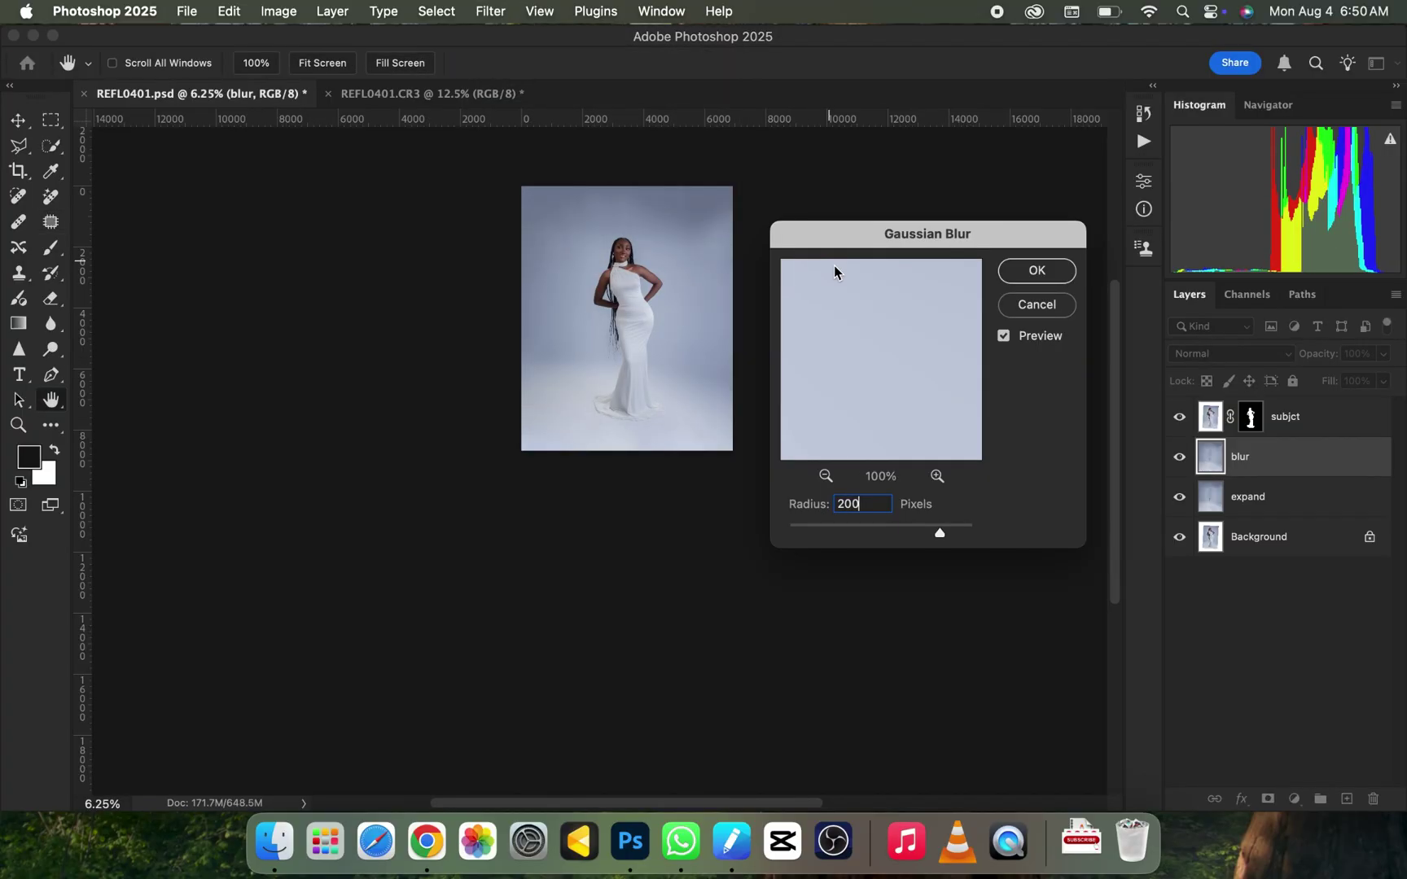
pyautogui.press('Return')
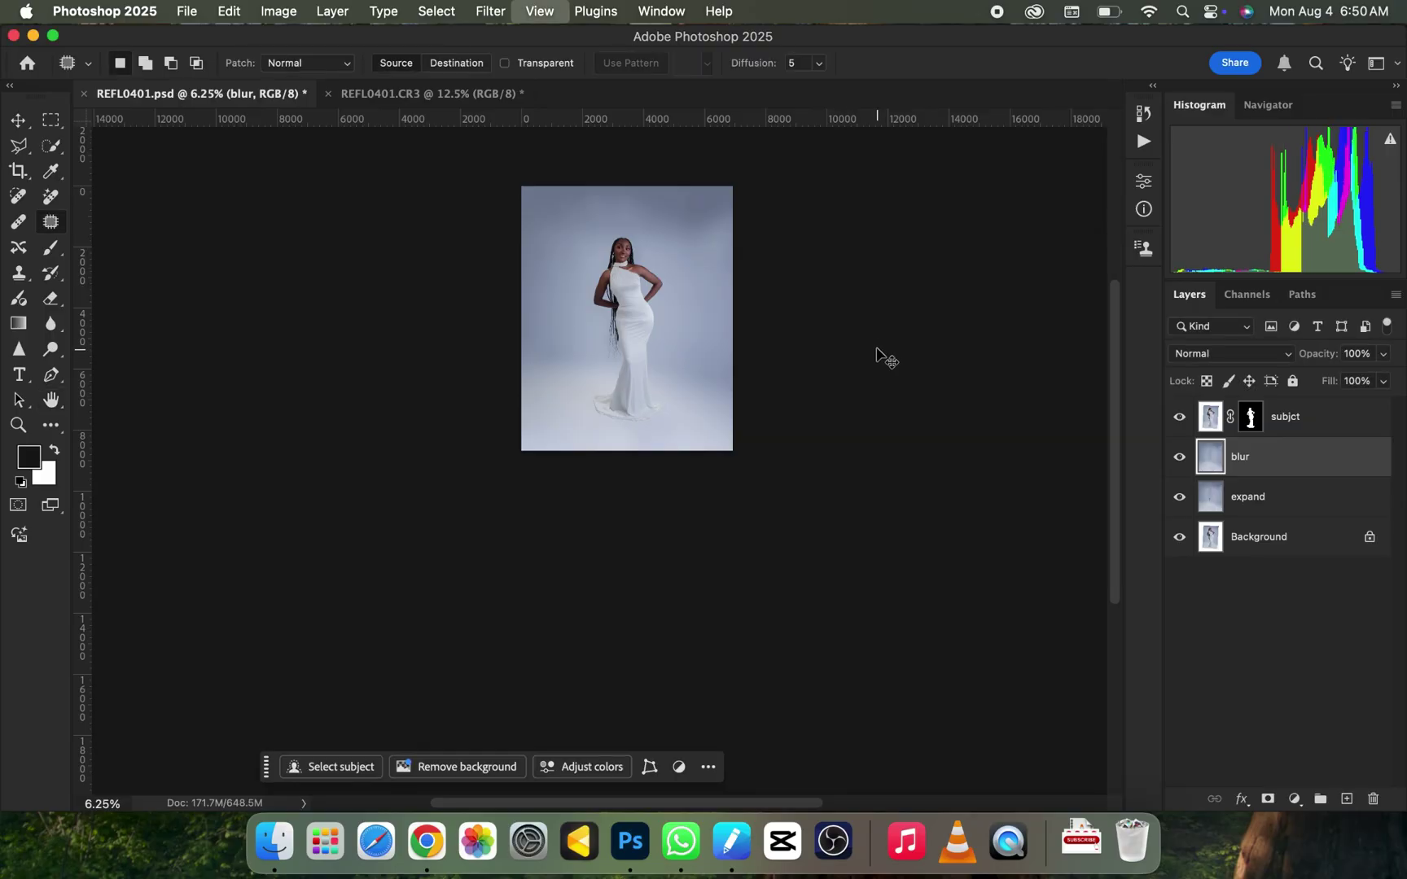
# Examine the blurred backdrop around the subject at several zoom levels for smooth tones and transitions
pyautogui.press('super+0')
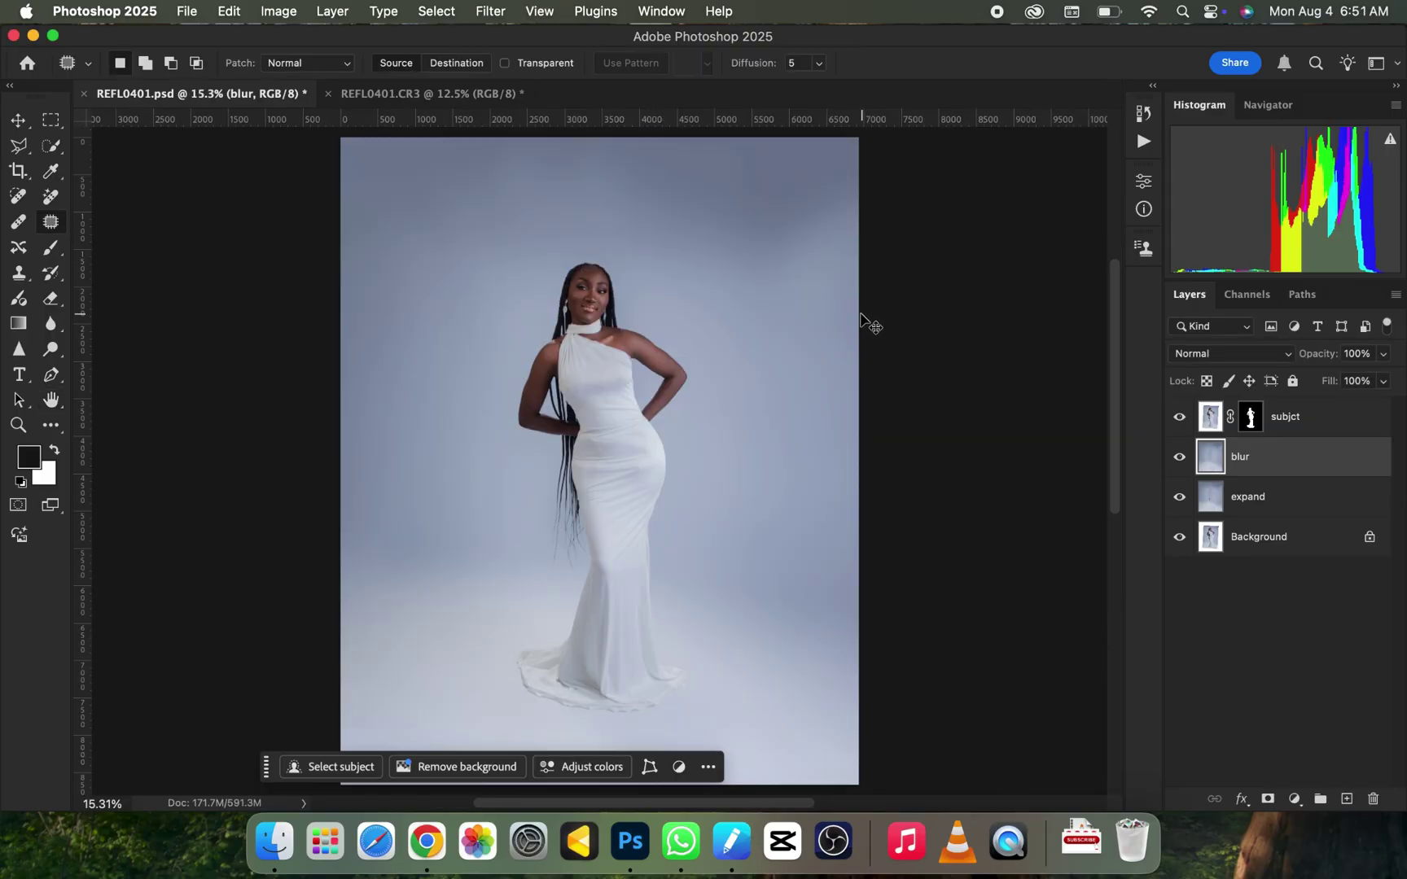
pyautogui.press('super+minus')
pyautogui.press('super+minus')
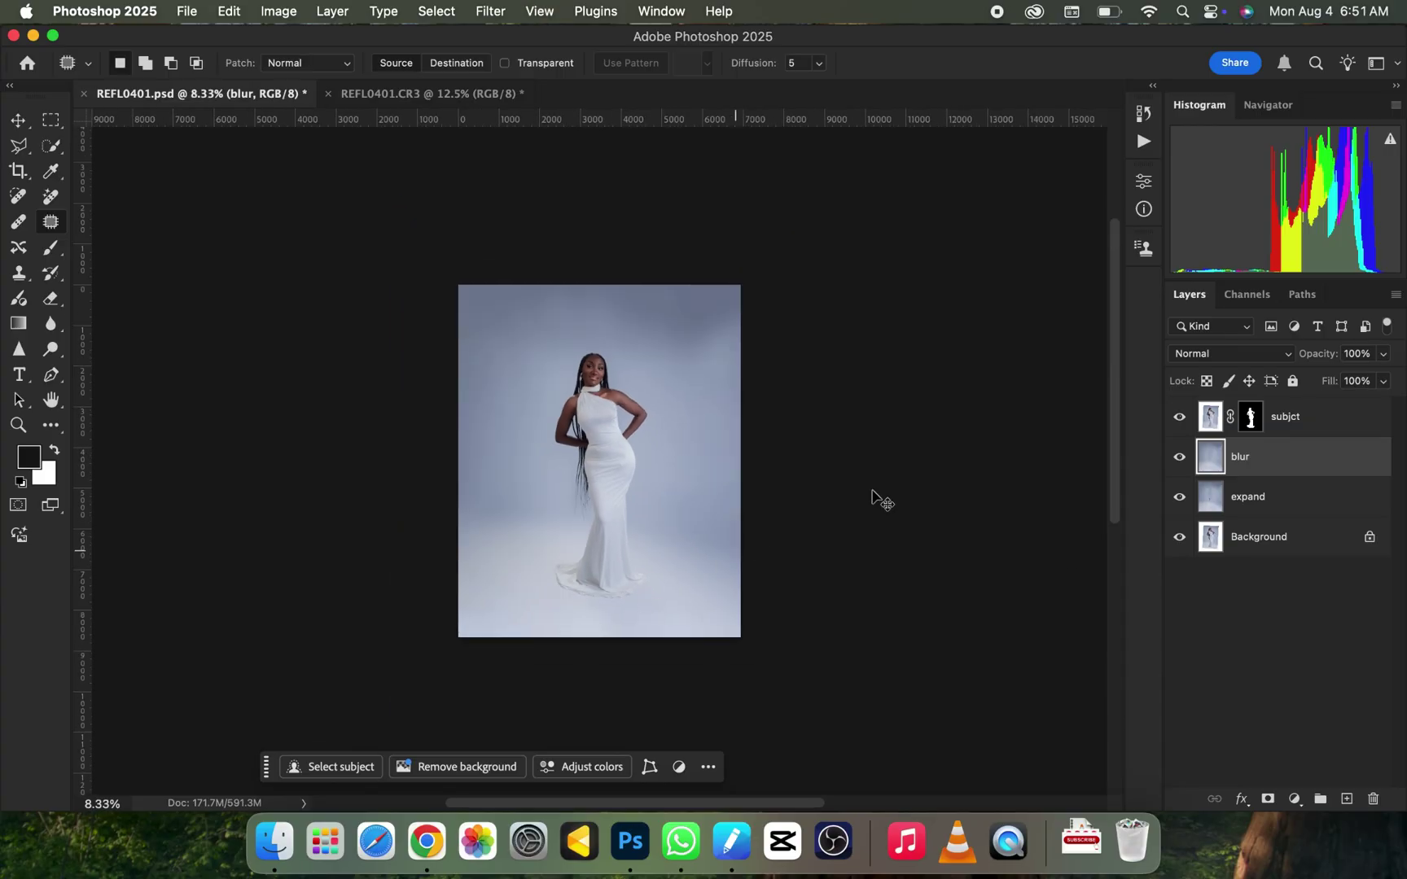
pyautogui.press('super+plus')
pyautogui.press('super+minus')
pyautogui.press('super+plus')
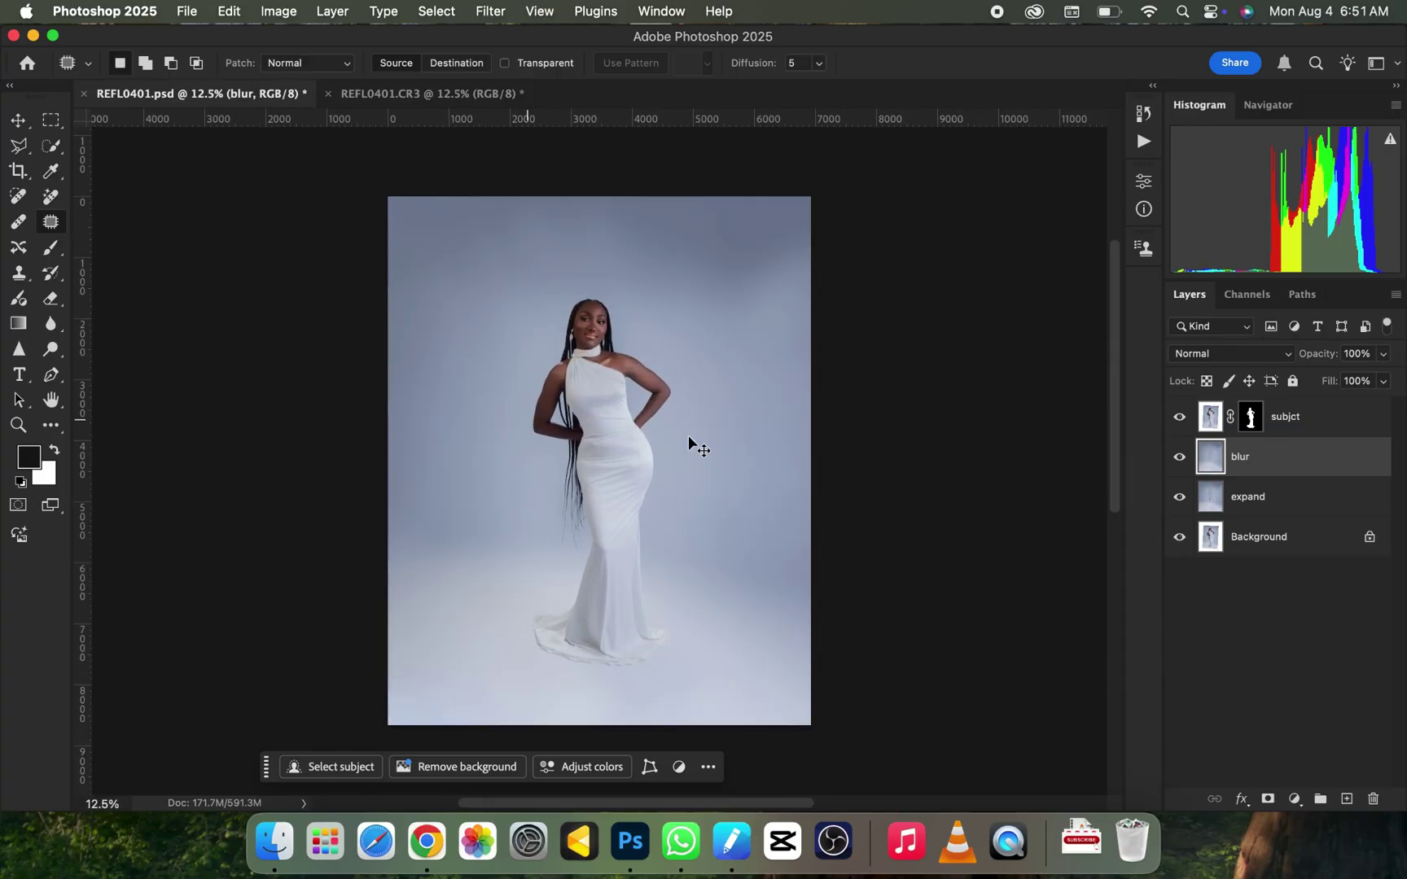
pyautogui.press('super+minus')
pyautogui.press('super+plus')
# Add a layer mask to the blur layer and paint black around the dress hem with a 1300 px soft brush to restore the floor shadow
pyautogui.click(1268, 801)
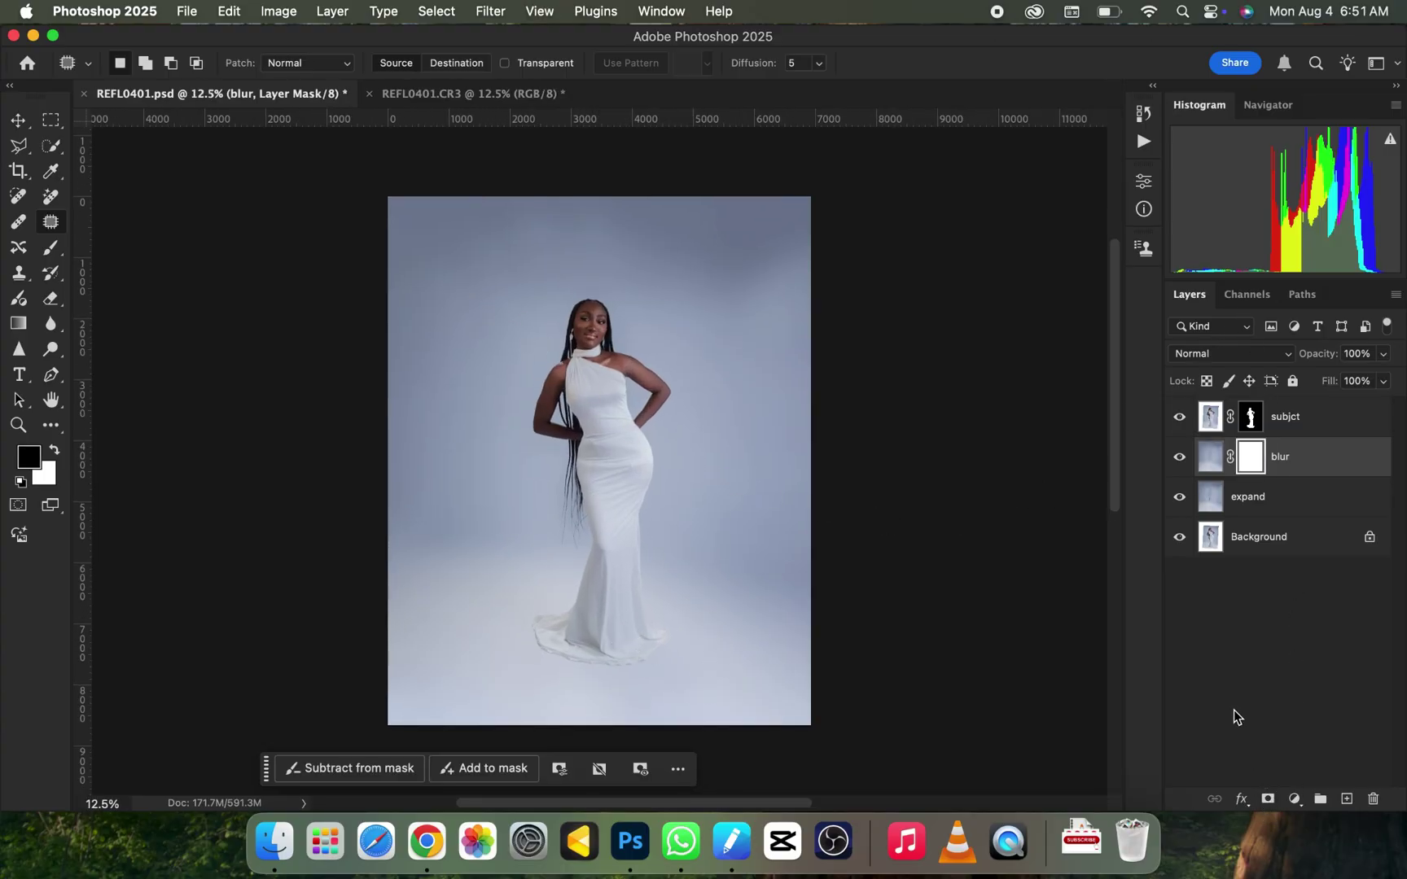
pyautogui.click(54, 251)
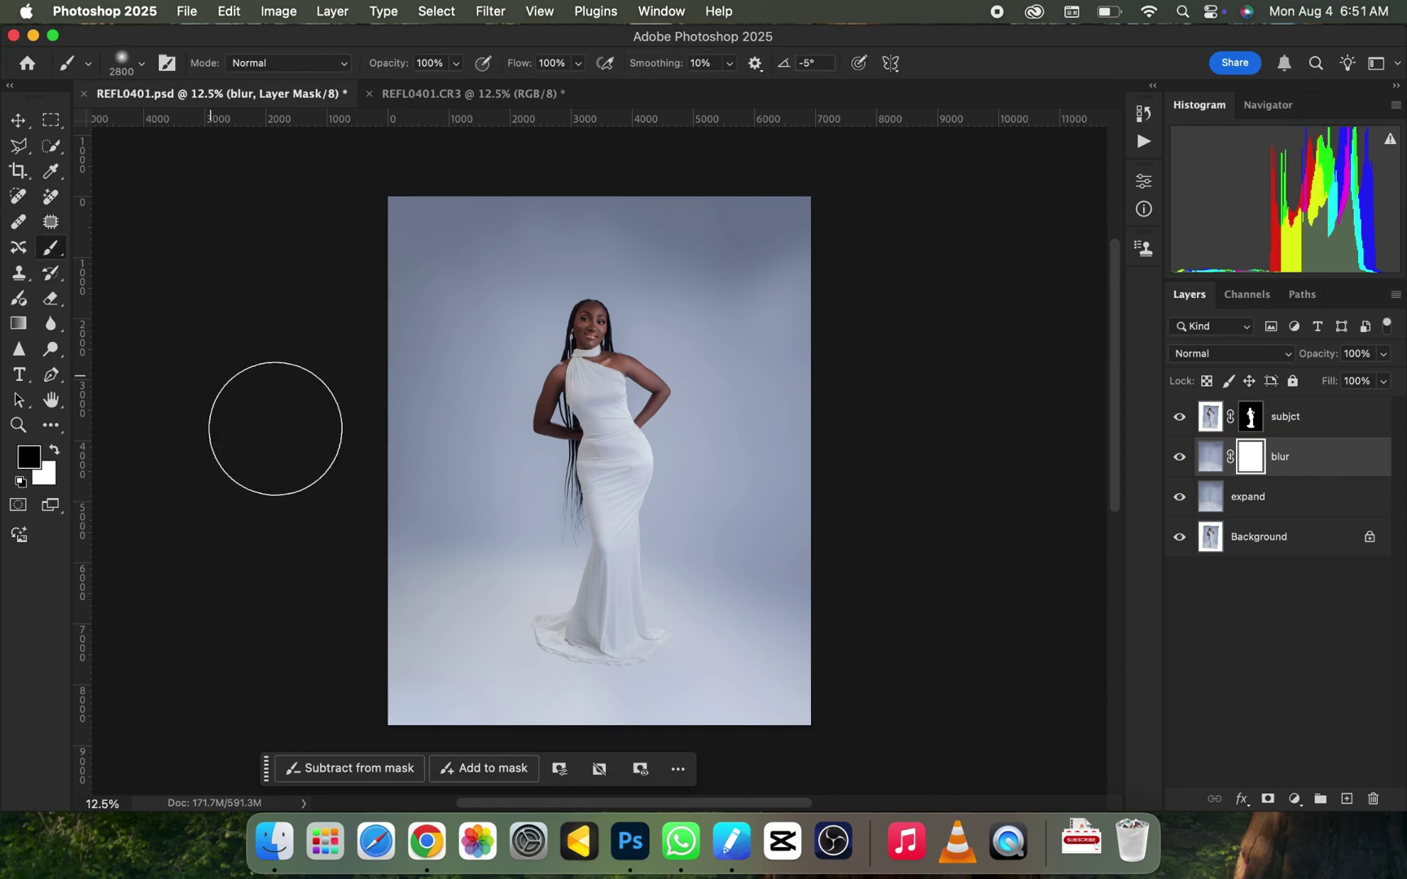
pyautogui.press('[')
pyautogui.press('[')
pyautogui.press('[')
pyautogui.press('[')
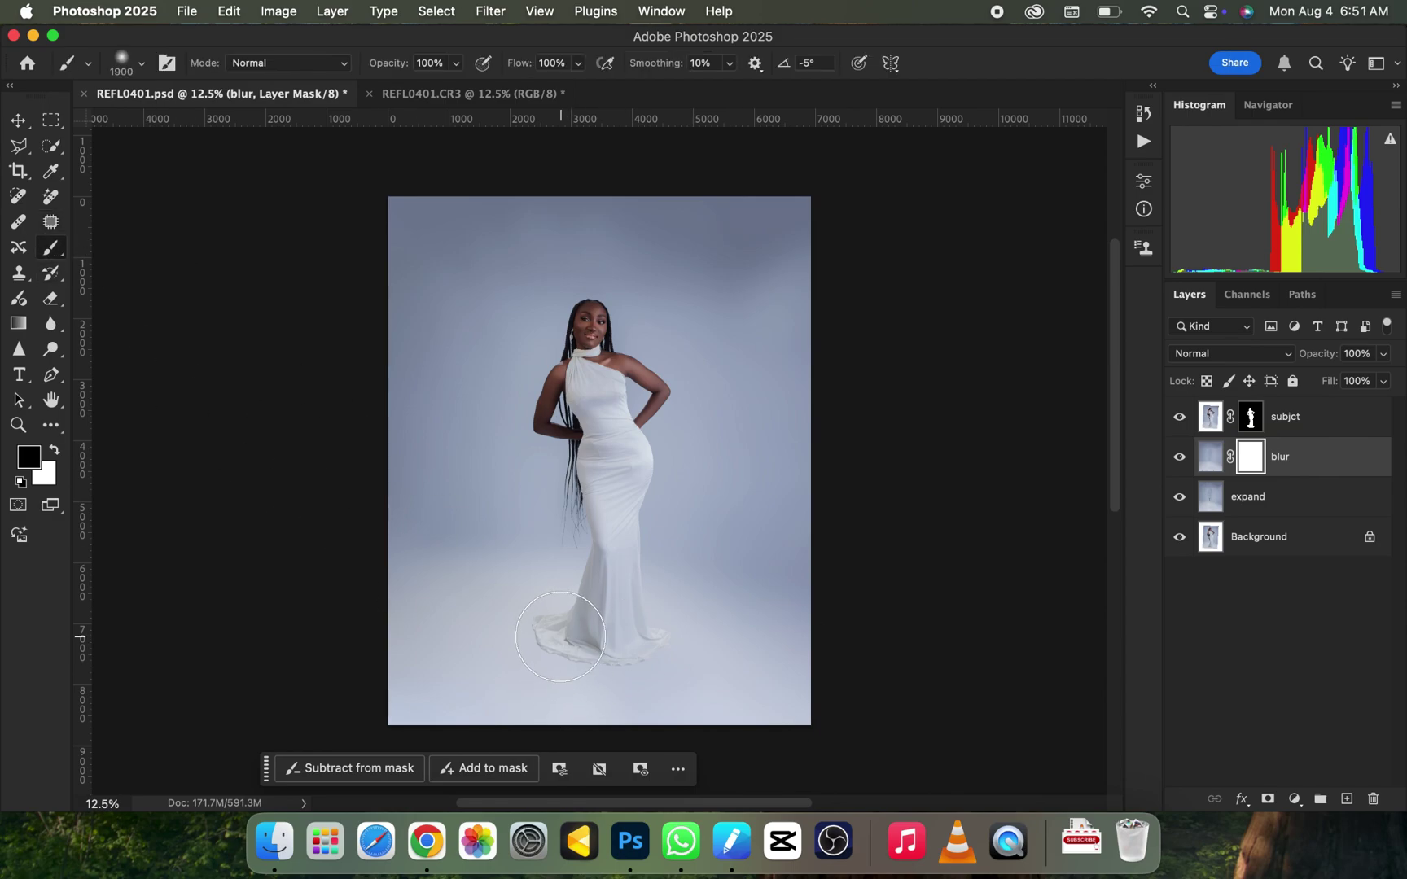
pyautogui.press('[')
pyautogui.press('[')
pyautogui.moveTo(579, 643)
pyautogui.mouseDown()
pyautogui.moveTo(674, 638)
pyautogui.moveTo(594, 643)
pyautogui.moveTo(661, 651)
pyautogui.moveTo(557, 638)
pyautogui.moveTo(605, 649)
pyautogui.mouseUp()
pyautogui.press('super+equal')
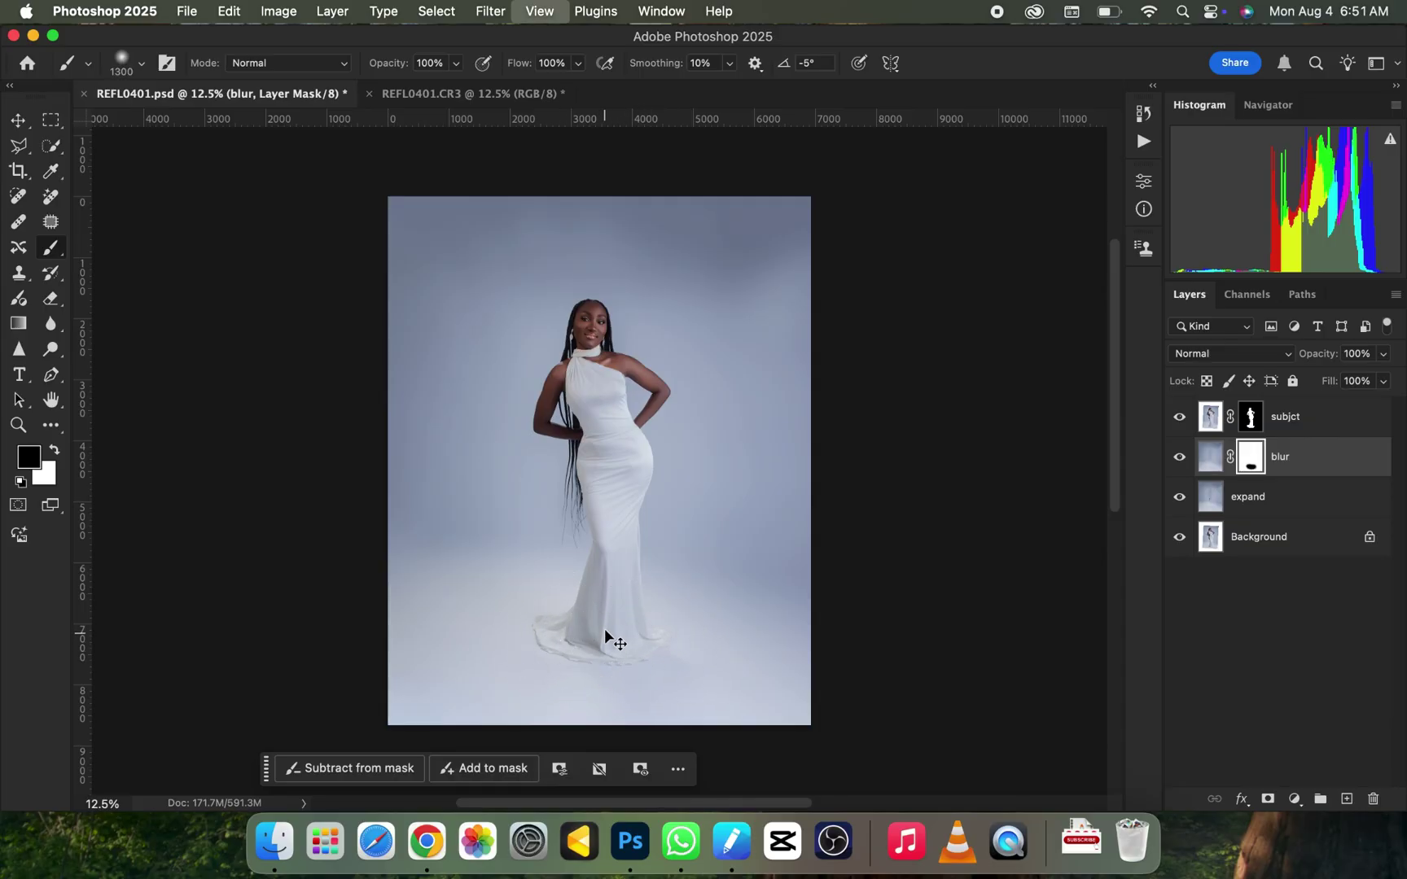
pyautogui.press('super+minus')
pyautogui.press('super+minus')
pyautogui.press('super+equal')
pyautogui.press('super+minus')
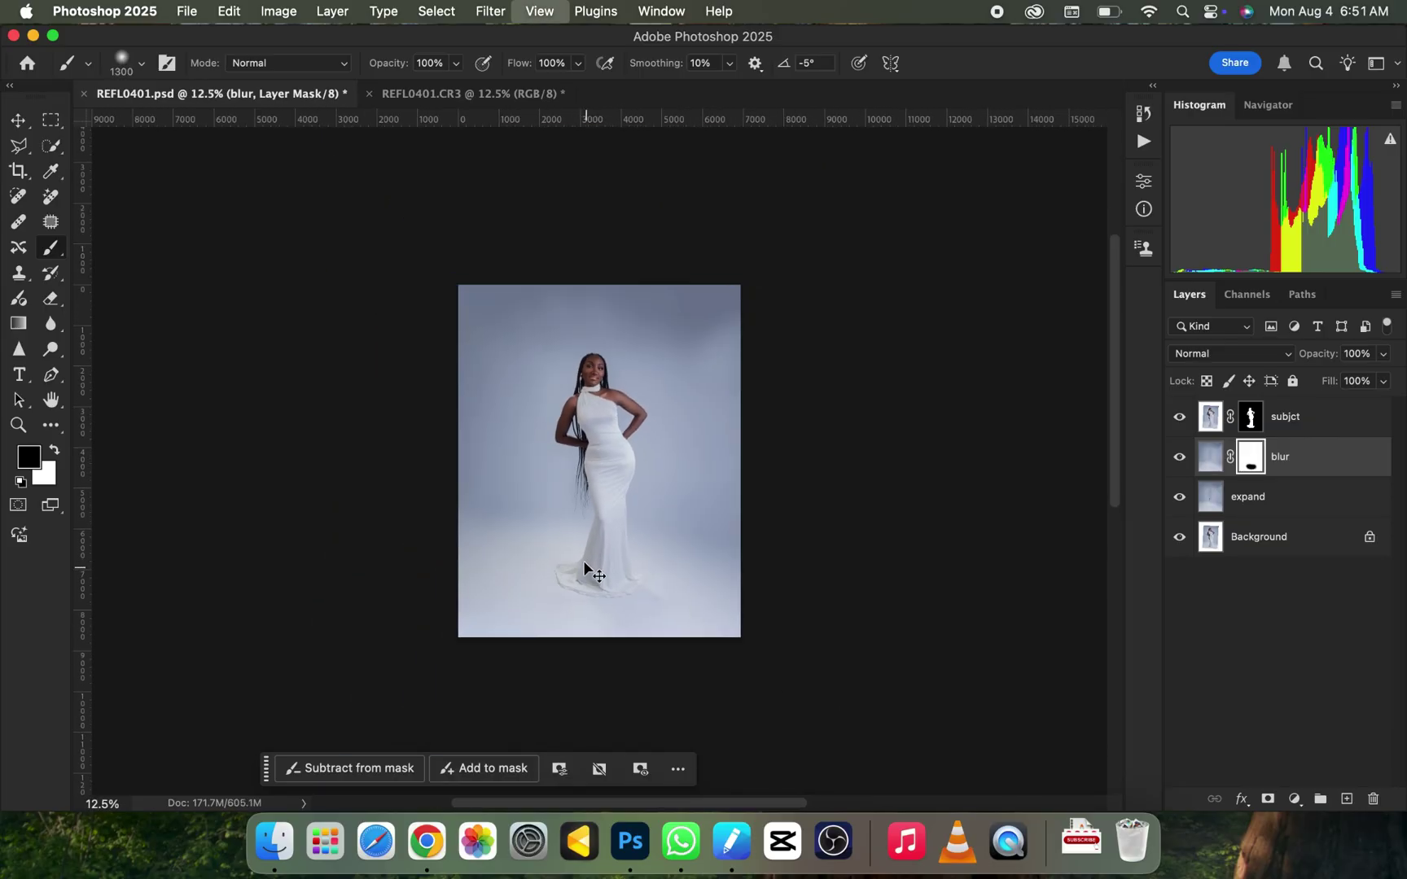
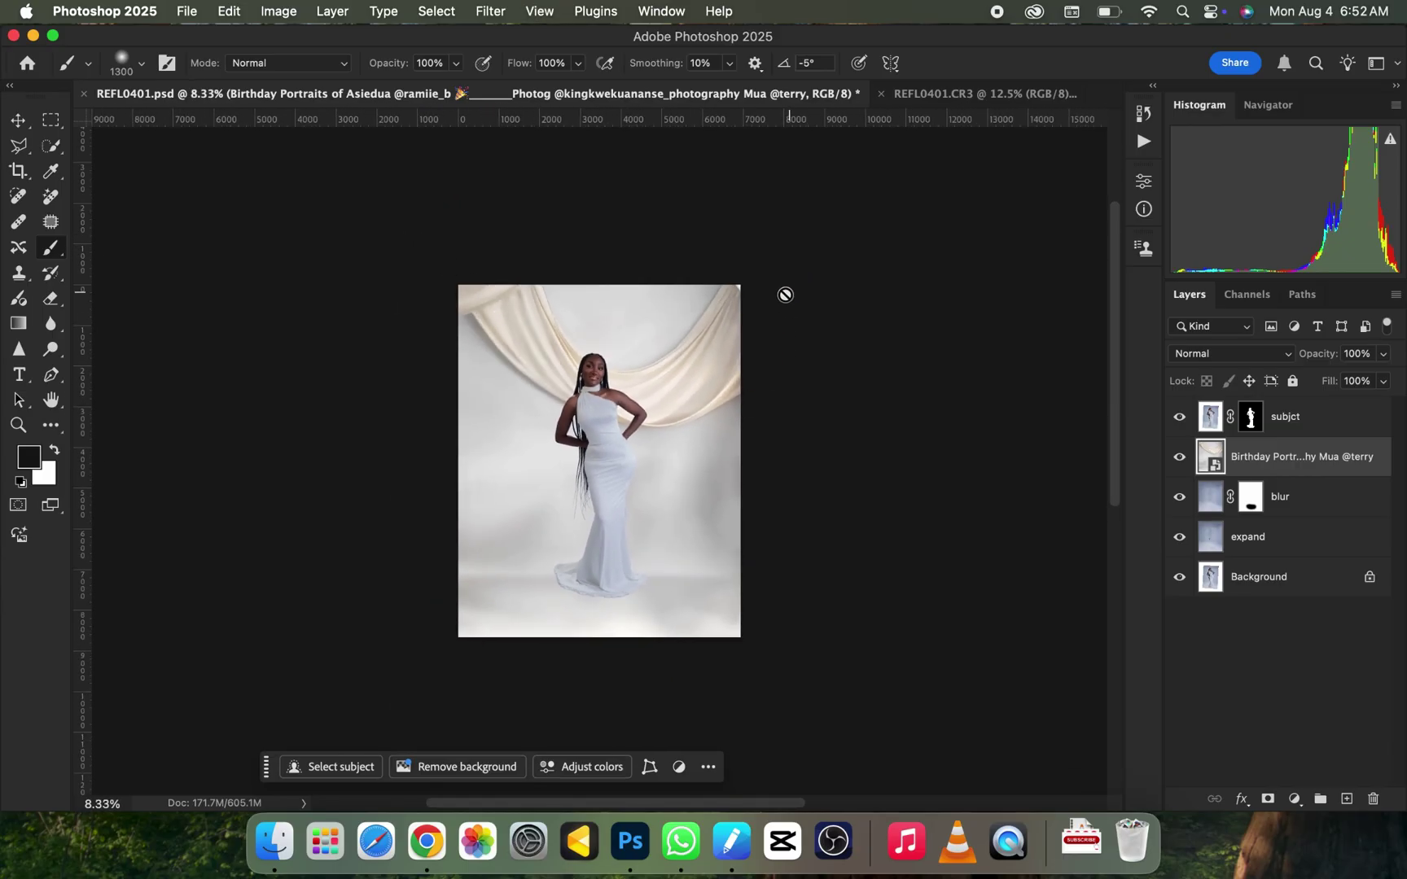
# Add a mask to the placed draped-fabric layer and paint out its lower backdrop with a 3500 px soft black brush, keeping the drape
pyautogui.click(1267, 799)
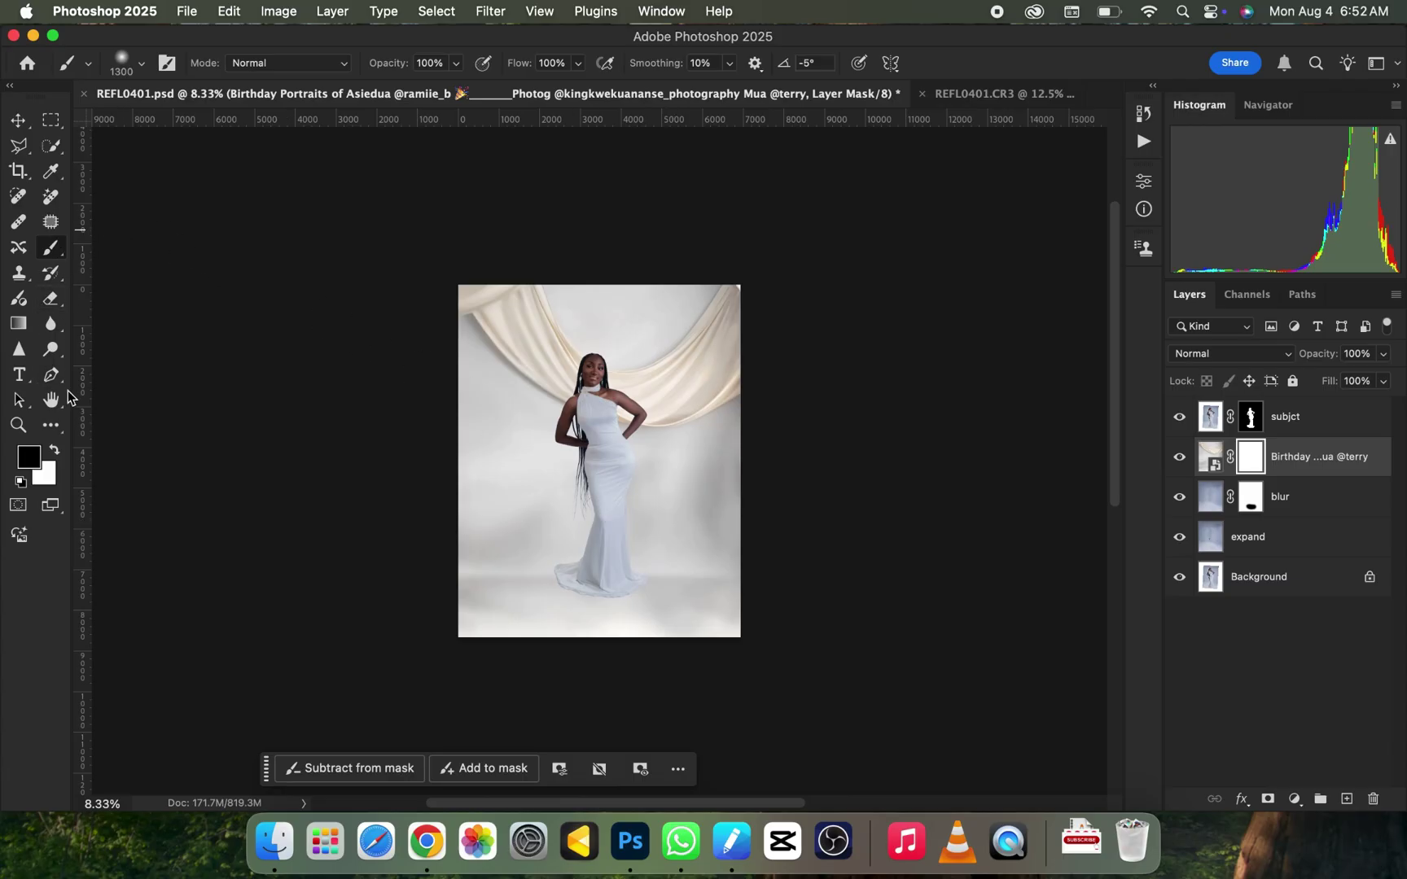
pyautogui.press(']')
pyautogui.press(']')
pyautogui.press(']')
pyautogui.press(']')
pyautogui.press(']')
pyautogui.press(']')
pyautogui.press(']')
pyautogui.press(']')
pyautogui.press(']')
pyautogui.press(']')
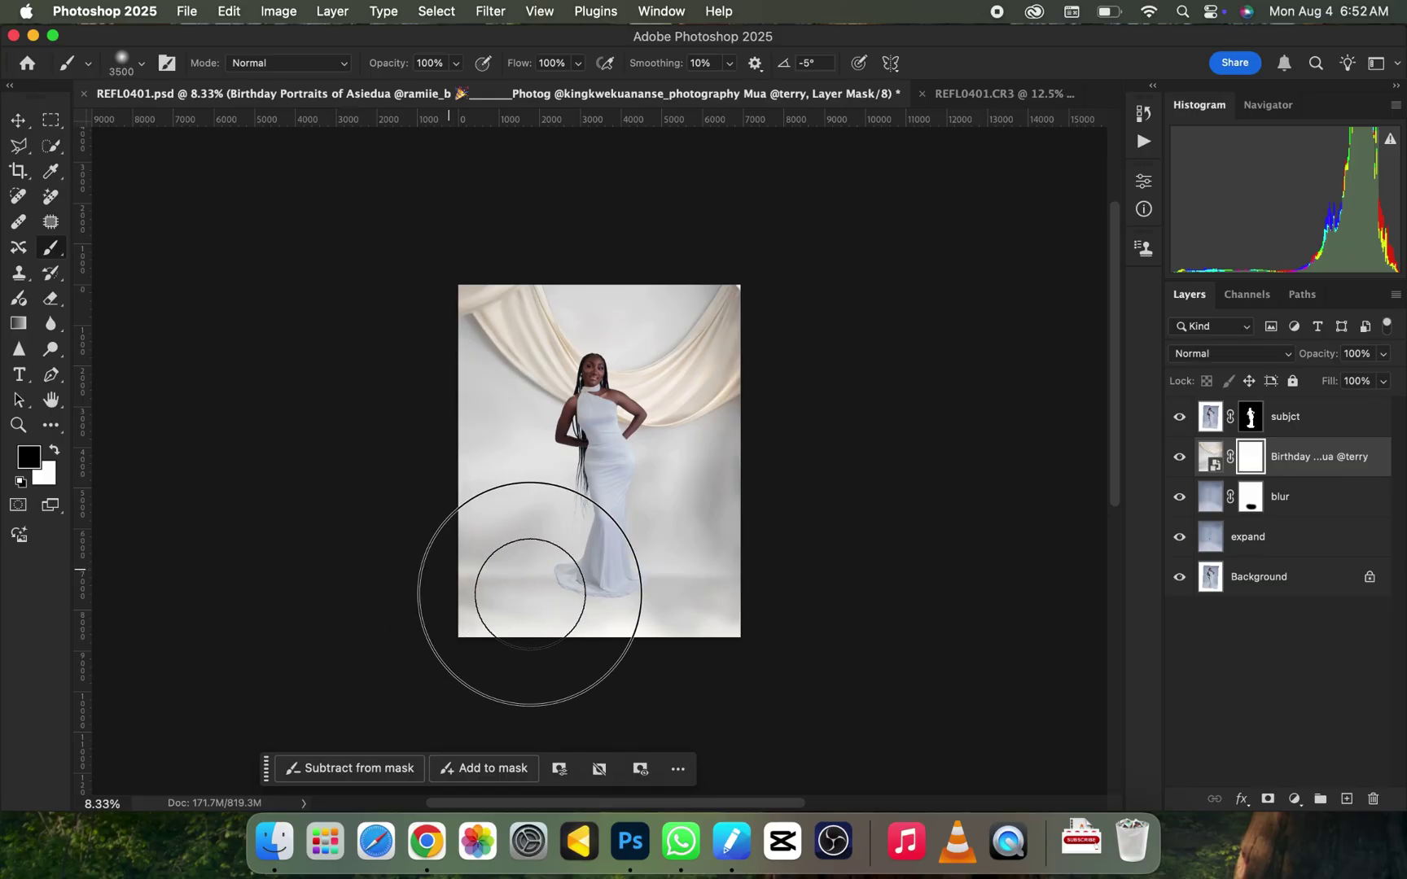
pyautogui.moveTo(528, 587)
pyautogui.mouseDown()
pyautogui.moveTo(773, 580)
pyautogui.moveTo(565, 549)
pyautogui.moveTo(454, 465)
pyautogui.moveTo(452, 441)
pyautogui.moveTo(660, 528)
pyautogui.moveTo(806, 525)
pyautogui.moveTo(748, 460)
pyautogui.moveTo(654, 470)
pyautogui.moveTo(699, 475)
pyautogui.moveTo(753, 452)
pyautogui.moveTo(674, 473)
pyautogui.moveTo(567, 468)
pyautogui.moveTo(507, 425)
pyautogui.mouseUp()
# Mask out the remaining backdrop below the drape on the draped-fabric layer with a soft black brush reduced from 2300 to 1600 px
pyautogui.press('[')
pyautogui.press('[')
pyautogui.press('[')
pyautogui.press('[')
pyautogui.press('[')
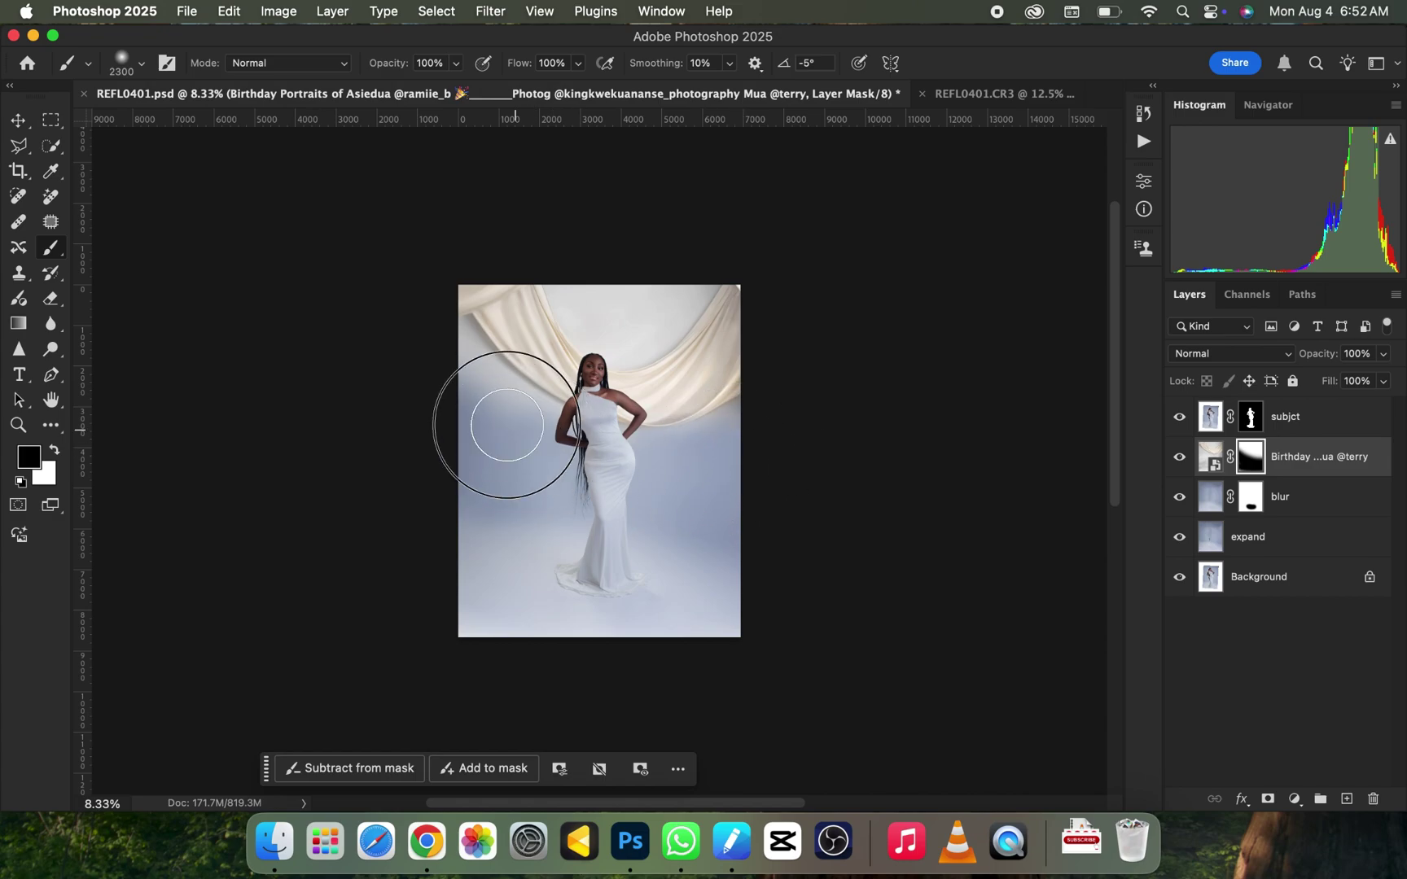
pyautogui.press('[')
pyautogui.press('[')
pyautogui.press('[')
pyautogui.press('[')
pyautogui.press('[')
pyautogui.press('[')
pyautogui.press('[')
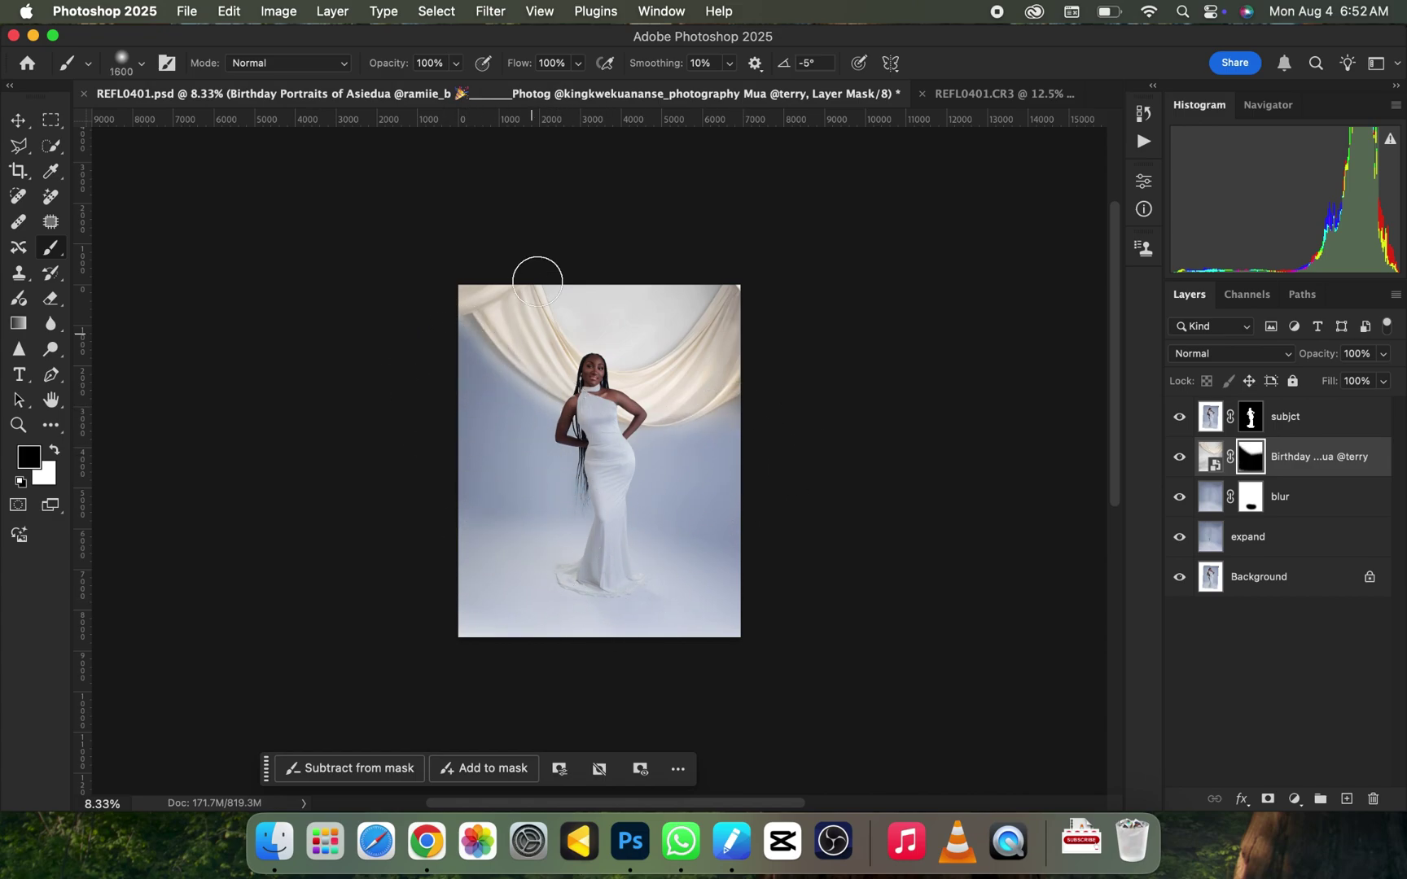
# Paint out the grey backdrop inside the drape's curve on the layer mask with soft black brushes of 1100 to 1600 px
pyautogui.moveTo(574, 276)
pyautogui.mouseDown()
pyautogui.moveTo(605, 332)
pyautogui.moveTo(693, 274)
pyautogui.moveTo(623, 336)
pyautogui.mouseUp()
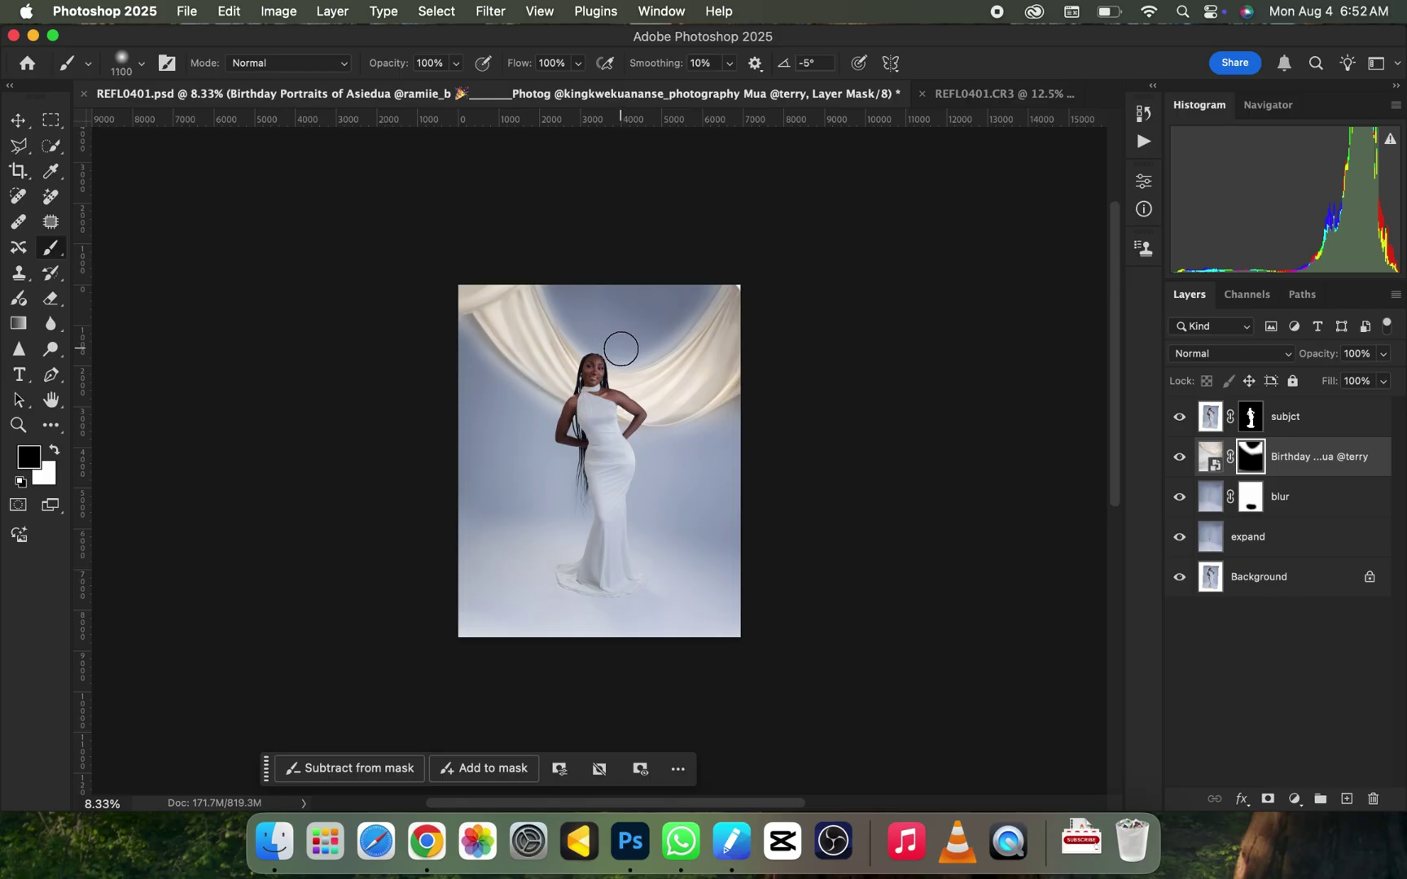
pyautogui.press('[')
pyautogui.moveTo(713, 261)
pyautogui.mouseDown()
pyautogui.moveTo(641, 347)
pyautogui.moveTo(701, 284)
pyautogui.moveTo(669, 313)
pyautogui.moveTo(595, 335)
pyautogui.moveTo(560, 293)
pyautogui.mouseUp()
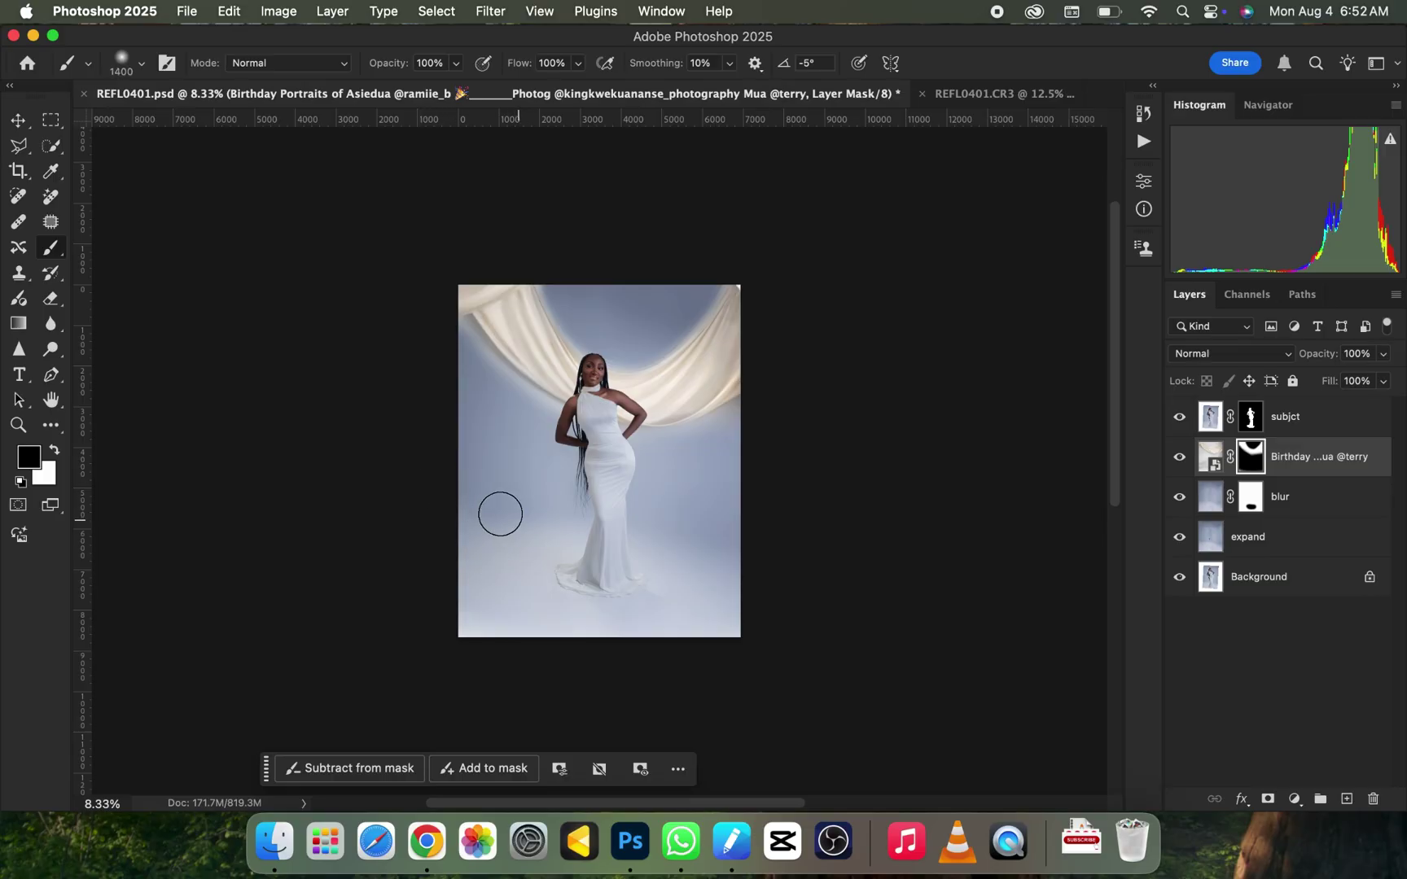
pyautogui.moveTo(792, 476)
pyautogui.mouseDown()
pyautogui.moveTo(785, 443)
pyautogui.moveTo(710, 446)
pyautogui.moveTo(750, 429)
pyautogui.moveTo(597, 472)
pyautogui.mouseUp()
pyautogui.press('super+minus')
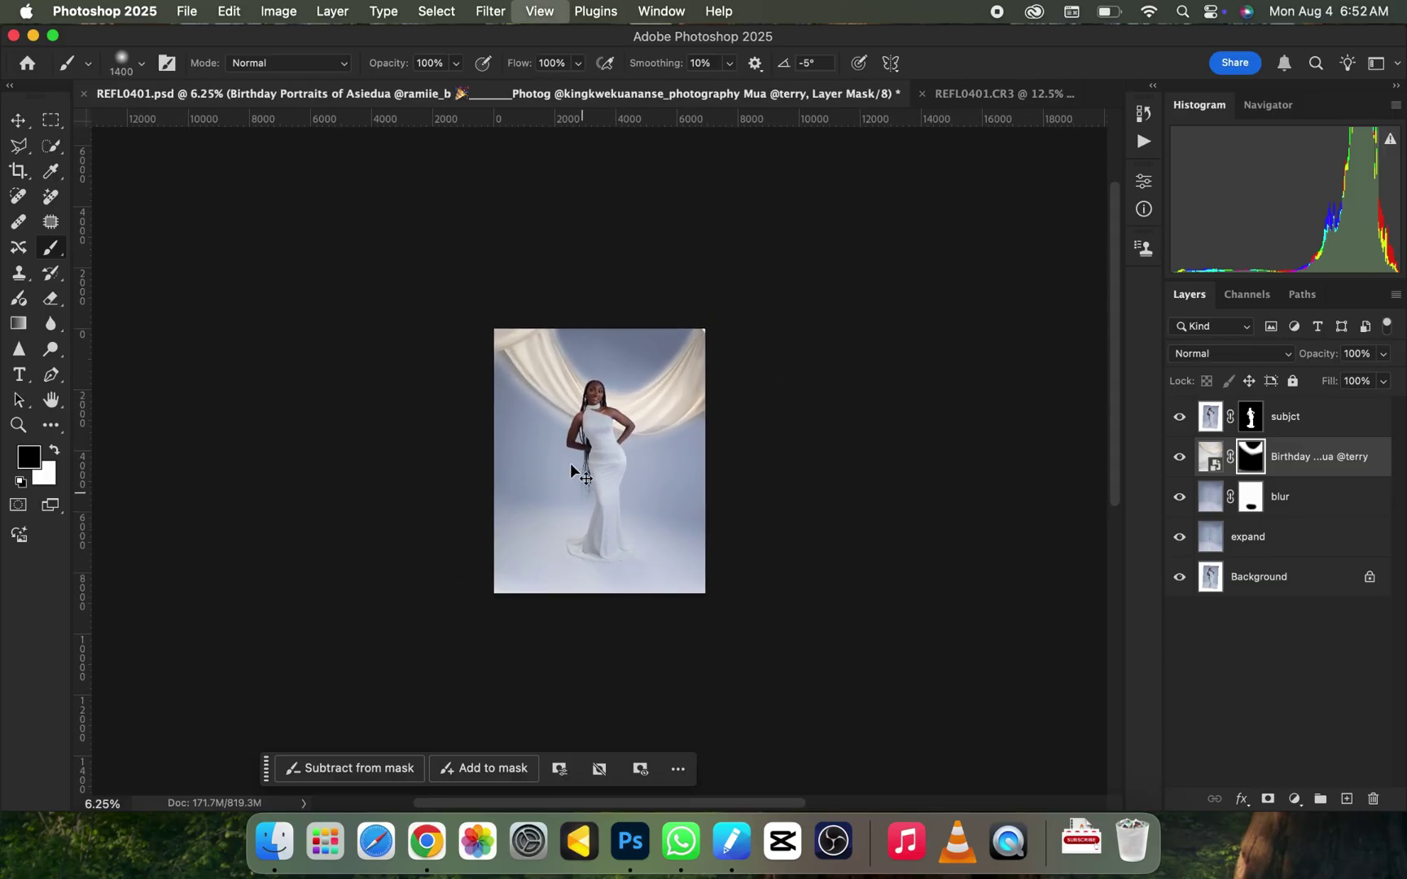
pyautogui.press('super+plus')
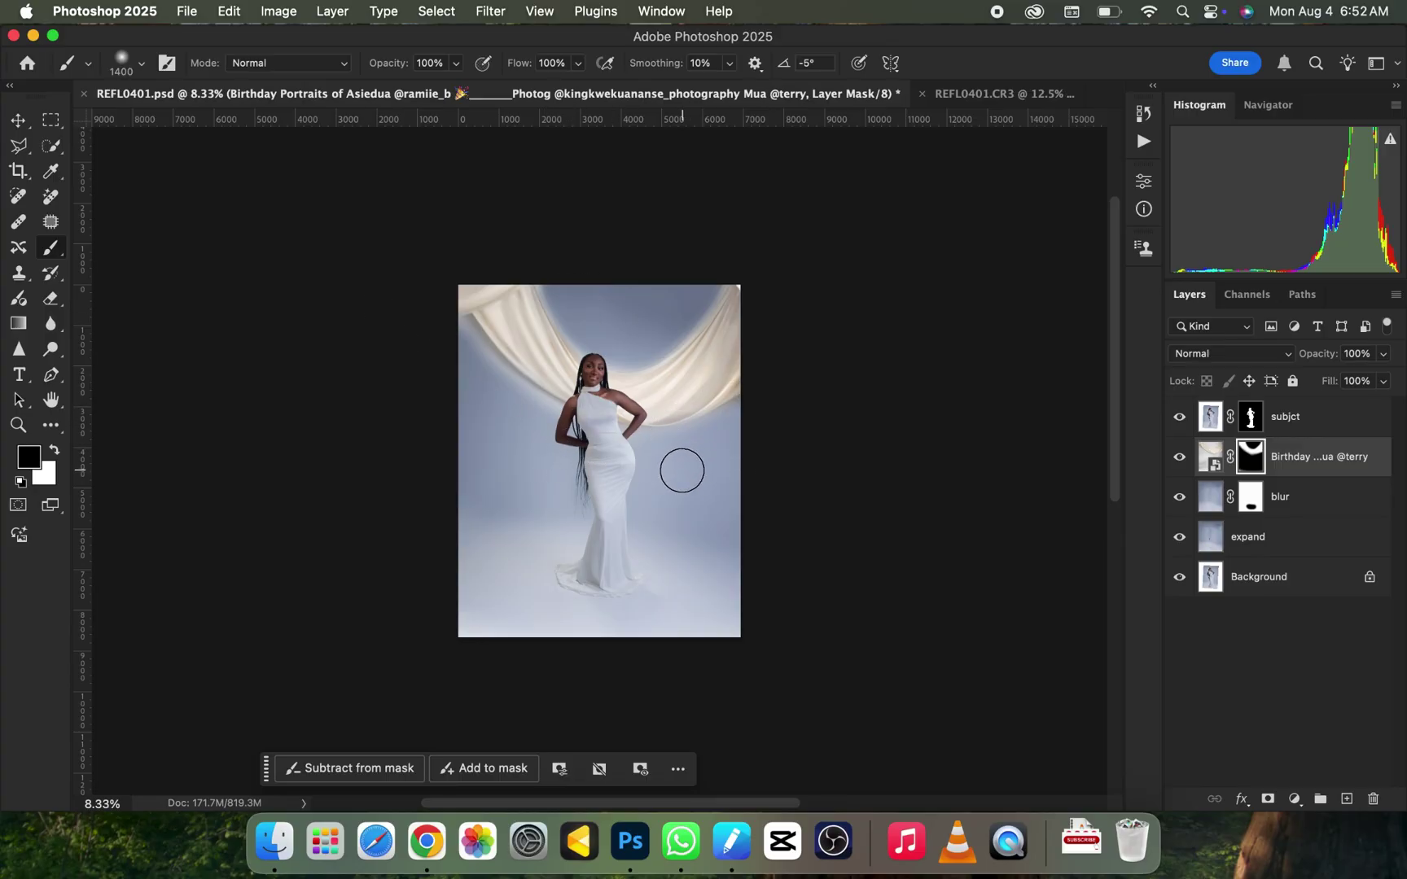
# Try a Hue/Saturation change on the draped-fabric layer with hue +180 and raised saturation, and undo it
pyautogui.click(1210, 460)
pyautogui.press('super+u')
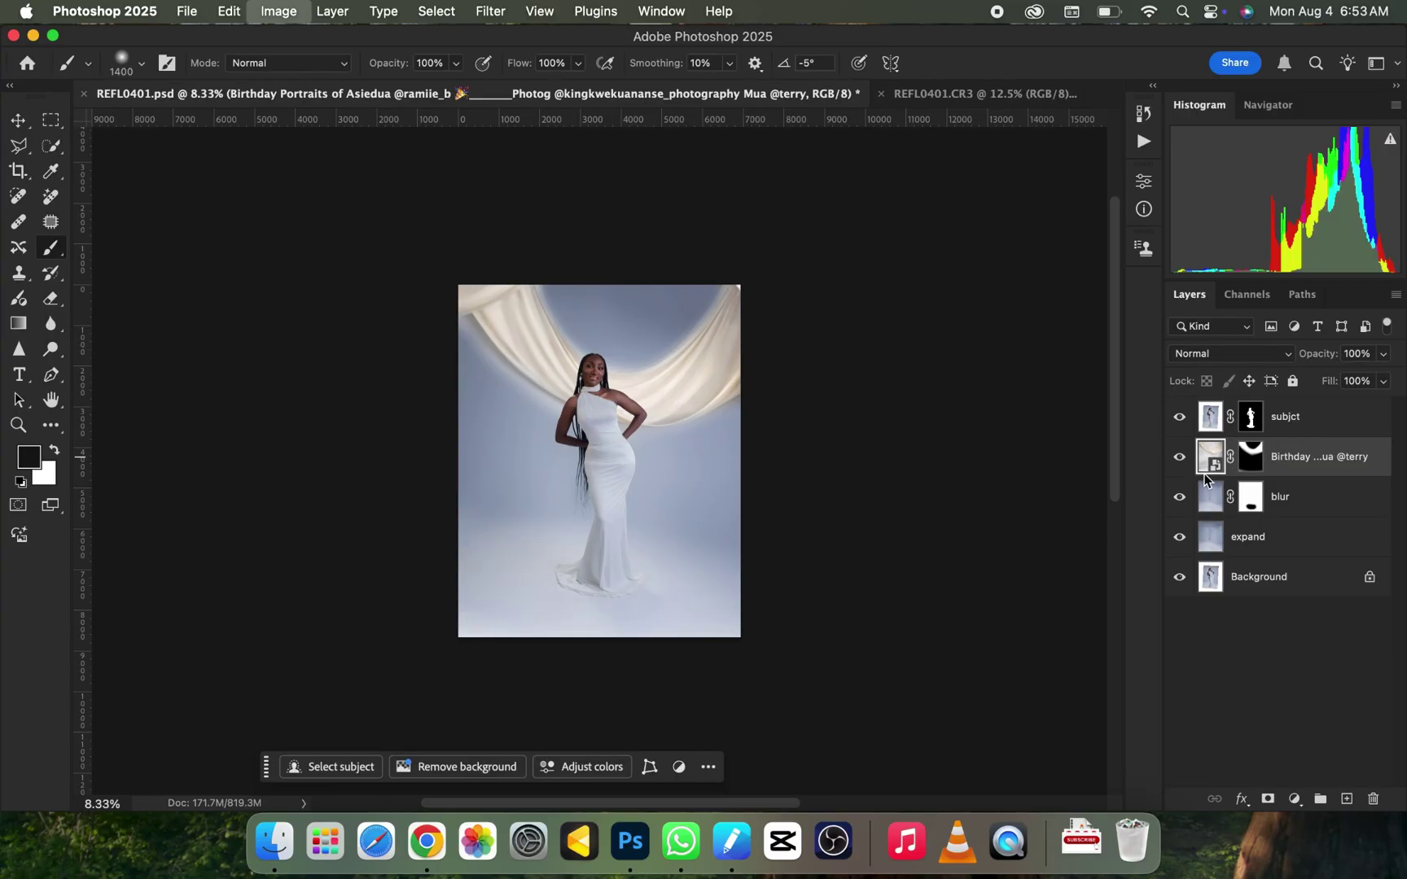
pyautogui.moveTo(895, 328); pyautogui.dragTo(996, 337)
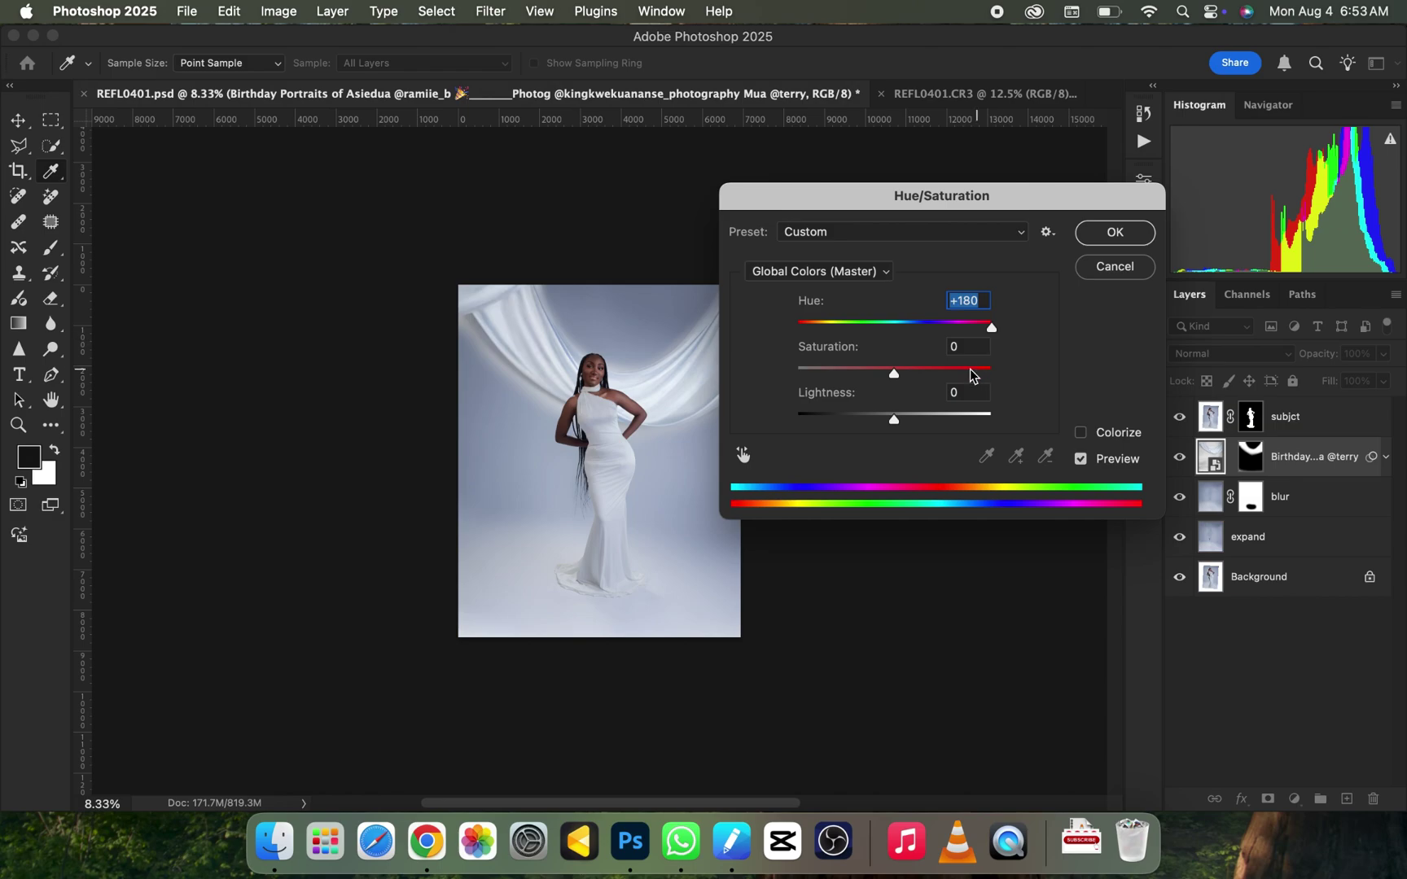
pyautogui.moveTo(895, 373); pyautogui.dragTo(1106, 230)
pyautogui.press('Return')
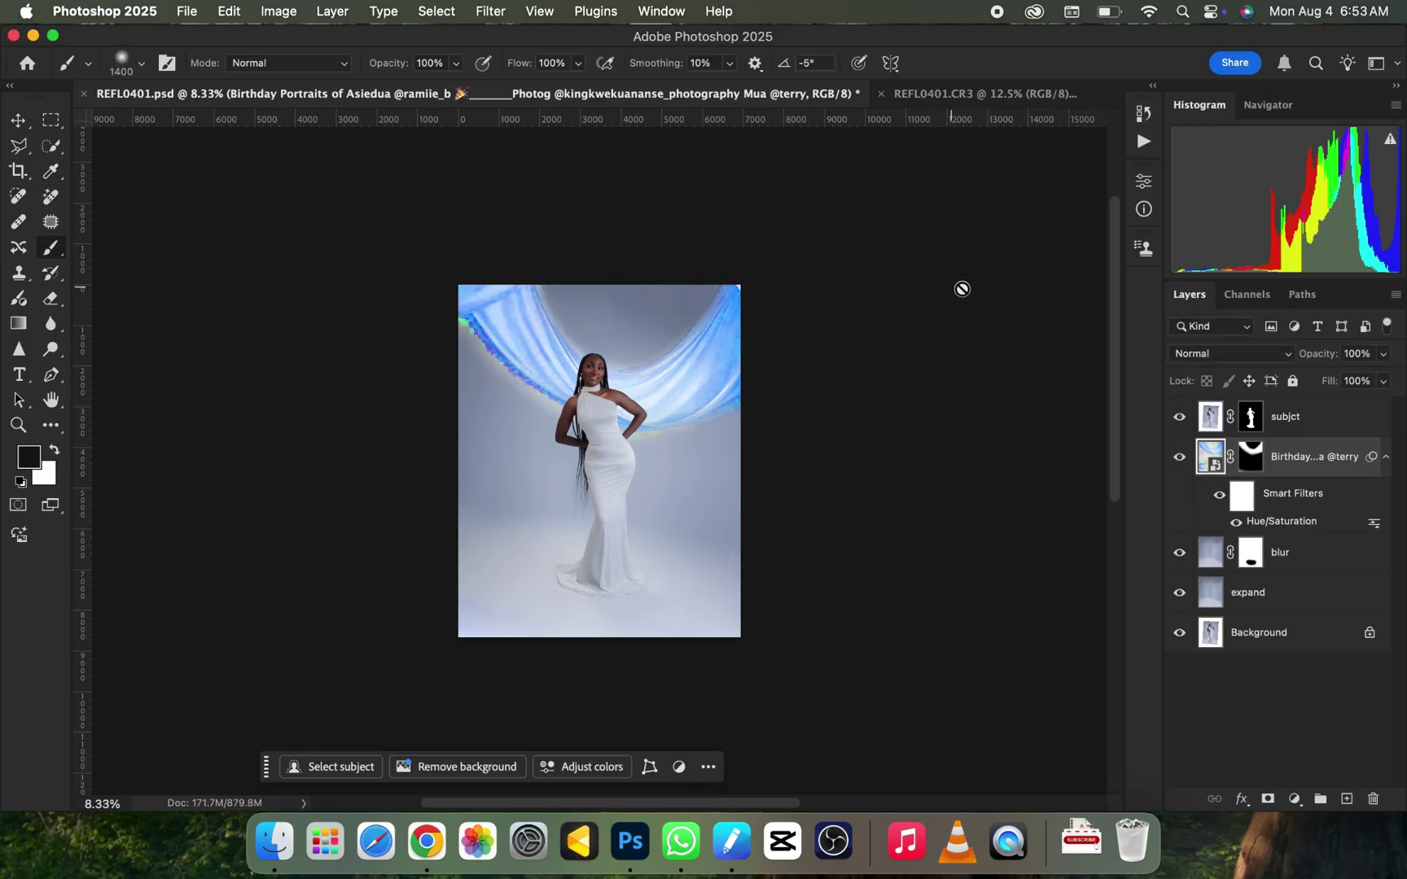
pyautogui.press('super+z')
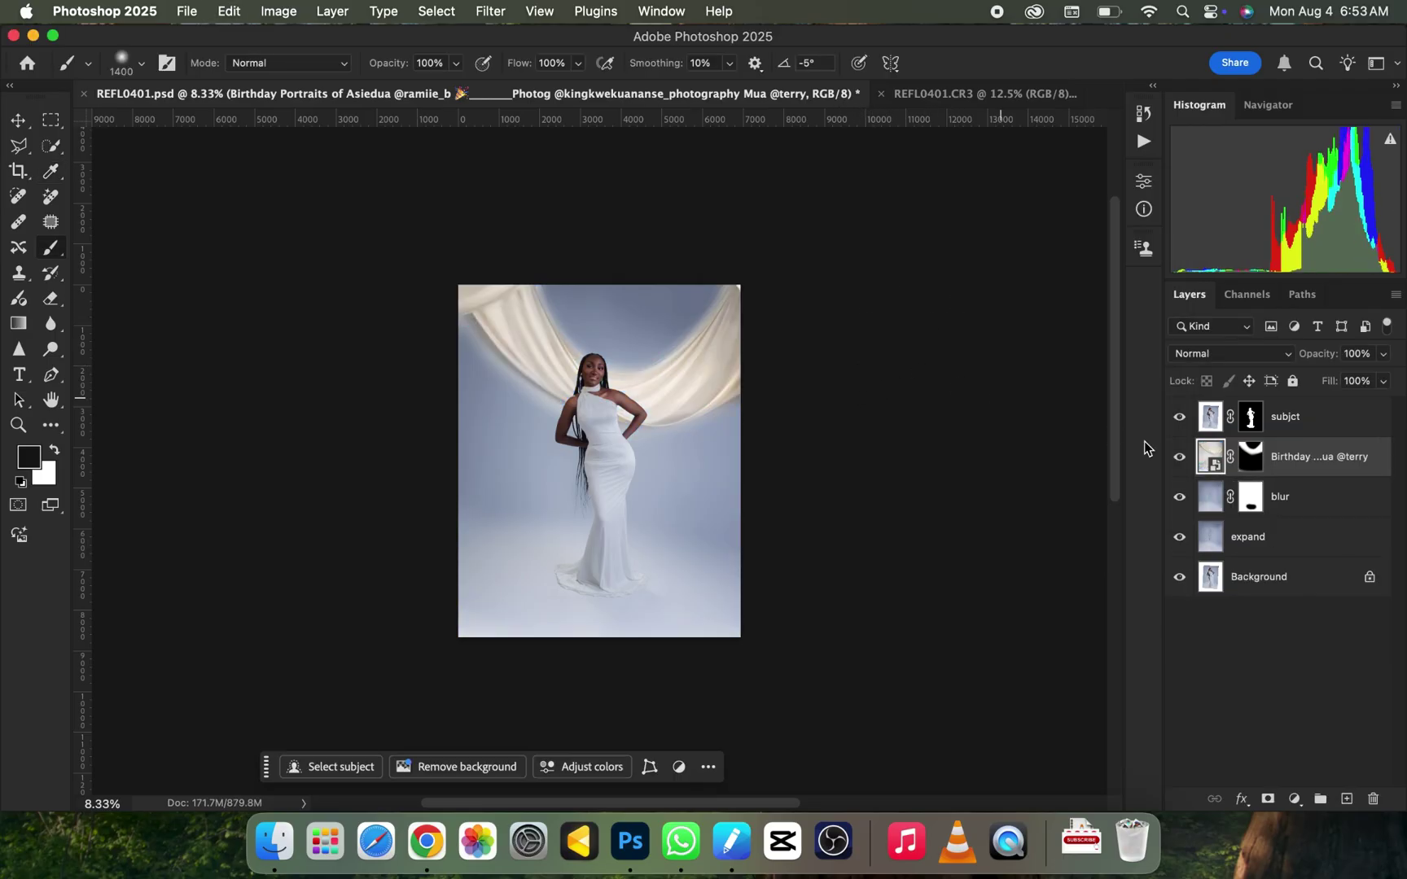
# Apply Hue/Saturation to the draped-fabric layer with hue +175 and slightly reduced saturation
pyautogui.press('super+u')
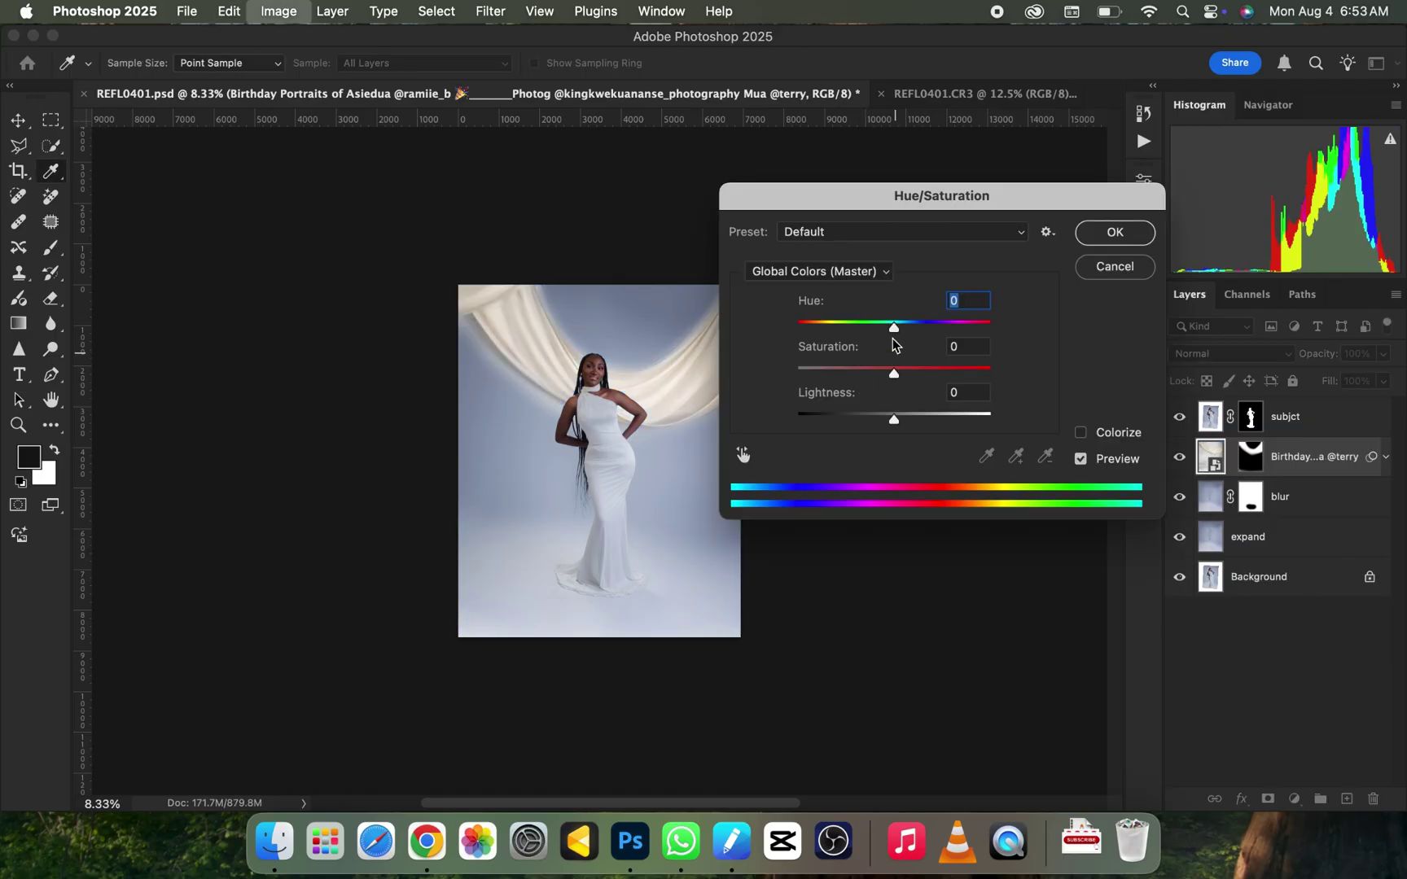
pyautogui.moveTo(895, 325); pyautogui.dragTo(991, 331)
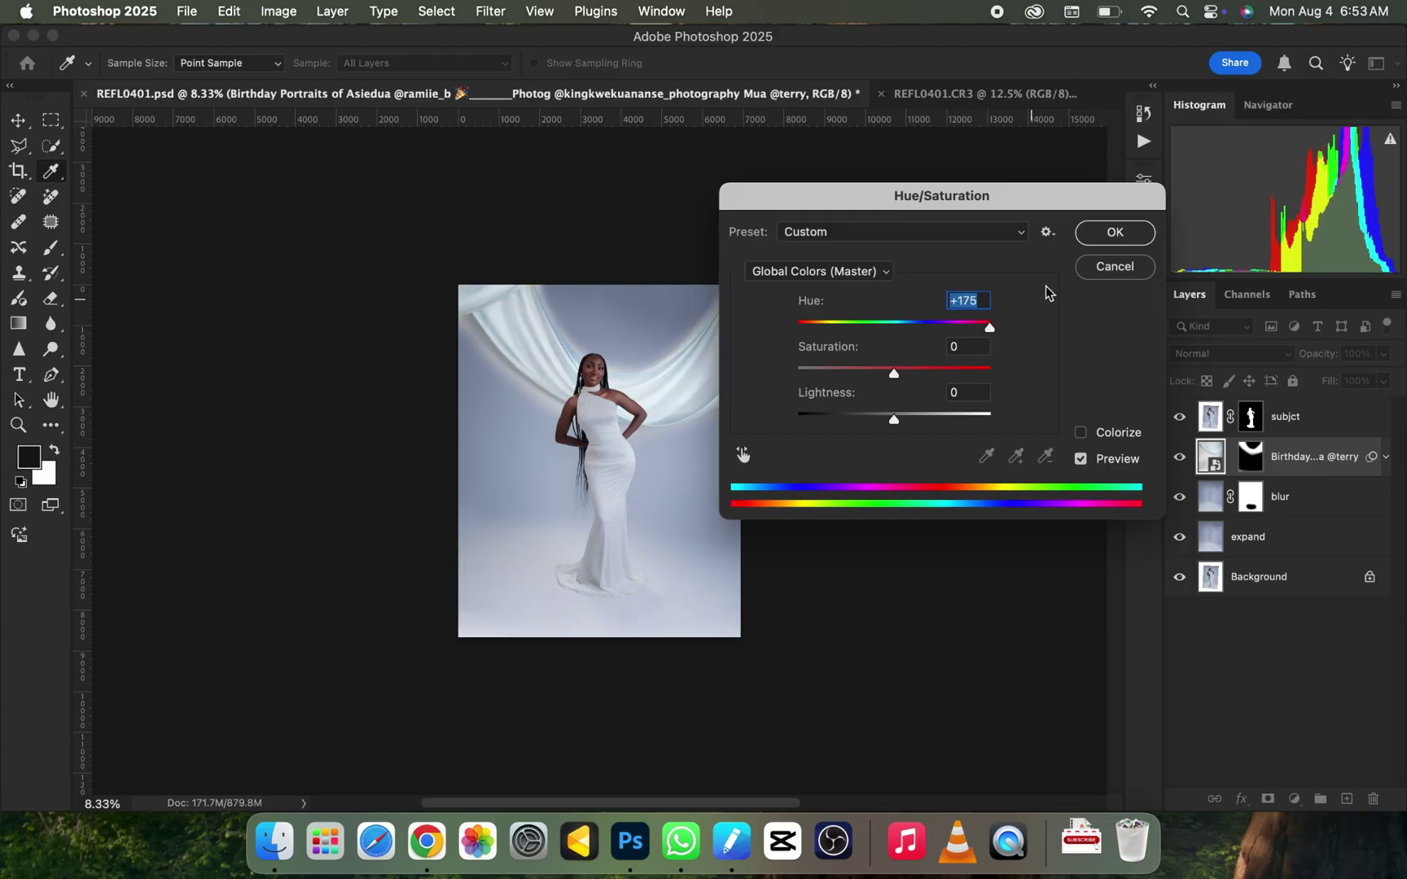
pyautogui.moveTo(874, 379); pyautogui.dragTo(866, 375)
pyautogui.click(1088, 238)
pyautogui.press('b')
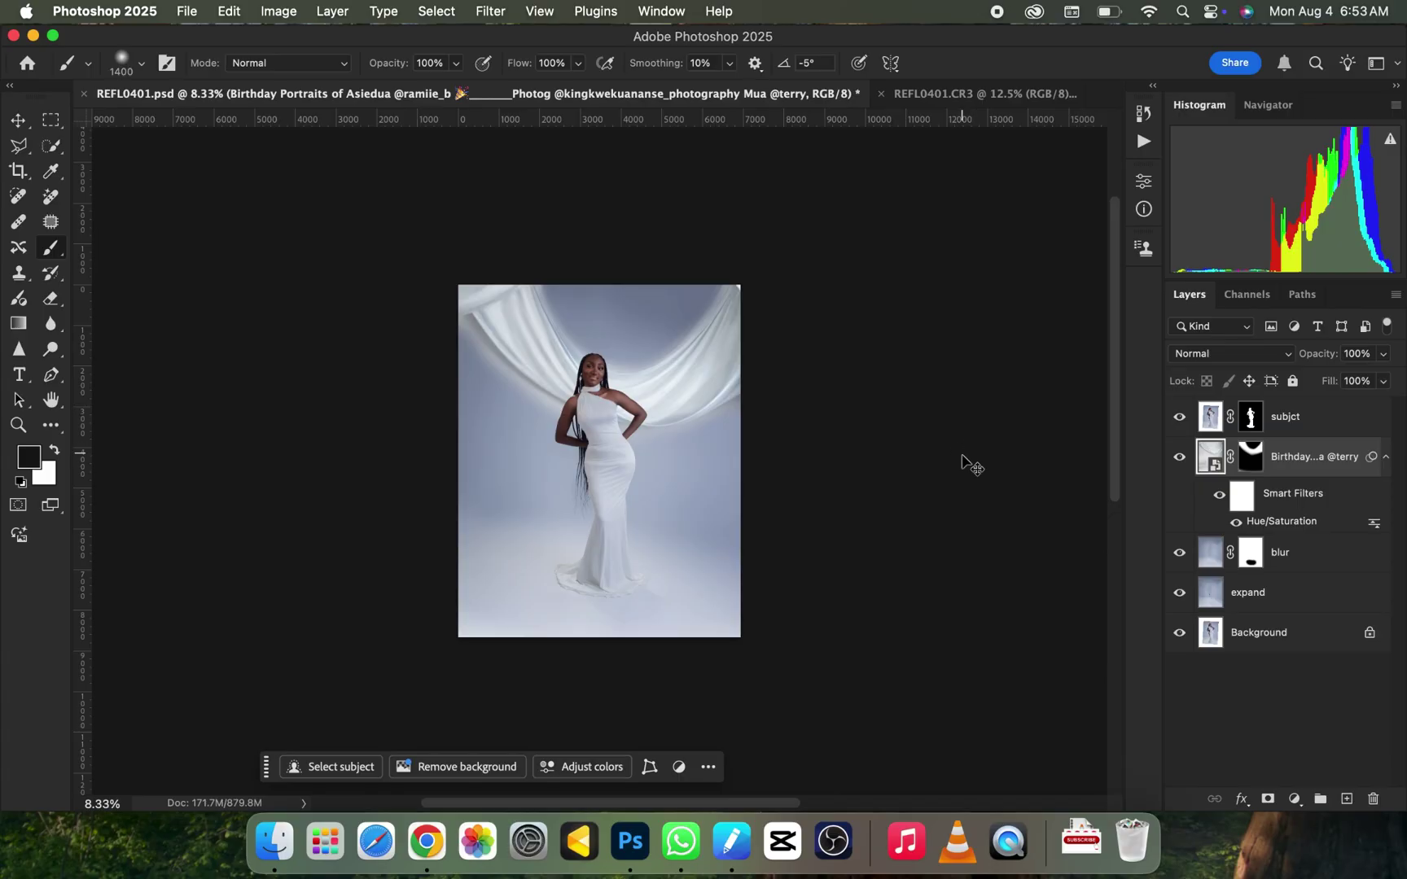
# Examine the recolored drape against the backdrop and the dress at several zoom levels
pyautogui.press('super+minus')
pyautogui.press('super+minus')
pyautogui.press('super+equal')
pyautogui.press('super+equal')
pyautogui.press('super+minus')
pyautogui.press('super+equal')
pyautogui.press('super+minus')
pyautogui.press('super+equal')
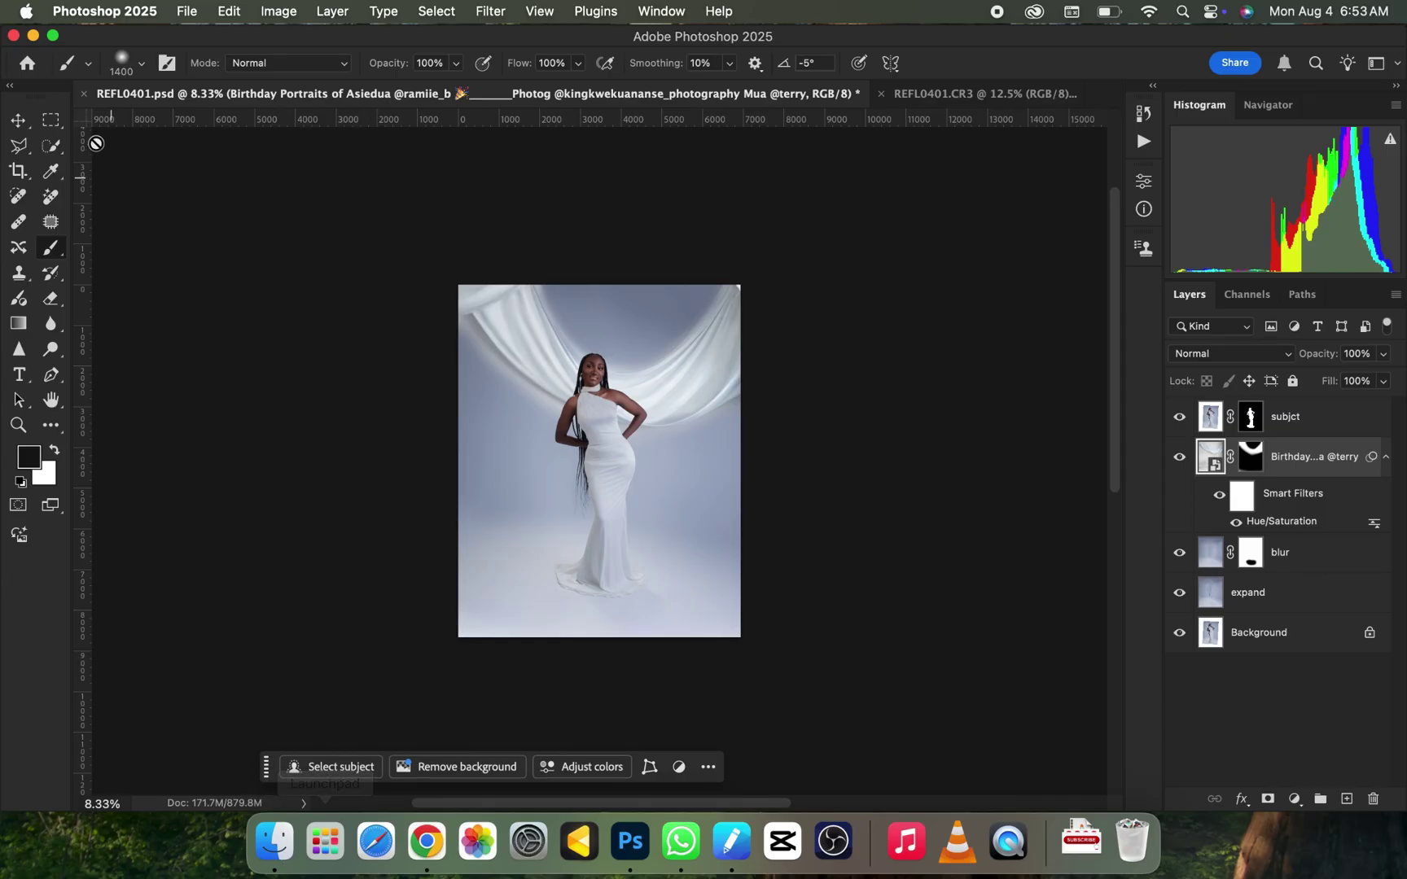
# Place the 1,080×1,350 WebP cloud backdrop image from the Downloads folder as an embedded layer
pyautogui.click(187, 11)
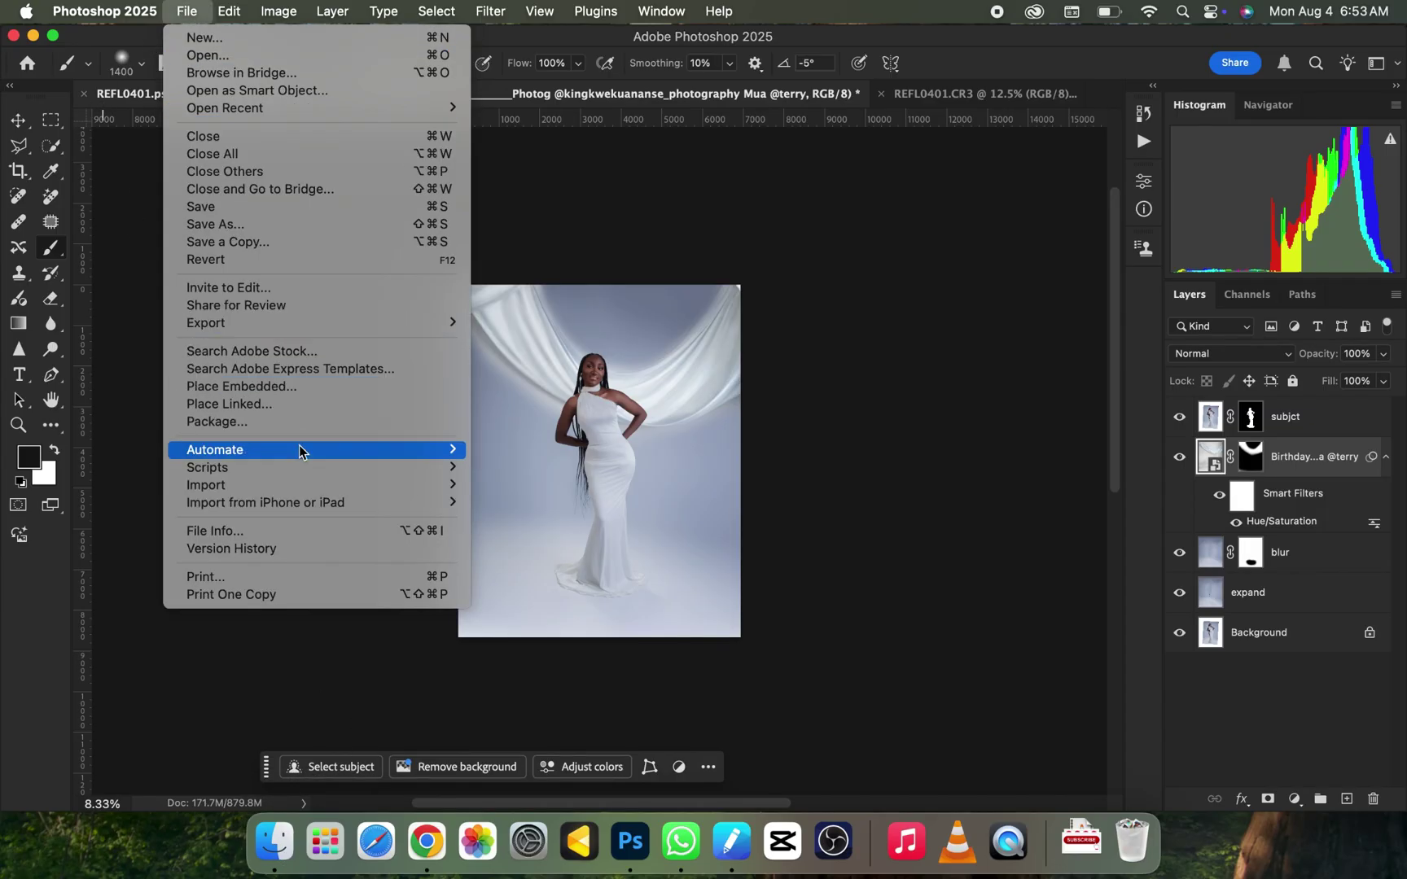
pyautogui.click(274, 385)
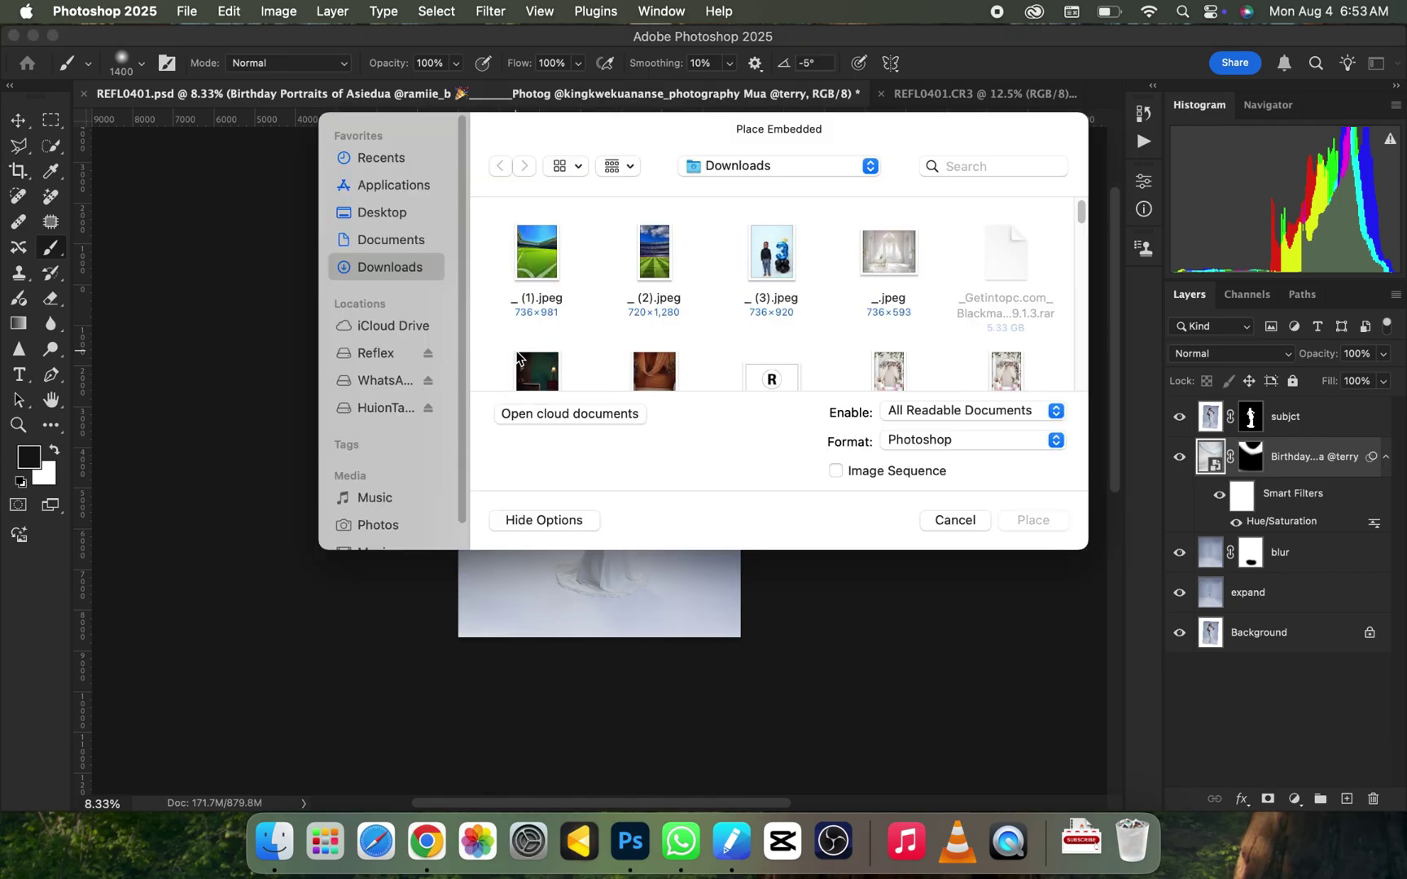
pyautogui.moveTo(1080, 213); pyautogui.dragTo(1085, 237)
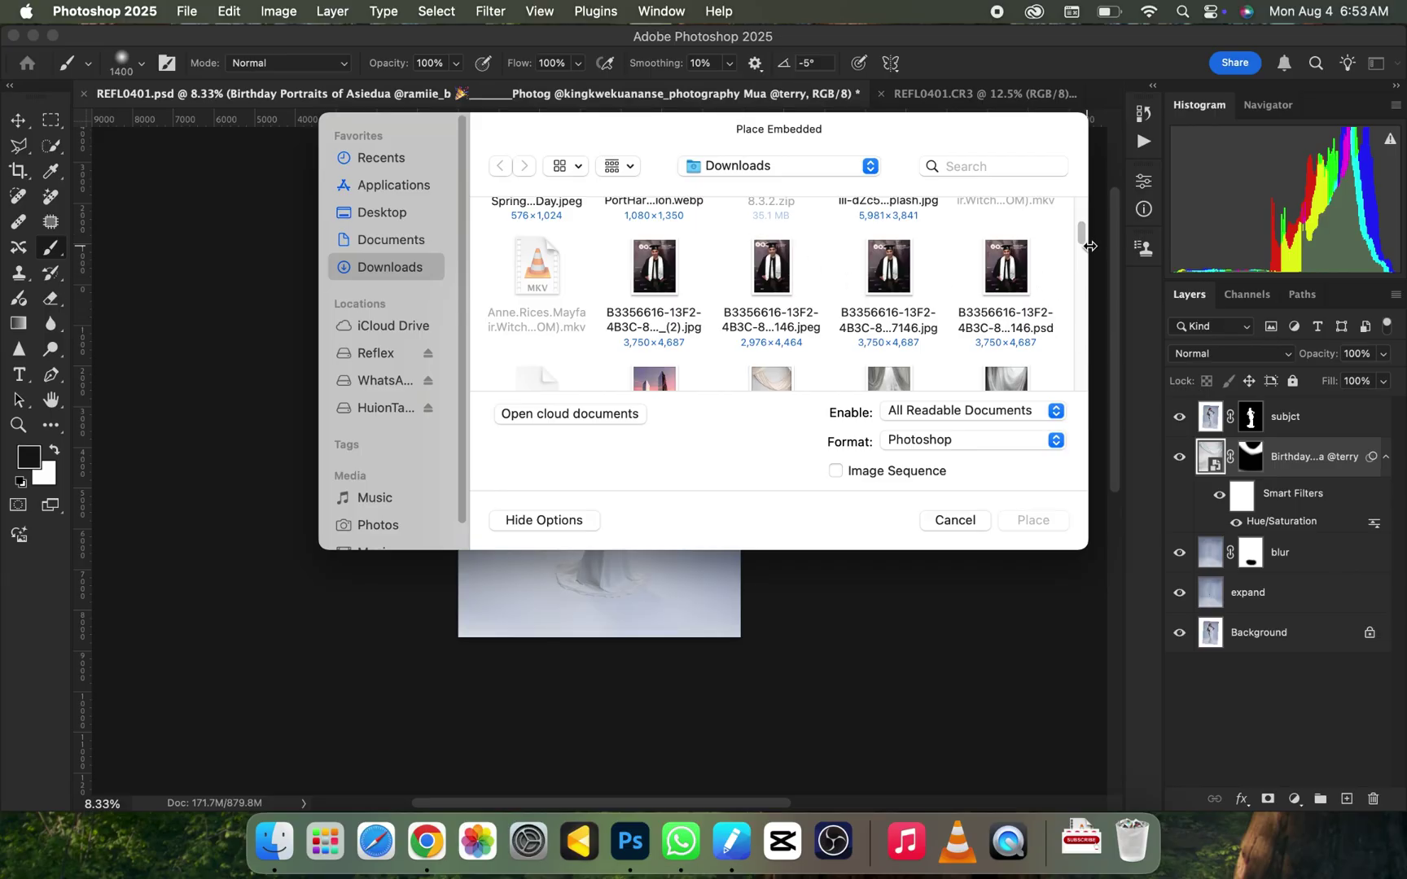
pyautogui.scroll(2, 1084, 230)
pyautogui.click(656, 273)
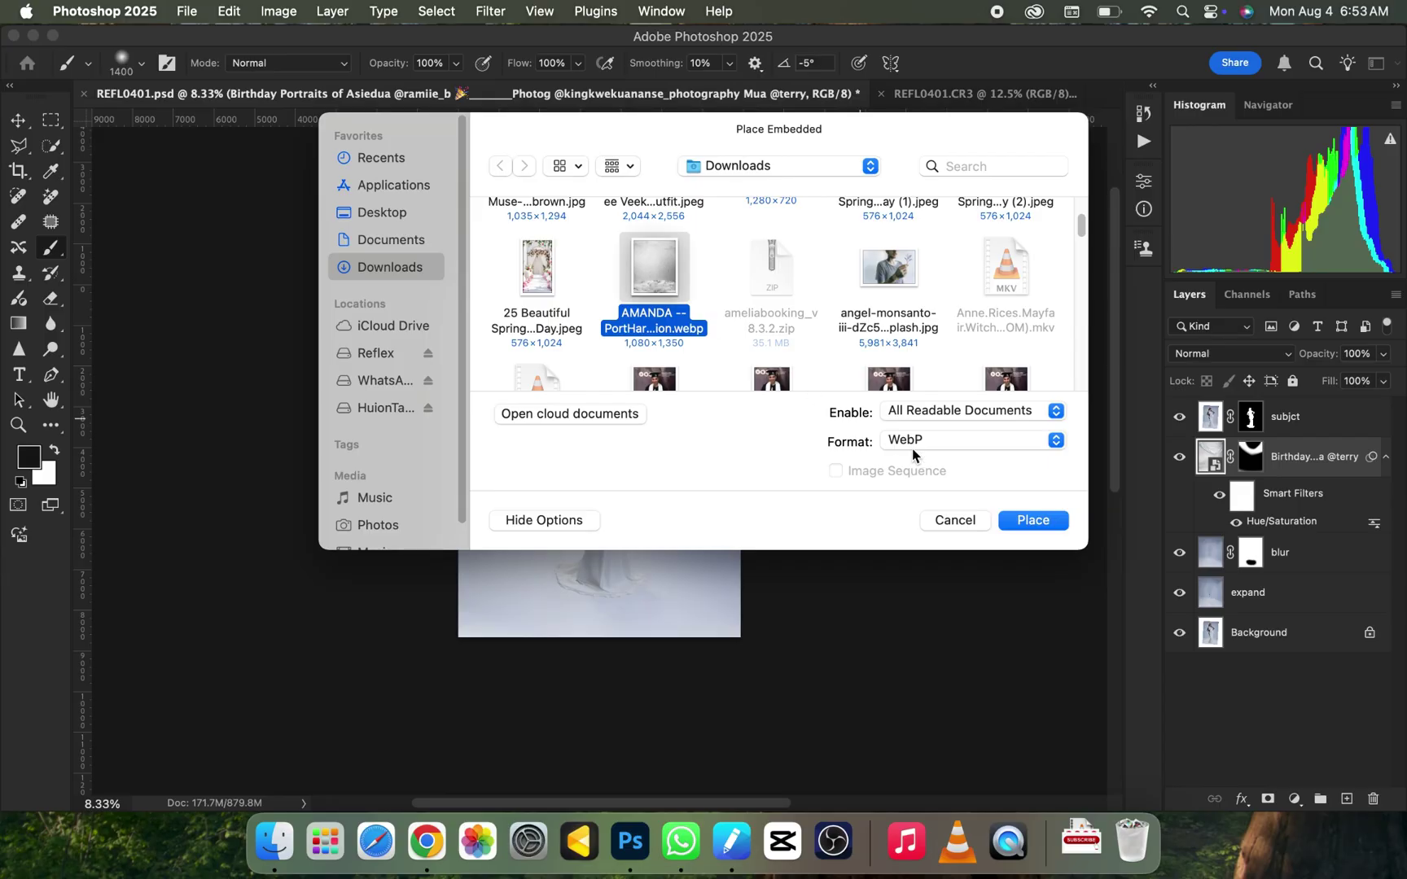
pyautogui.click(1028, 520)
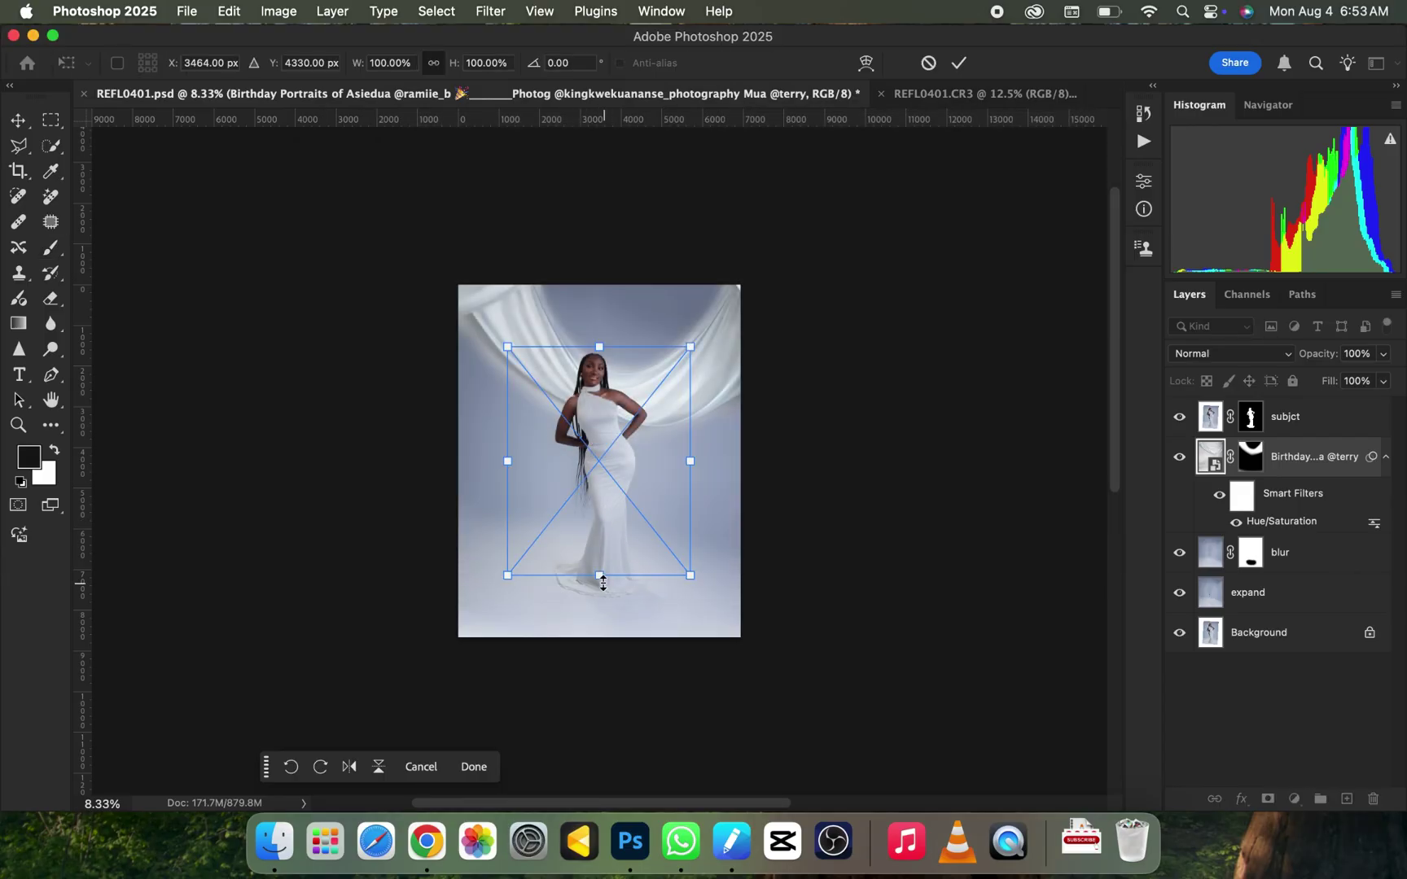
# Scale the placed cloud image to about 160% and position it to cover the whole canvas
pyautogui.moveTo(595, 580); pyautogui.dragTo(614, 679)
pyautogui.moveTo(600, 347); pyautogui.dragTo(600, 313)
pyautogui.moveTo(614, 479)
pyautogui.mouseDown()
pyautogui.moveTo(615, 440)
pyautogui.moveTo(610, 451)
pyautogui.mouseUp()
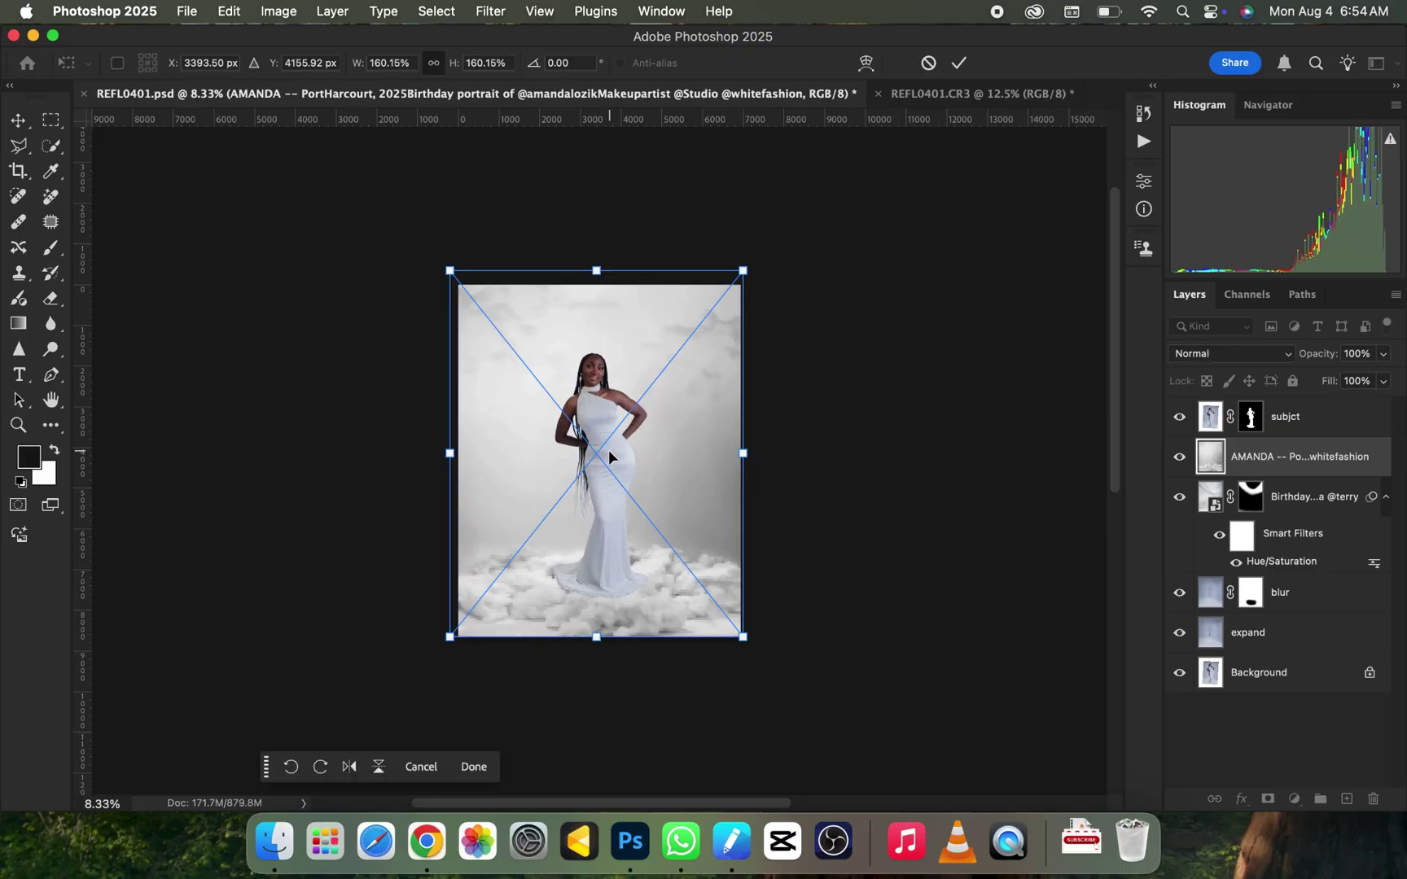
pyautogui.press('Return')
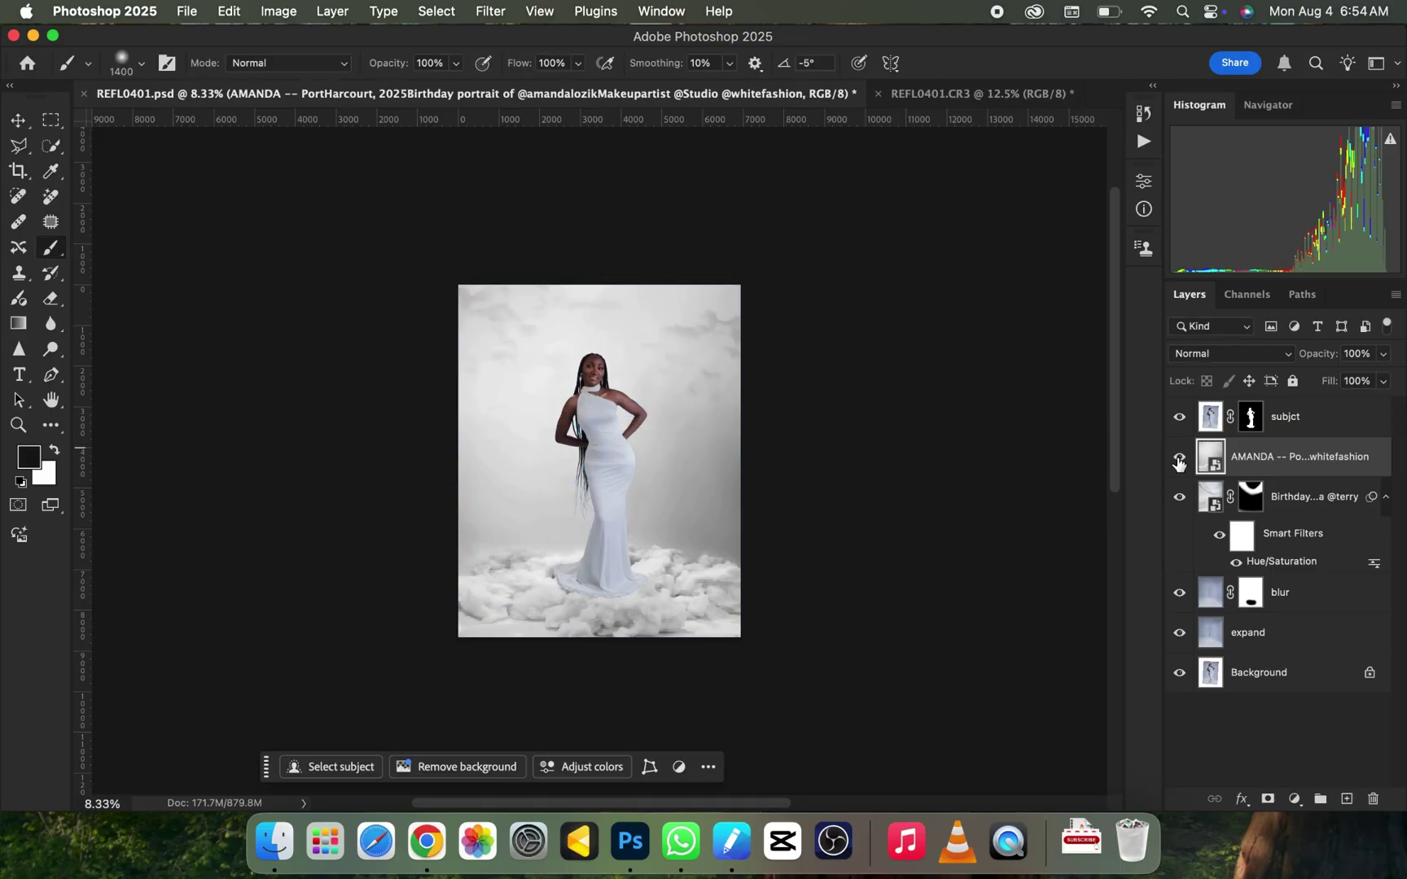
# Move the cloud layer above the subject and mask out its upper area with a very large soft black brush
pyautogui.moveTo(1286, 446); pyautogui.dragTo(1266, 404)
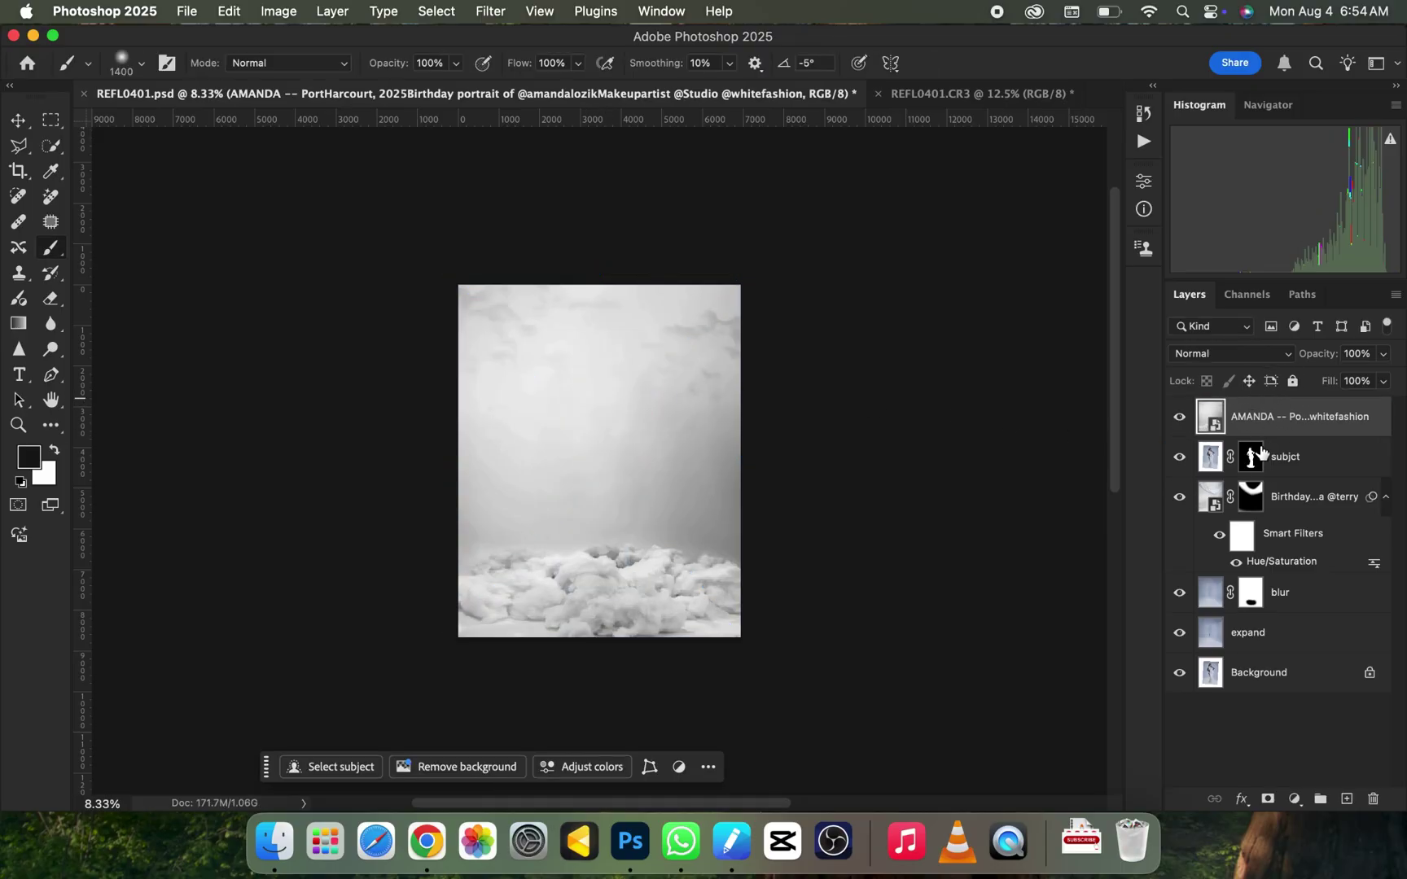
pyautogui.click(1267, 801)
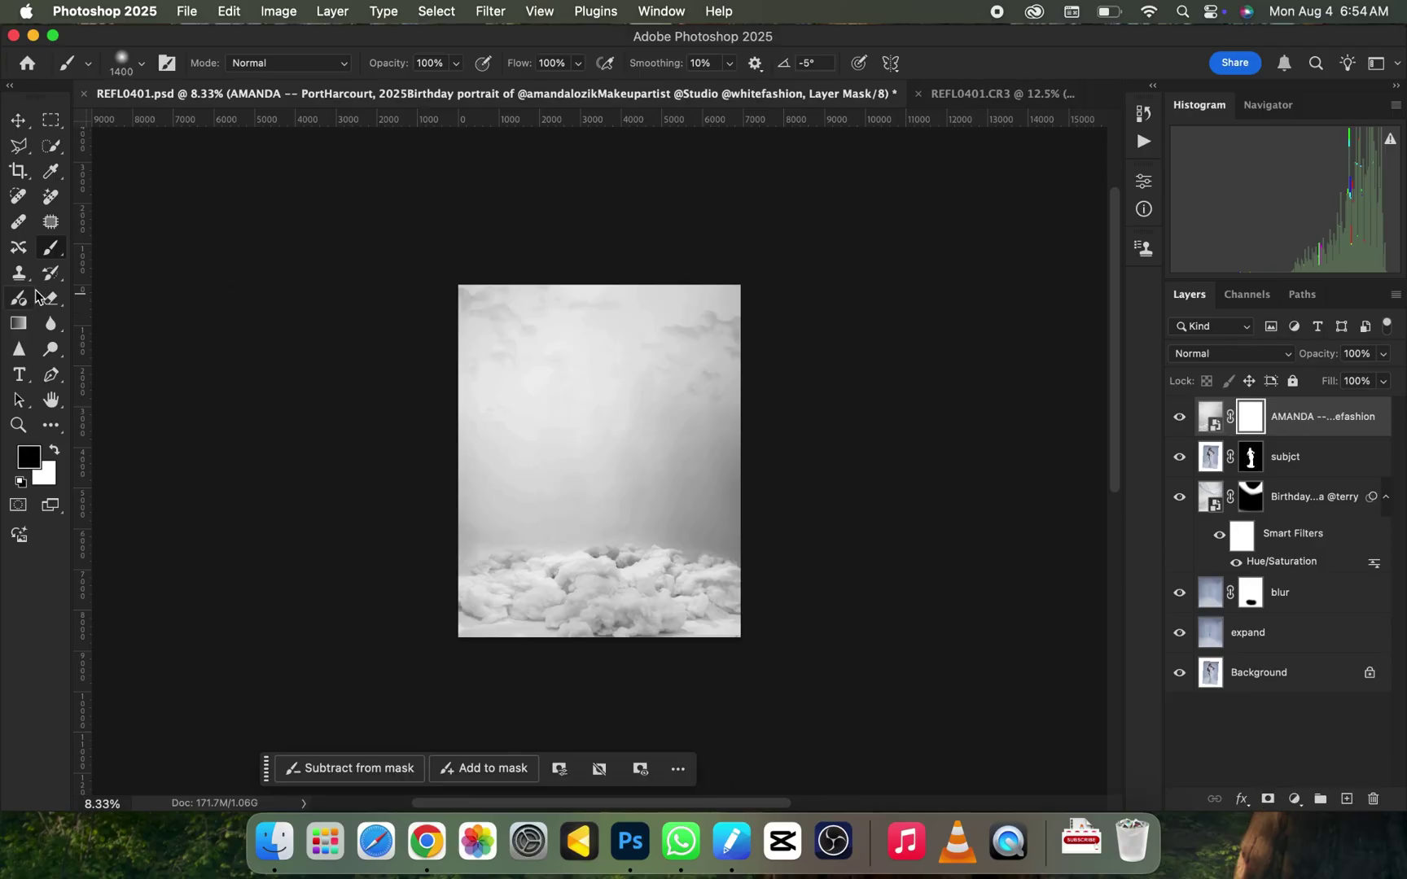
pyautogui.press(']')
pyautogui.press(']')
pyautogui.press(']')
pyautogui.press(']')
pyautogui.press(']')
pyautogui.press(']')
pyautogui.press(']')
pyautogui.press(']')
pyautogui.press(']')
pyautogui.press(']')
pyautogui.press(']')
pyautogui.press(']')
pyautogui.press(']')
pyautogui.press(']')
pyautogui.press(']')
pyautogui.press(']')
pyautogui.moveTo(781, 339)
pyautogui.mouseDown()
pyautogui.moveTo(506, 351)
pyautogui.moveTo(447, 378)
pyautogui.moveTo(758, 428)
pyautogui.mouseUp()
# Clear the haze over the dress and backdrop above the clouds on the mask with a soft black brush reduced from 4000 to 2500 px
pyautogui.press('[')
pyautogui.press('[')
pyautogui.press('[')
pyautogui.press('[')
pyautogui.press('[')
pyautogui.press('[')
pyautogui.press('[')
pyautogui.press('[')
pyautogui.press('[')
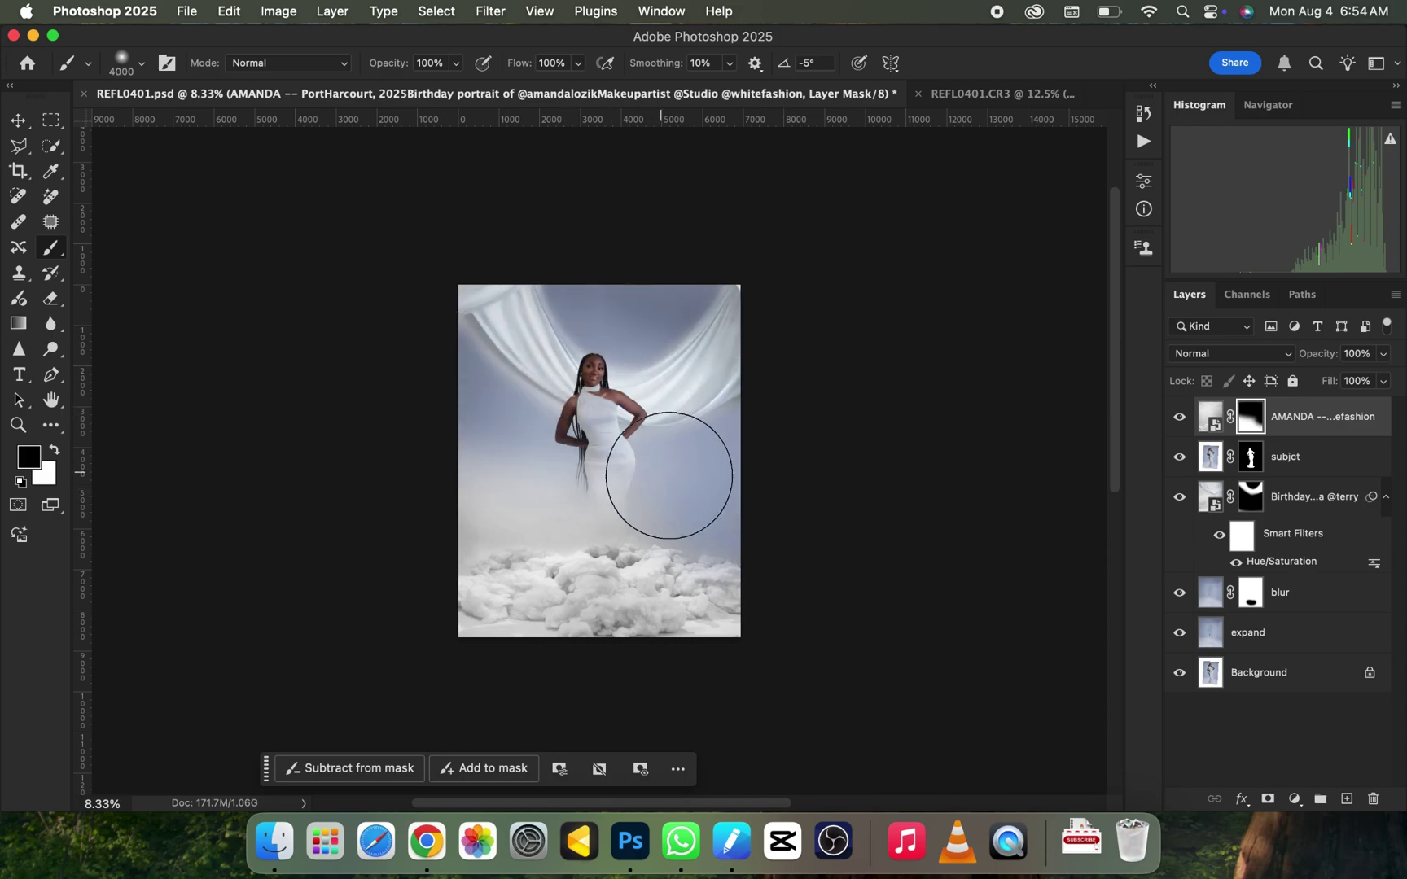
pyautogui.press('[')
pyautogui.press('[')
pyautogui.press('[')
pyautogui.press('[')
pyautogui.press('[')
pyautogui.press('[')
pyautogui.press('[')
pyautogui.press('[')
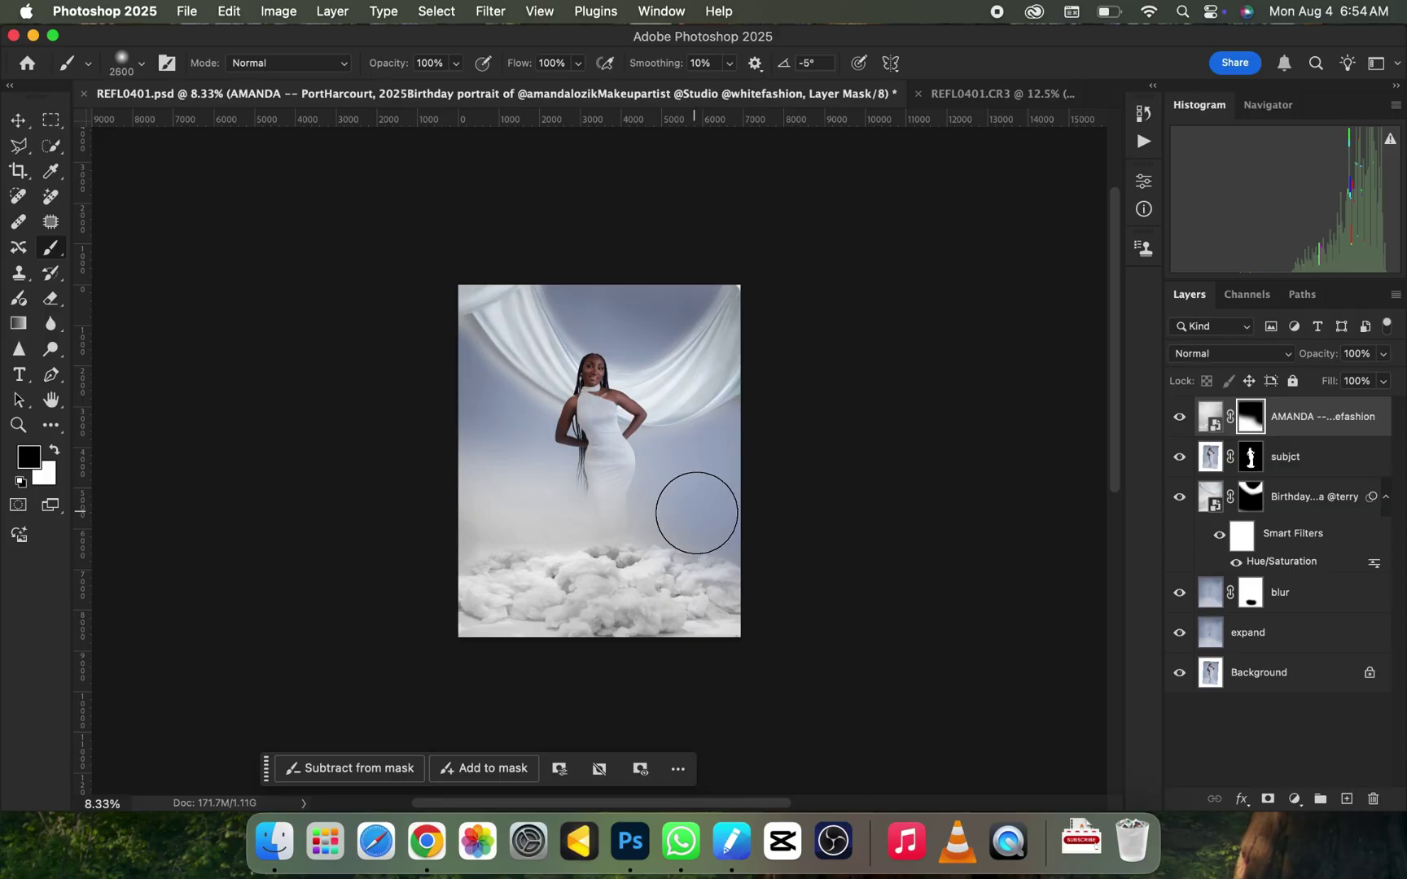
pyautogui.moveTo(697, 509); pyautogui.dragTo(551, 514)
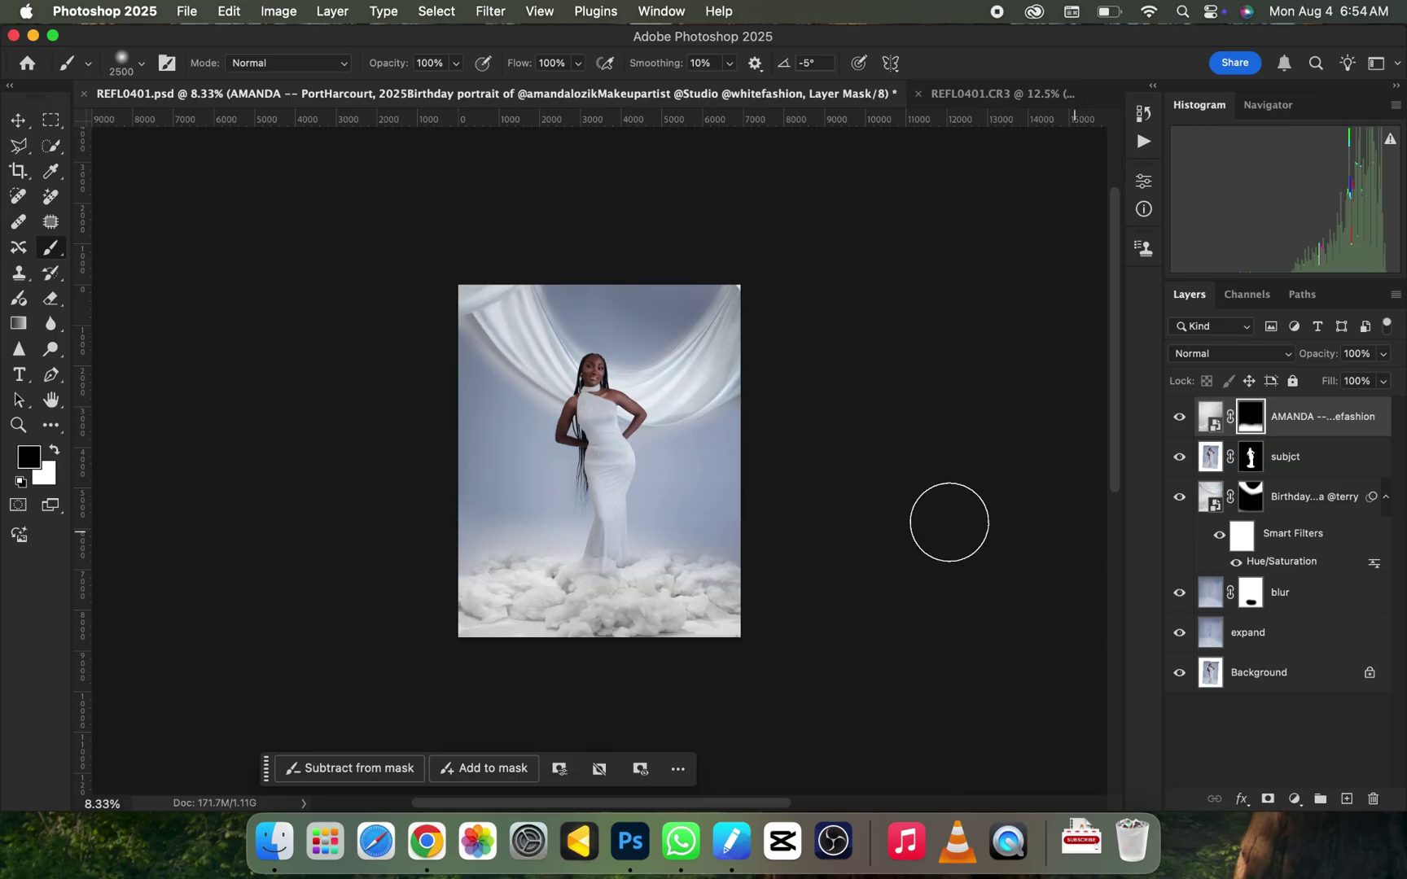
# Shift the masked cloud layer slightly downward around the dress hem
pyautogui.click(18, 120)
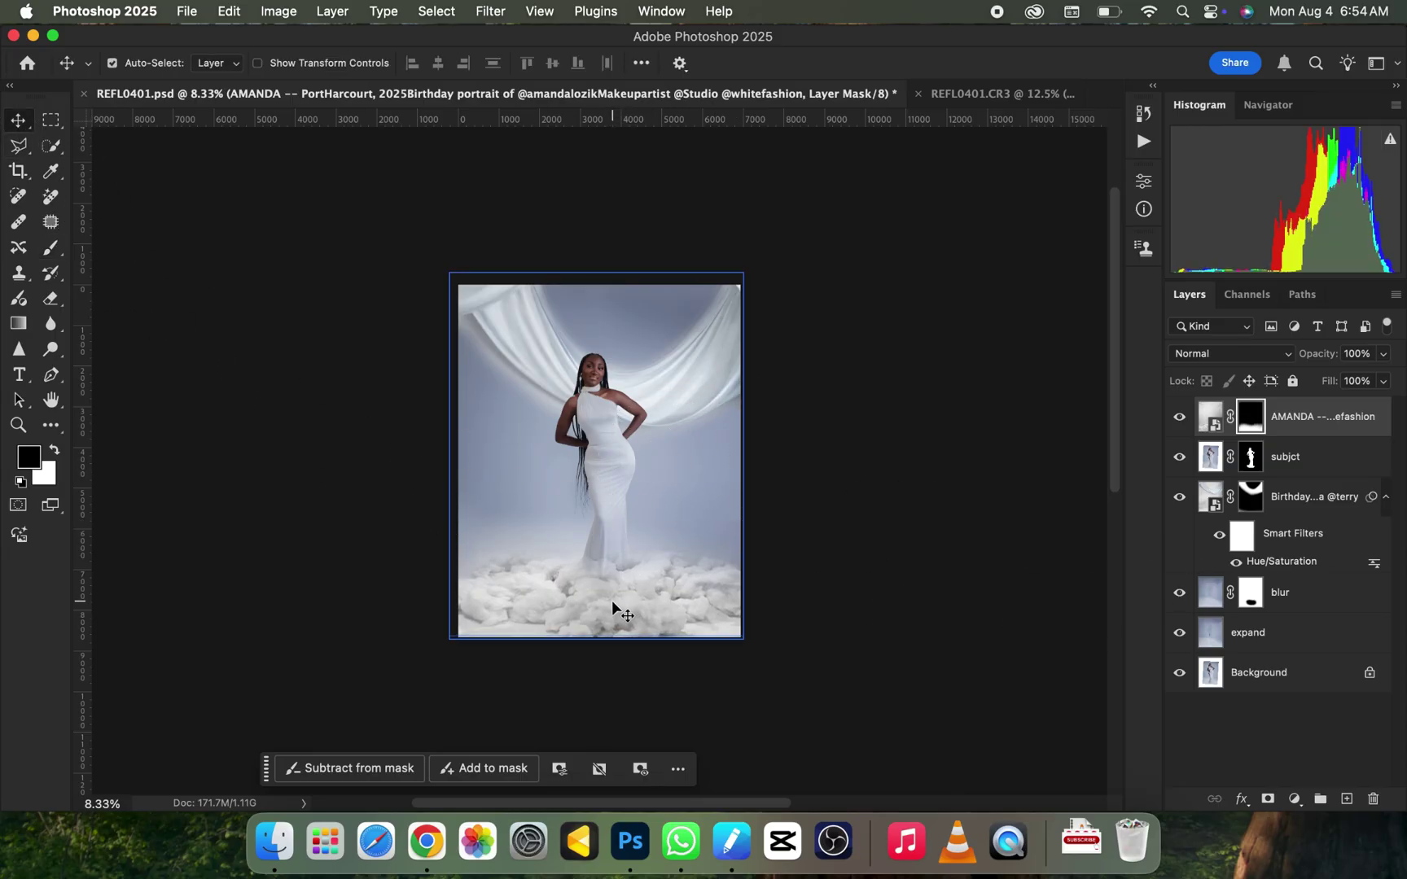
pyautogui.moveTo(613, 602); pyautogui.dragTo(609, 609)
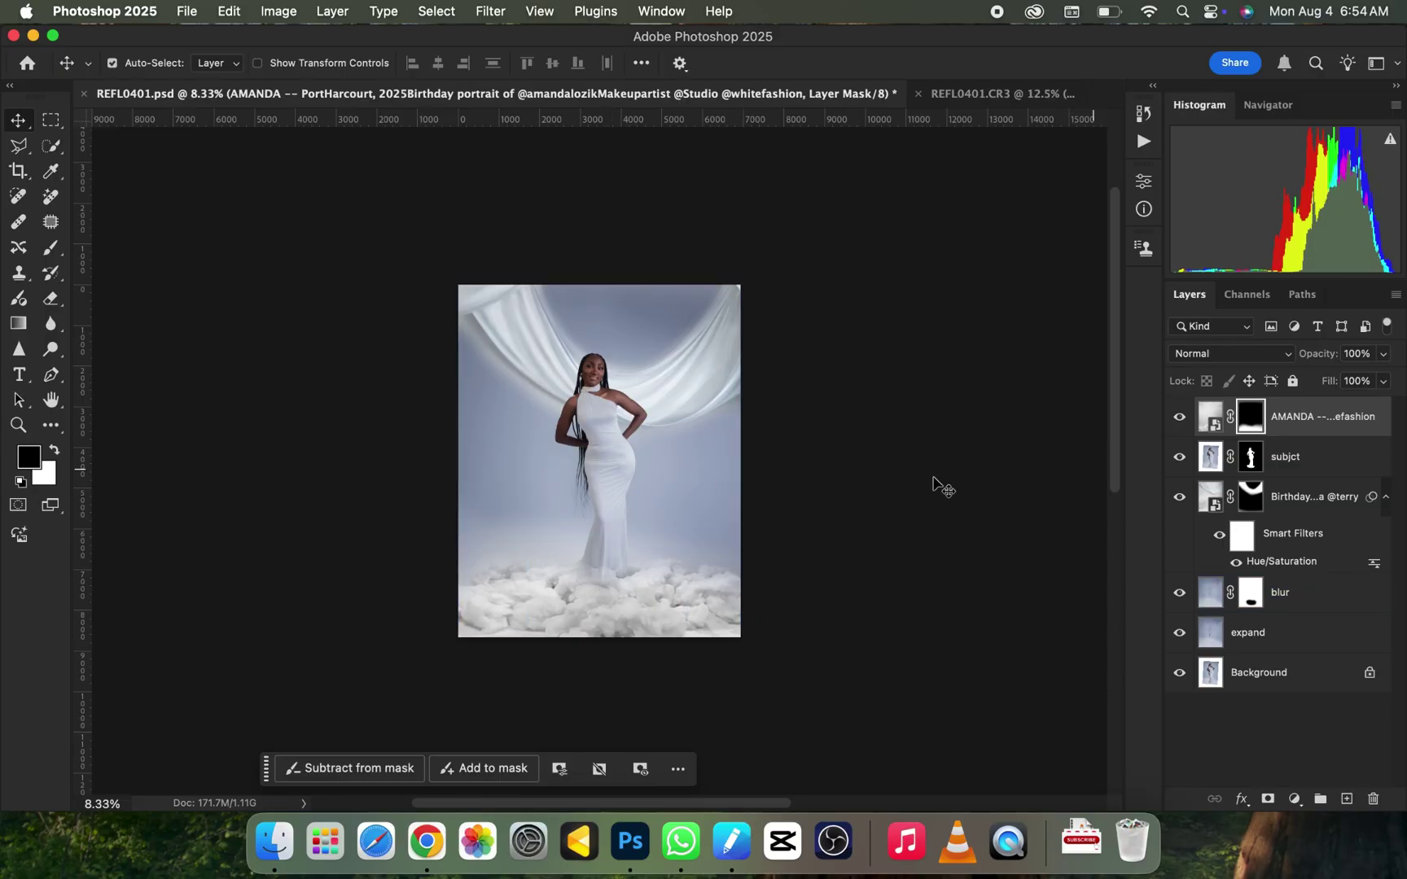
pyautogui.click(592, 491)
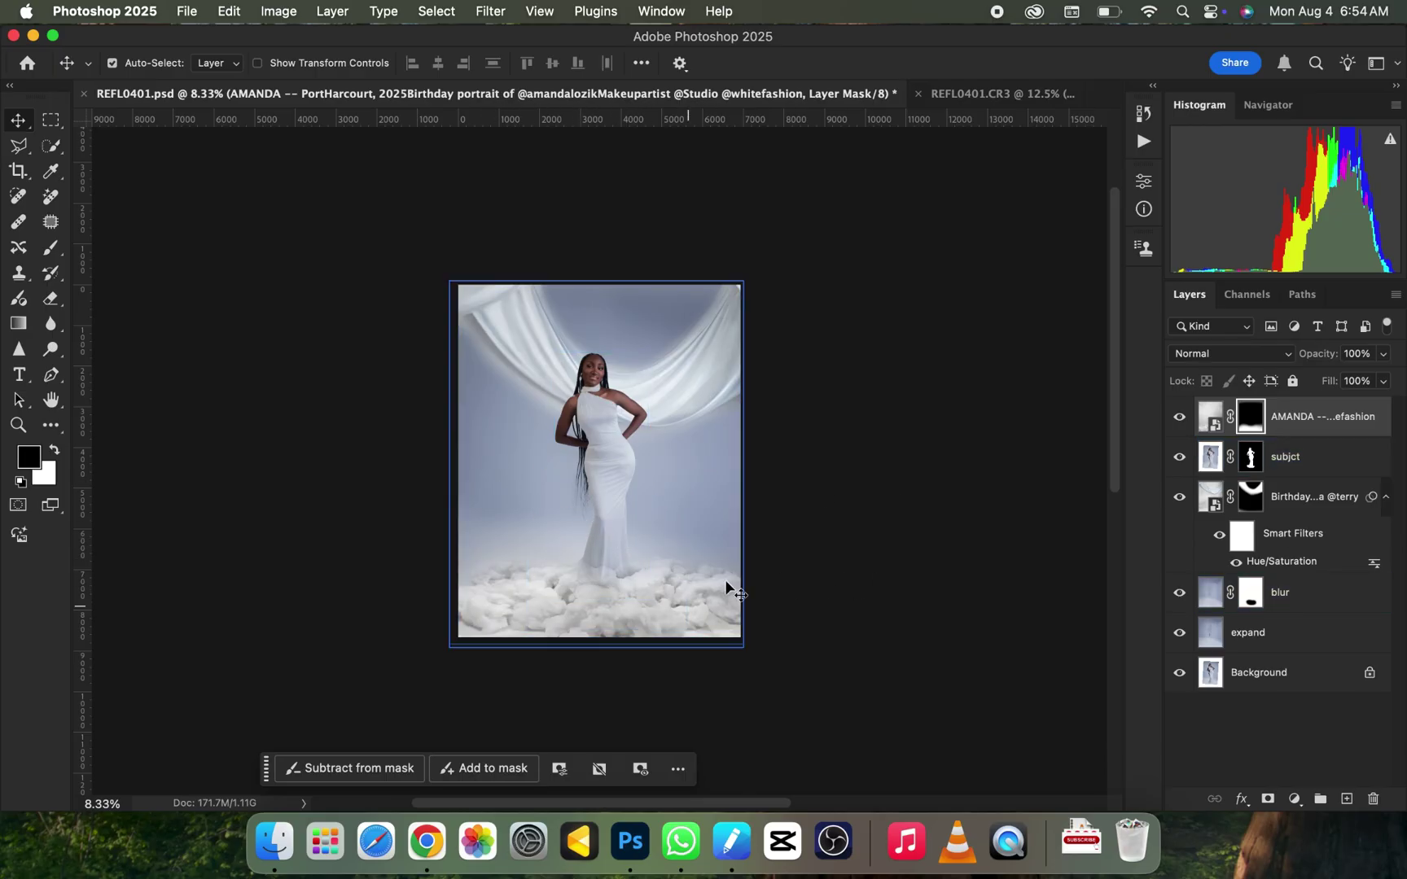
# Add a Hue/Saturation adjustment layer above the blur layer with saturation -84 and lightness +22
pyautogui.click(1306, 603)
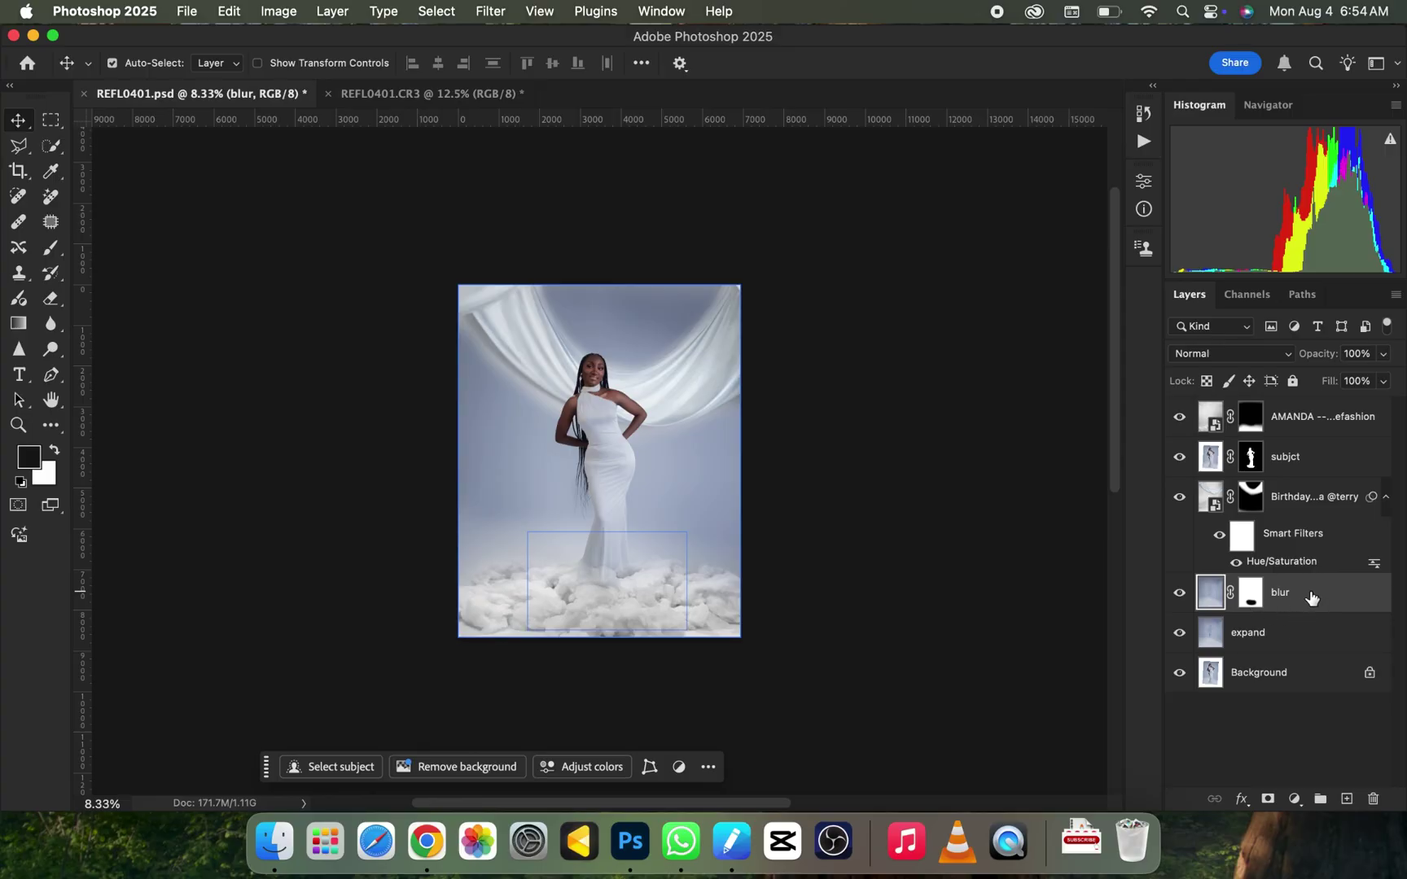
pyautogui.click(1294, 801)
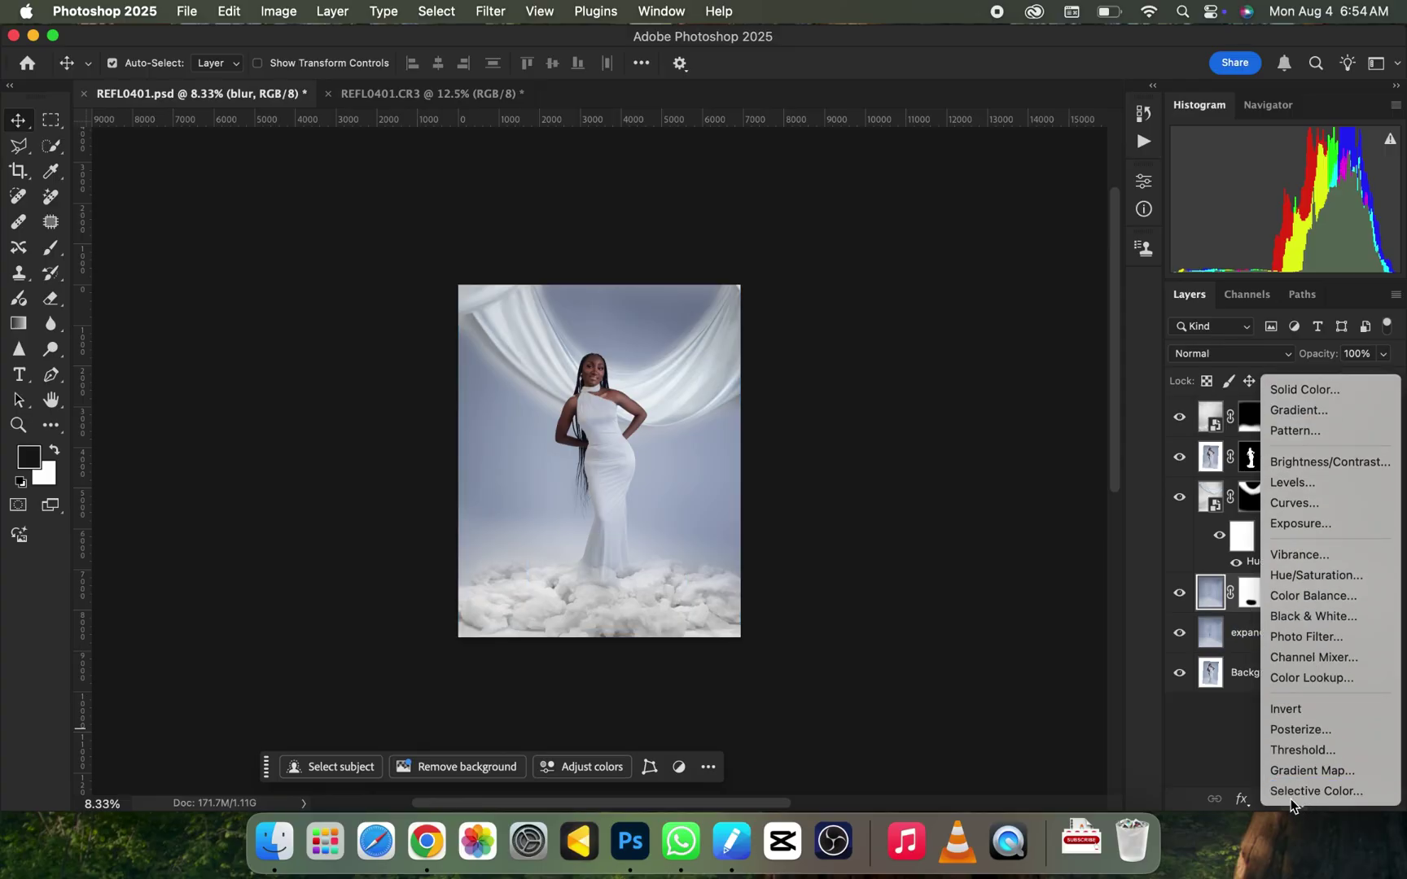
pyautogui.click(1291, 576)
pyautogui.moveTo(980, 364); pyautogui.dragTo(928, 368)
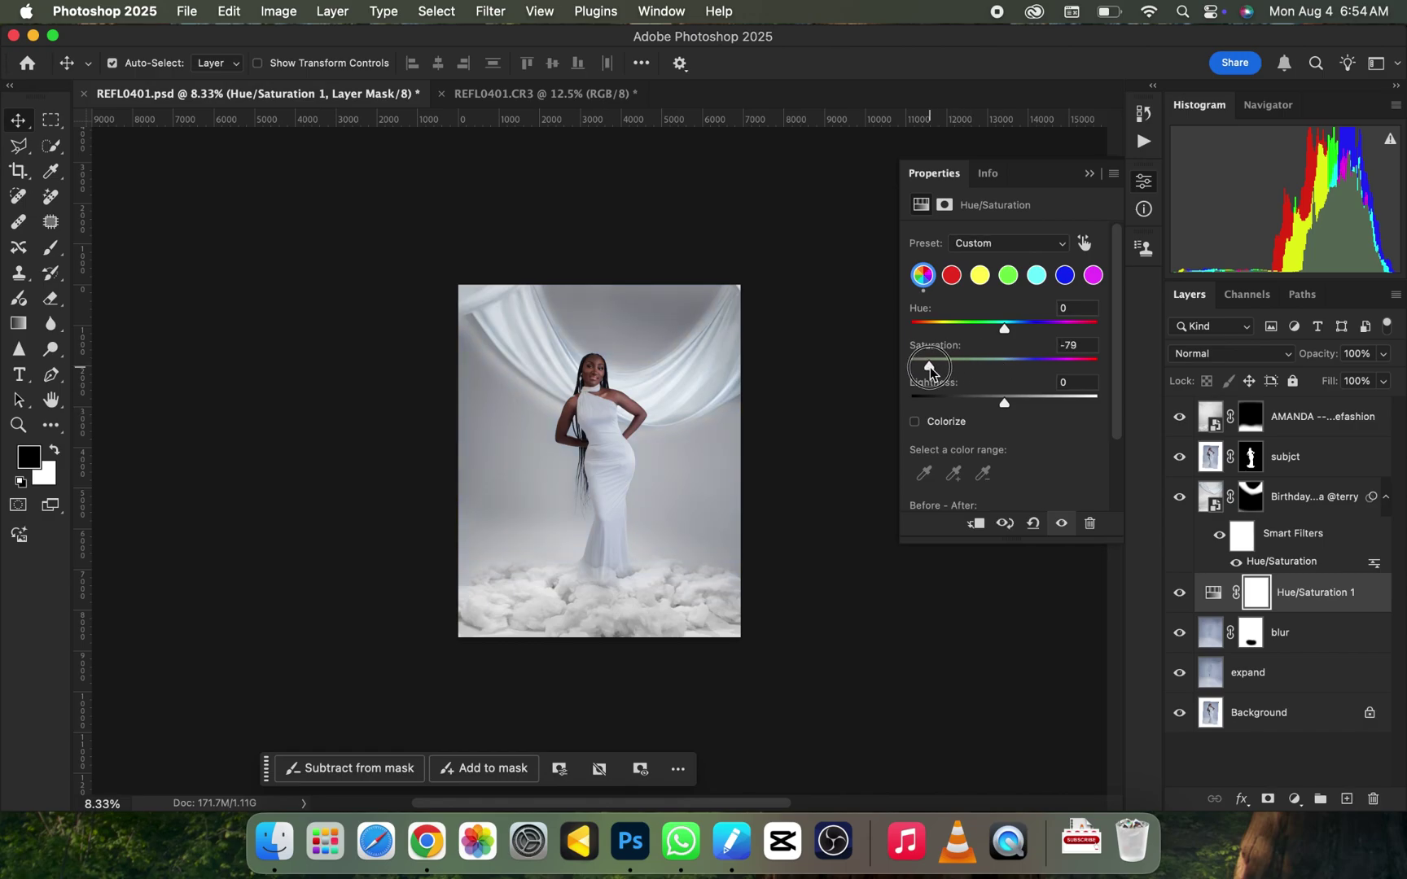
pyautogui.moveTo(1004, 401); pyautogui.dragTo(1024, 405)
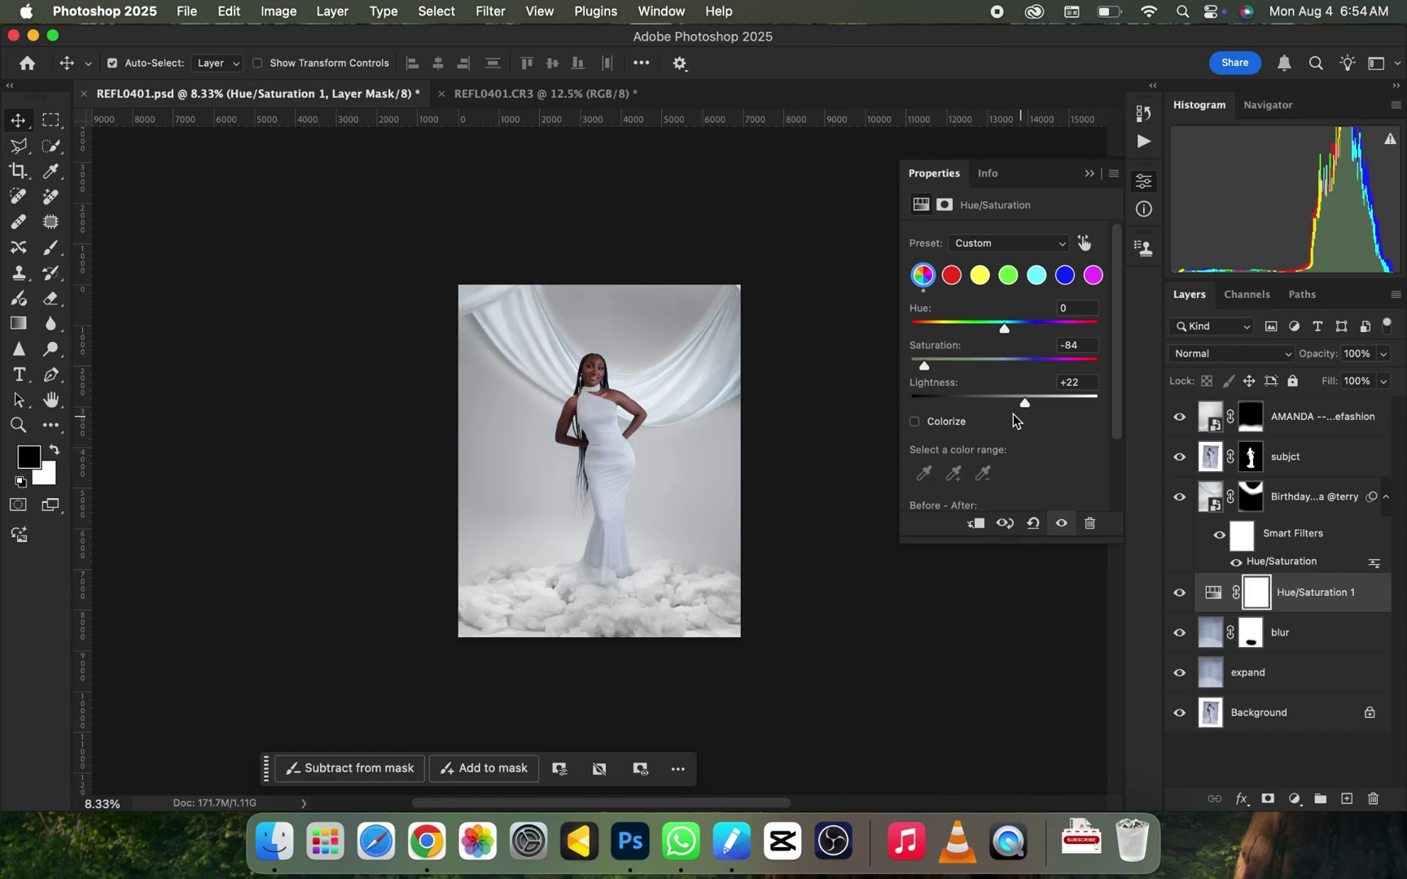
# Apply a Hue/Saturation adjustment with saturation -100 and lightness -8 to the draped-fabric layer
pyautogui.click(1212, 504)
pyautogui.press('super+u')
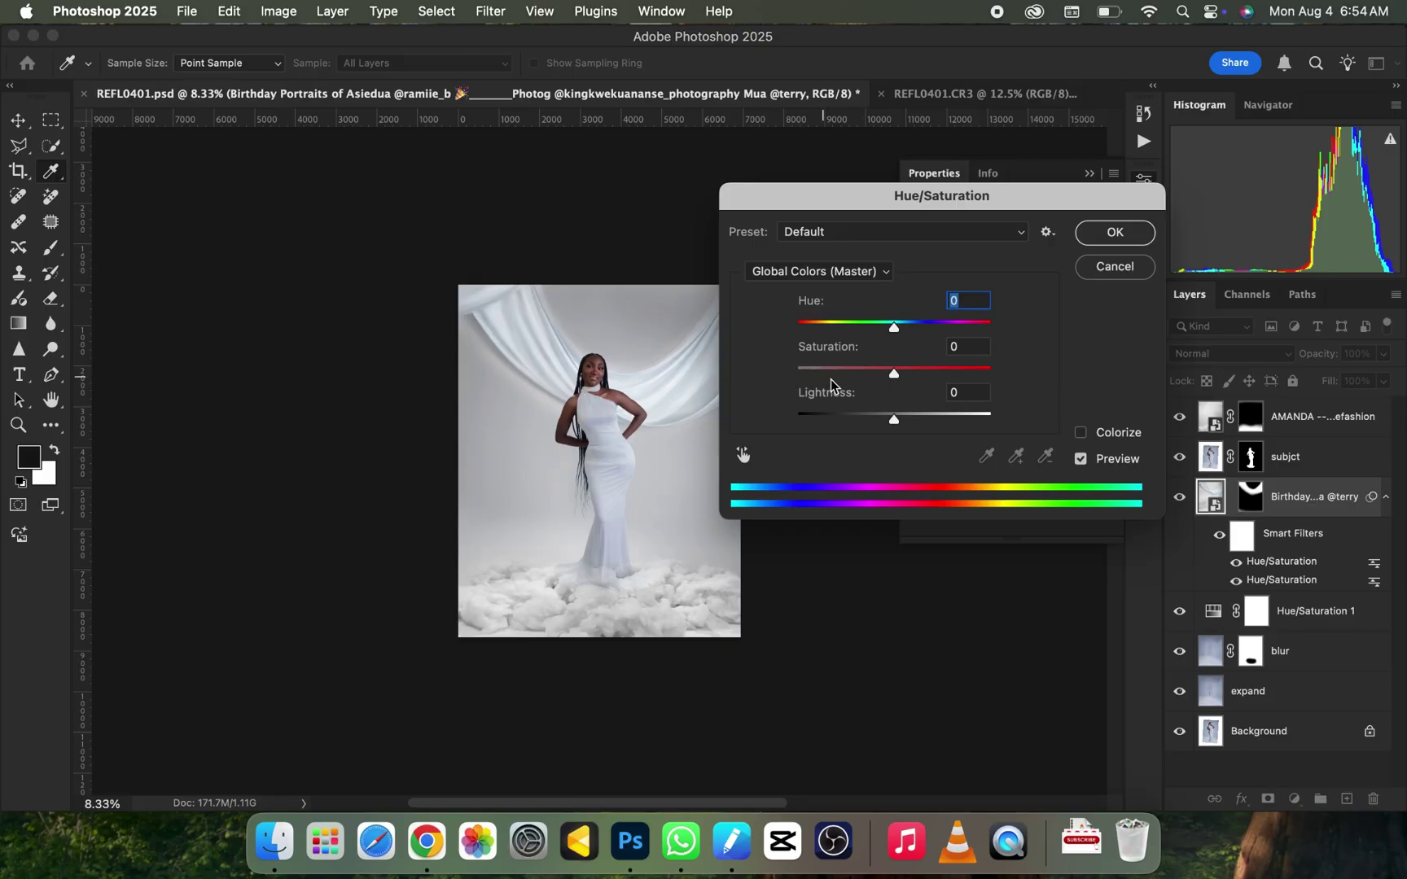
pyautogui.click(790, 371)
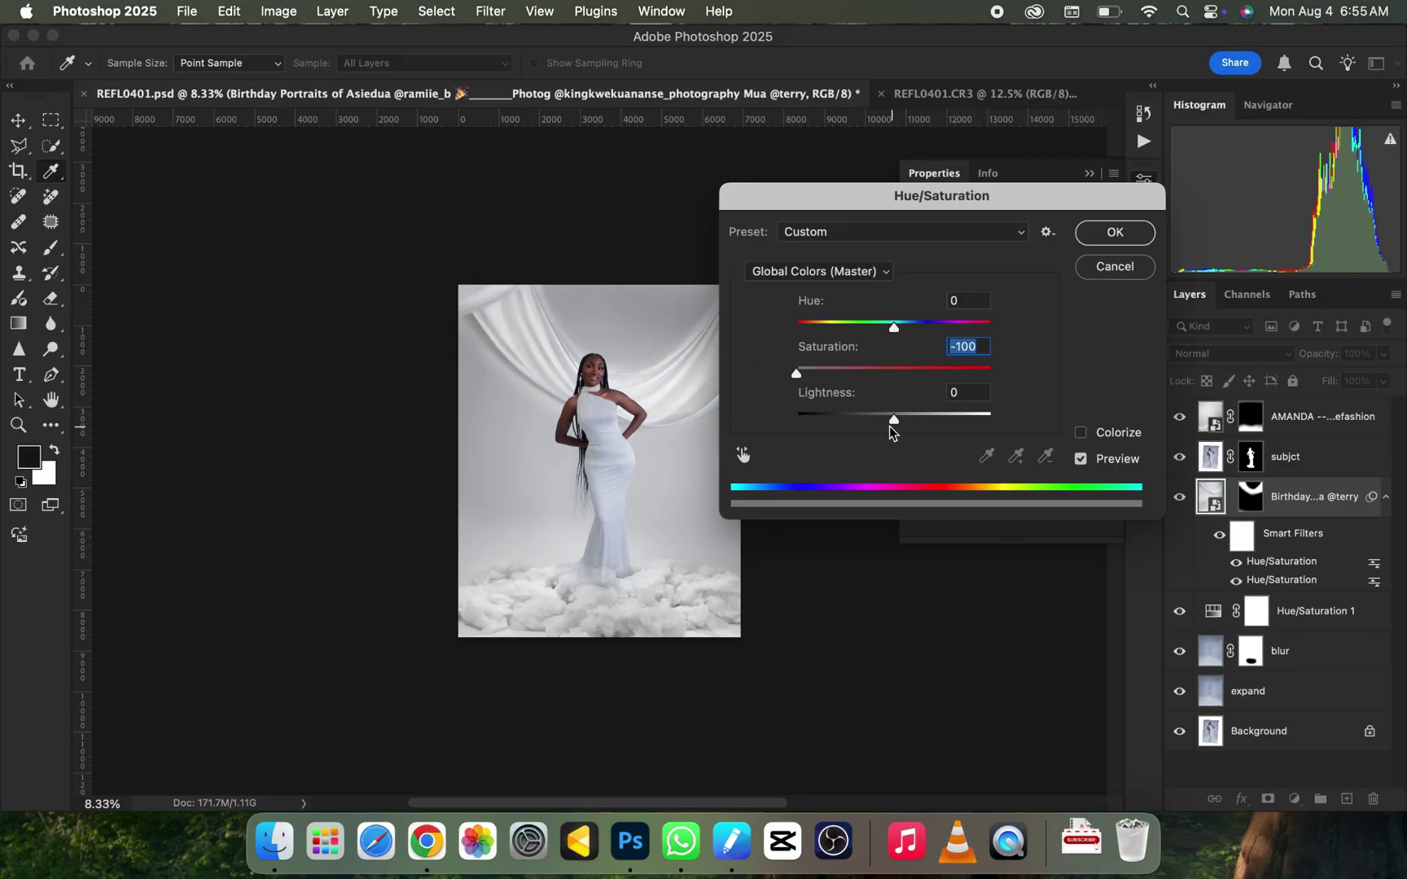
pyautogui.moveTo(896, 421); pyautogui.dragTo(886, 421)
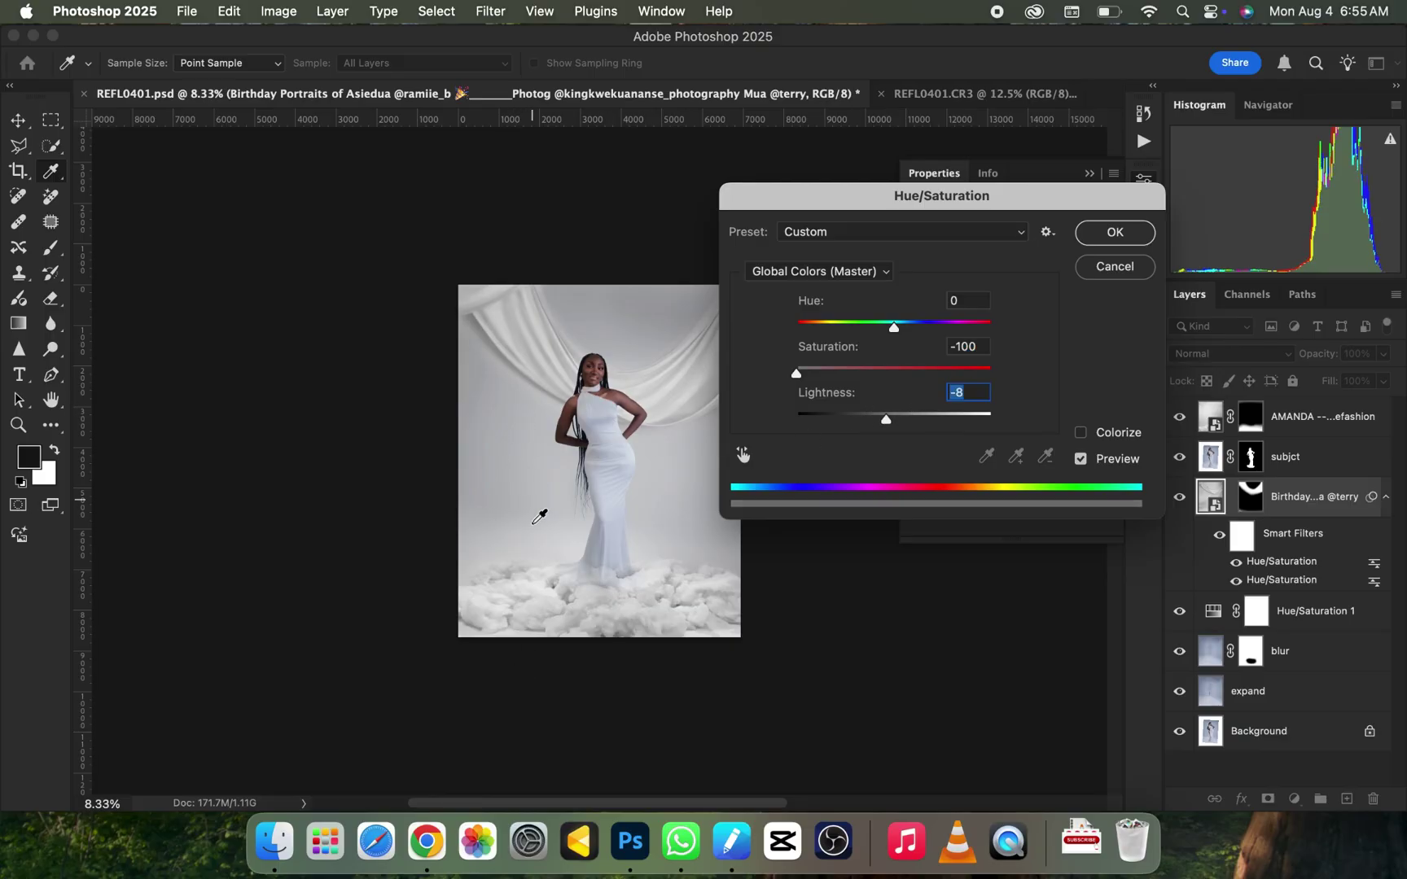
pyautogui.press('Return')
pyautogui.press('v')
pyautogui.press('super+minus')
pyautogui.press('super+equal')
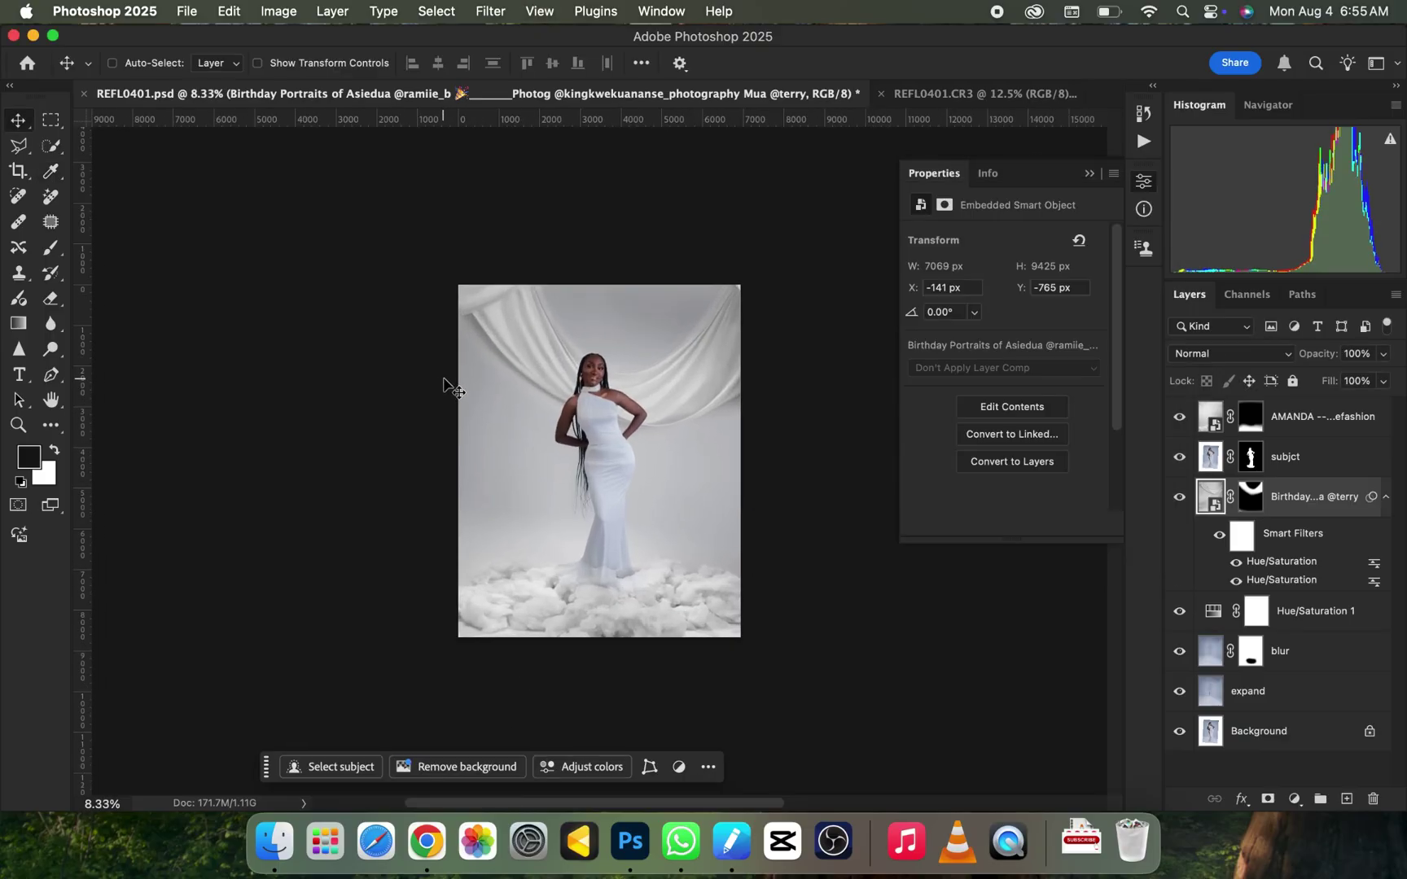
pyautogui.press('super+equal')
pyautogui.press('super+minus')
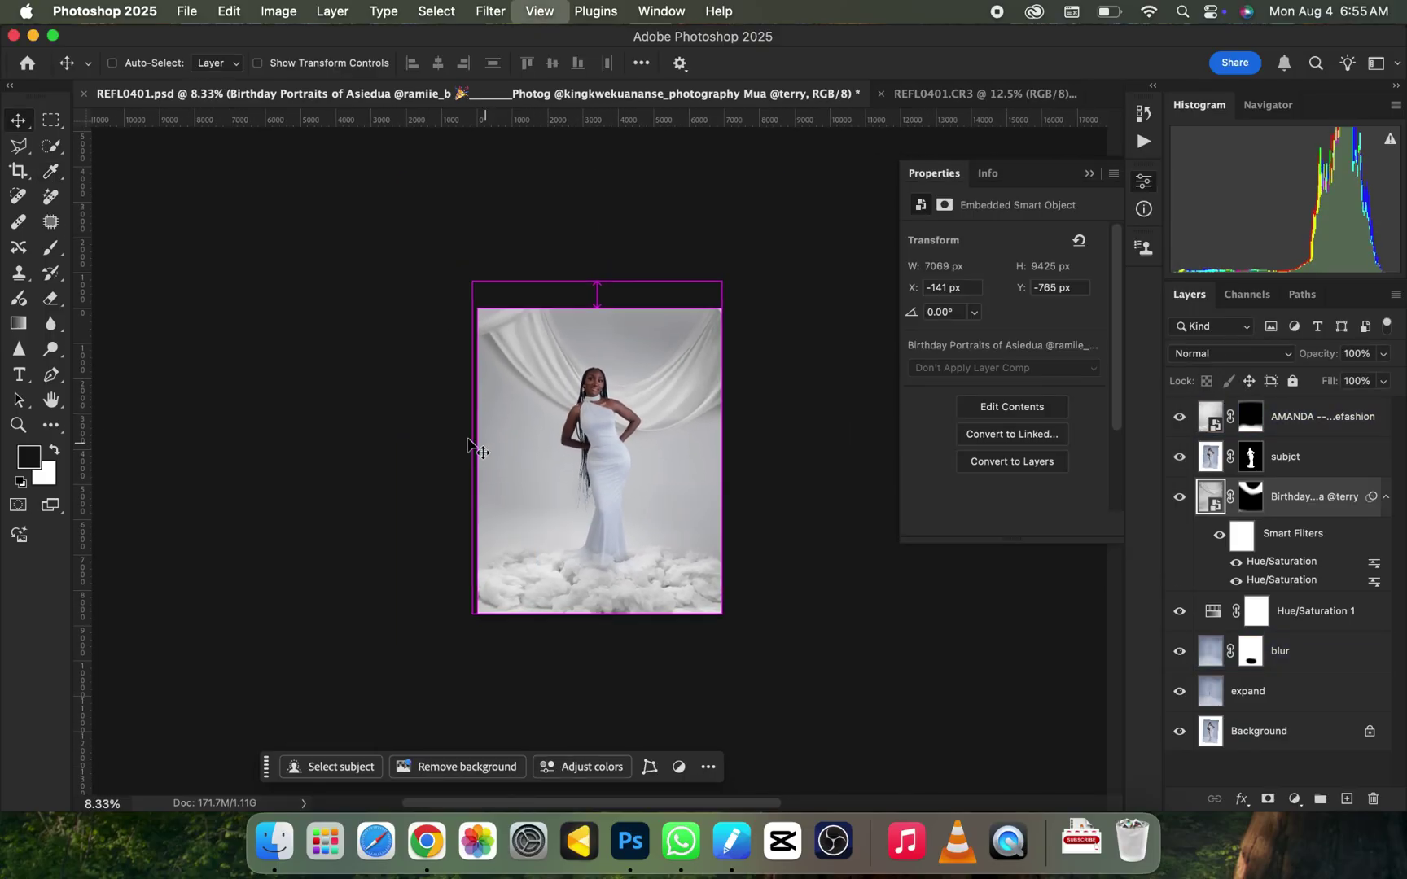
pyautogui.press('super+equal')
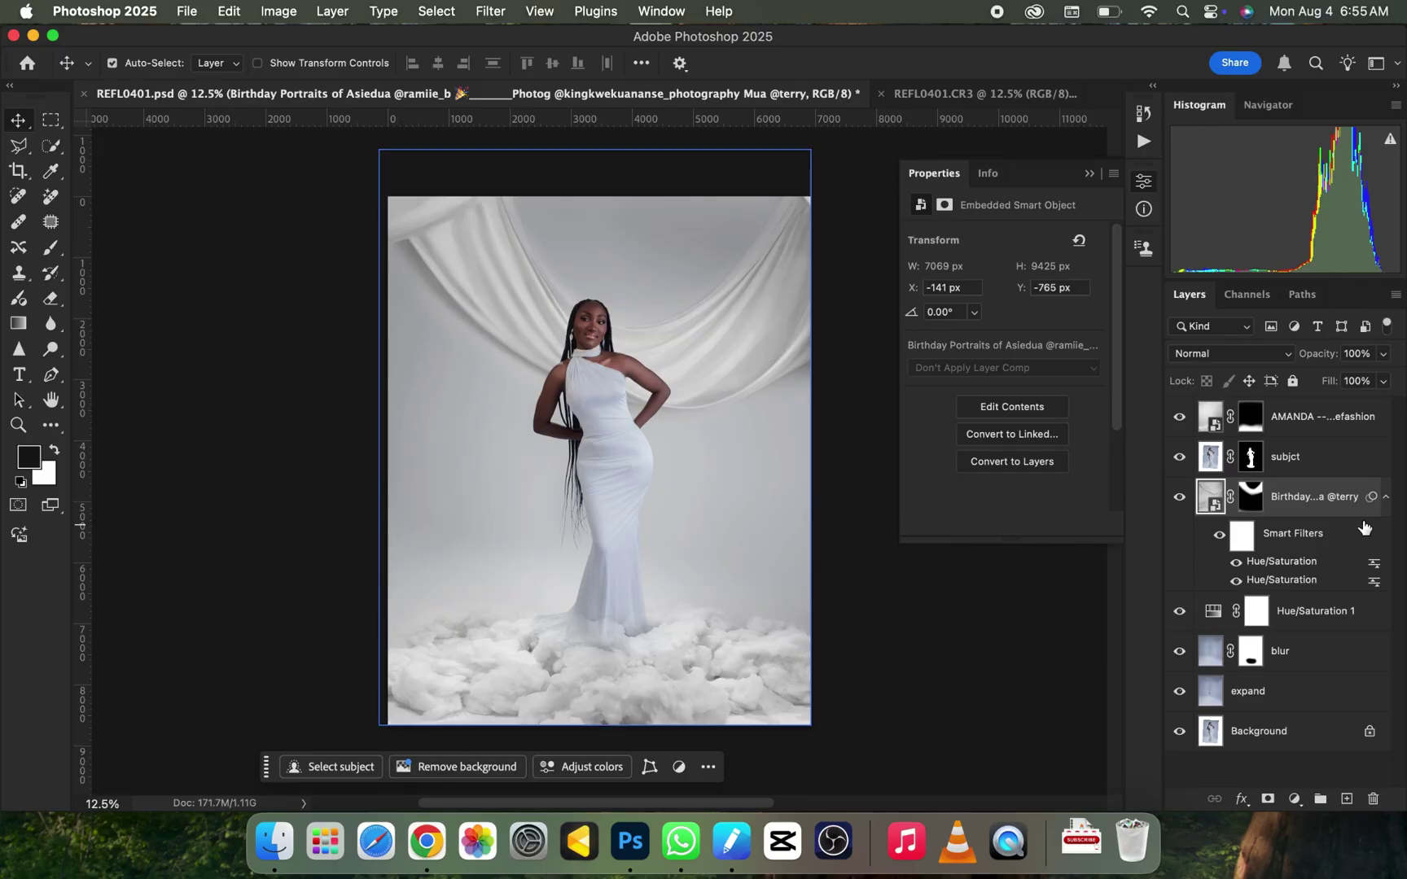
# Delete the draped-fabric layer and the cloud floor layer, leaving the subject on the plain backdrop
pyautogui.press('BackSpace')
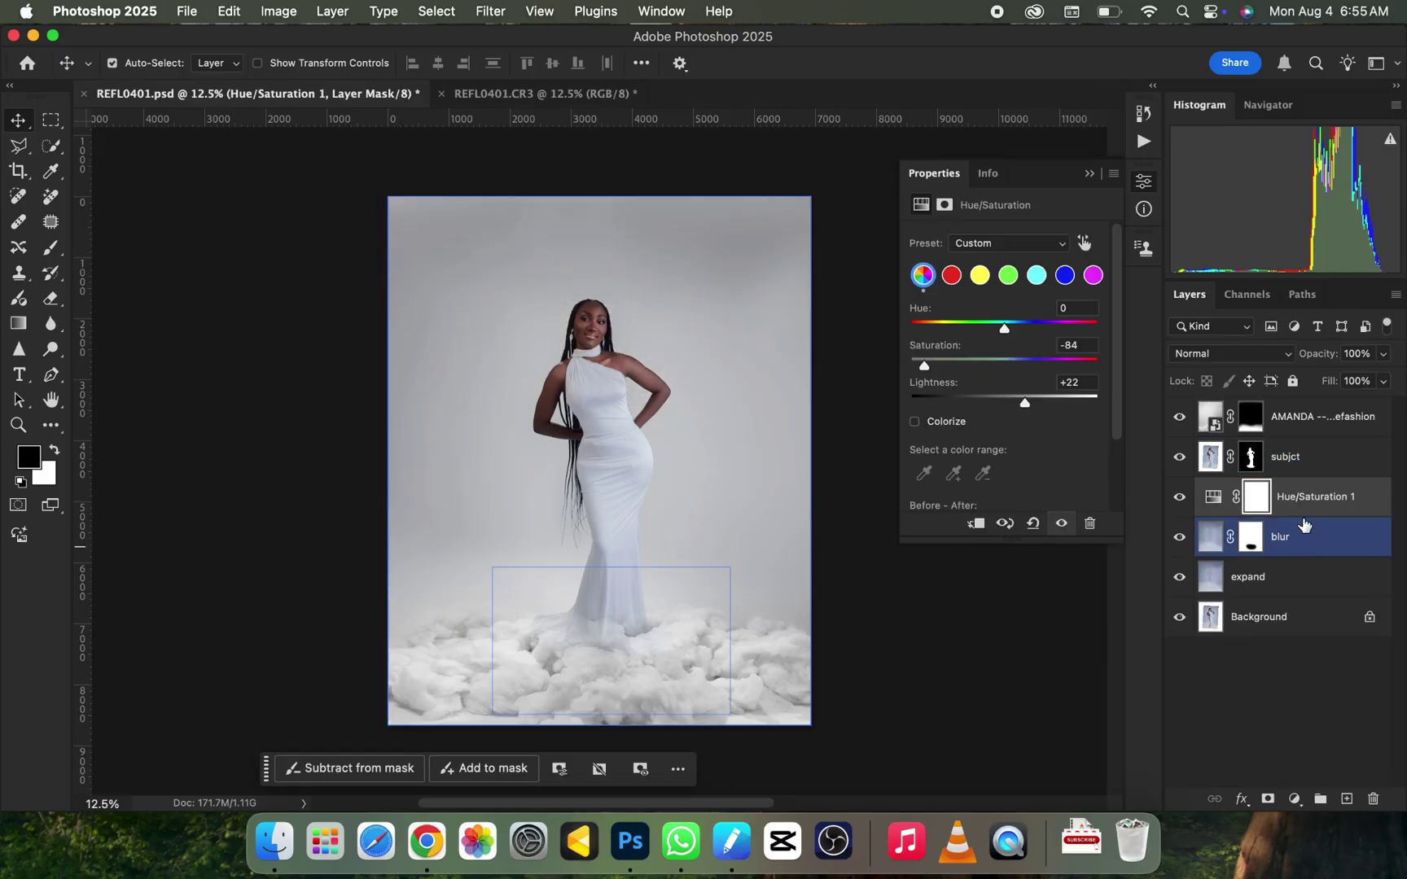
pyautogui.click(1303, 440)
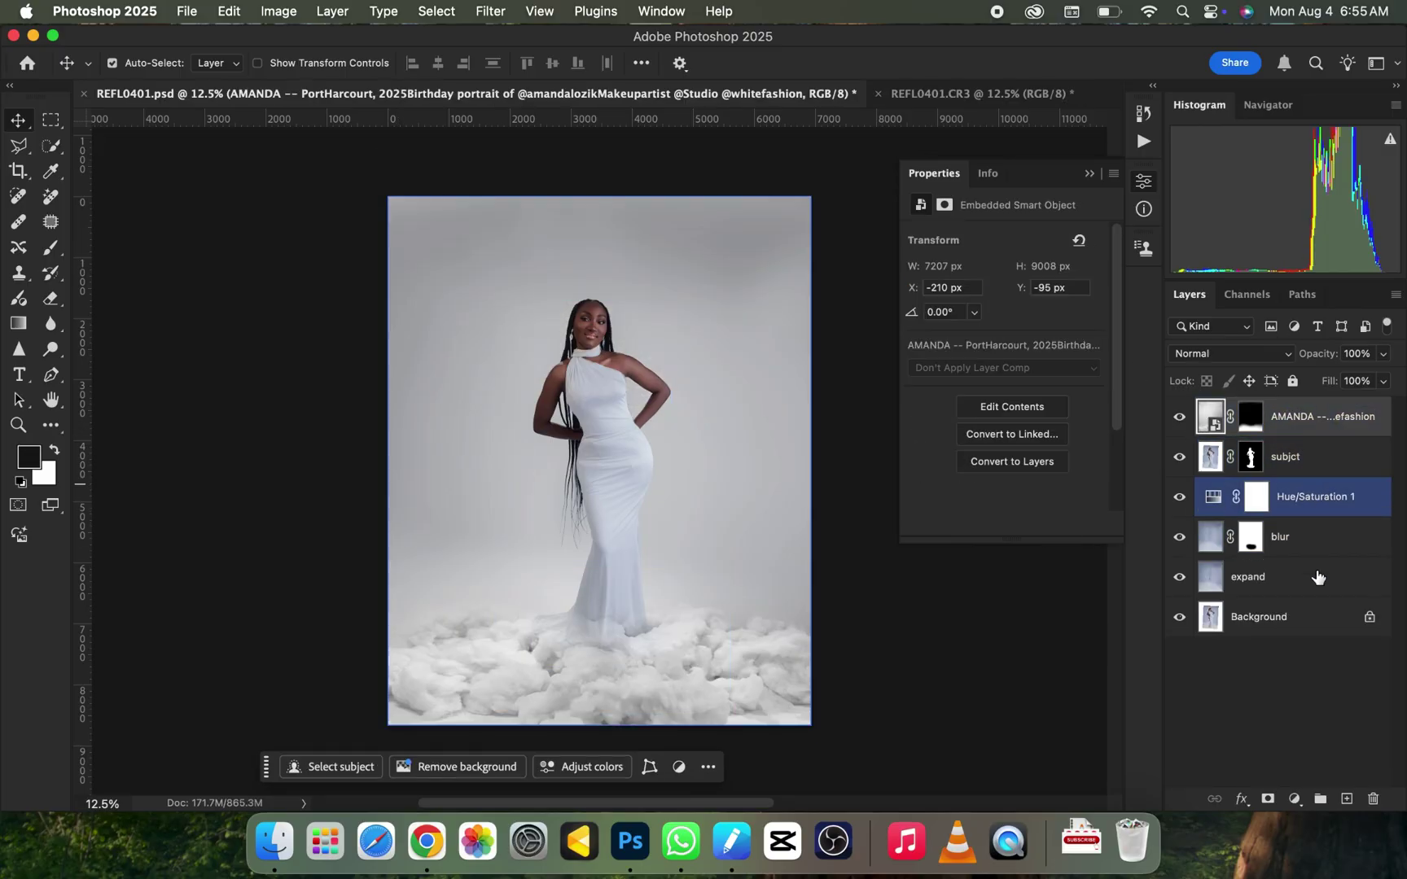
pyautogui.press('BackSpace')
pyautogui.press('super+minus')
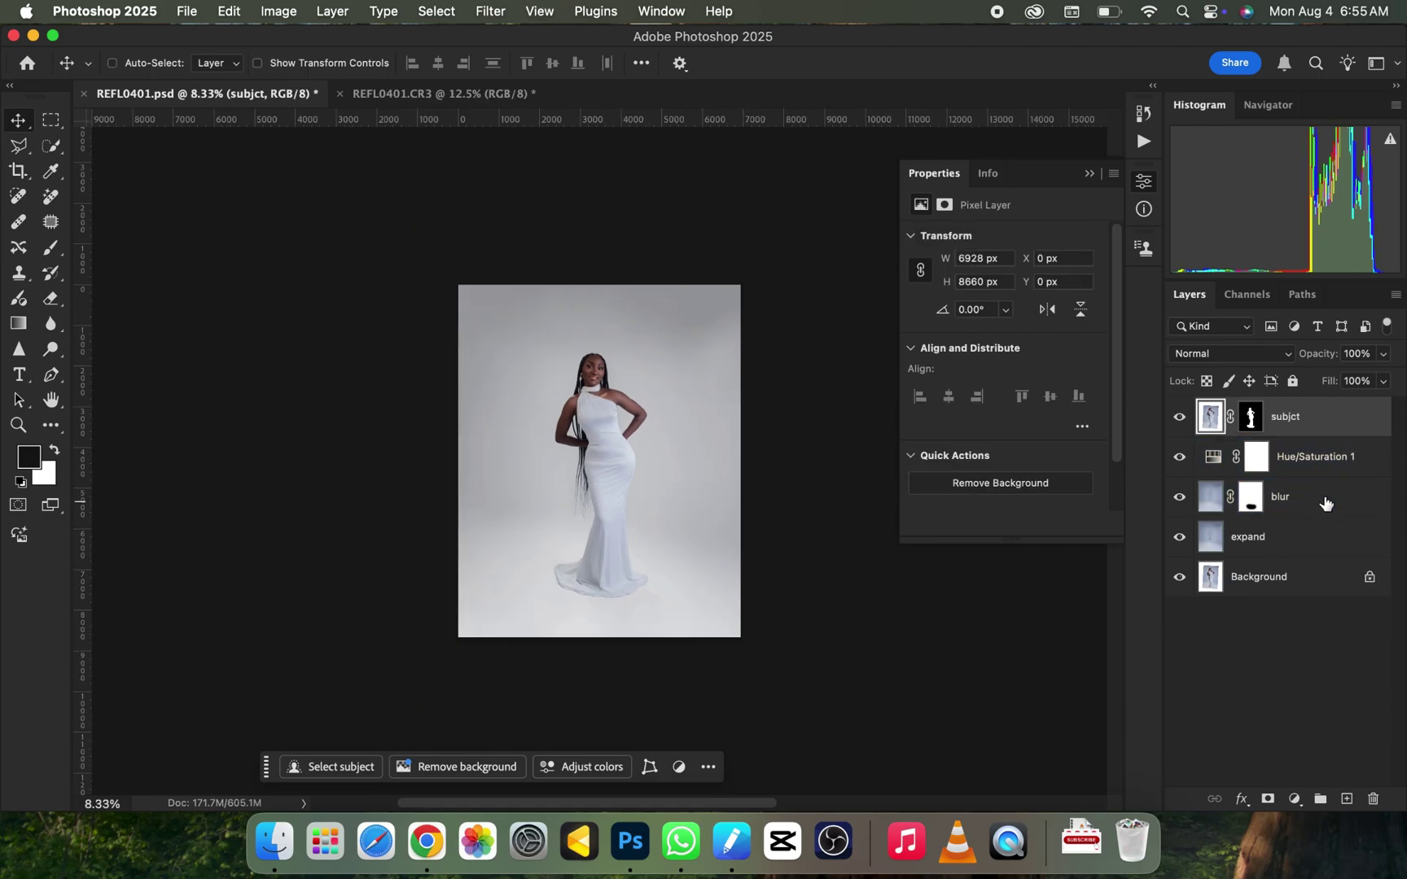
pyautogui.press('super+equal')
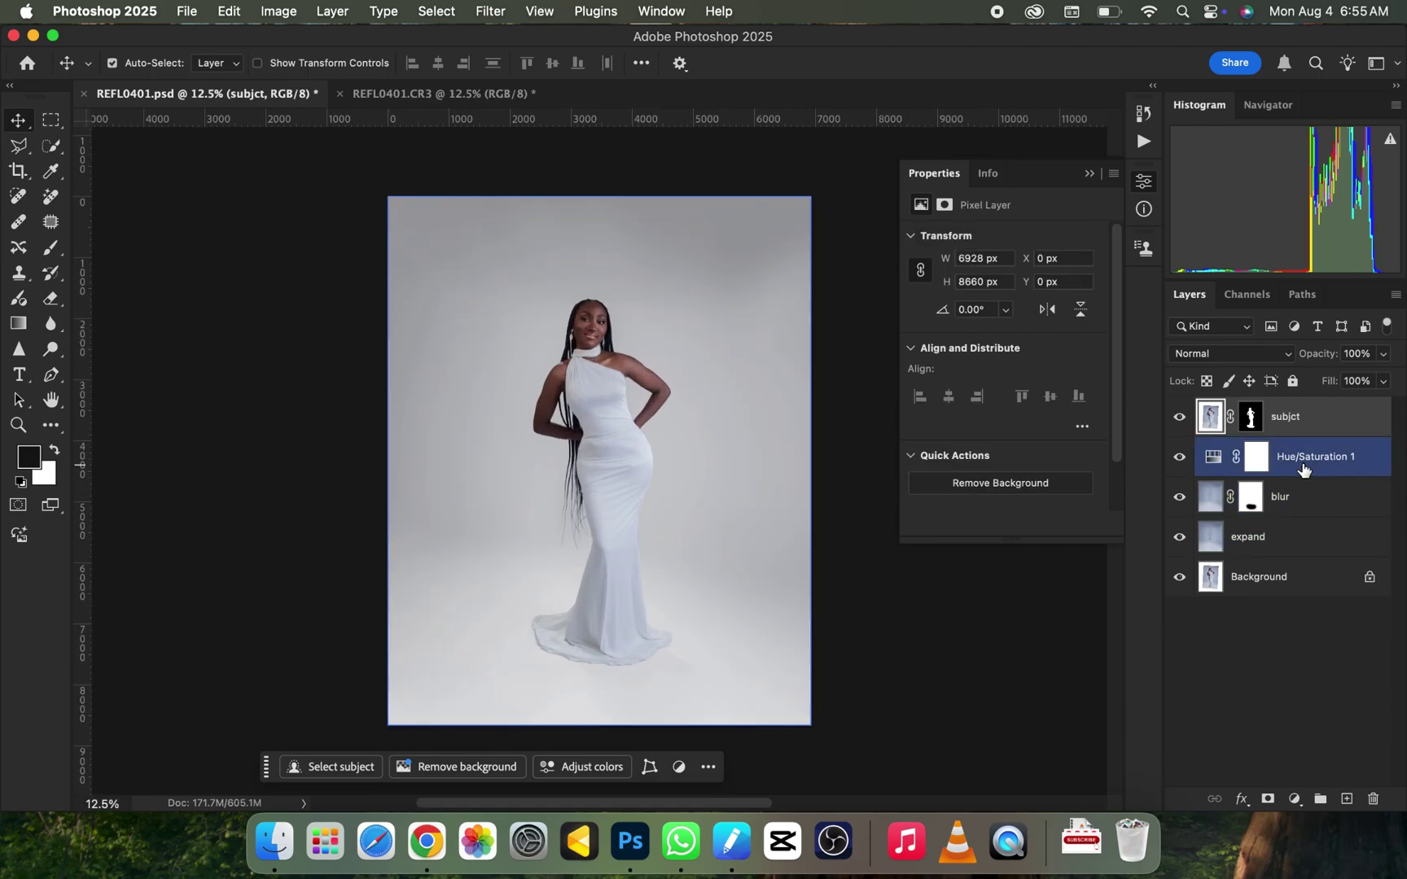
# Embed the grey full-drape birthday-session image from Downloads directly above the Hue/Saturation adjustment layer
pyautogui.click(1303, 466)
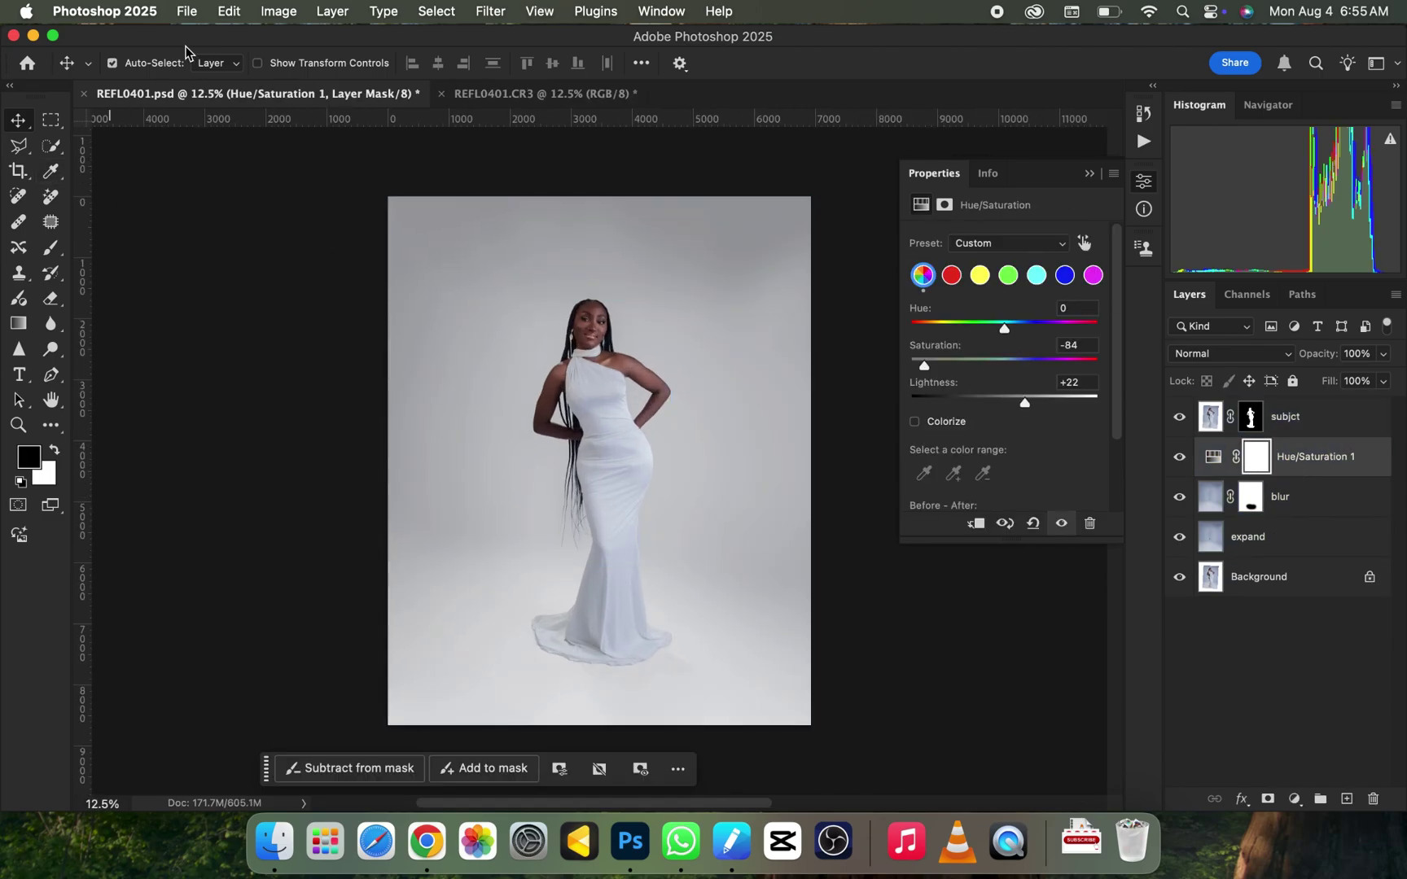
pyautogui.click(186, 13)
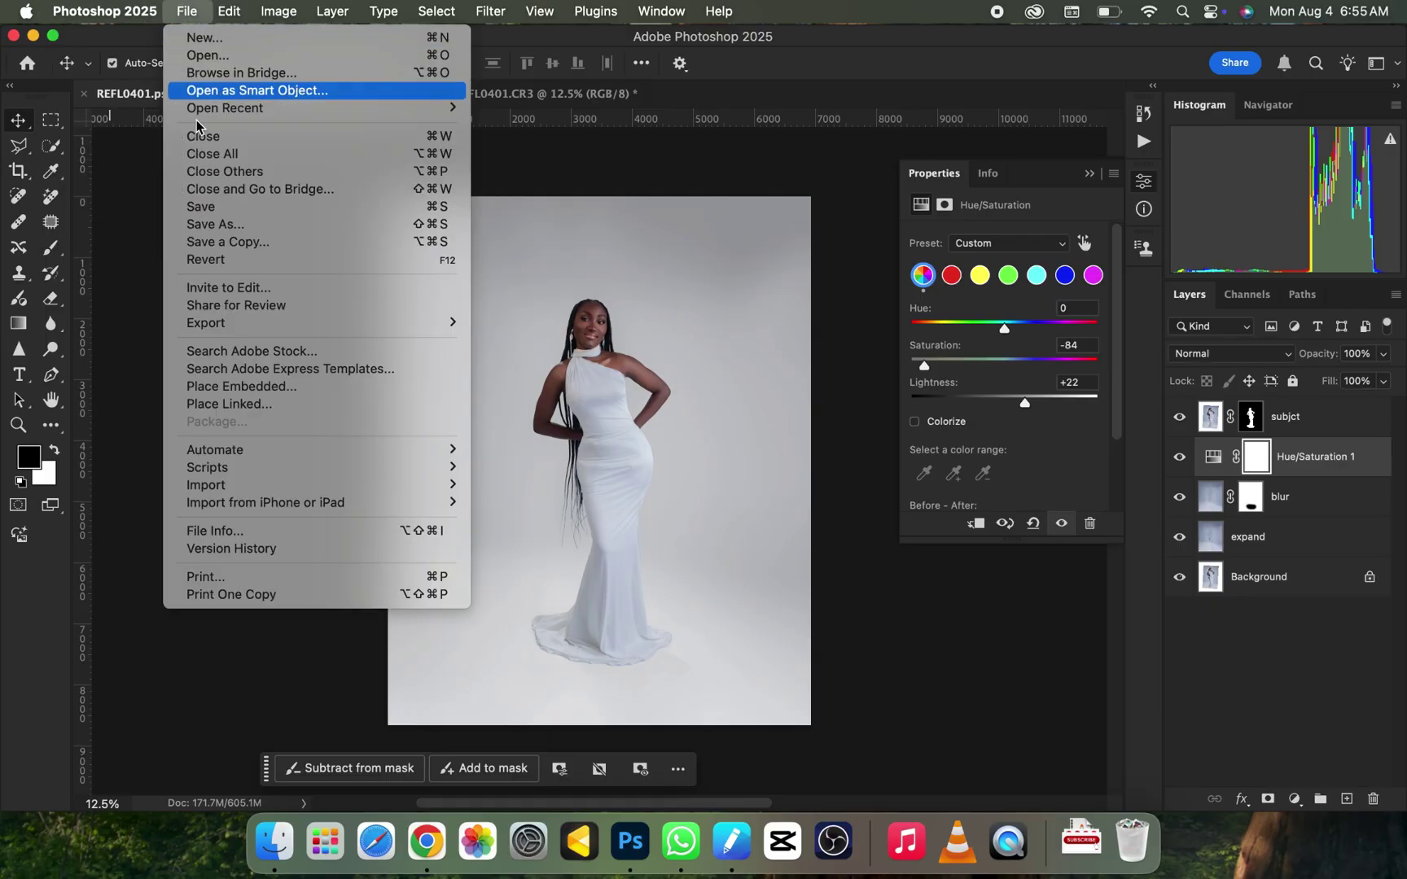
pyautogui.click(274, 384)
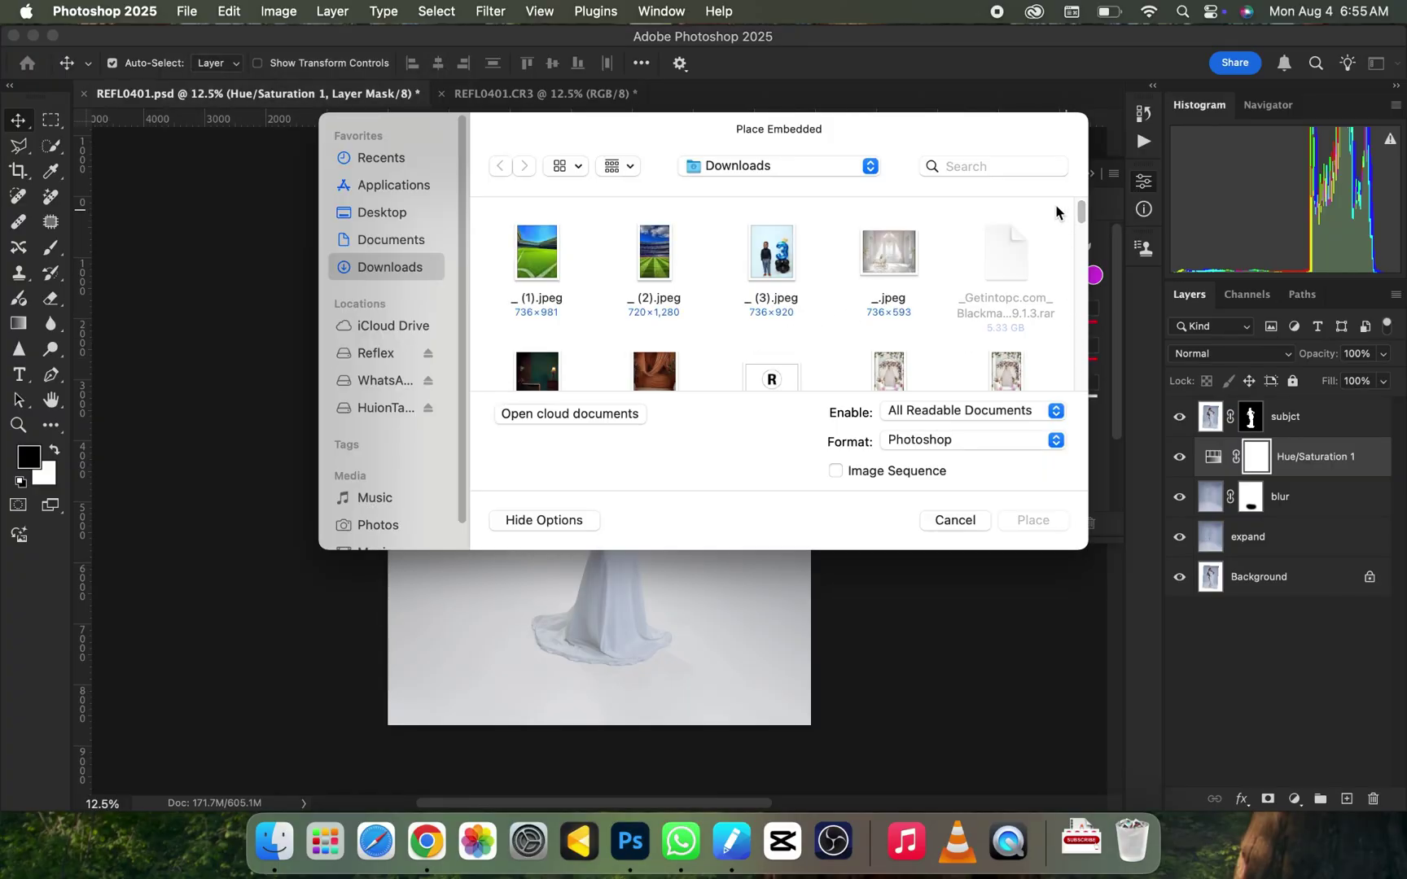
pyautogui.moveTo(1086, 226)
pyautogui.mouseDown()
pyautogui.moveTo(1077, 216)
pyautogui.moveTo(1079, 235)
pyautogui.mouseUp()
pyautogui.scroll(-10, 1080, 238)
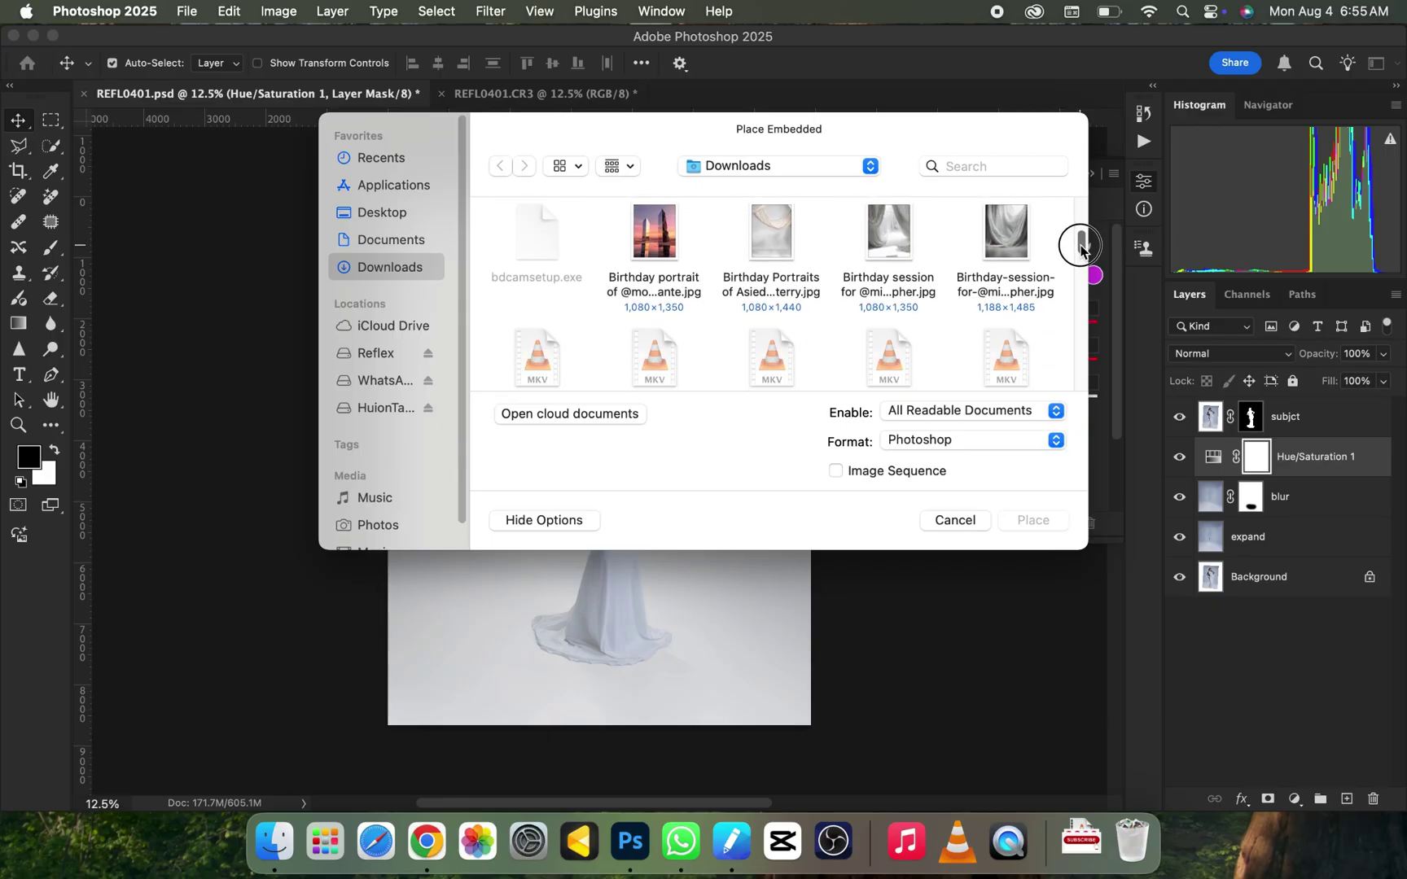
pyautogui.click(1003, 220)
pyautogui.click(1031, 521)
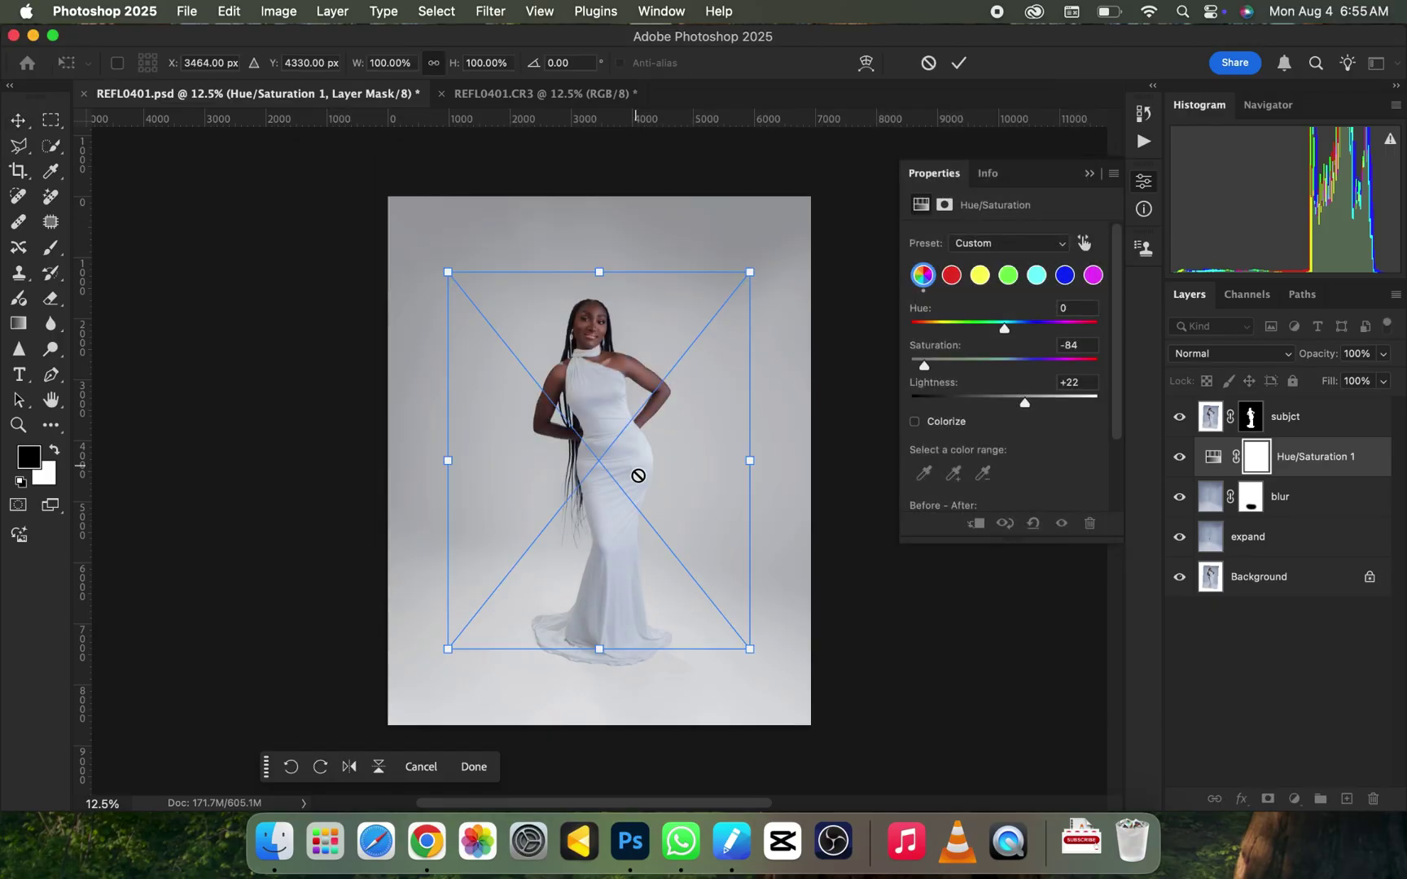
# Enlarge the placed drape image to about 7314 × 9141 px, covering the canvas width, and shift it upward
pyautogui.moveTo(750, 473); pyautogui.dragTo(866, 465)
pyautogui.moveTo(641, 455); pyautogui.dragTo(565, 433)
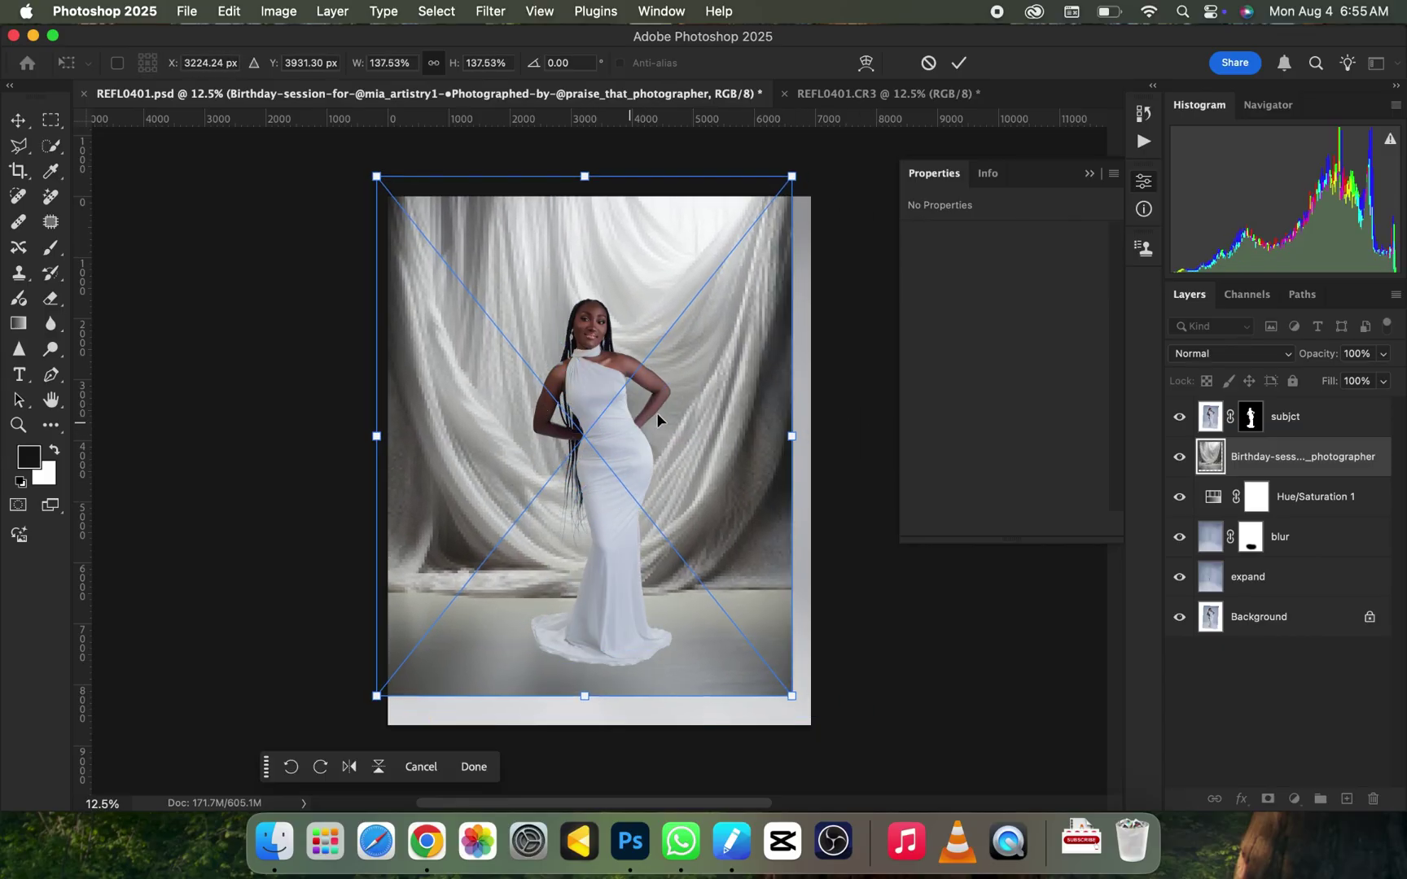
pyautogui.moveTo(786, 438); pyautogui.dragTo(824, 438)
pyautogui.moveTo(668, 444)
pyautogui.mouseDown()
pyautogui.moveTo(670, 419)
pyautogui.moveTo(664, 431)
pyautogui.mouseUp()
pyautogui.press('Return')
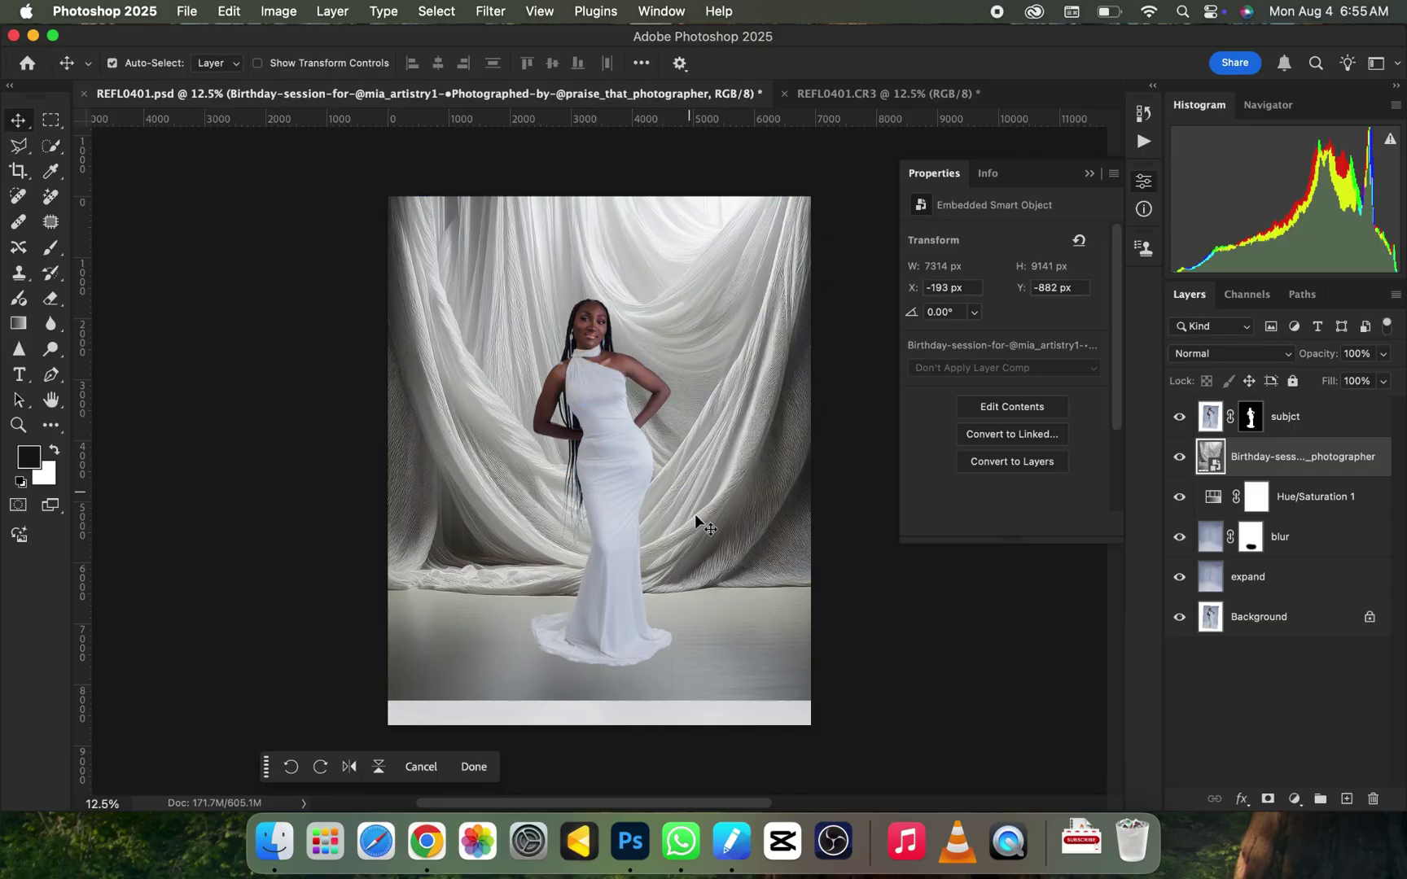
# Mask out the drape image's floor area with a soft black brush reduced from 2500 to 1500 px
pyautogui.click(1268, 800)
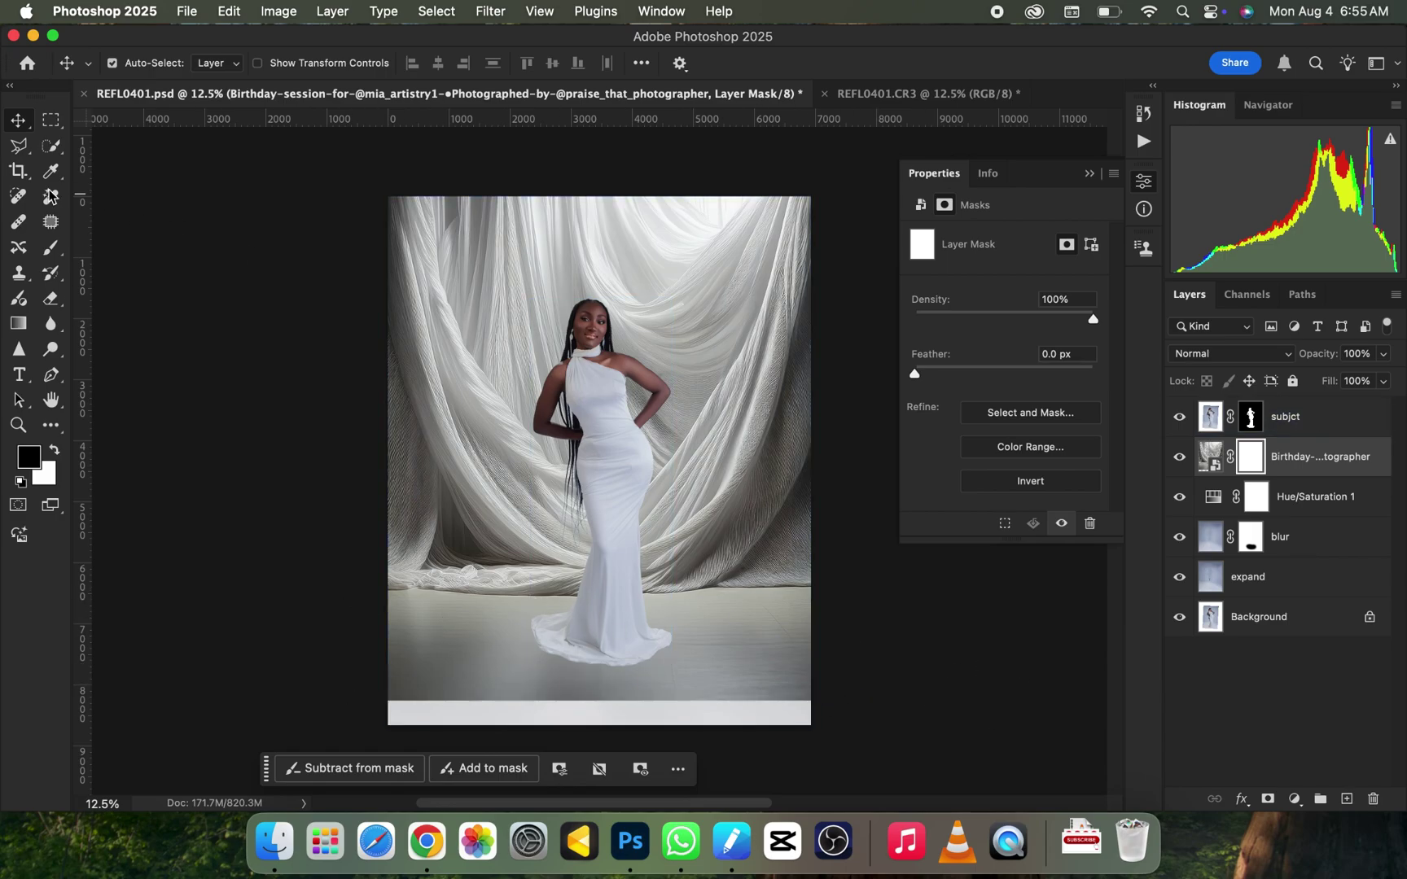
pyautogui.click(51, 248)
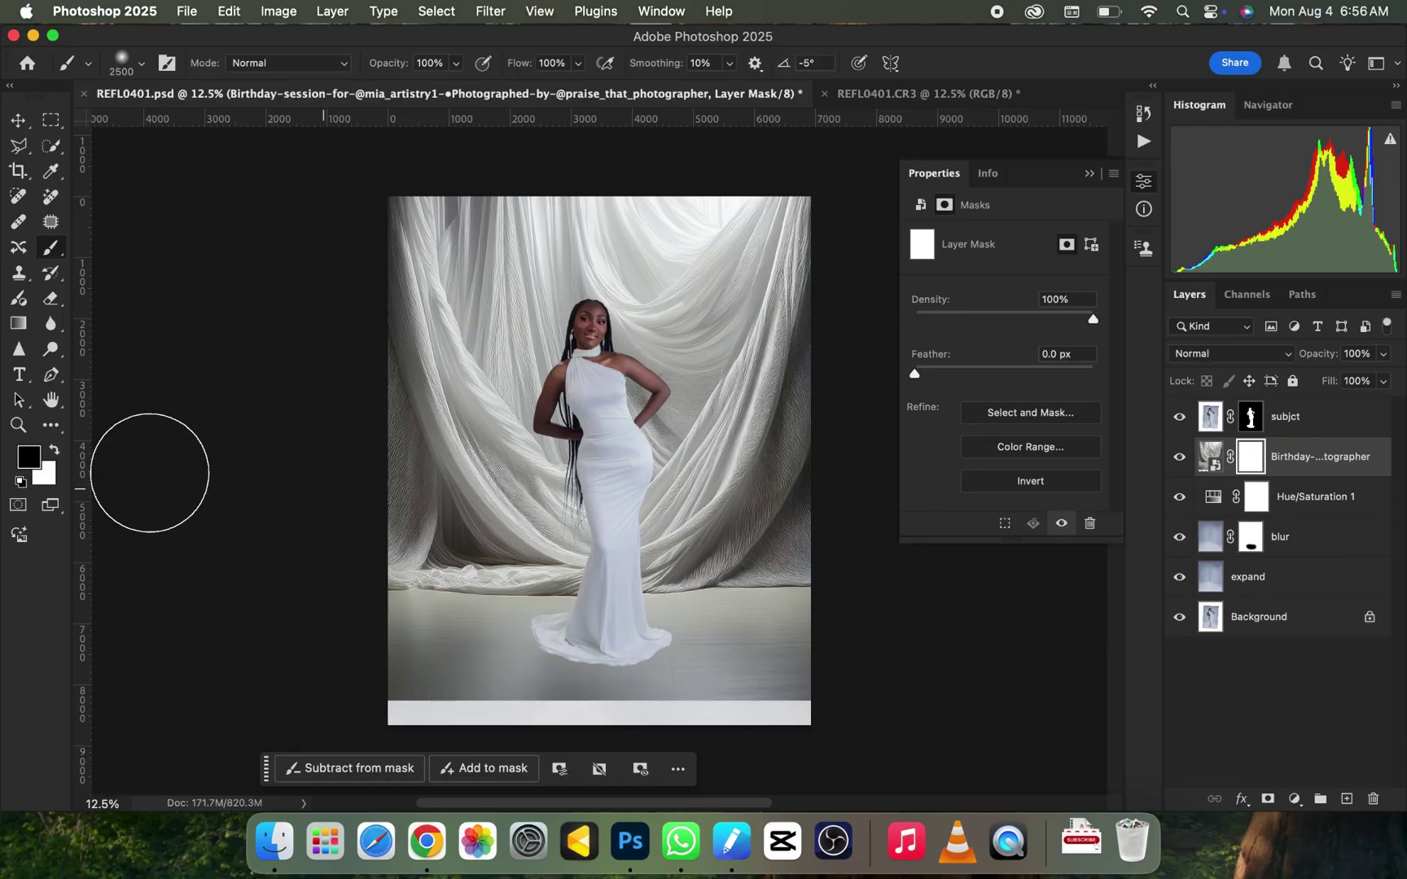
pyautogui.moveTo(477, 669); pyautogui.dragTo(754, 676)
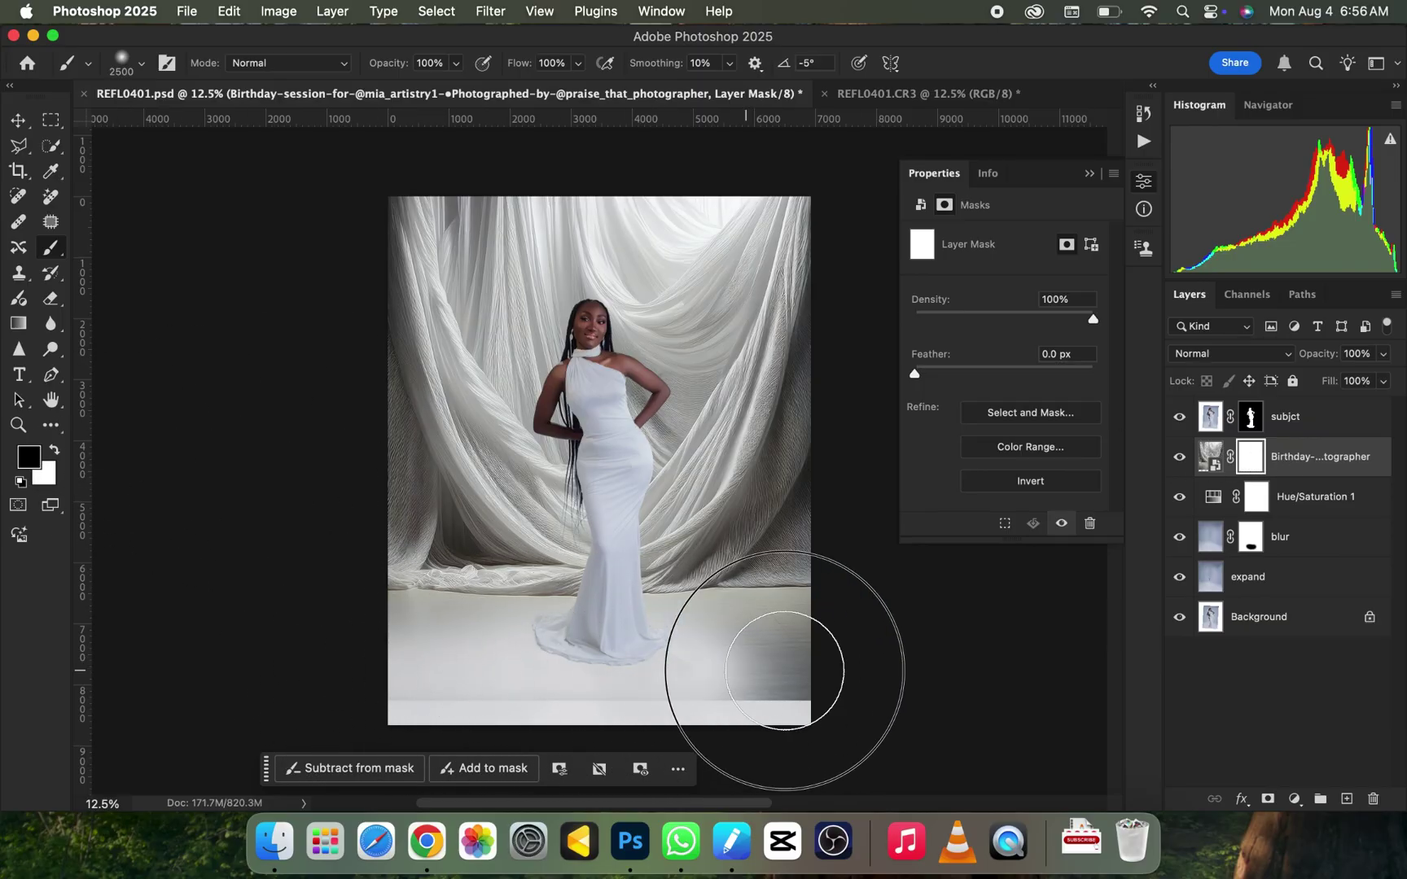
pyautogui.press('[')
pyautogui.press('[')
pyautogui.press('[')
pyautogui.press('[')
pyautogui.press('[')
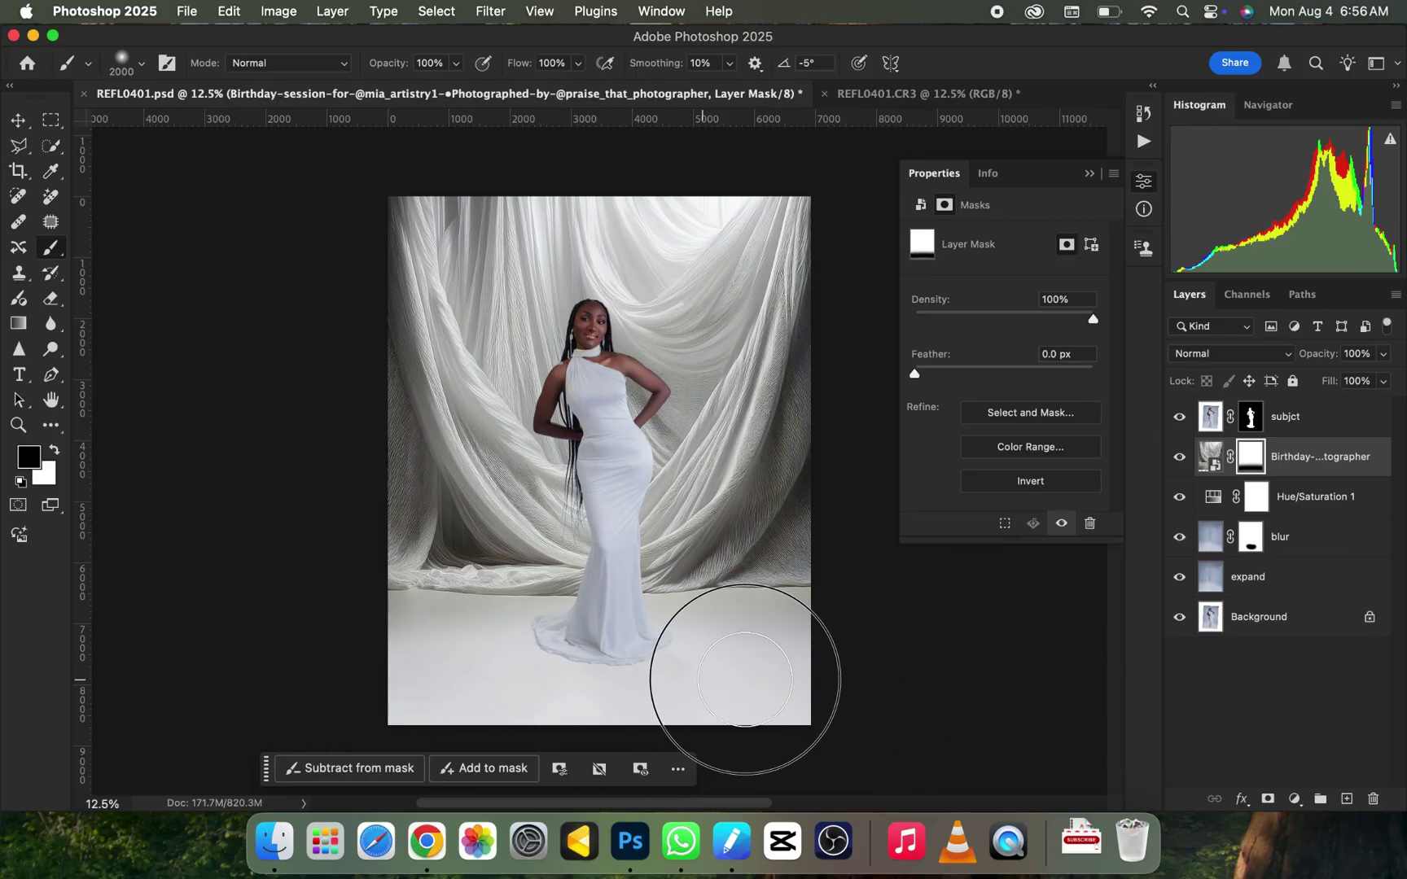
pyautogui.press('[')
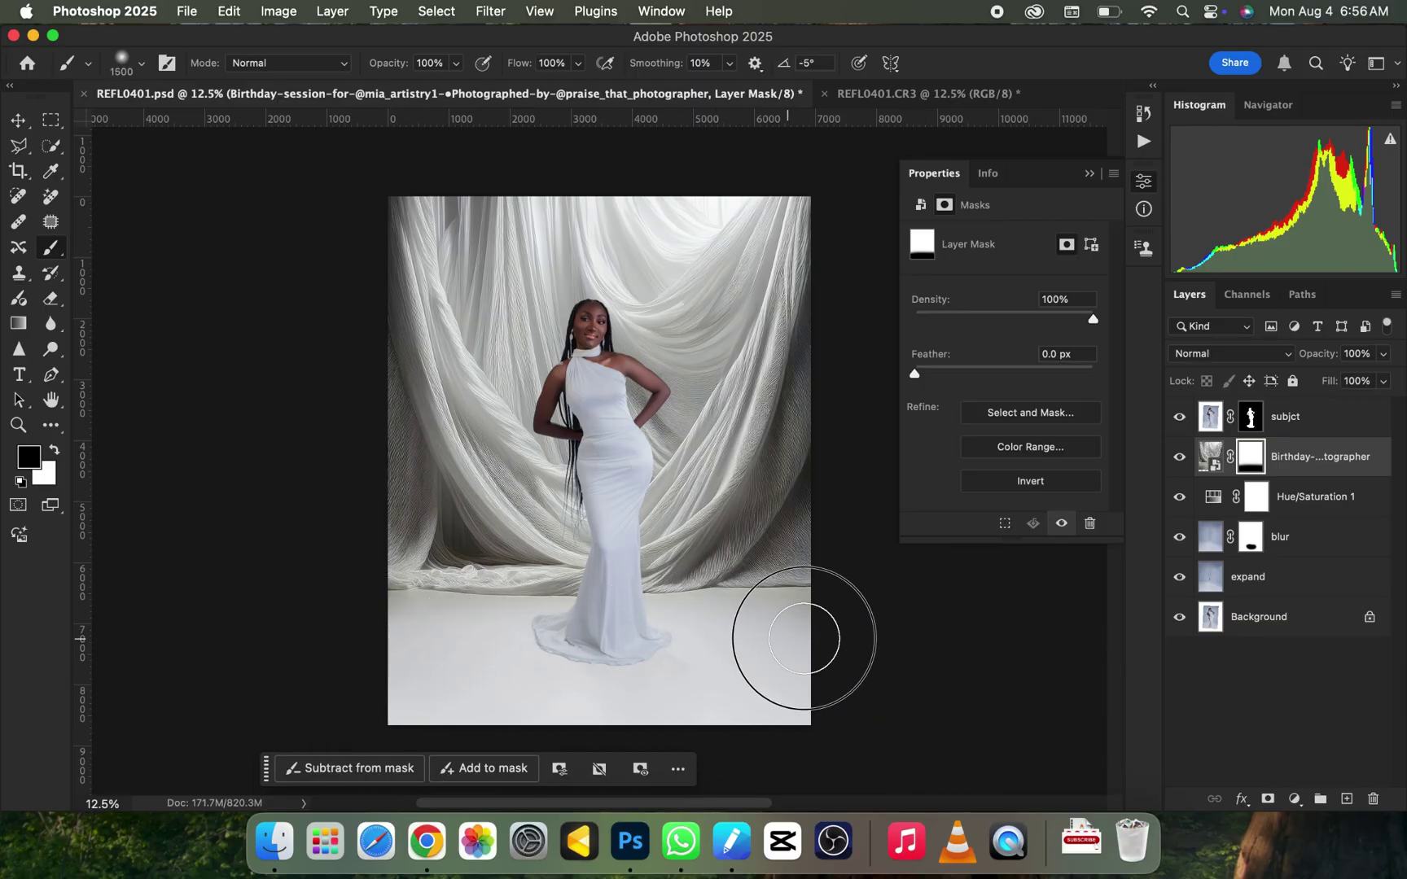
pyautogui.press('[')
pyautogui.press('super+y')
pyautogui.press('super+y')
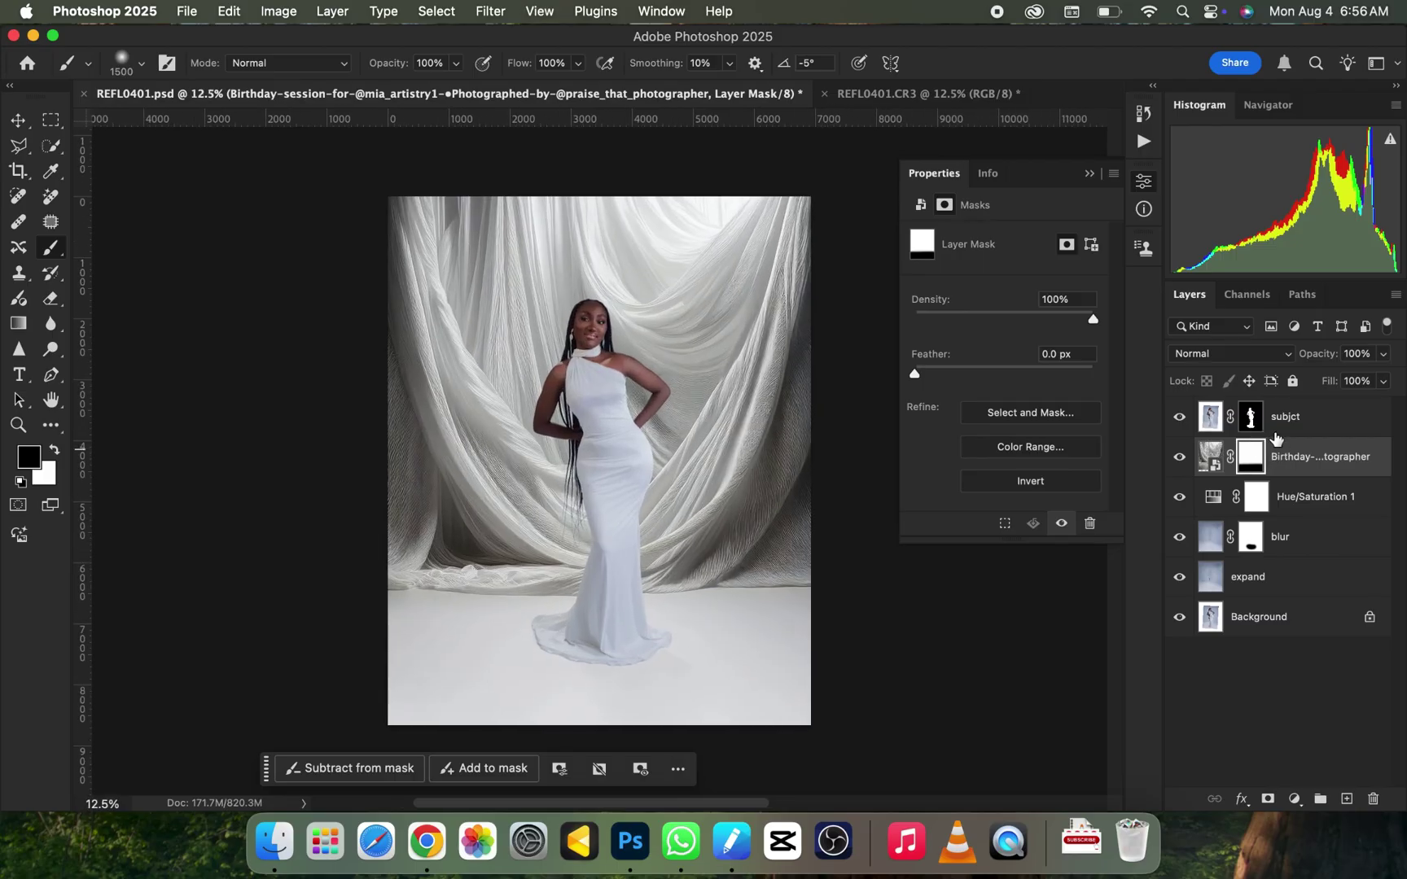
# Lower the drape layer's opacity to 67%
pyautogui.click(1384, 355)
pyautogui.moveTo(1365, 382); pyautogui.dragTo(1354, 386)
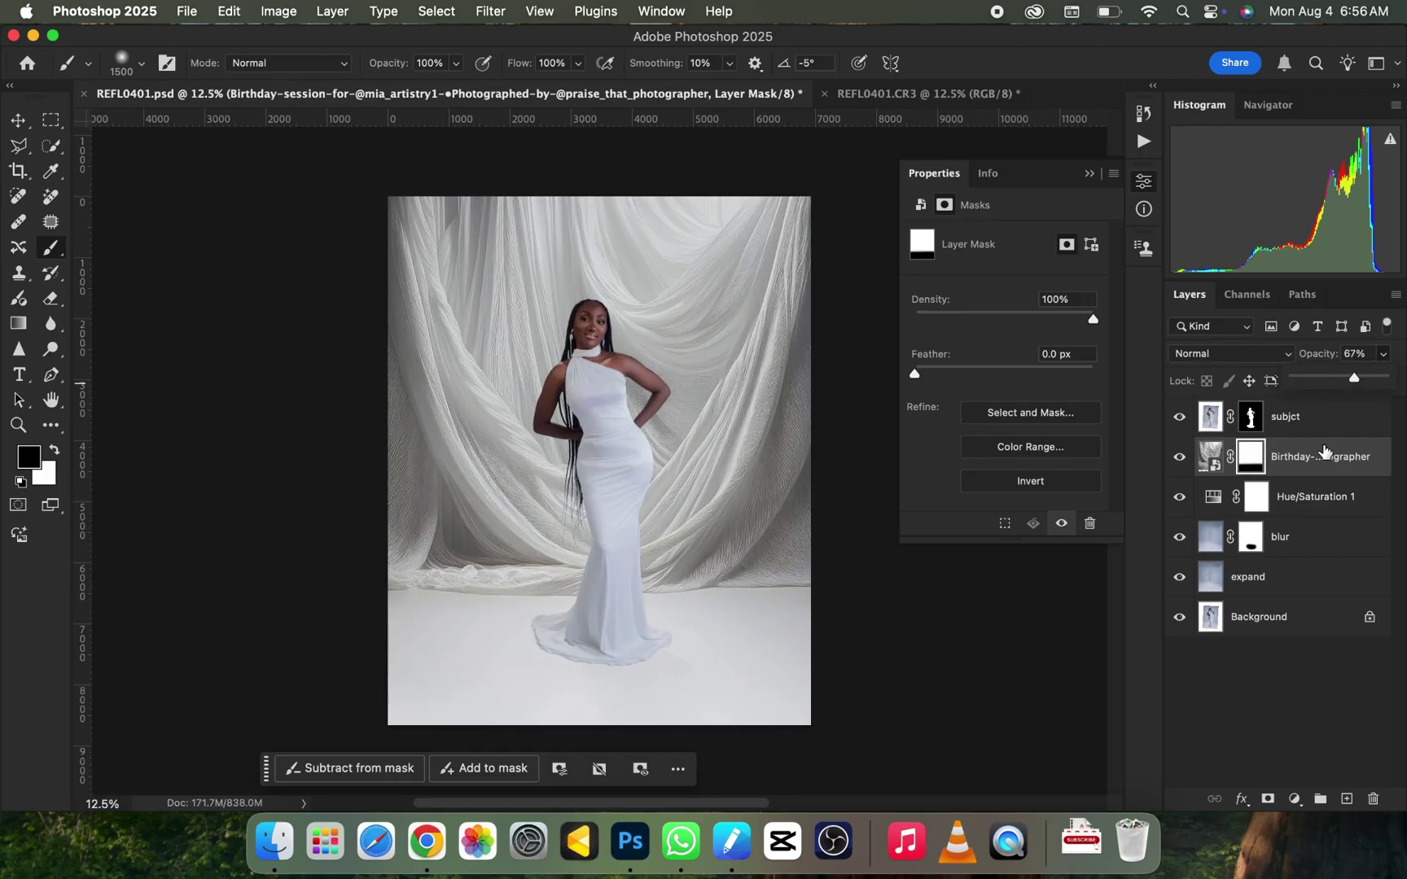
pyautogui.press('super+minus')
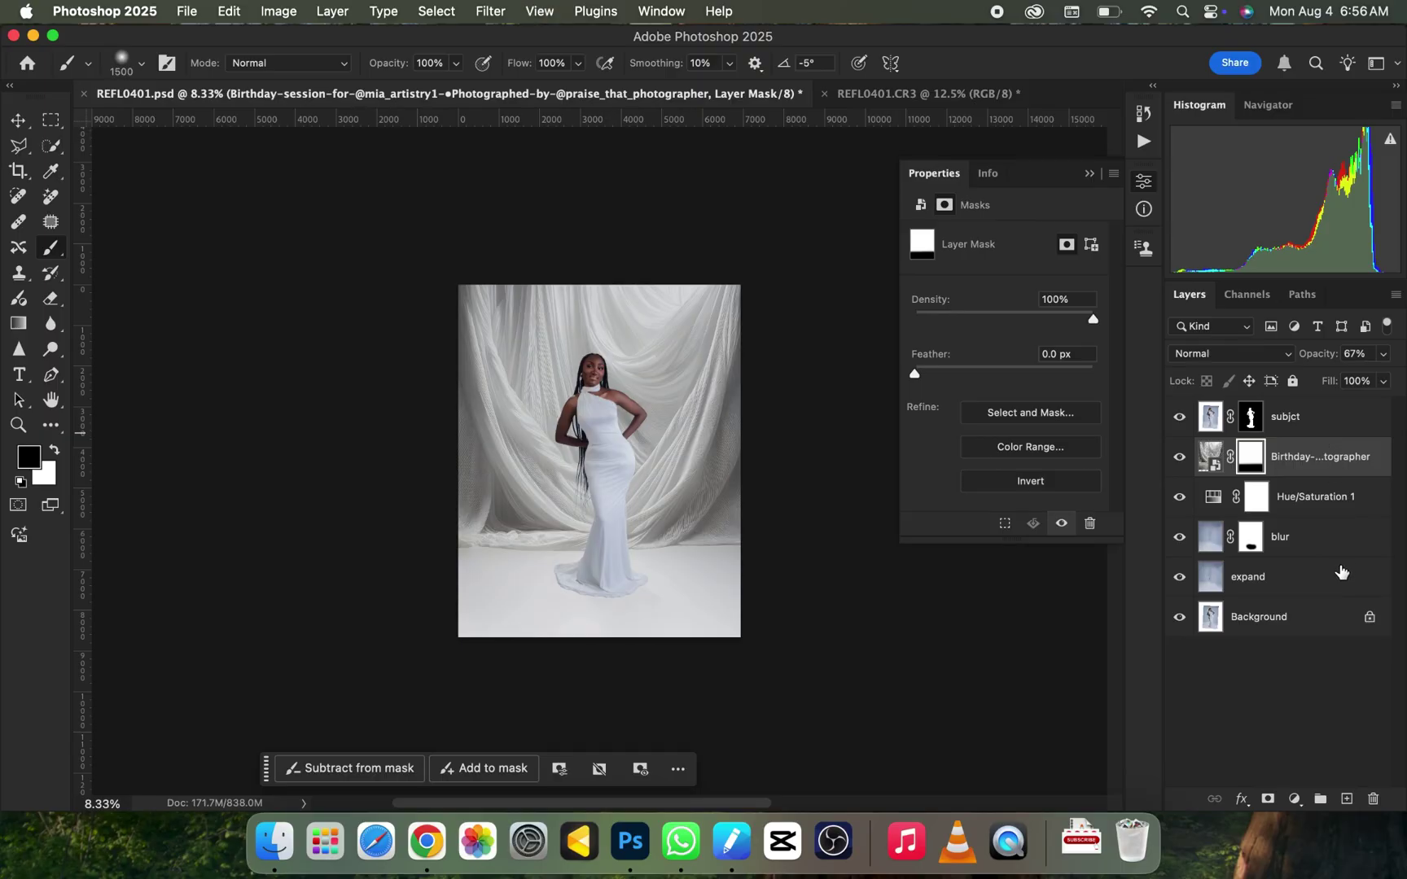
# Embed the "Happy birthday" JPEG of a blue studio set with bare trees from Downloads above the drape layer
pyautogui.click(191, 13)
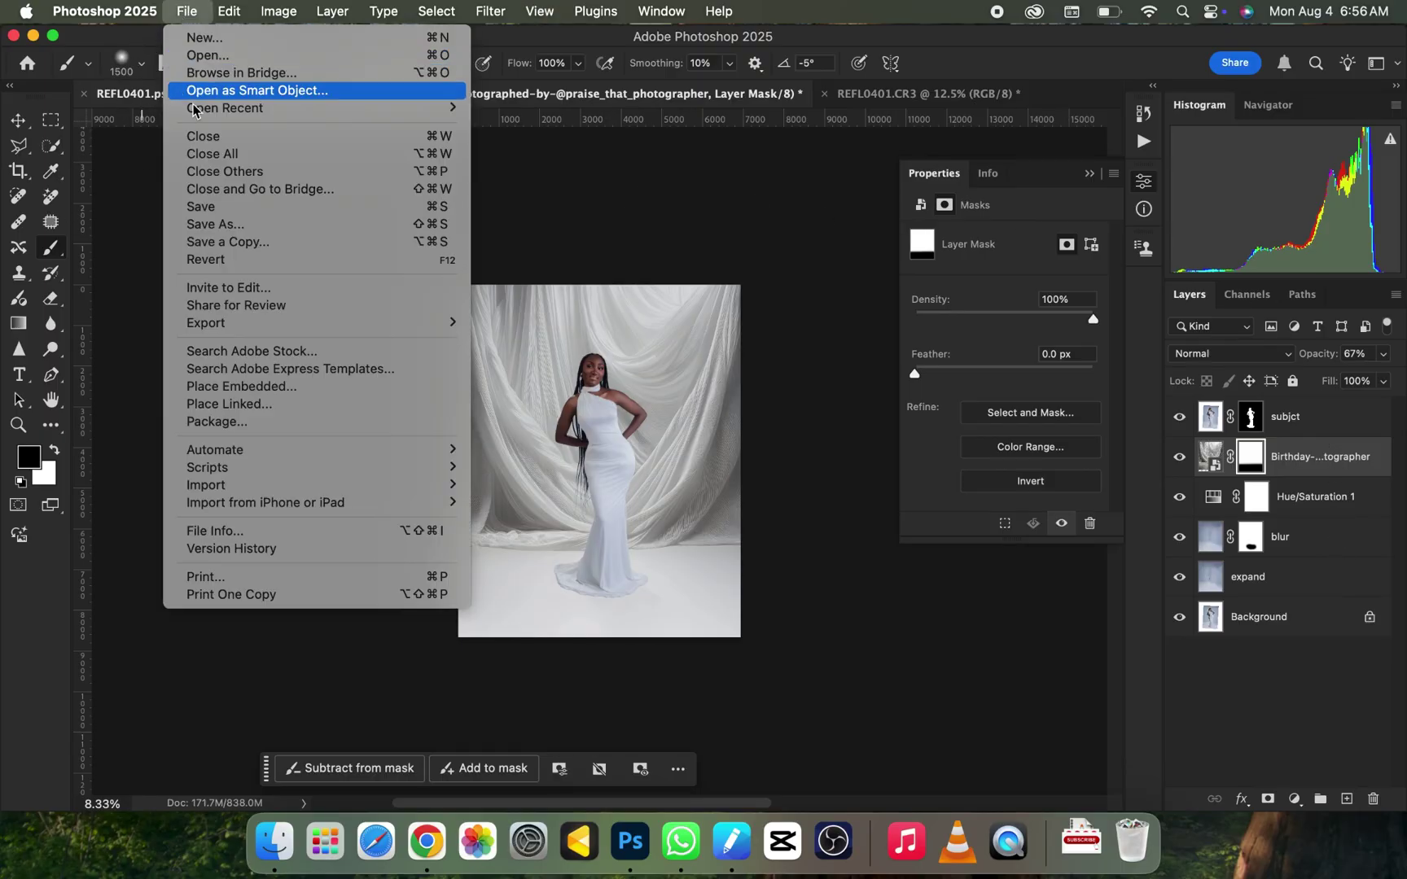
pyautogui.click(248, 390)
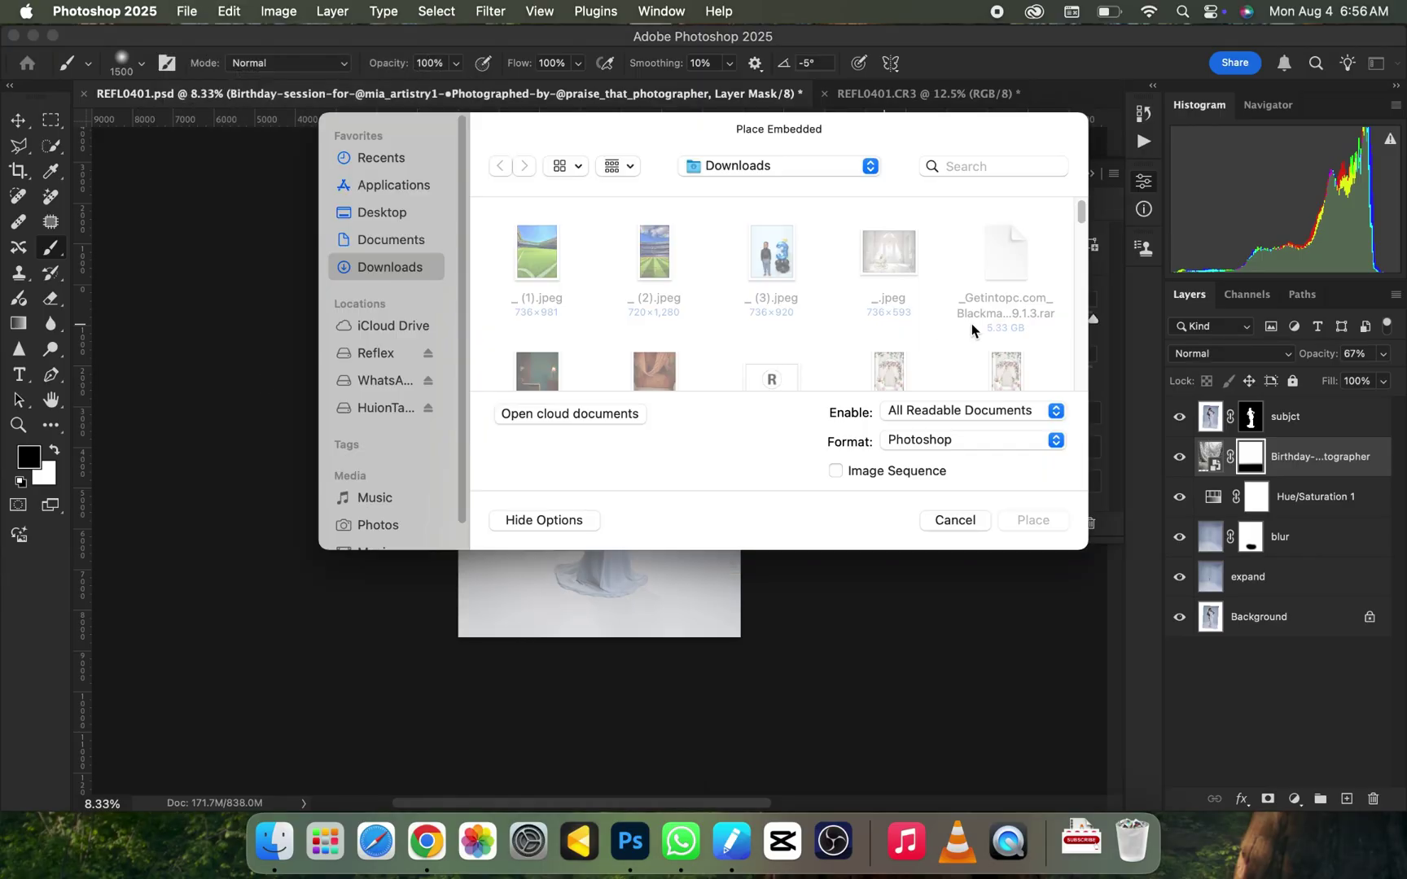
pyautogui.moveTo(1080, 218); pyautogui.dragTo(1081, 275)
pyautogui.click(681, 304)
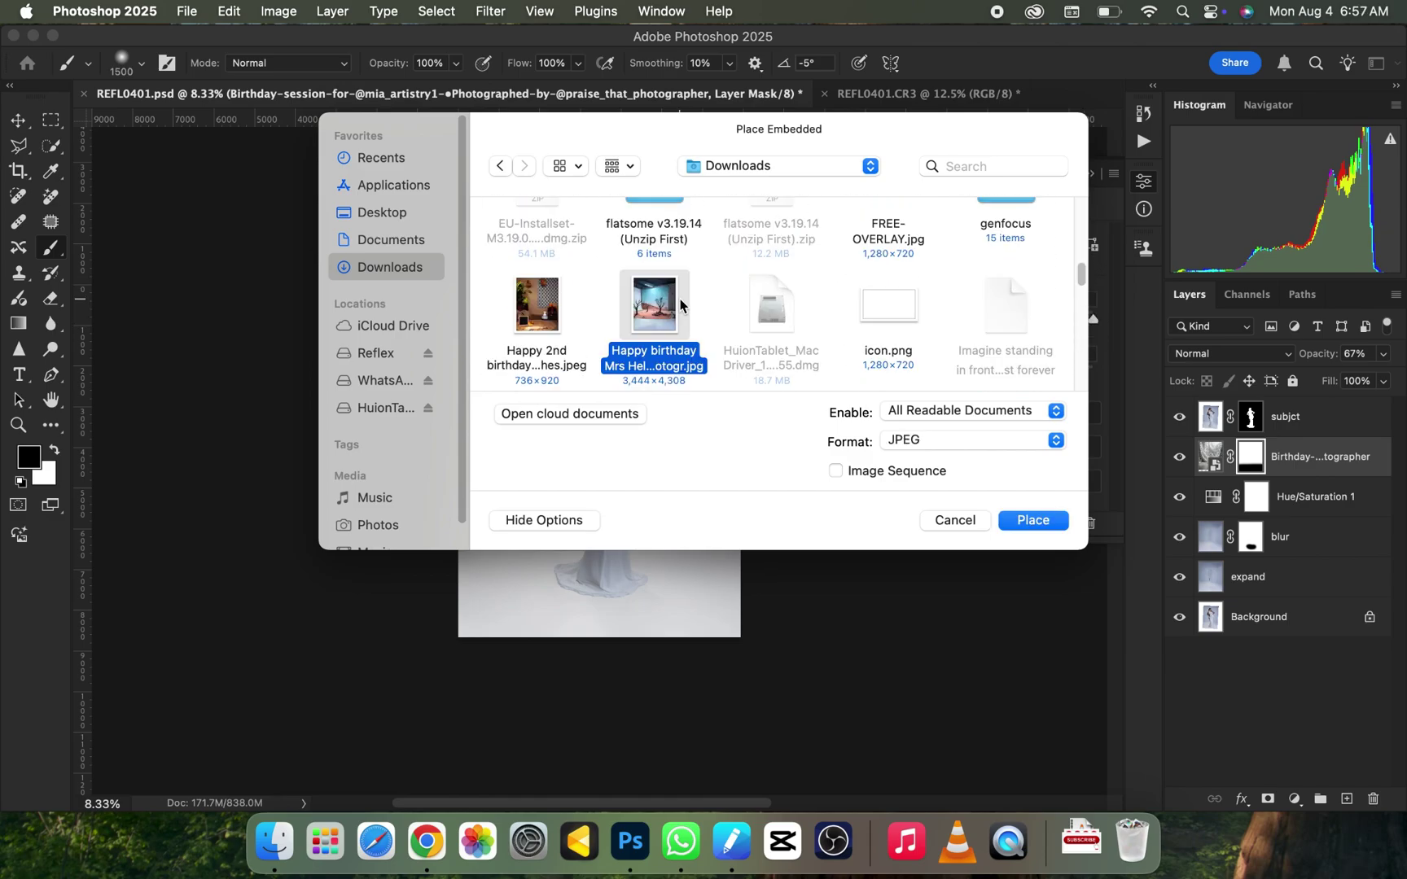
pyautogui.click(1028, 522)
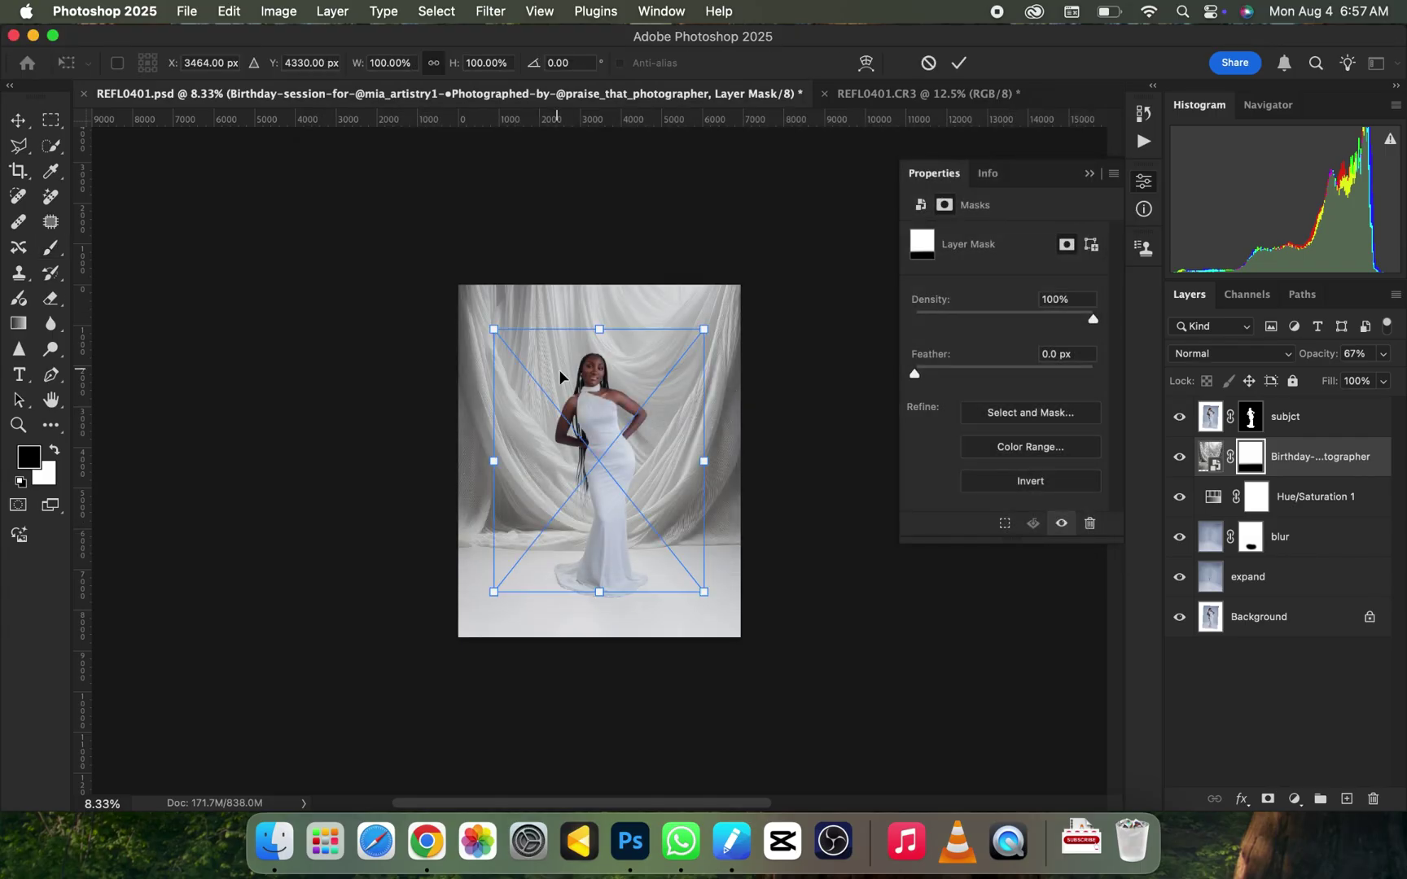
# Scale the placed studio-set image to about 135% so it spans the canvas width, positioned slightly above centre
pyautogui.moveTo(705, 462); pyautogui.dragTo(612, 457)
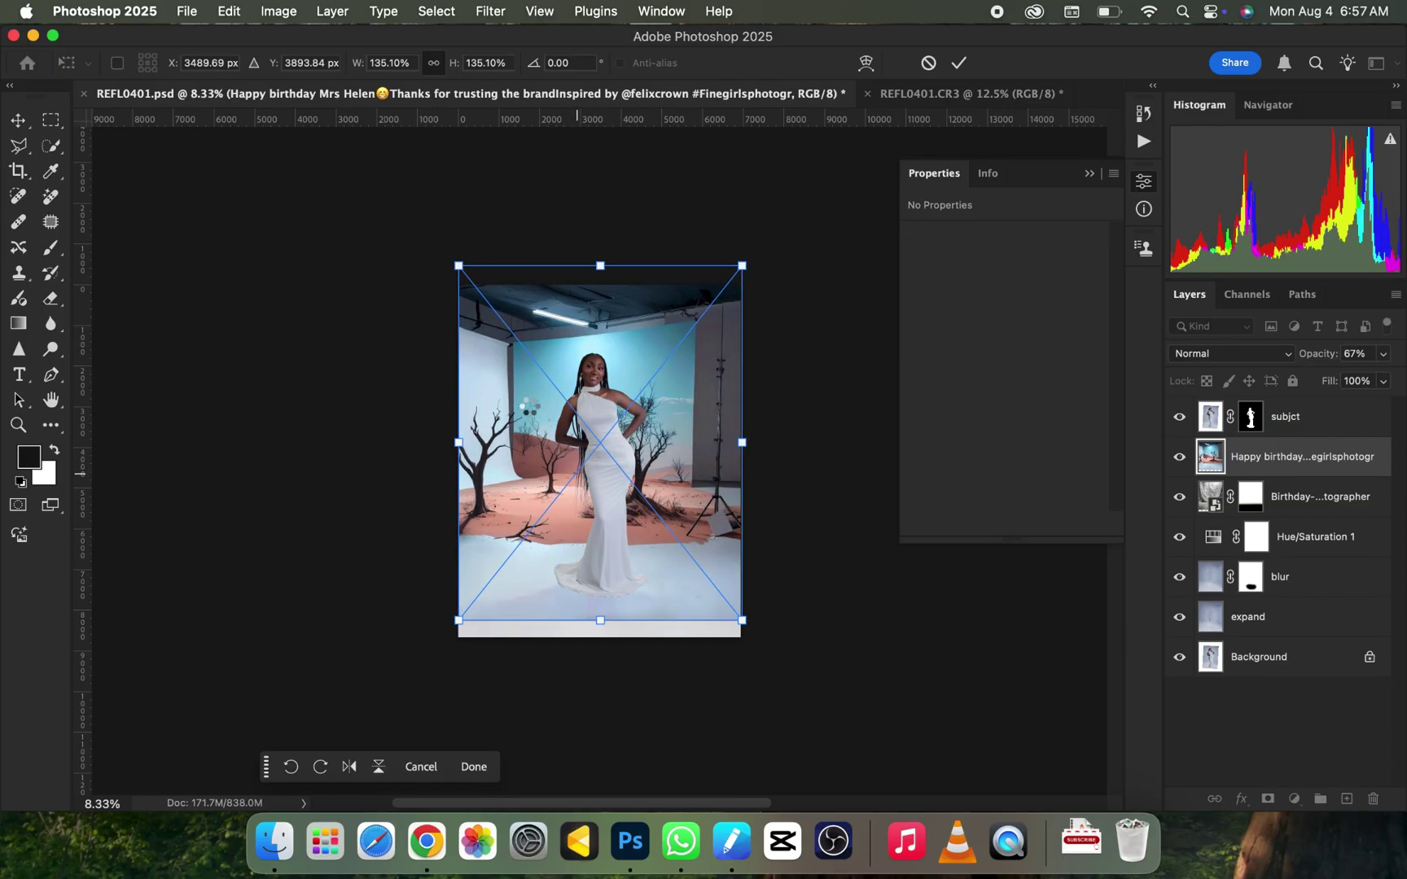
pyautogui.press('Return')
pyautogui.press('b')
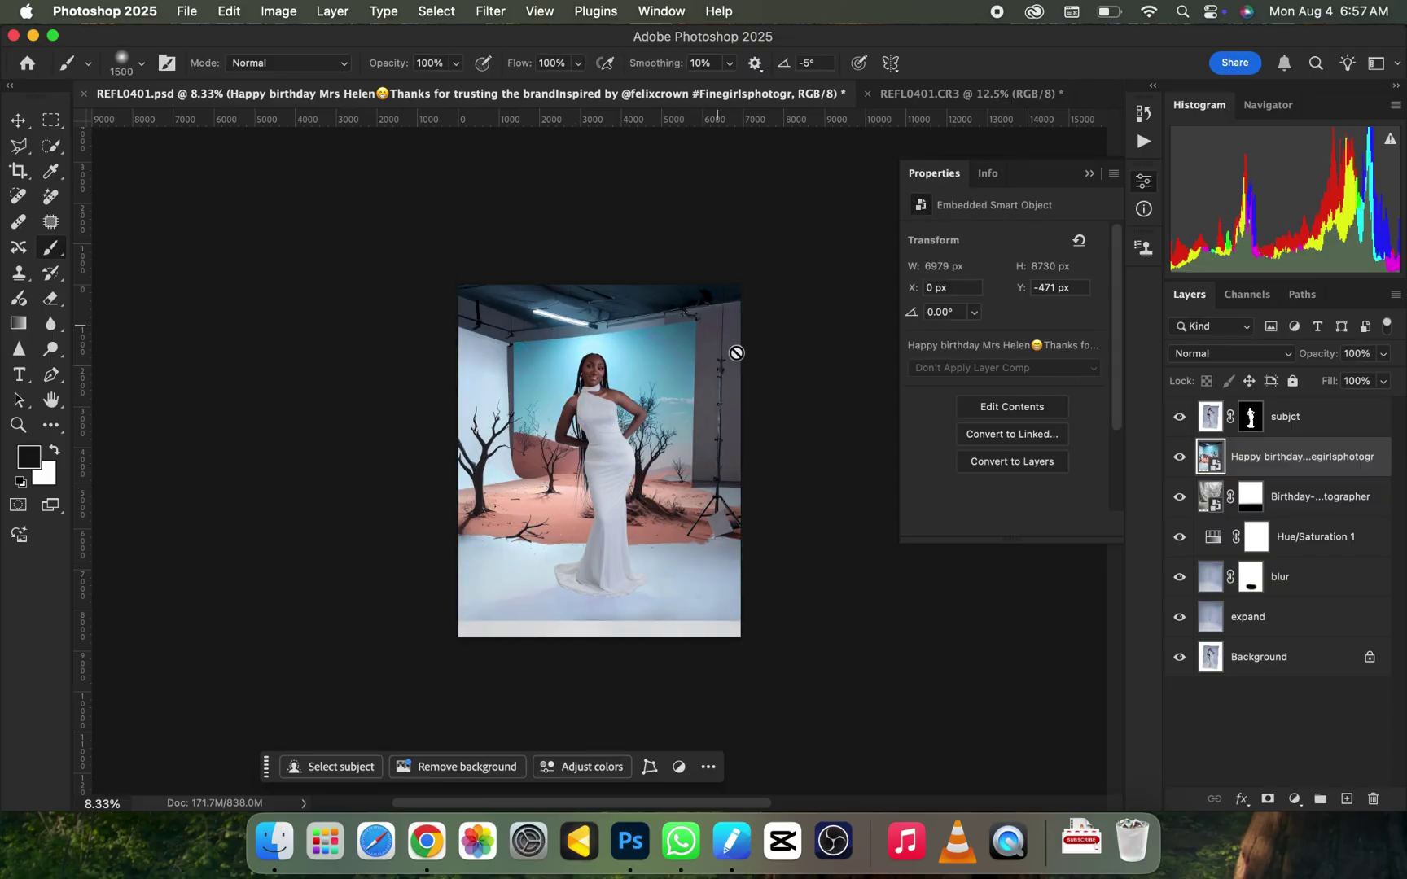
# Move the studio-set layer below the drape layer and mask out its floor with a 1500 px soft black brush
pyautogui.moveTo(1276, 467); pyautogui.dragTo(1262, 521)
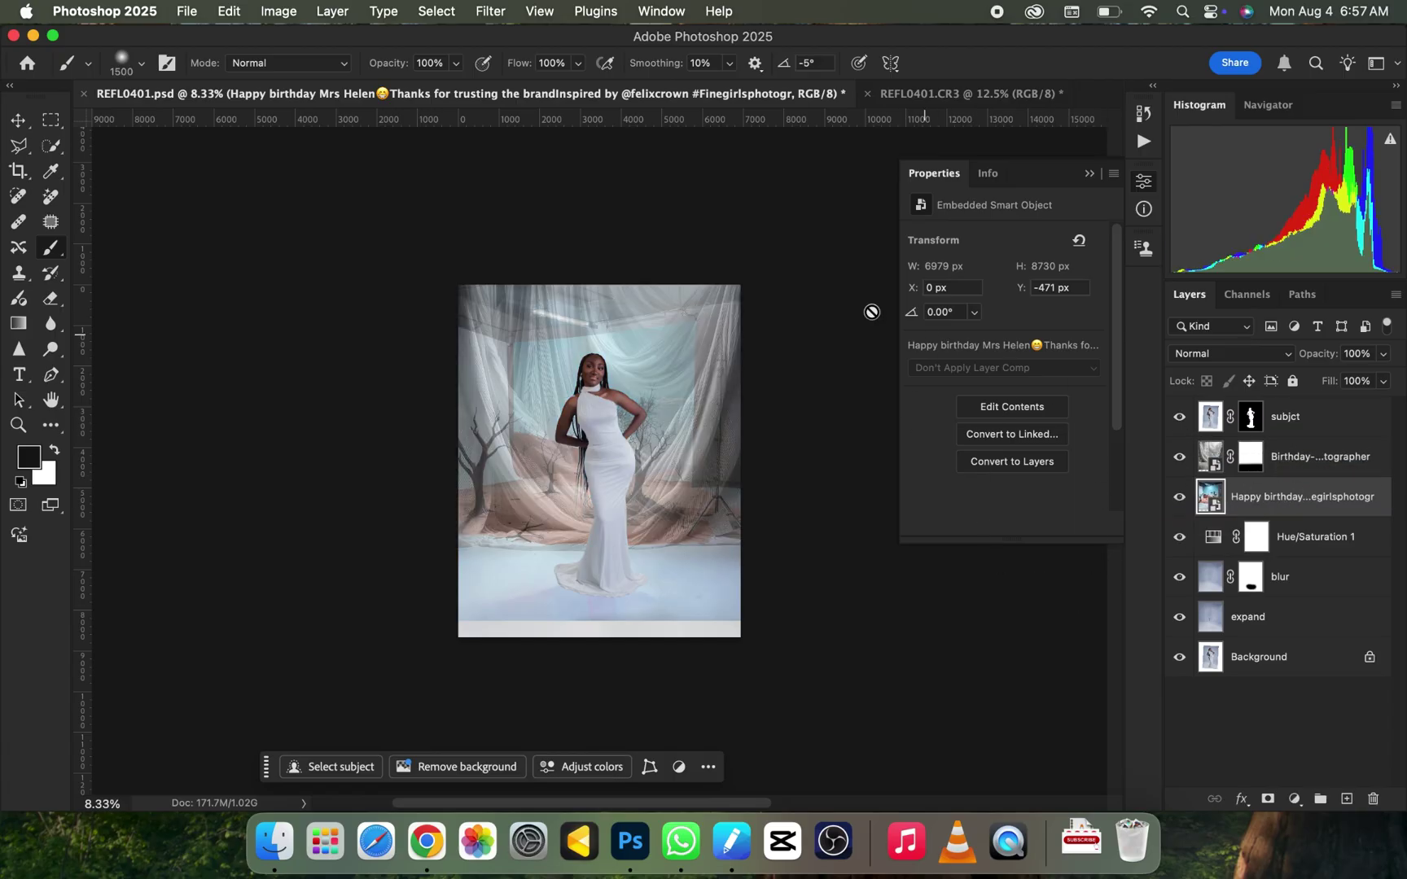
pyautogui.click(1268, 798)
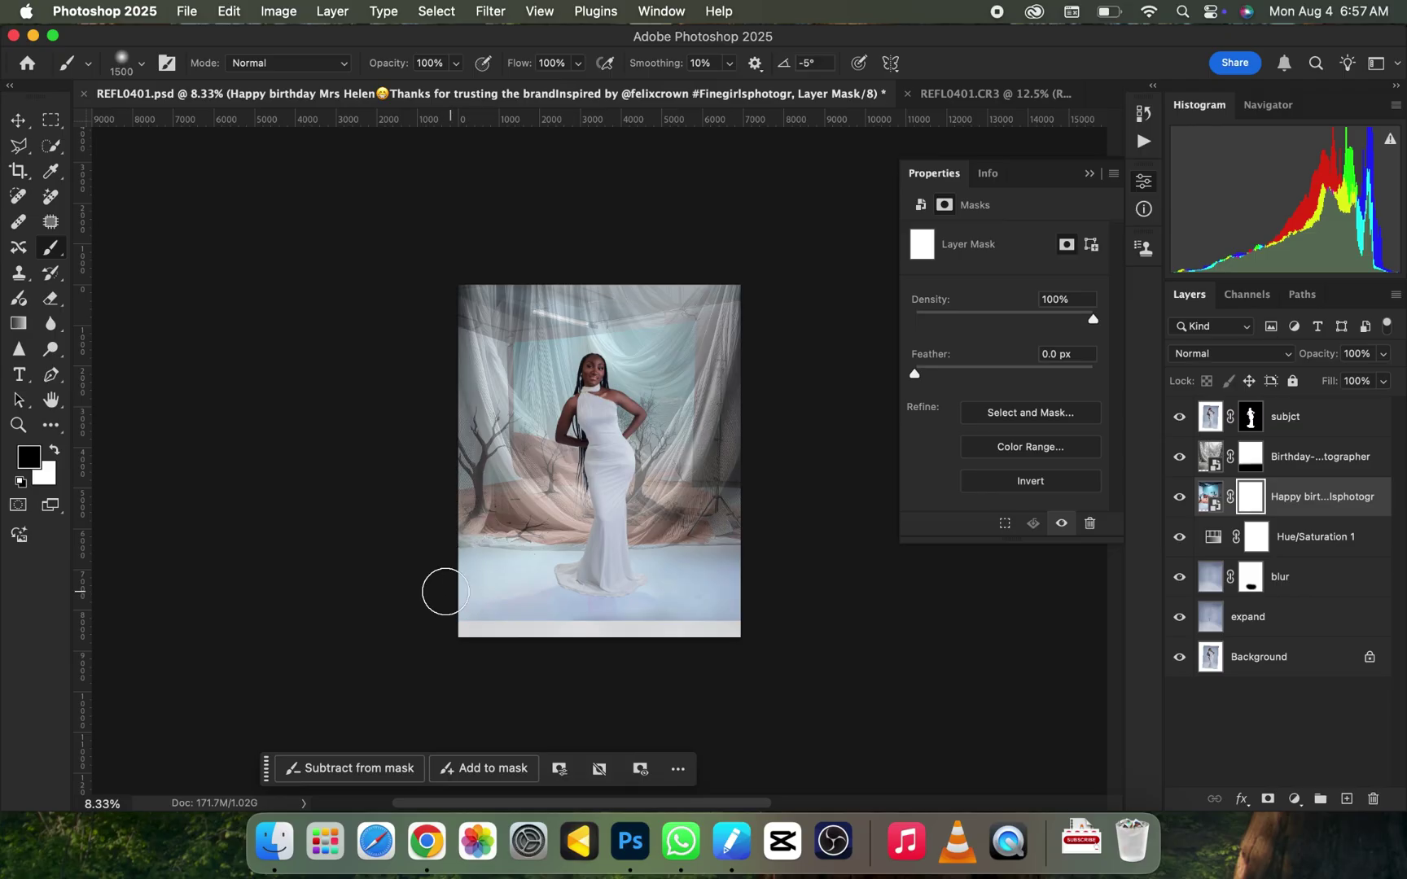
pyautogui.moveTo(445, 592)
pyautogui.mouseDown()
pyautogui.moveTo(801, 600)
pyautogui.moveTo(447, 614)
pyautogui.moveTo(812, 608)
pyautogui.moveTo(755, 574)
pyautogui.moveTo(390, 572)
pyautogui.moveTo(727, 590)
pyautogui.moveTo(668, 590)
pyautogui.moveTo(763, 618)
pyautogui.moveTo(417, 629)
pyautogui.moveTo(636, 603)
pyautogui.mouseUp()
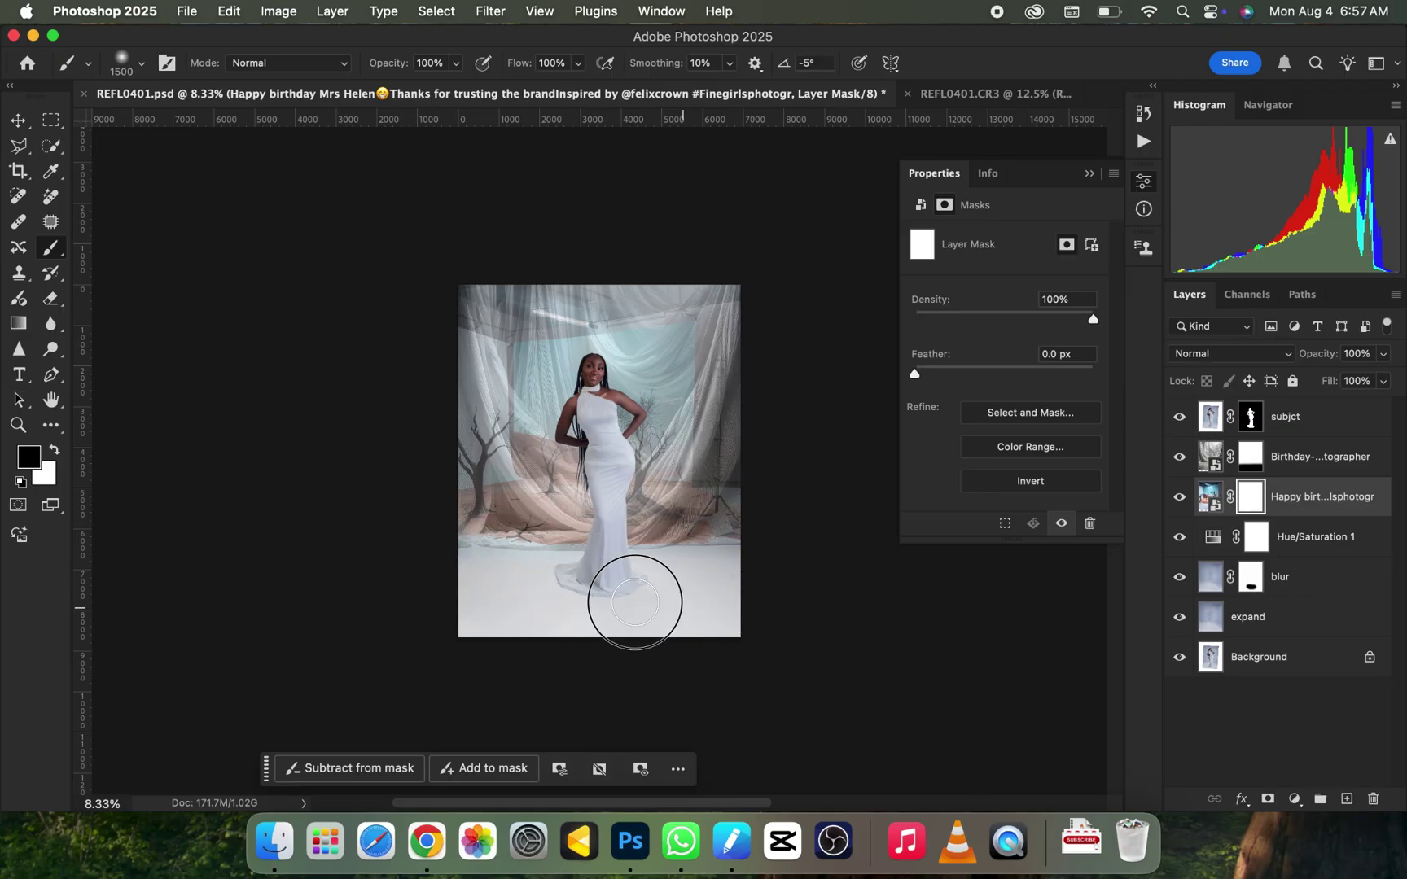
# Examine how the studio-set and drape layers blend behind the subject and into the floor at several magnifications
pyautogui.press('super+equal')
pyautogui.press('super+minus')
pyautogui.press('super+minus')
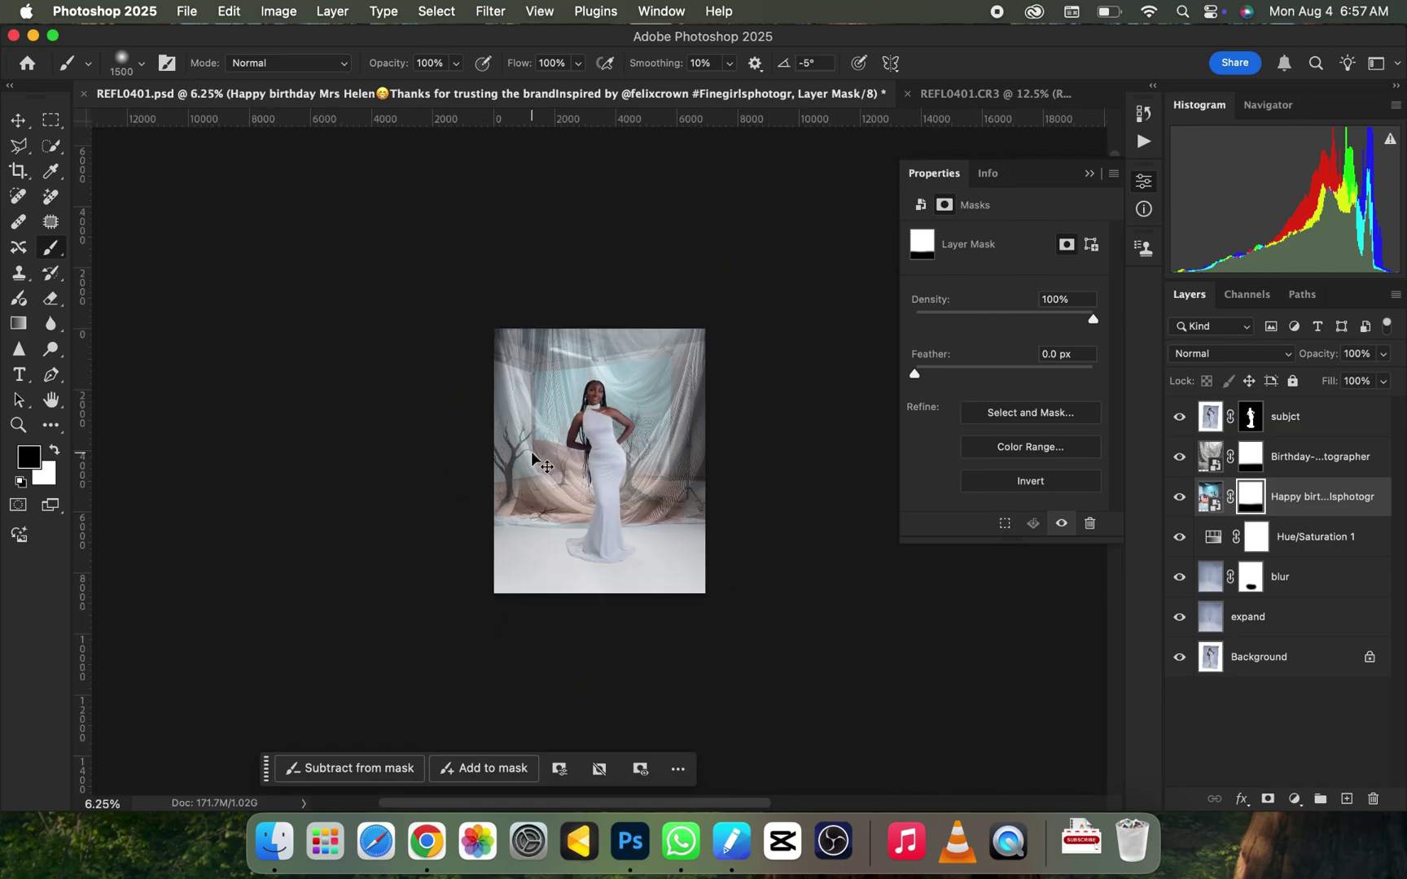
pyautogui.press('super+equal')
pyautogui.press('super+equal')
pyautogui.press('super+minus')
pyautogui.press('super+equal')
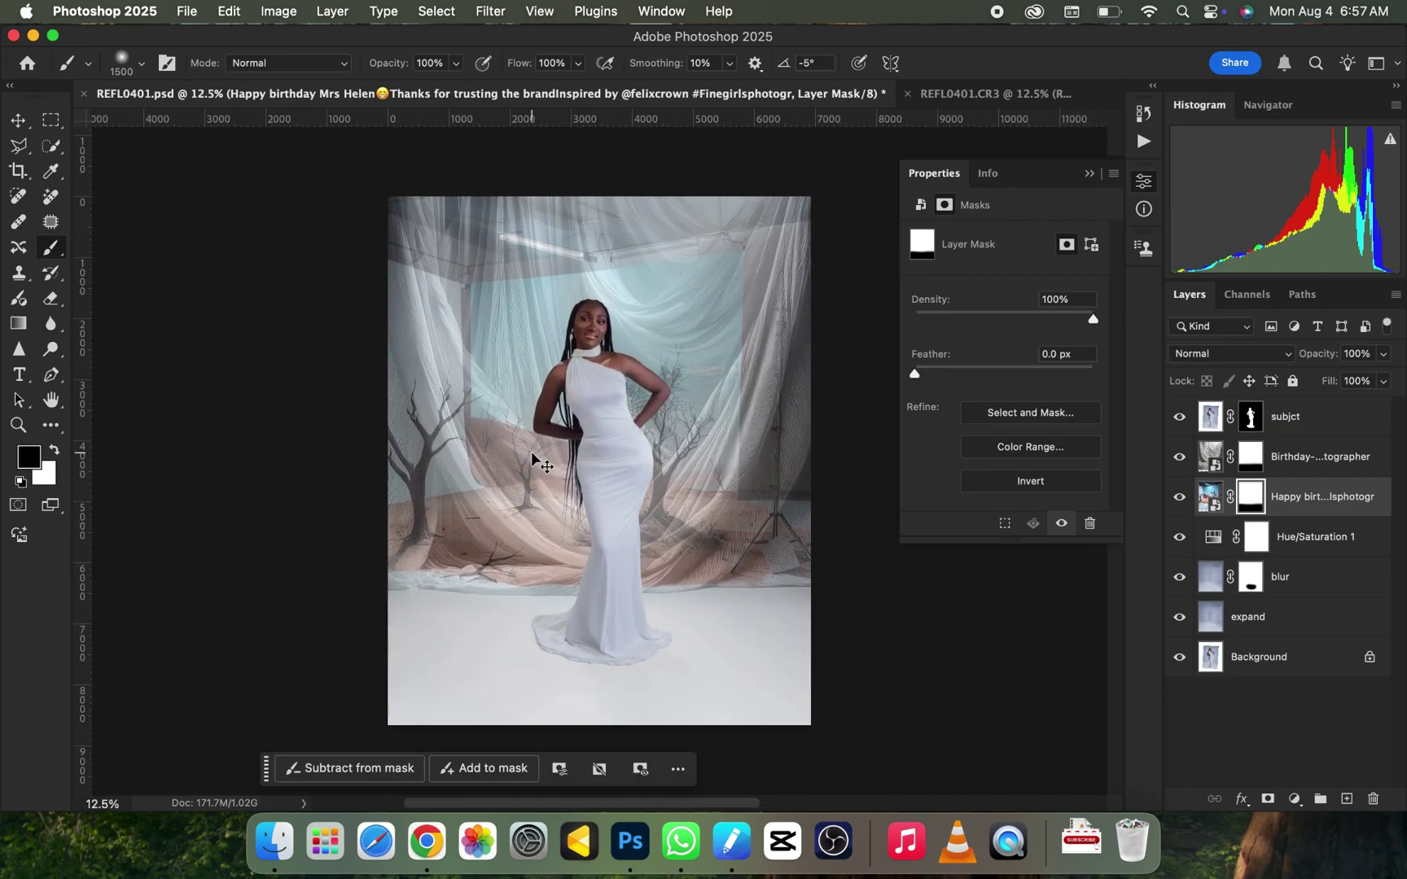
pyautogui.press('super+equal')
pyautogui.press('super+minus')
pyautogui.press('super+minus')
pyautogui.press('super+equal')
pyautogui.press('super+minus')
pyautogui.press('super+equal')
pyautogui.press('super+minus')
pyautogui.press('super+equal')
pyautogui.press('super+minus')
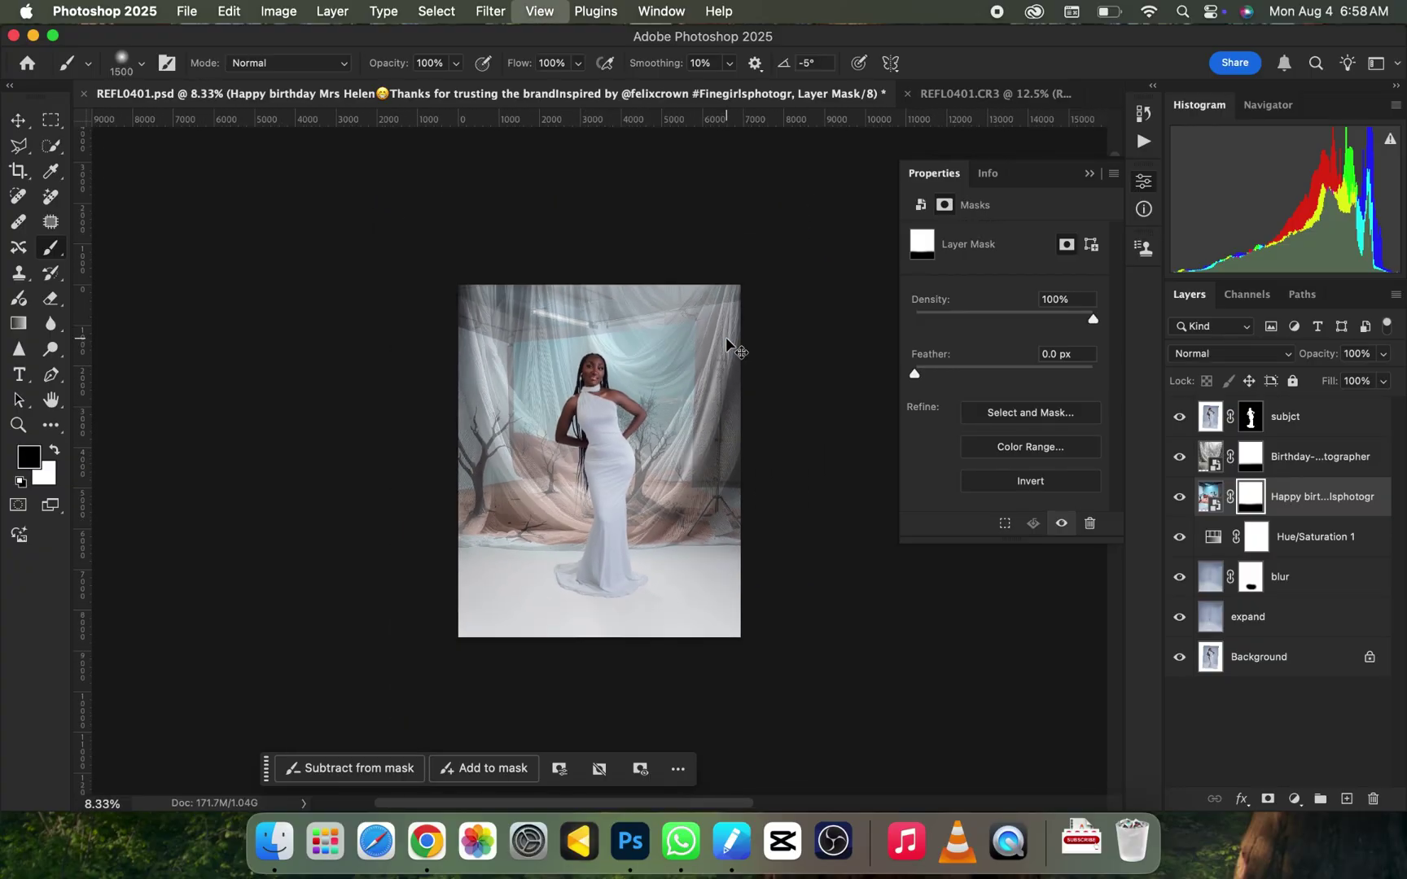